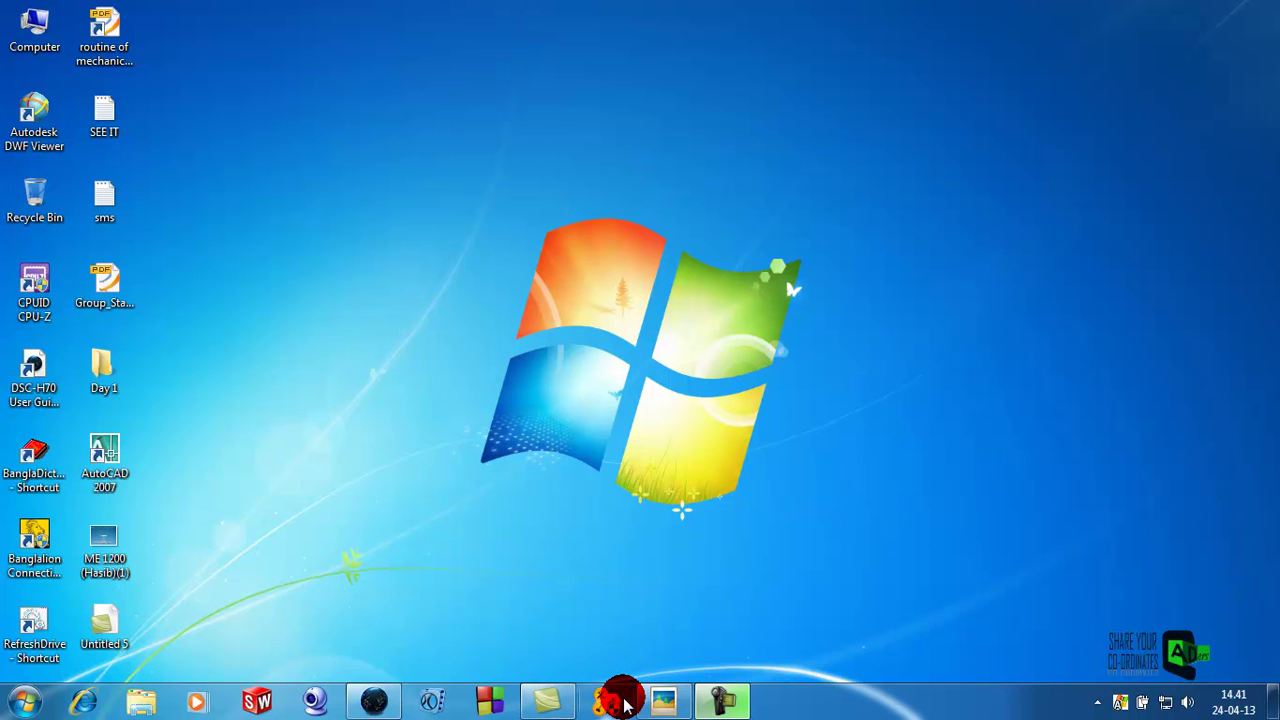
Review the 6.jpg reference drawing in Picasa, minimize it, and launch AutoCAD 2007
left_click(678, 698)
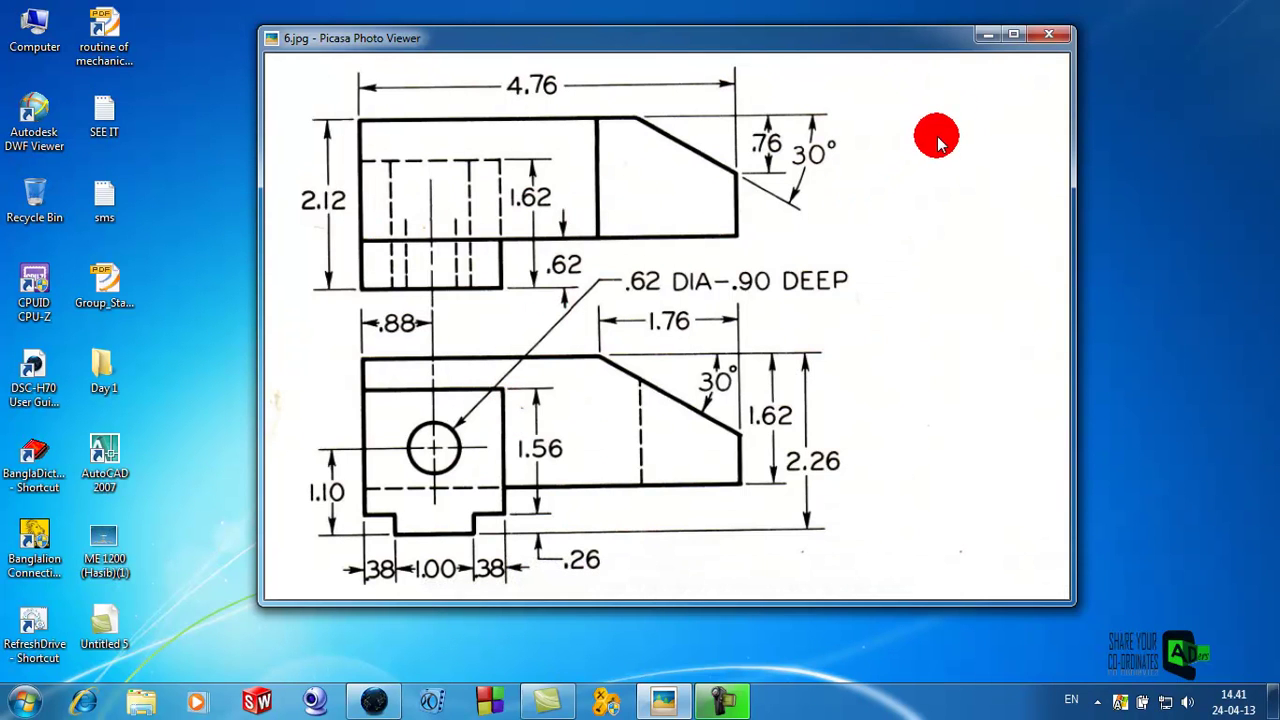
left_click(997, 40)
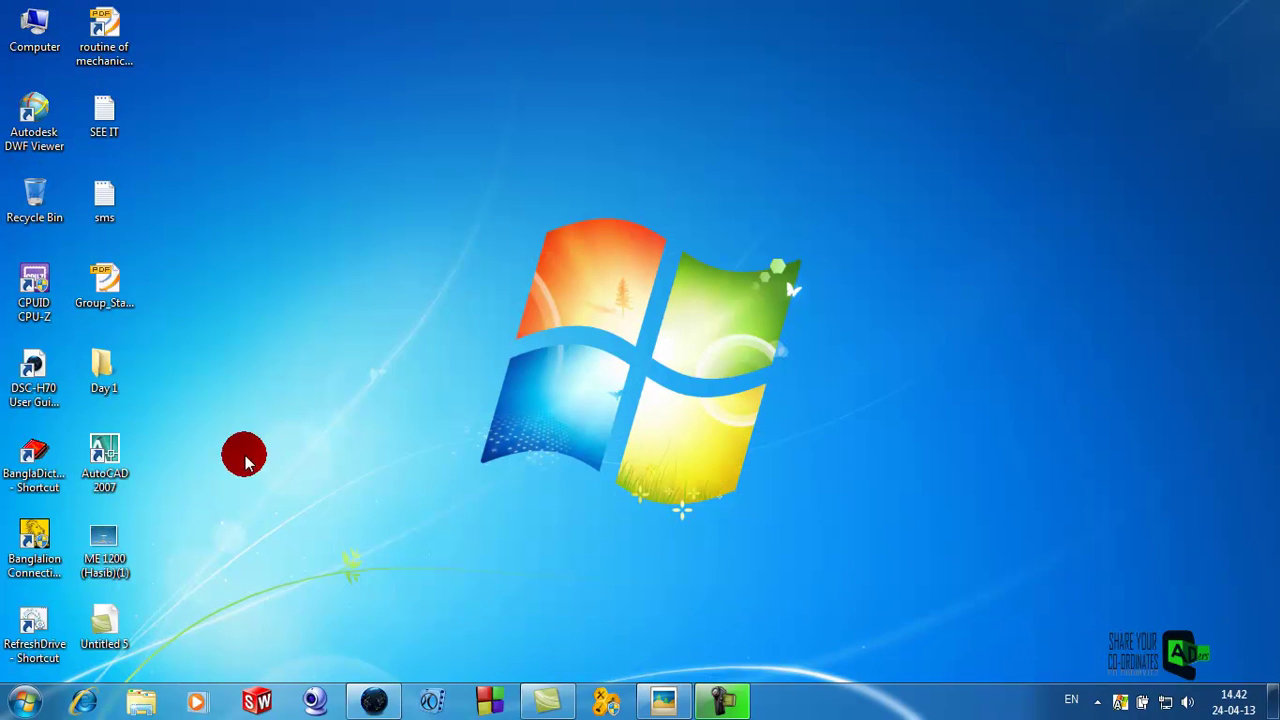
double_click(100, 478)
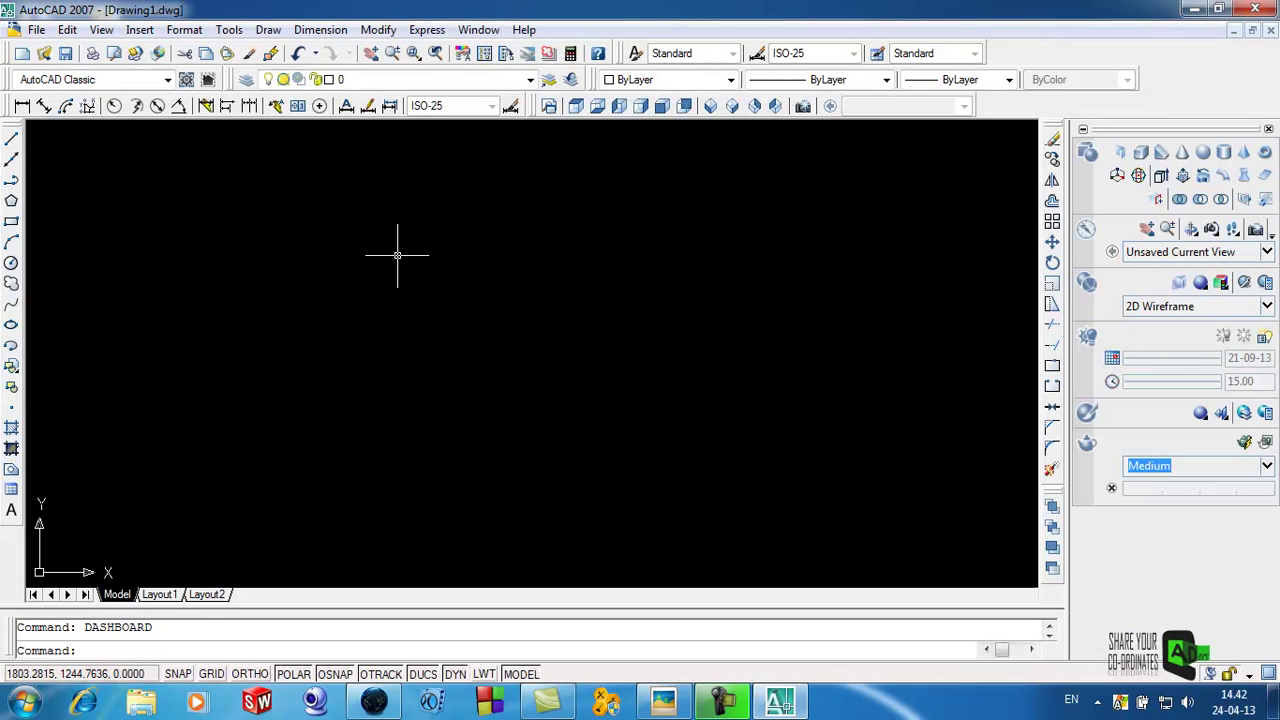
Create a new drawing from the acad.dwt template
left_click(40, 30)
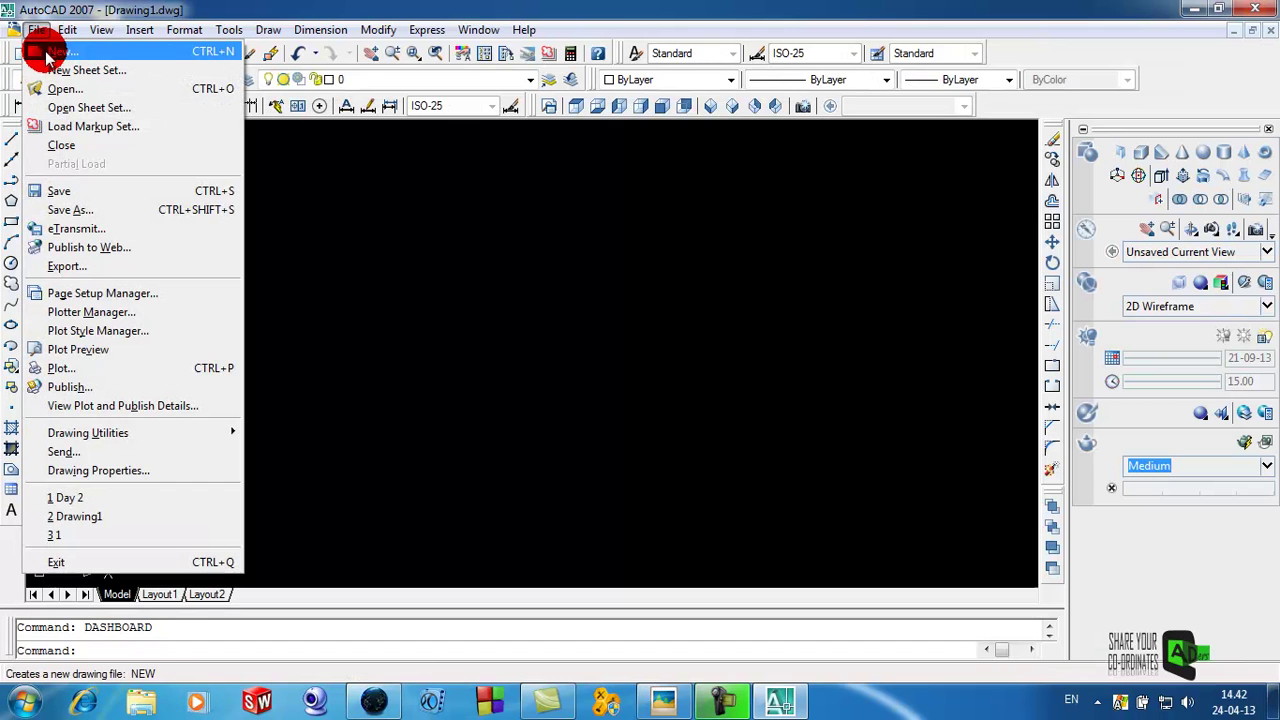
left_click(55, 51)
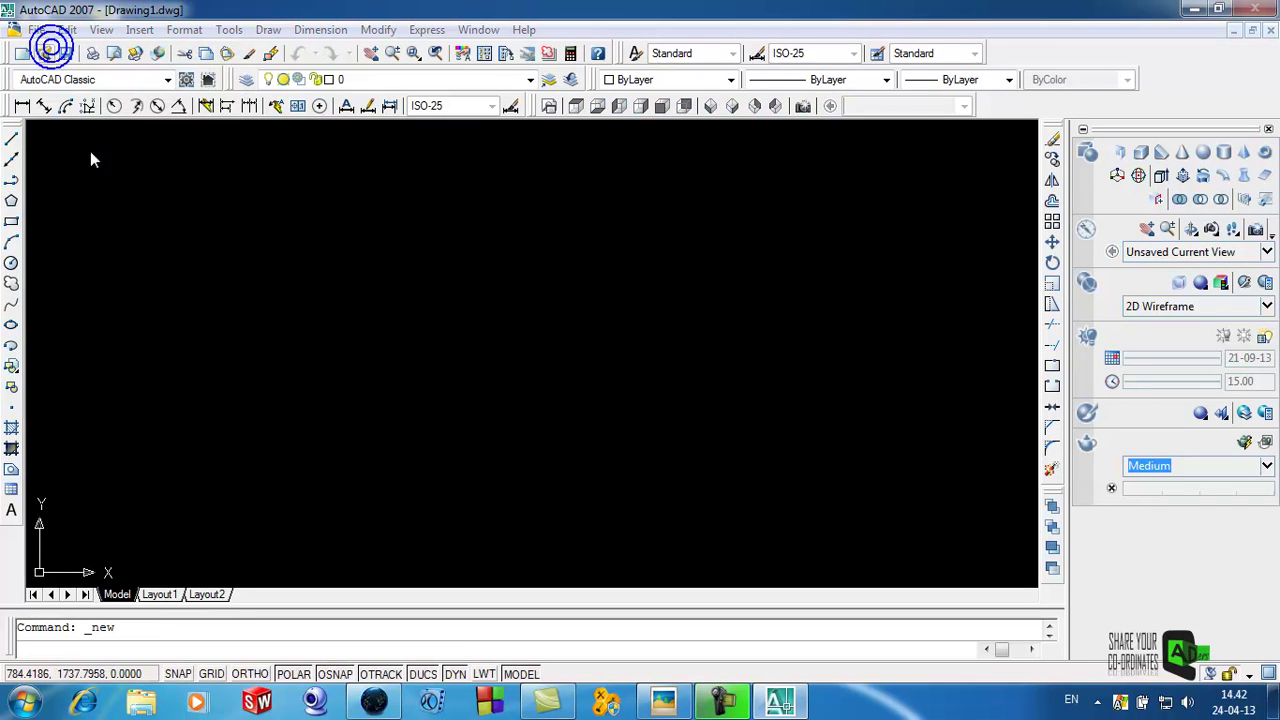
left_click(491, 296)
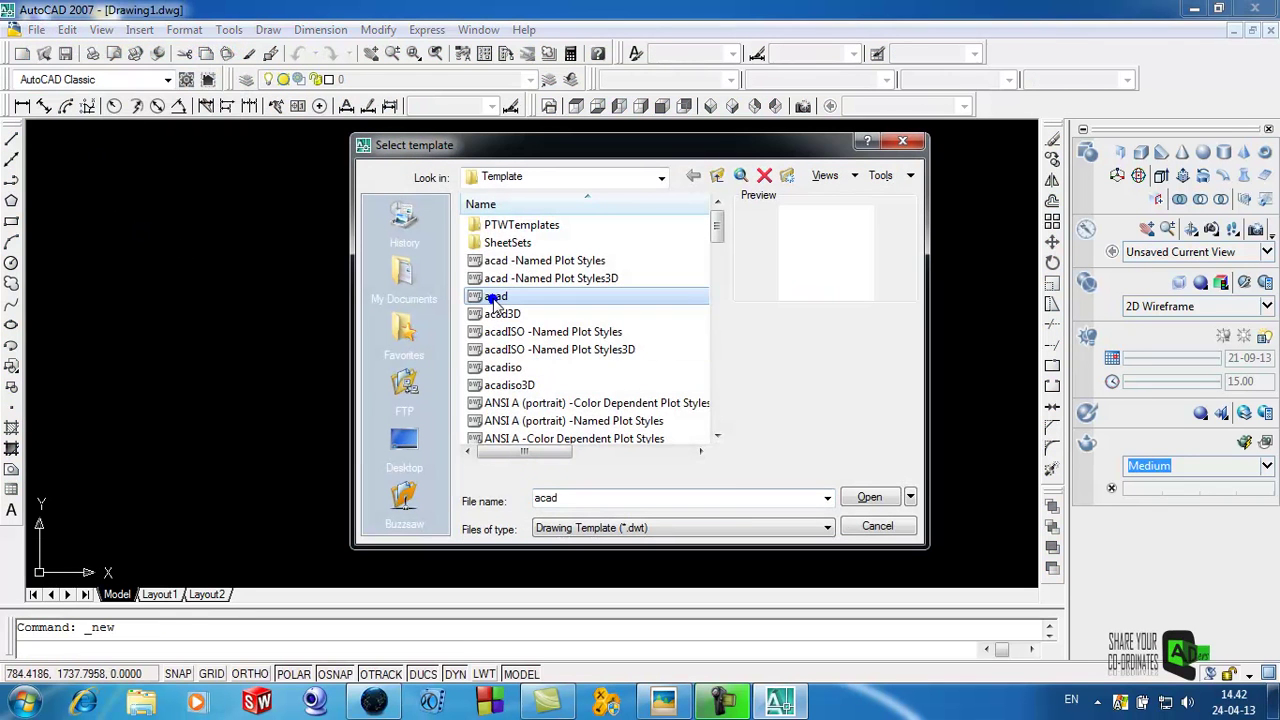
left_click(868, 497)
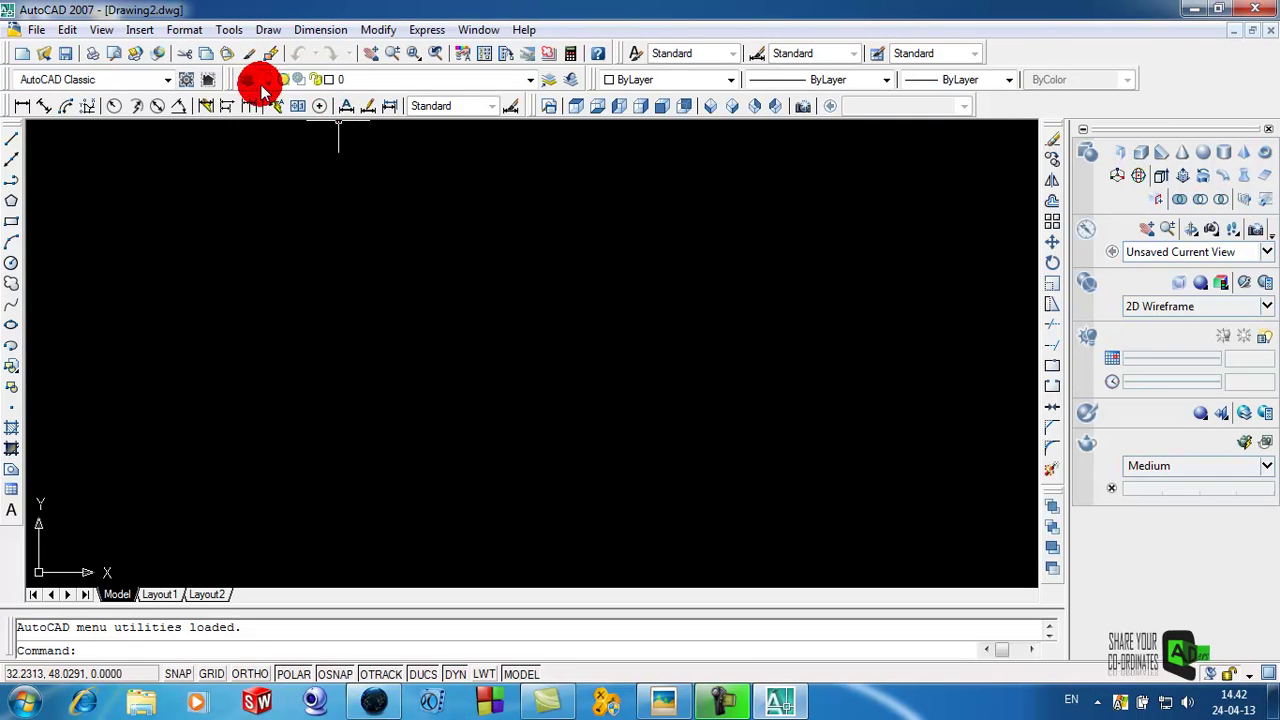
Set drawing units to 0.00 length precision with Centimeters insertion scale
left_click(178, 32)
left_click(205, 293)
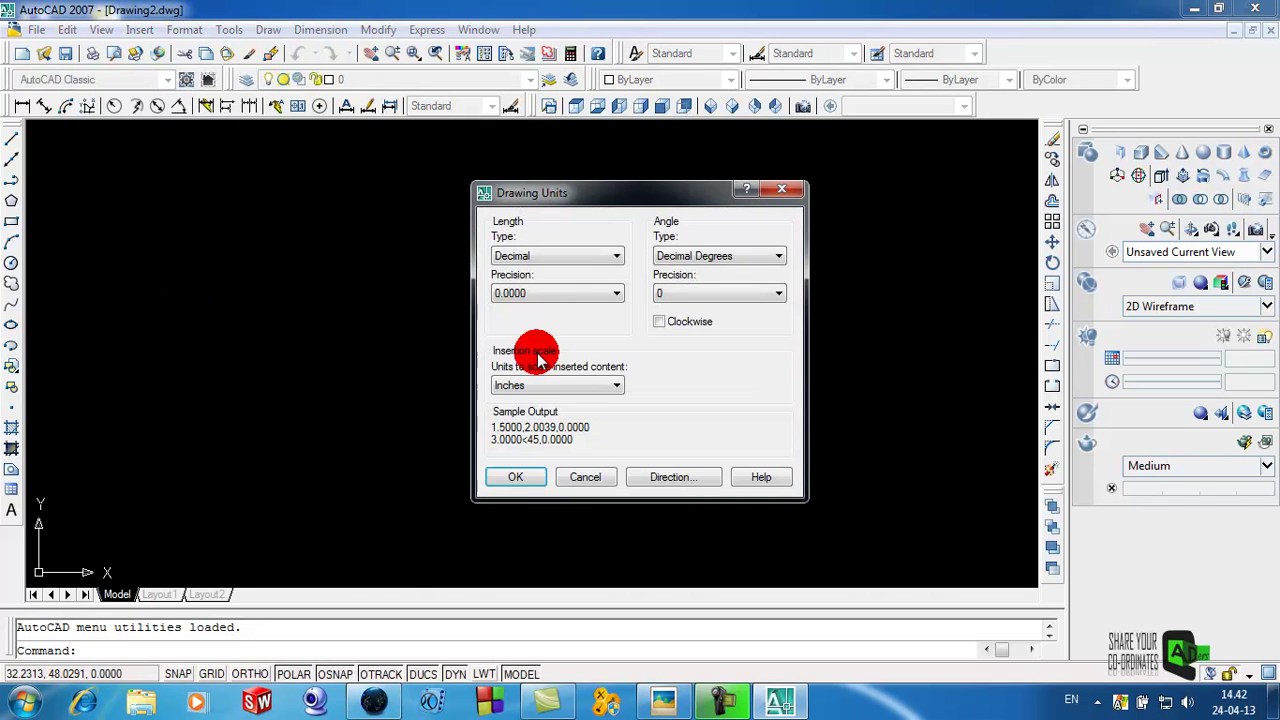
left_click(610, 256)
left_click(608, 254)
left_click(600, 293)
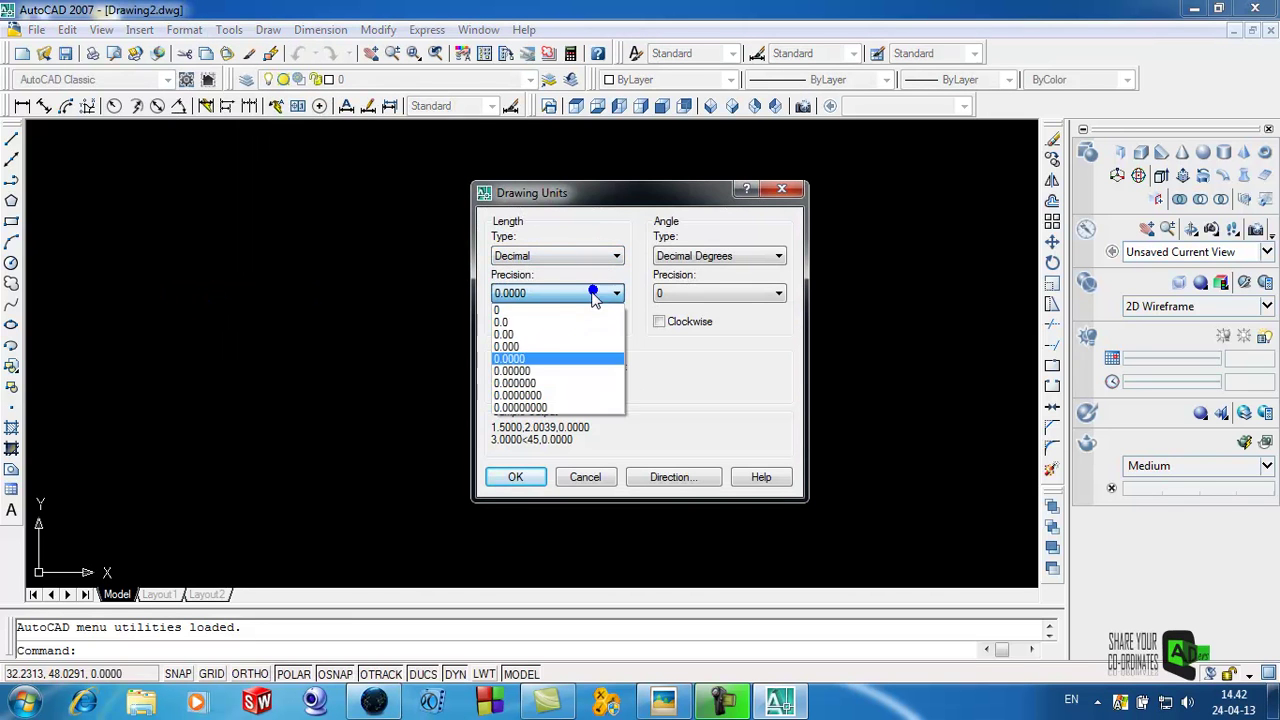
left_click(528, 335)
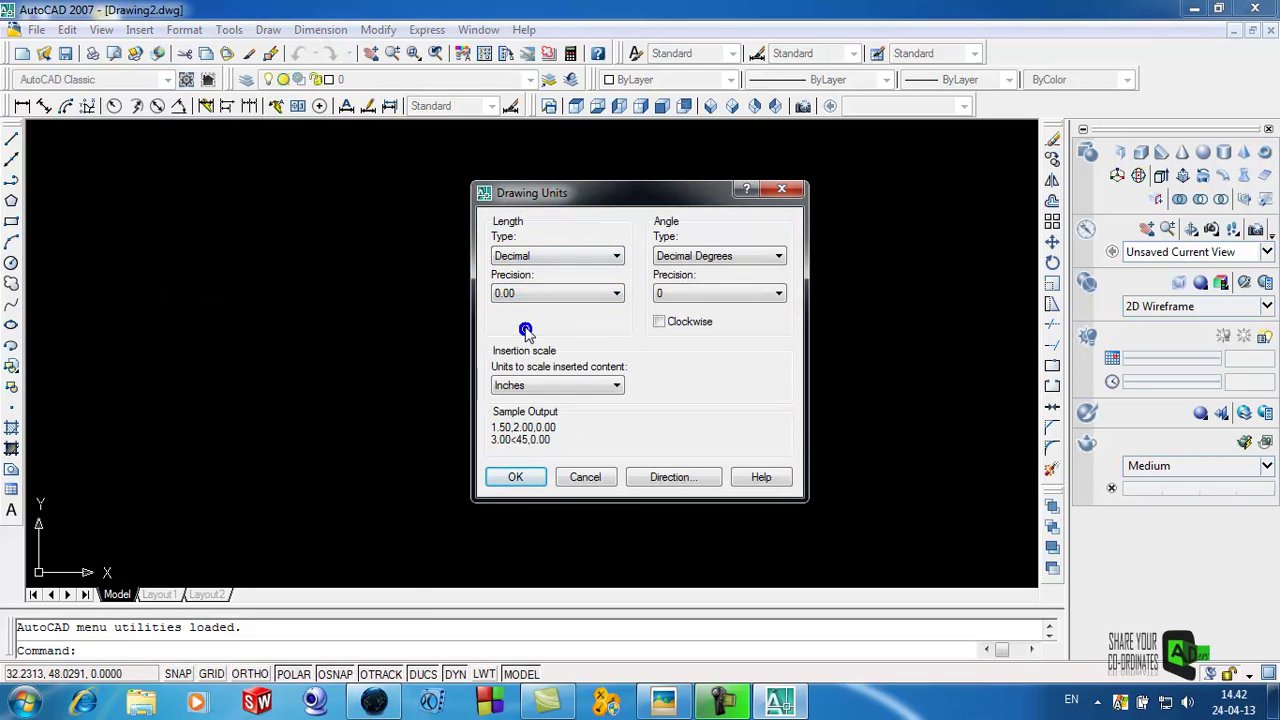
left_click(612, 385)
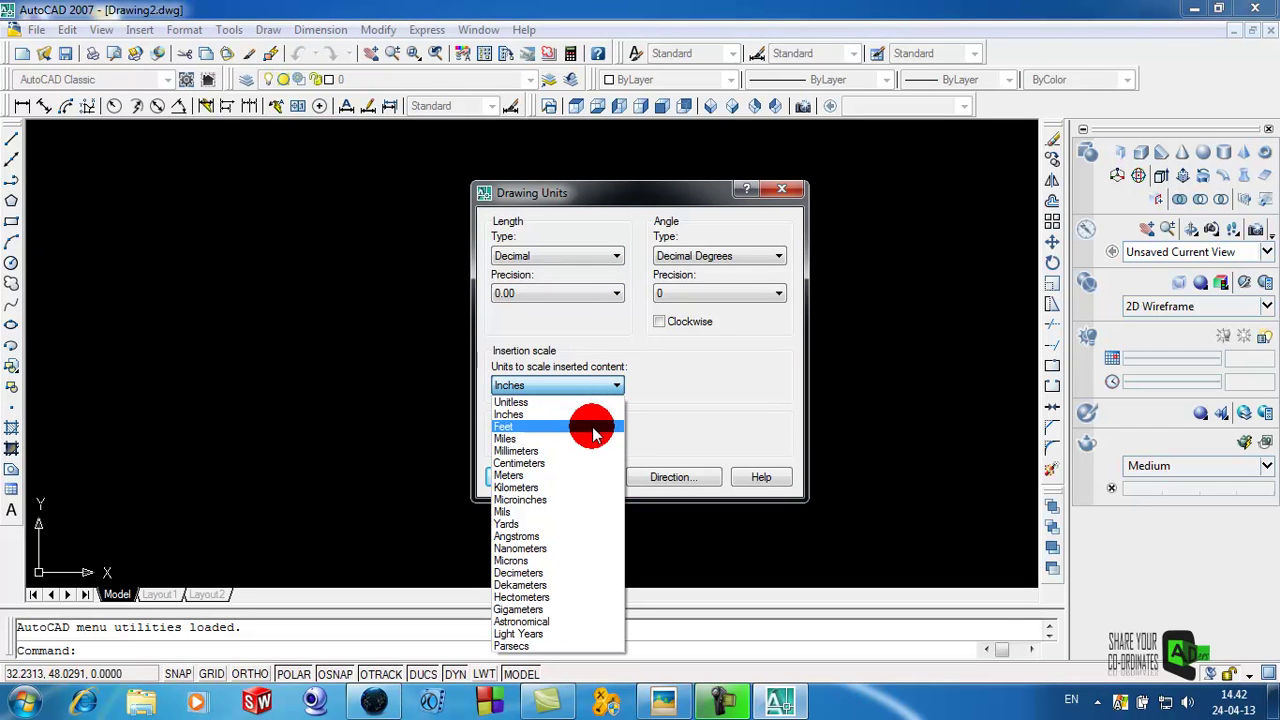
left_click(524, 463)
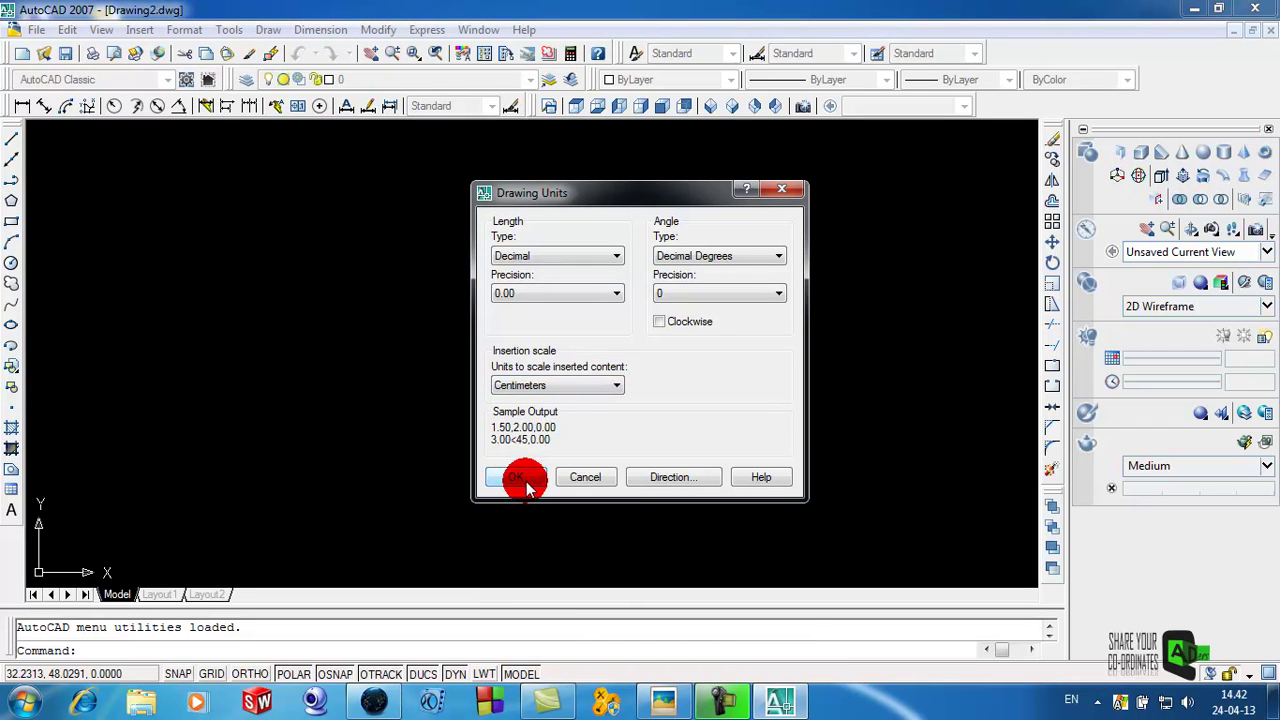
left_click(520, 478)
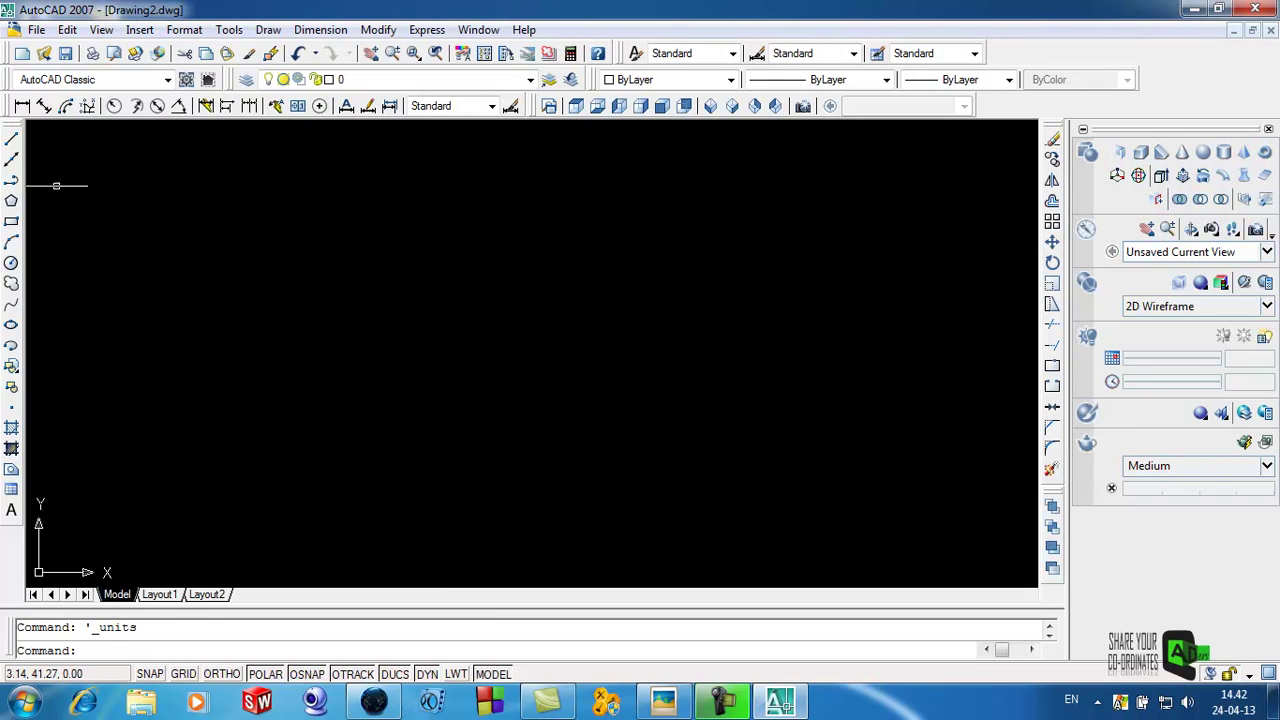
Bring the 6.jpg reference image back up from the taskbar
left_click(660, 700)
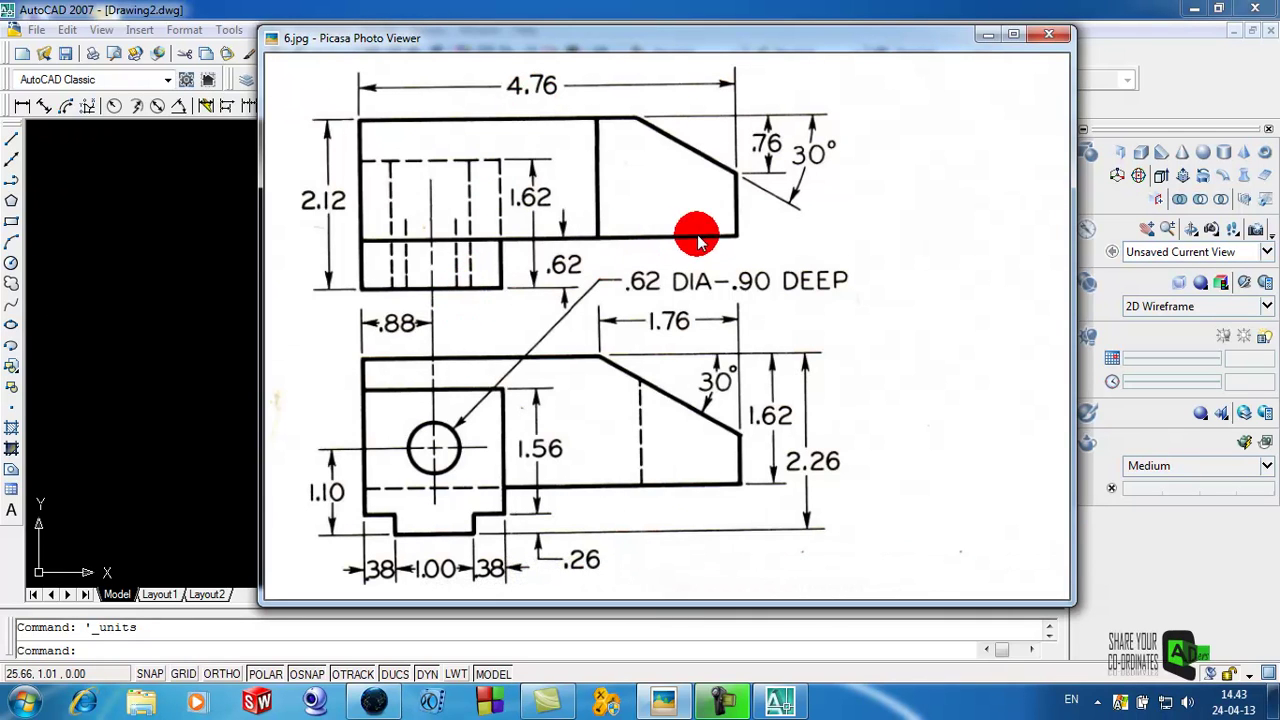
Start a line at the outline's upper-left corner and draw the 2.12 left edge
left_click(988, 37)
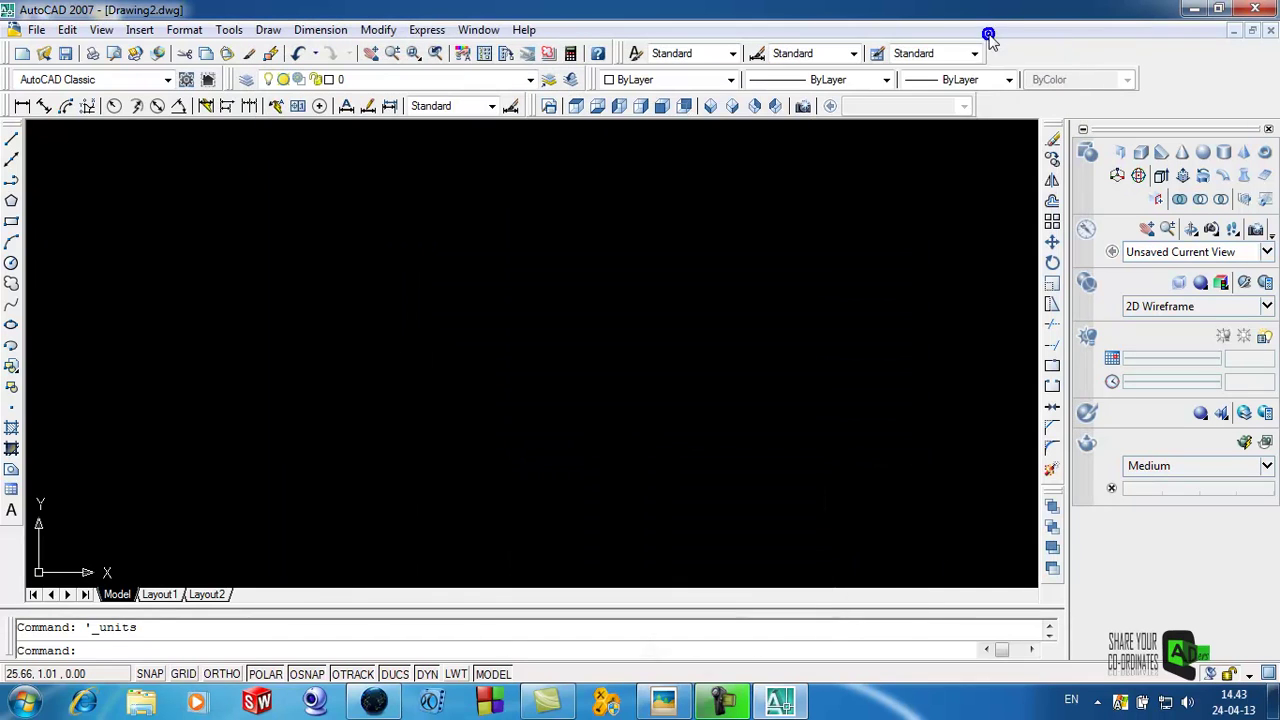
left_click(12, 140)
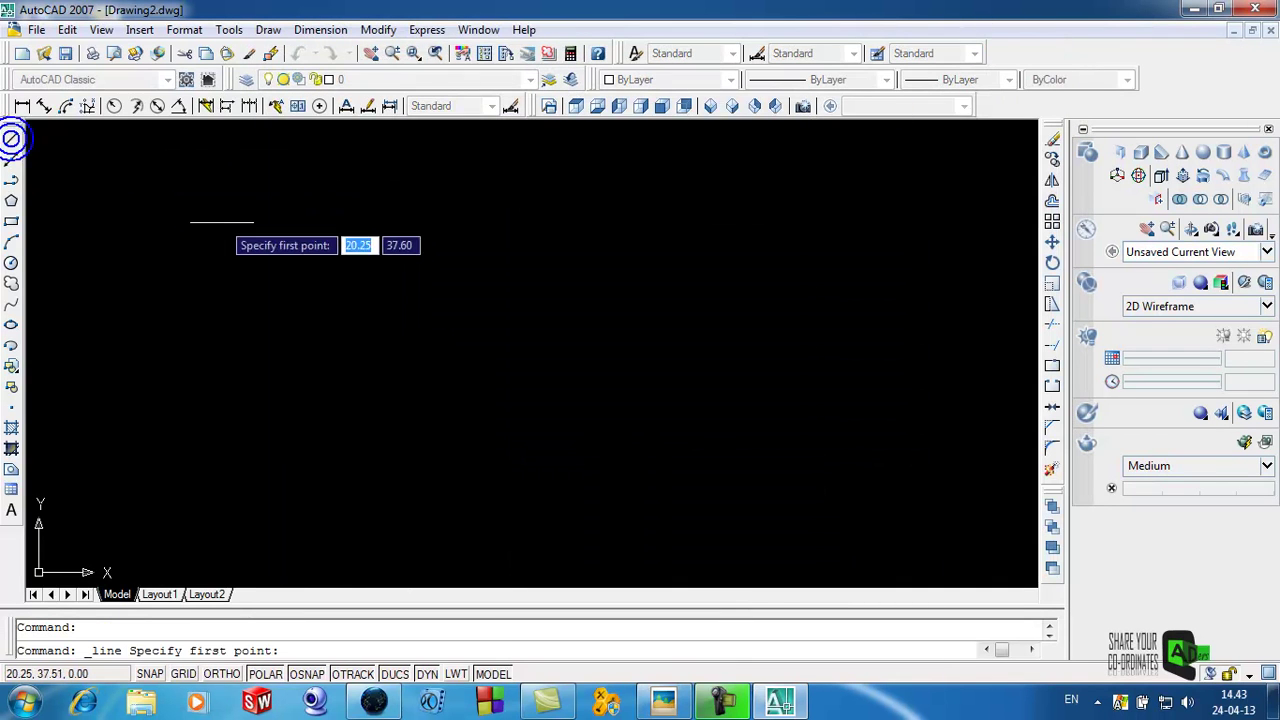
left_click(173, 291)
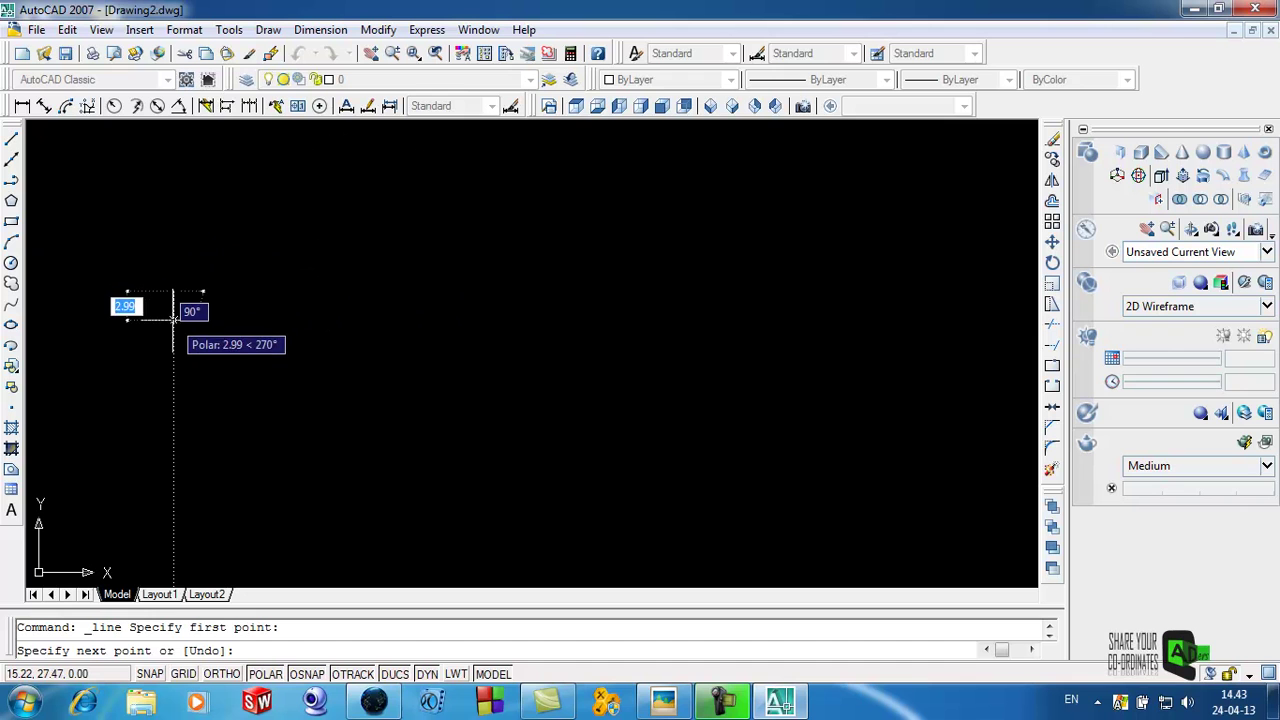
key("Escape")
left_click(12, 140)
left_click(173, 186)
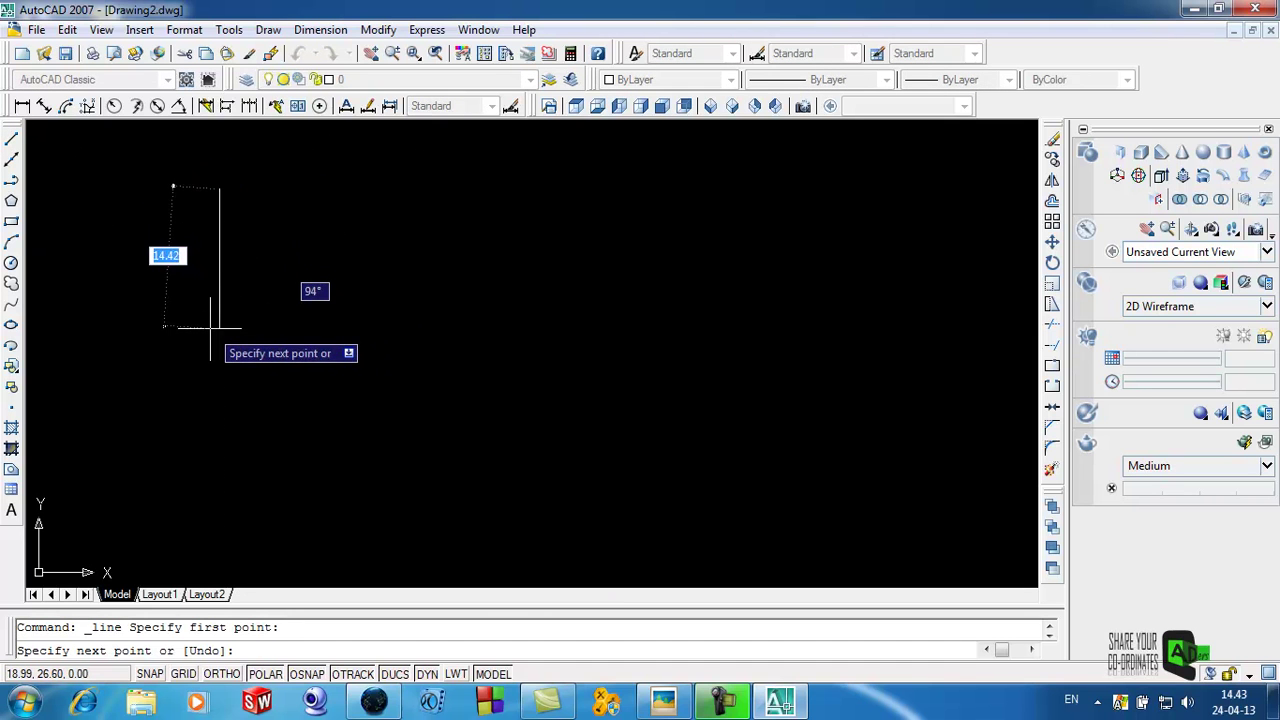
type("2.12")
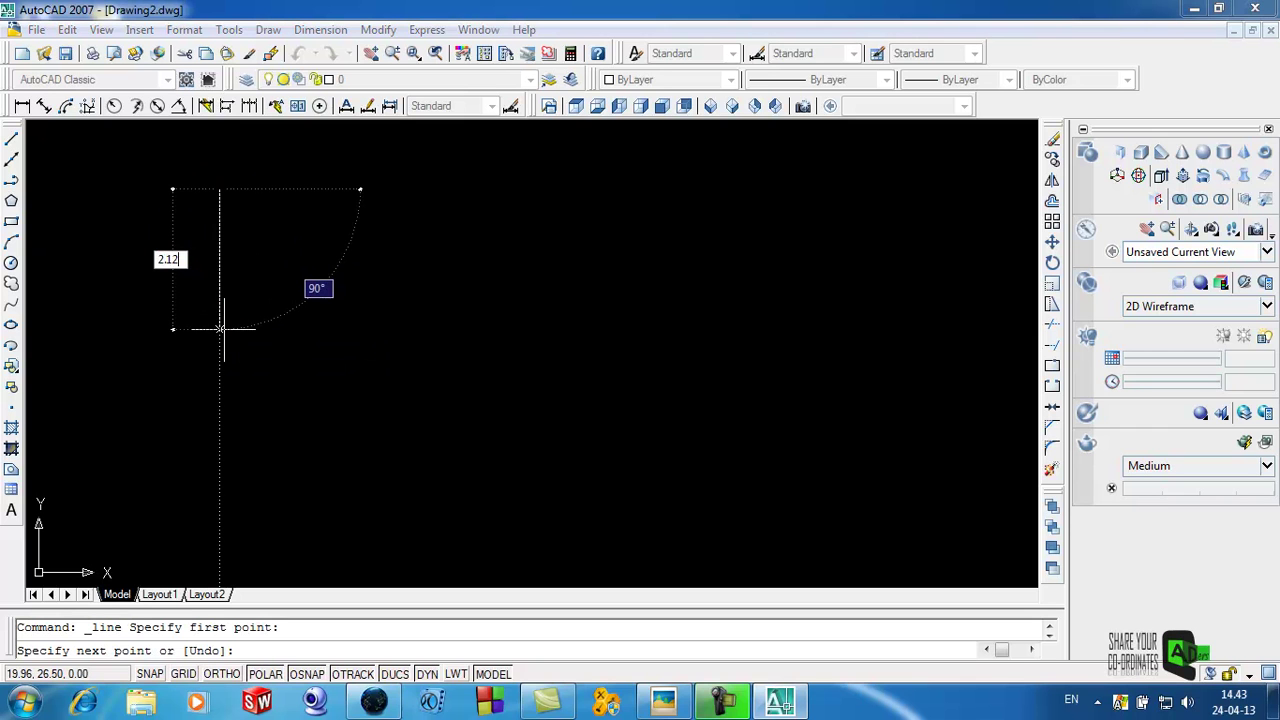
key("Return")
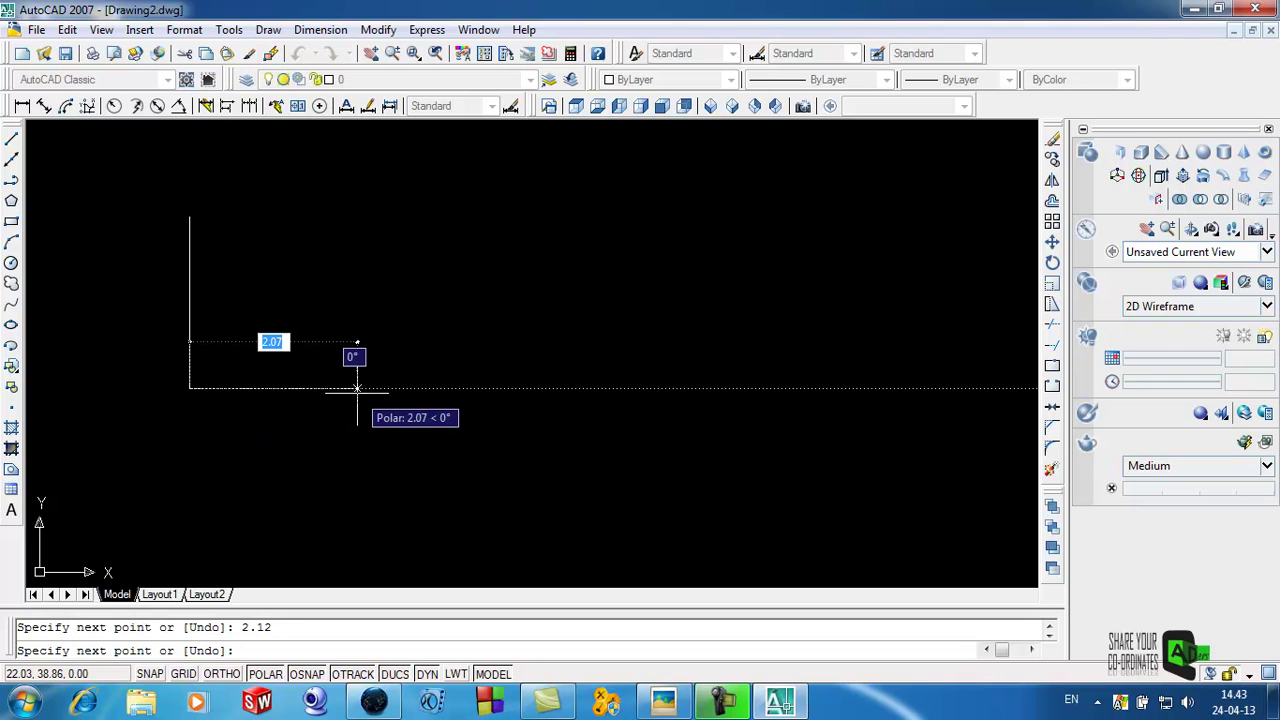
Add the 1.76 bottom, .62 step up and 3-unit ledge, then recheck the reference
type("1")
key("Return")
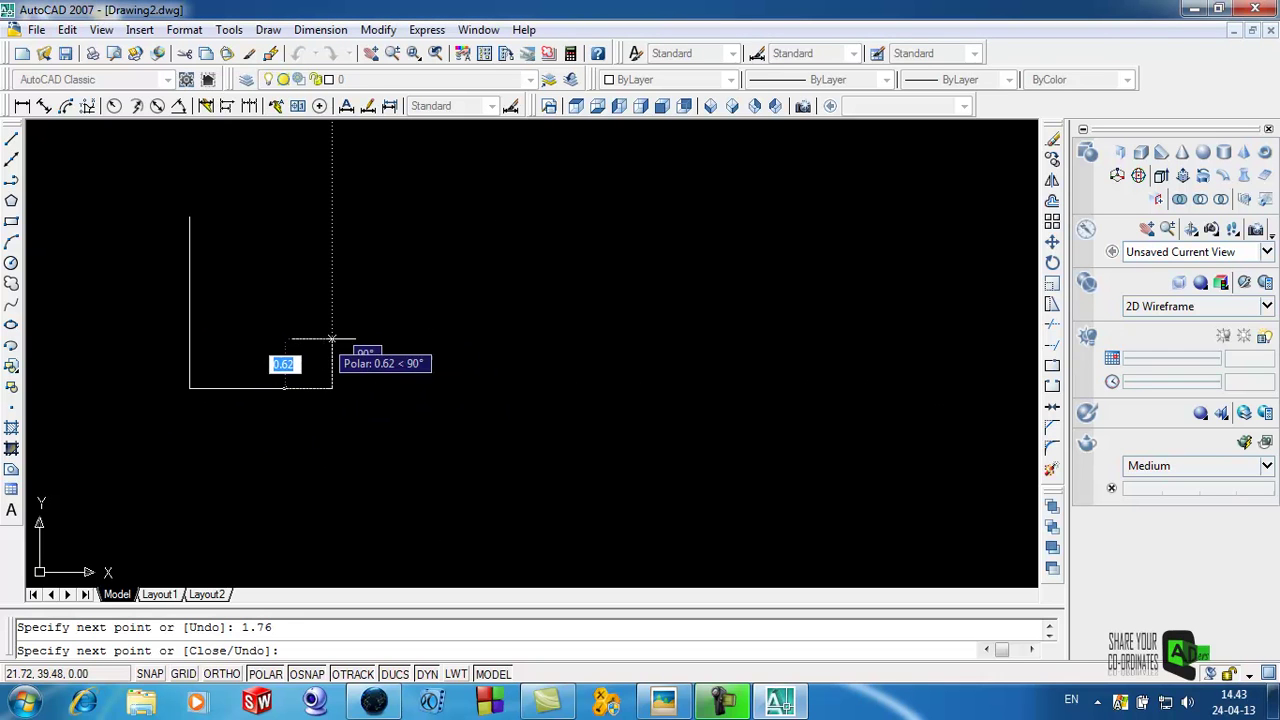
type(".62")
key("Return")
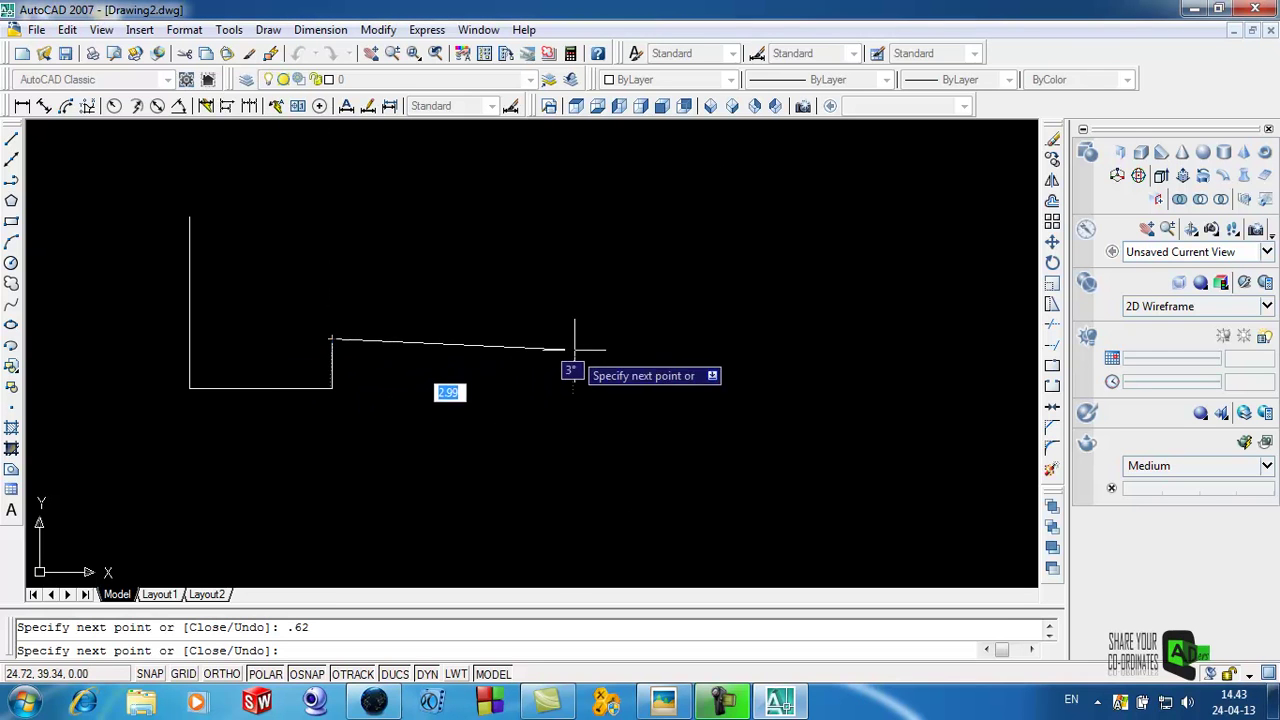
type("3")
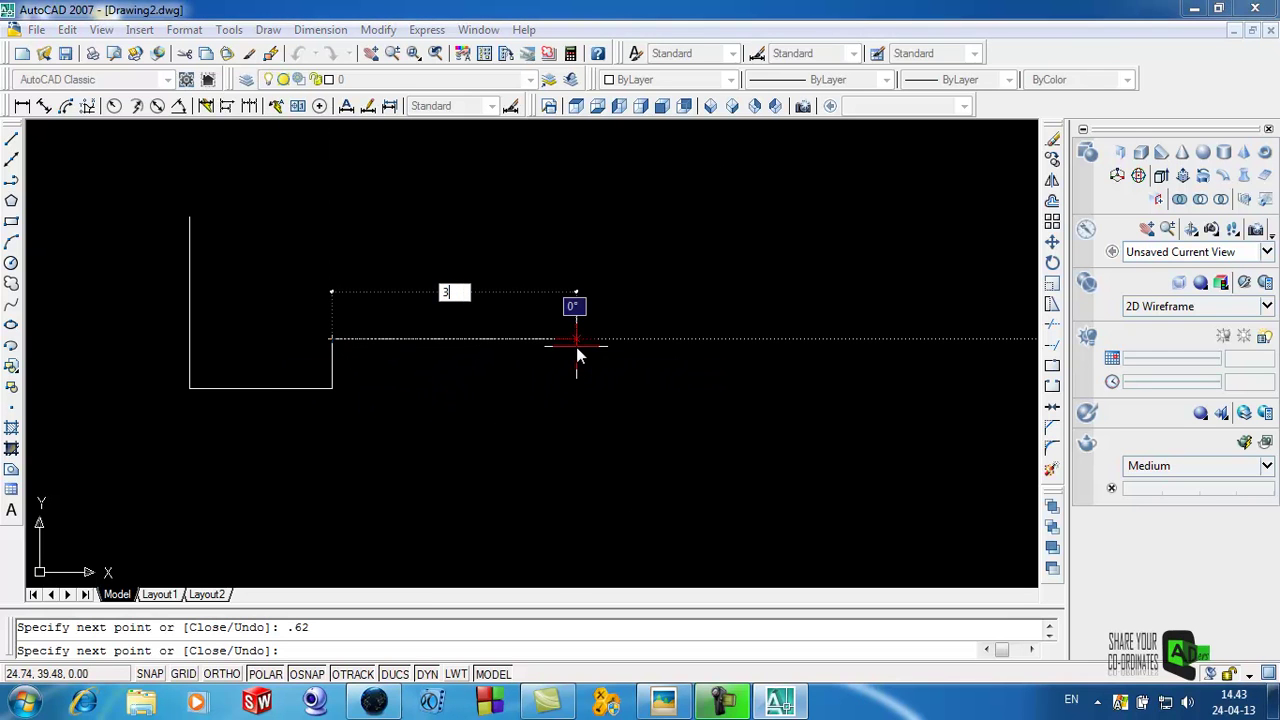
key("Return")
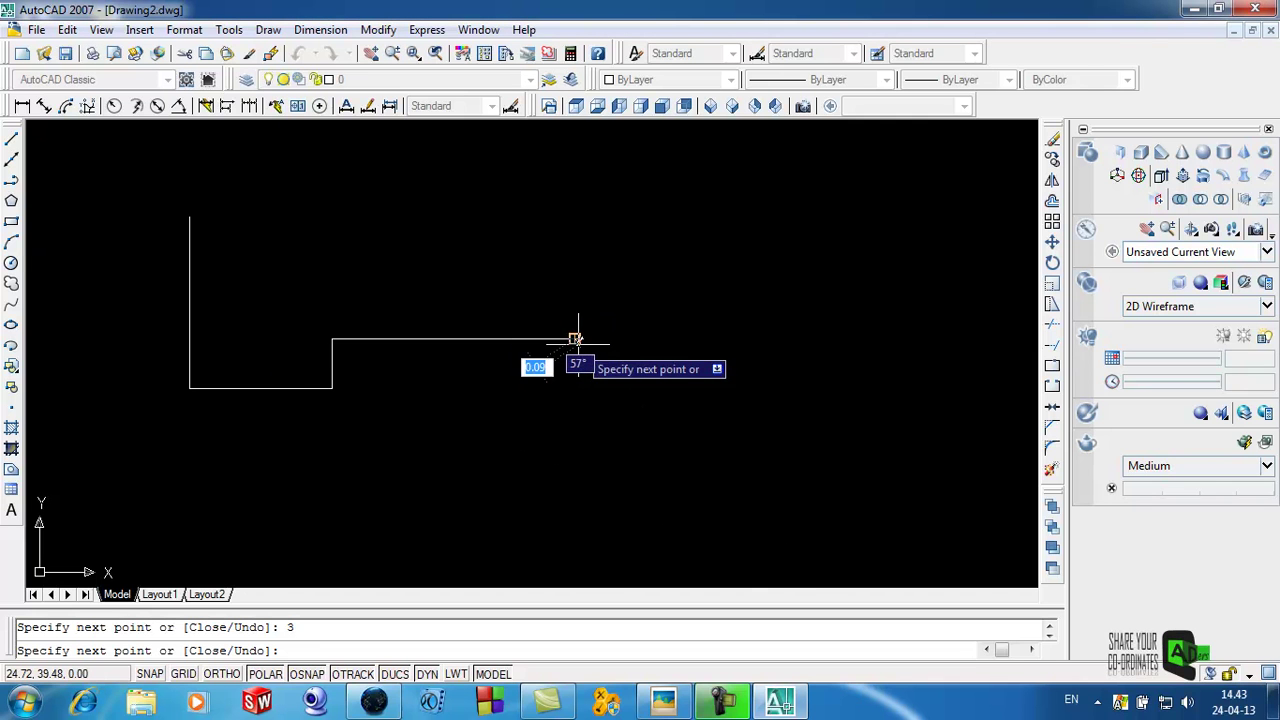
left_click(663, 700)
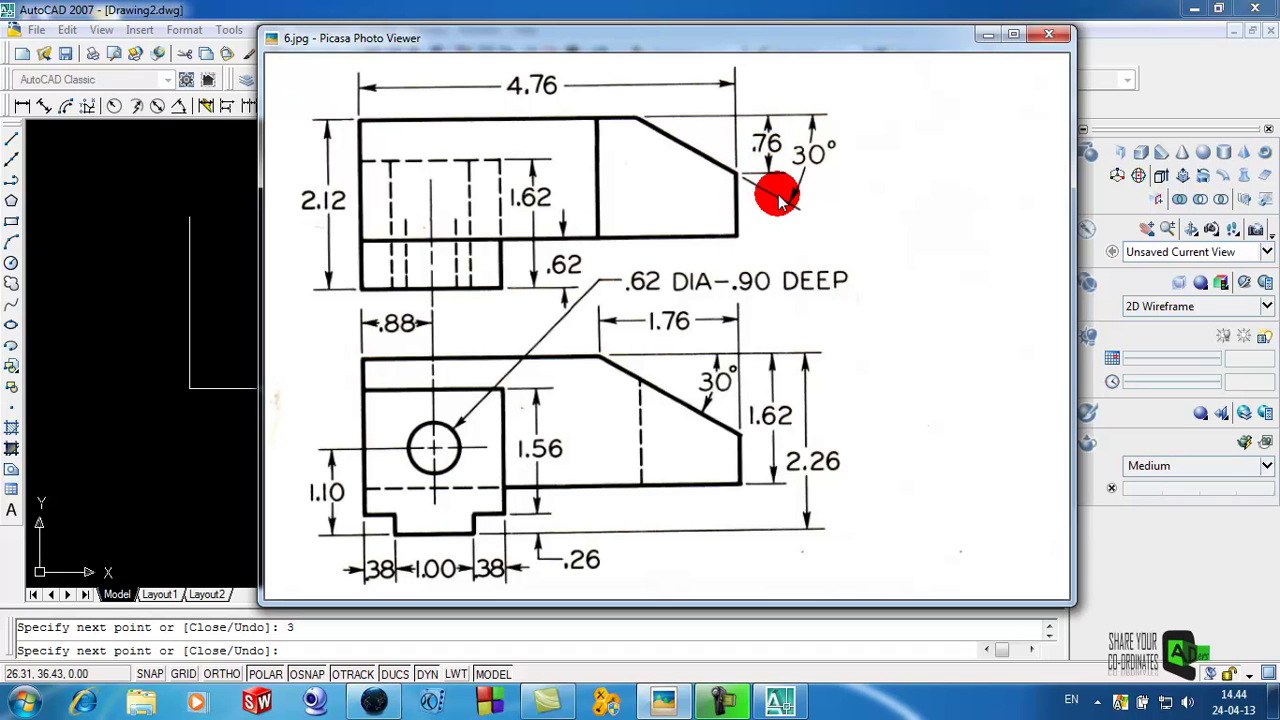
Add the .74 vertical rise at the ledge's right end, end the line, and recheck the reference
left_click(988, 40)
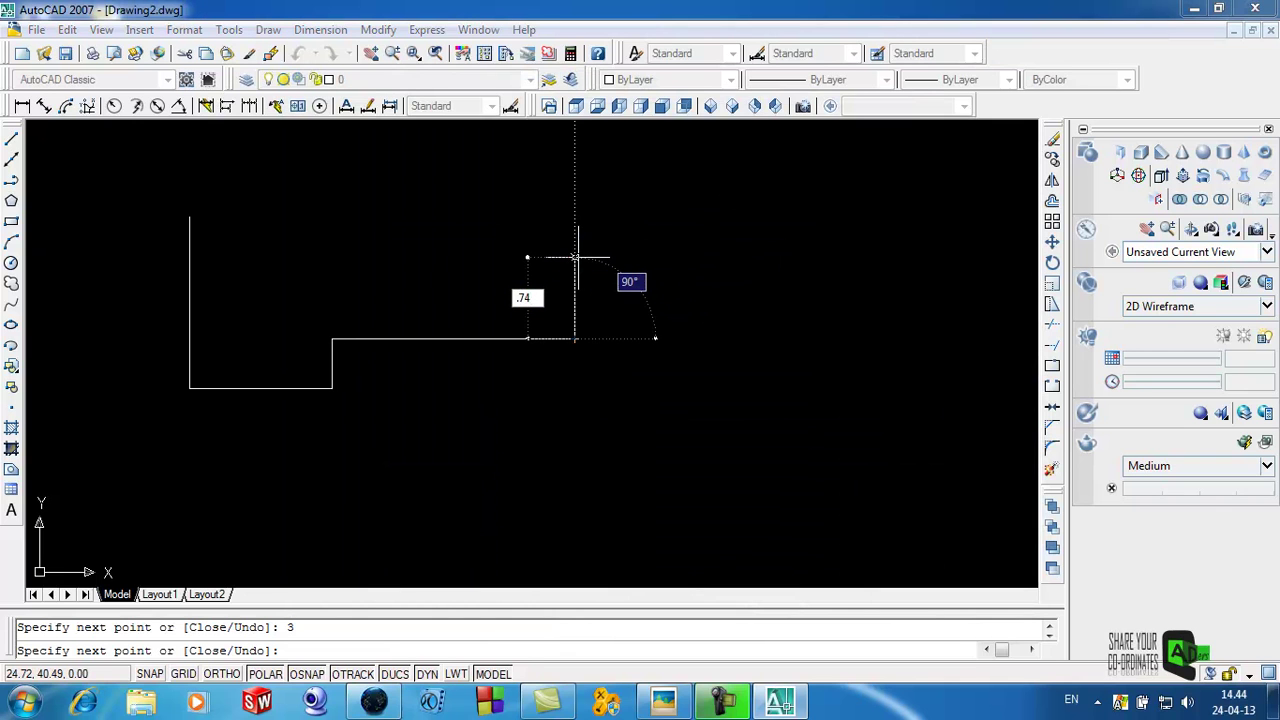
key("Return")
right_click(682, 216)
left_click(695, 220)
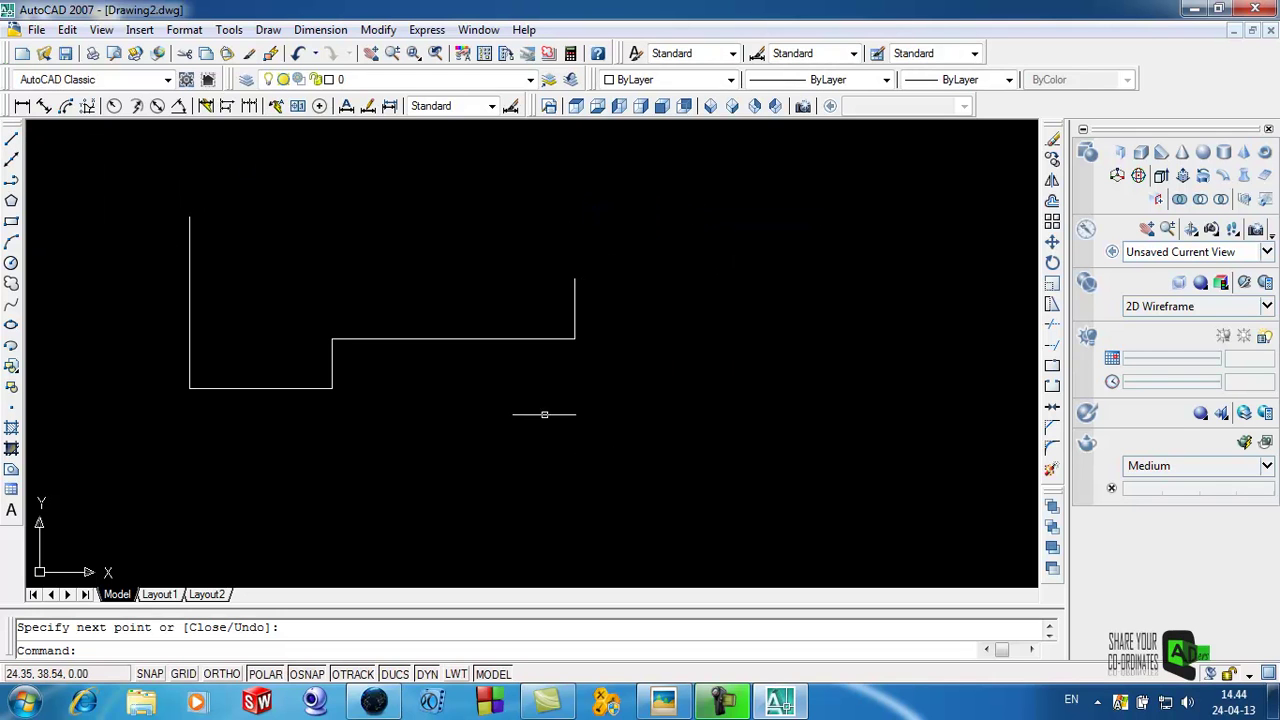
left_click(660, 705)
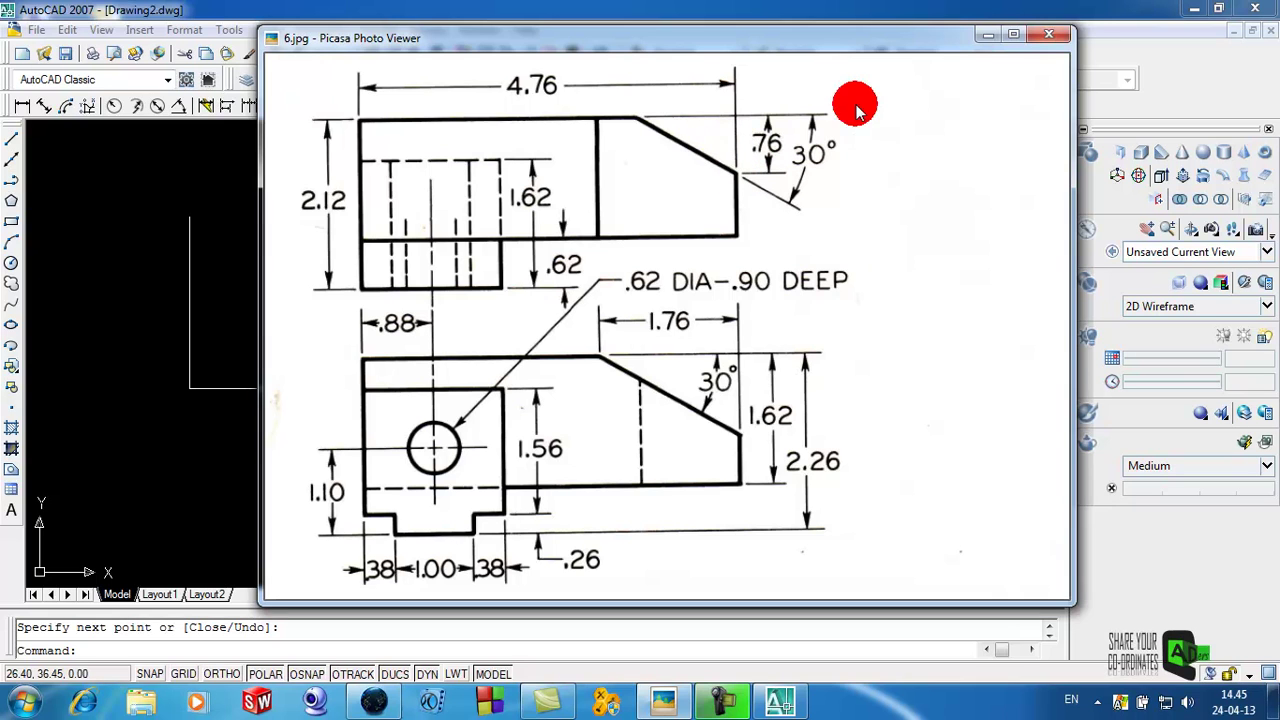
Add a new 150° additional angle on the Polar Tracking tab of Drafting Settings
left_click(988, 37)
right_click(268, 676)
left_click(314, 654)
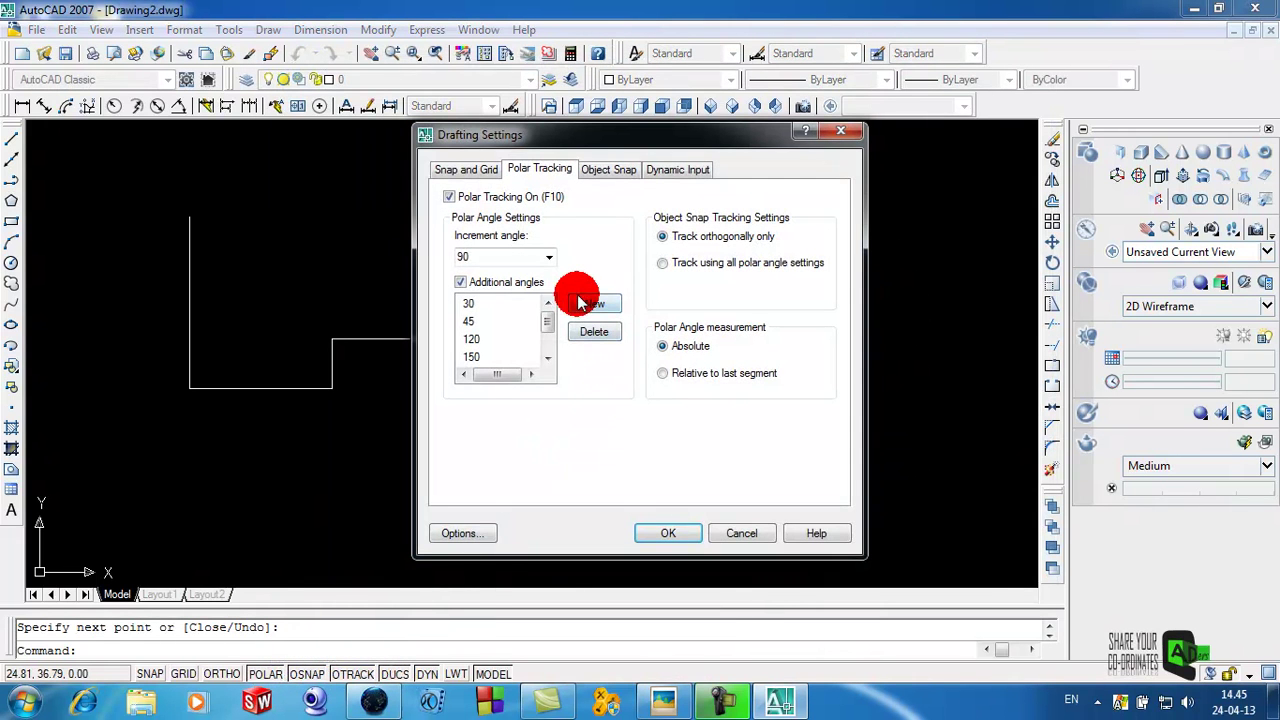
left_click(544, 332)
left_click(471, 304)
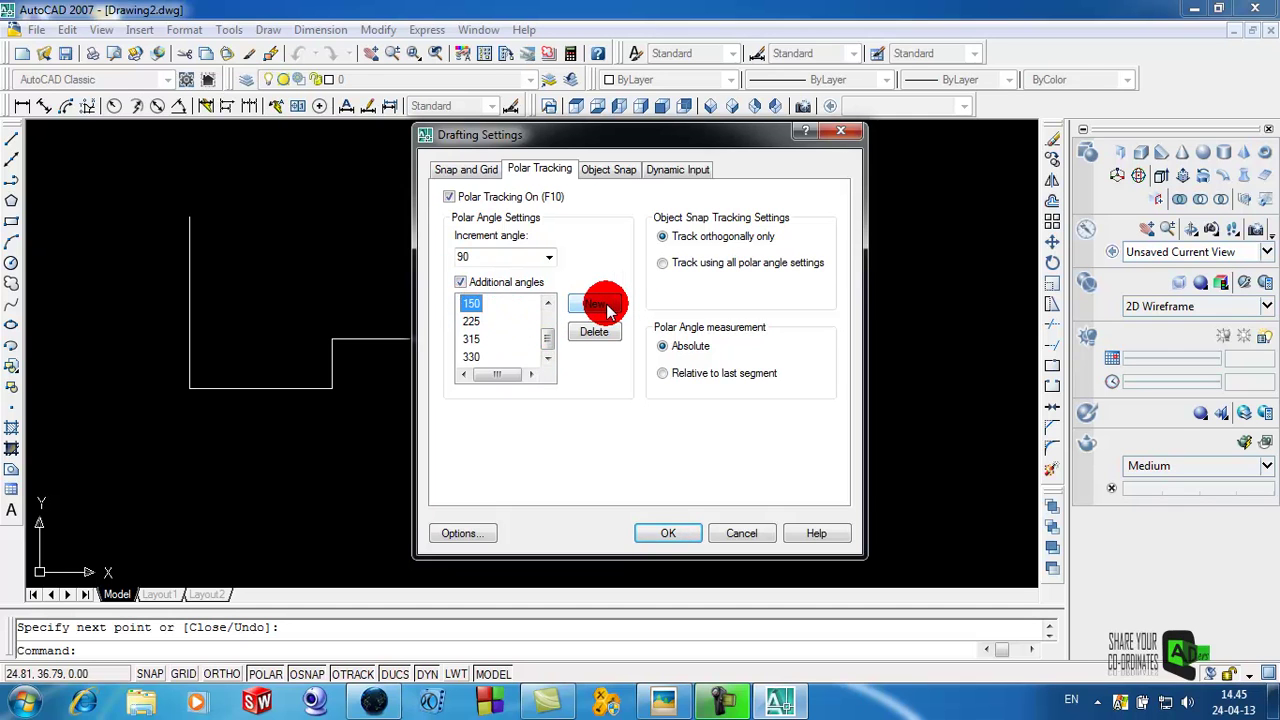
left_click(475, 308)
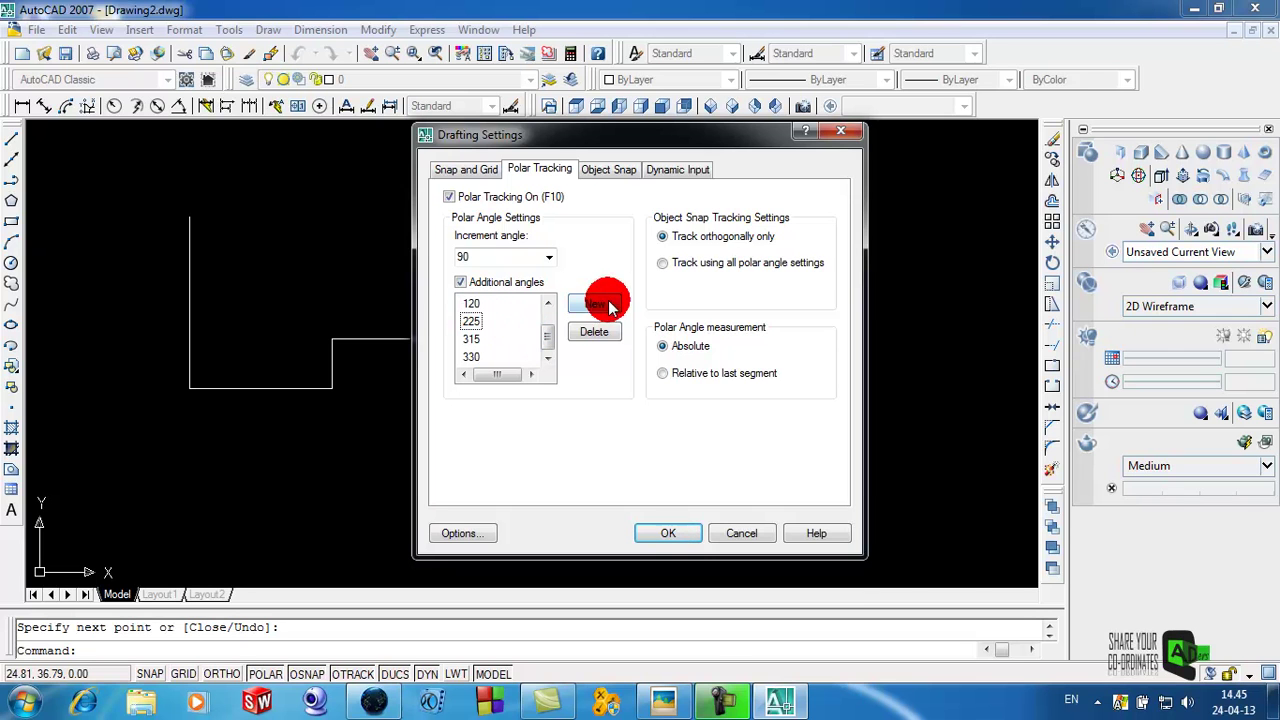
type("150")
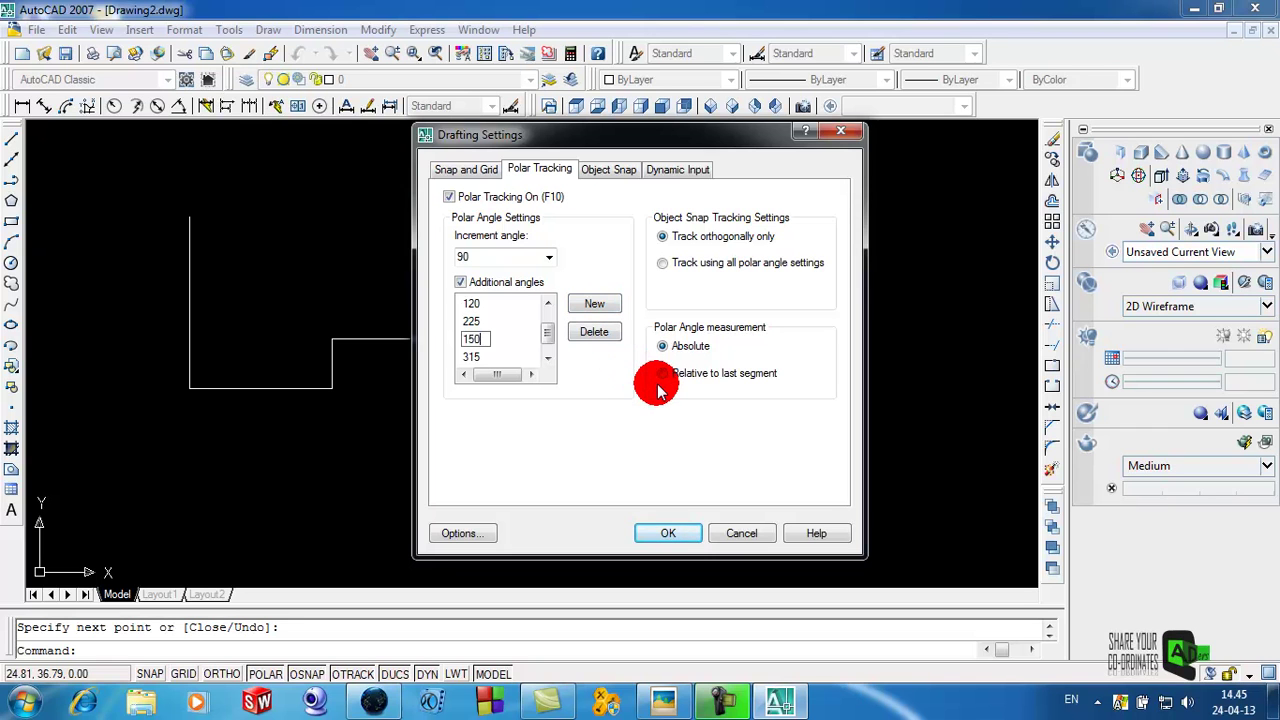
left_click(726, 535)
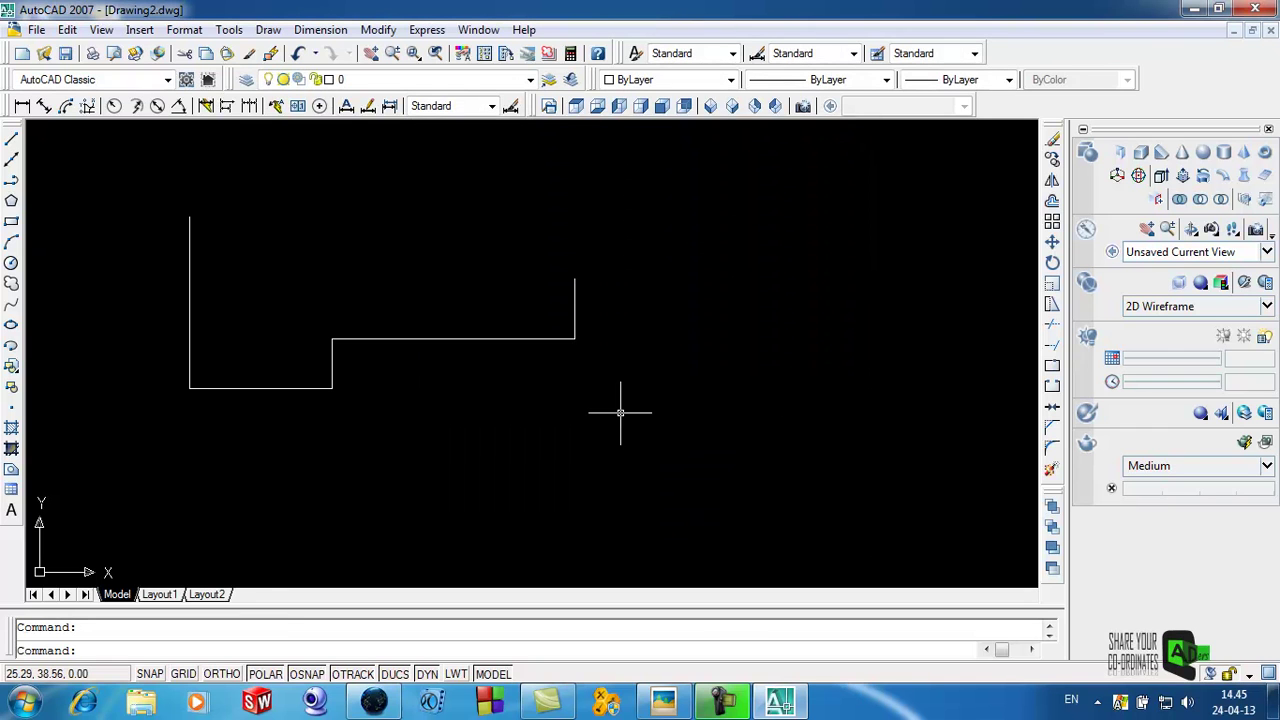
Draw the 150° sloped chamfer edge and the top edge back to the start point, then compare with the reference
left_click(12, 147)
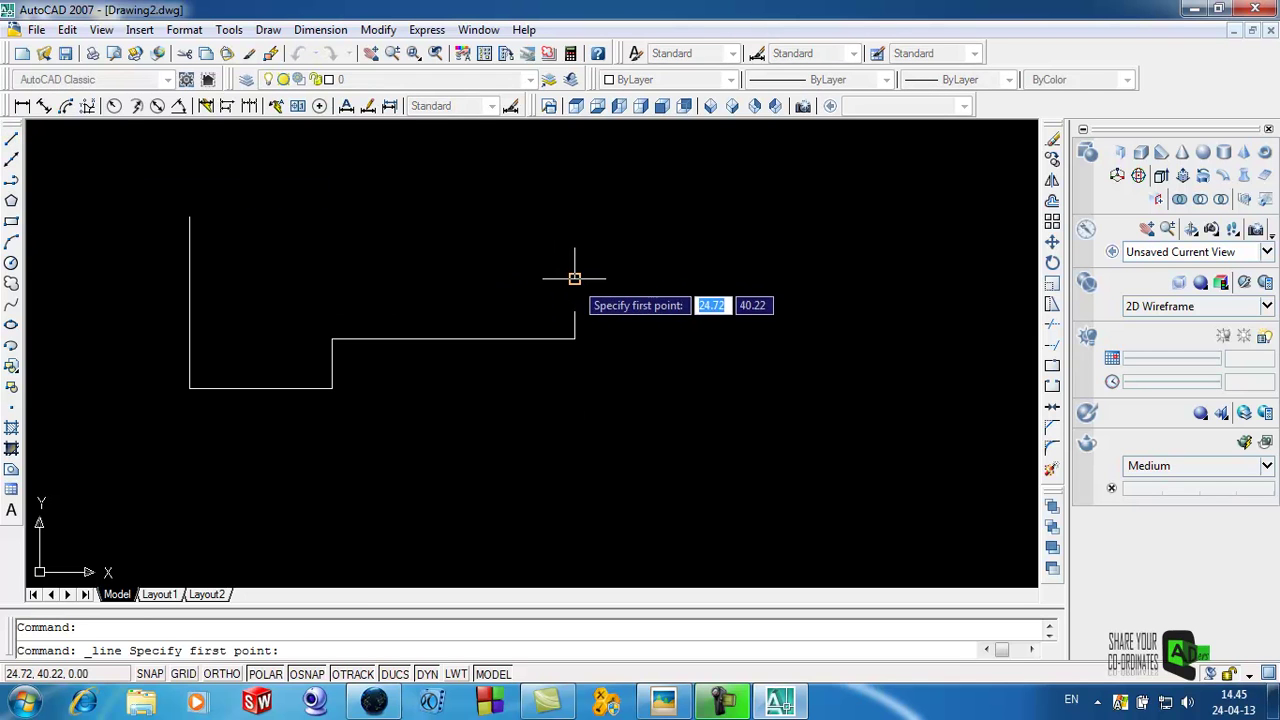
left_click(574, 279)
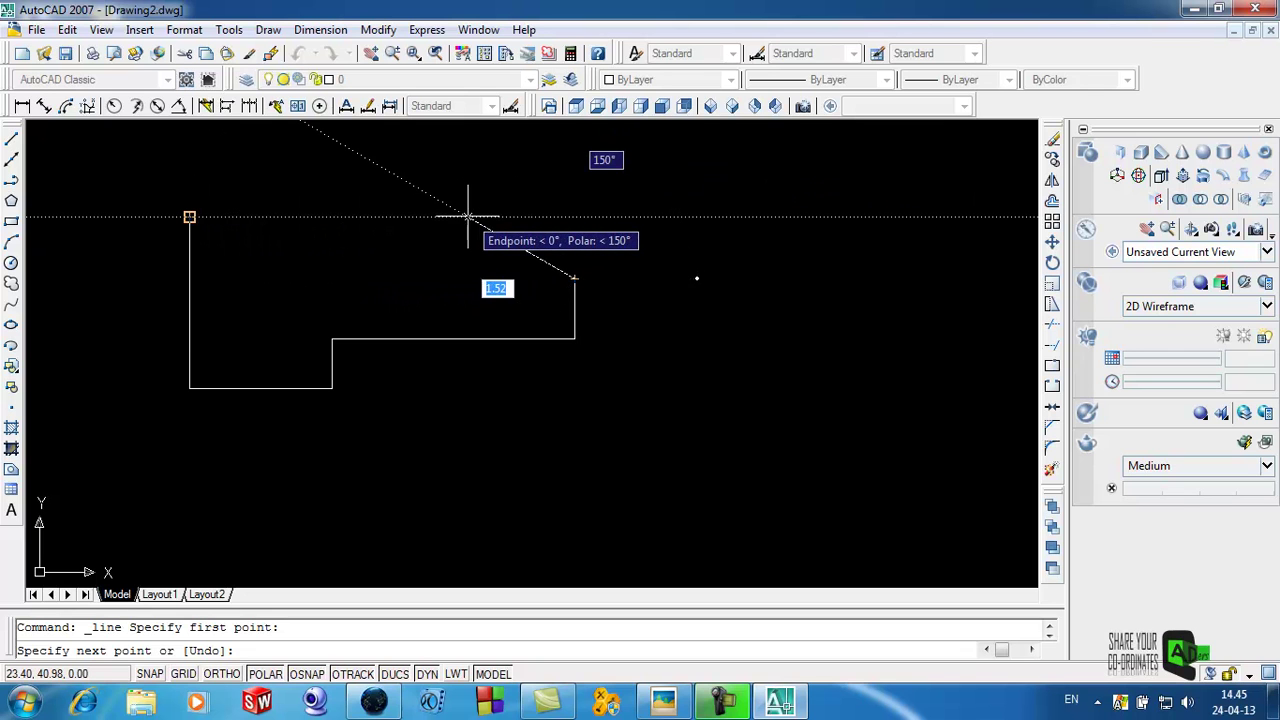
left_click(469, 216)
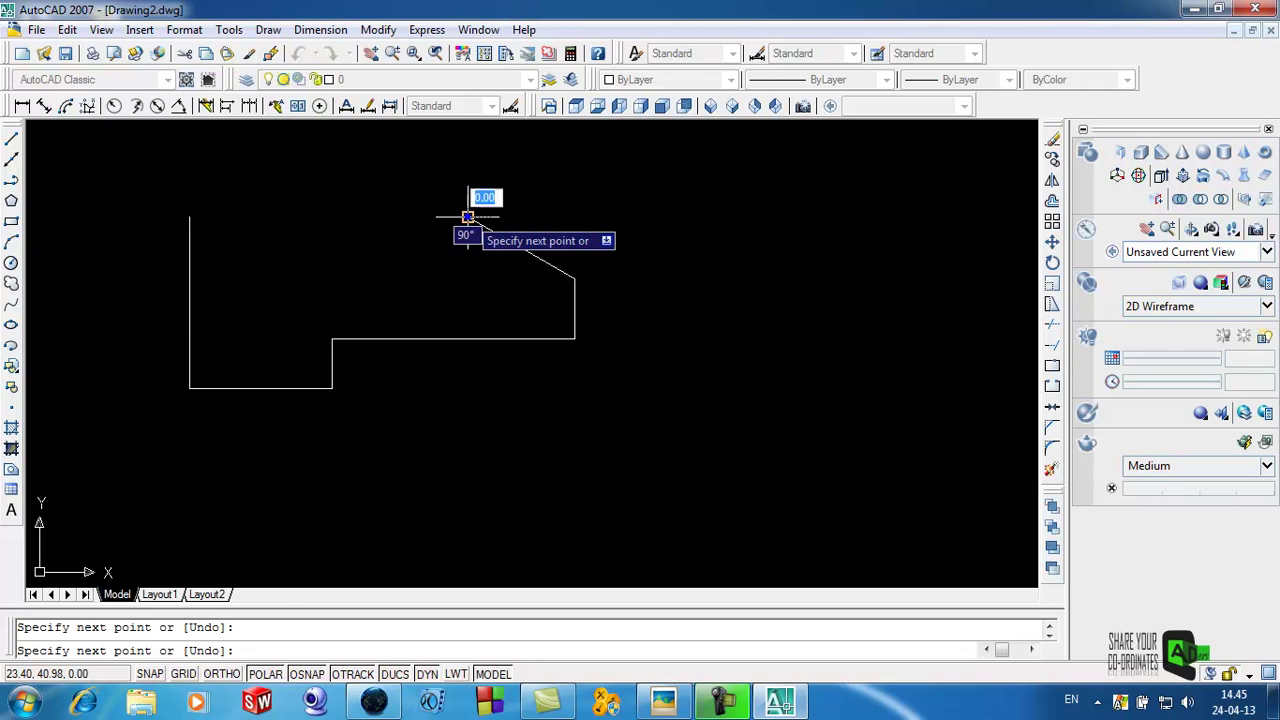
left_click(190, 216)
right_click(192, 214)
left_click(213, 228)
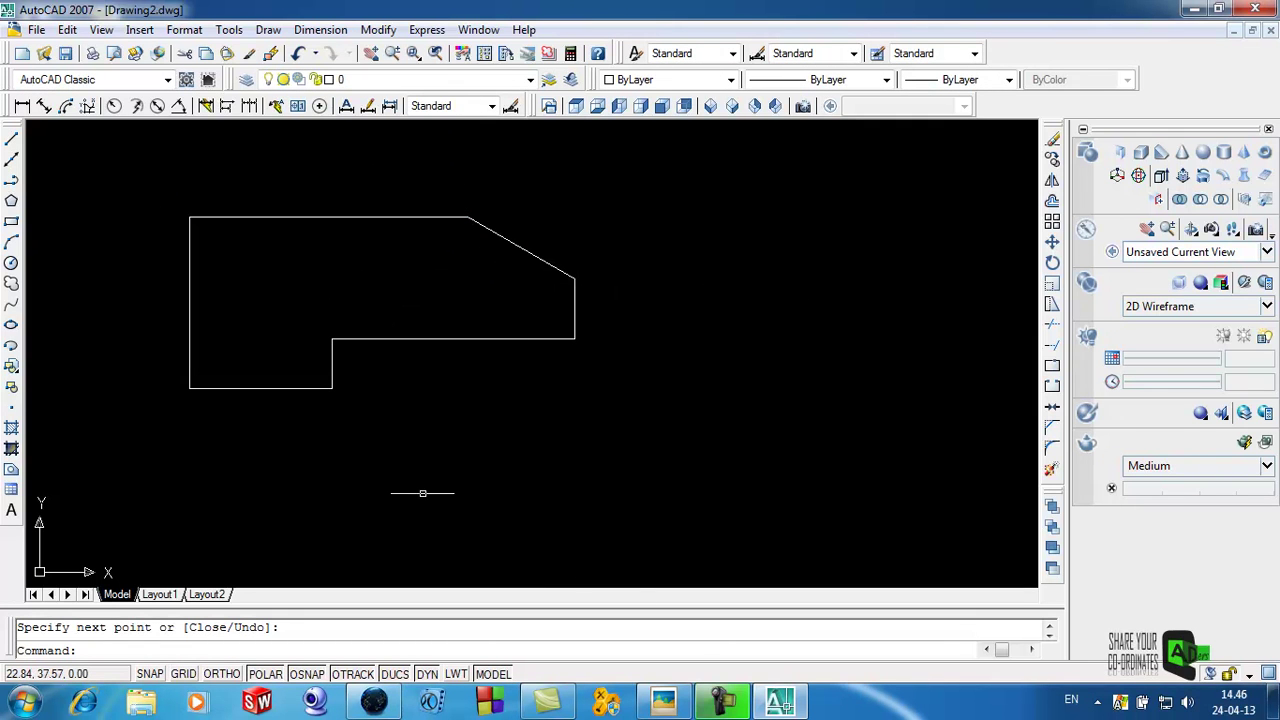
left_click(663, 700)
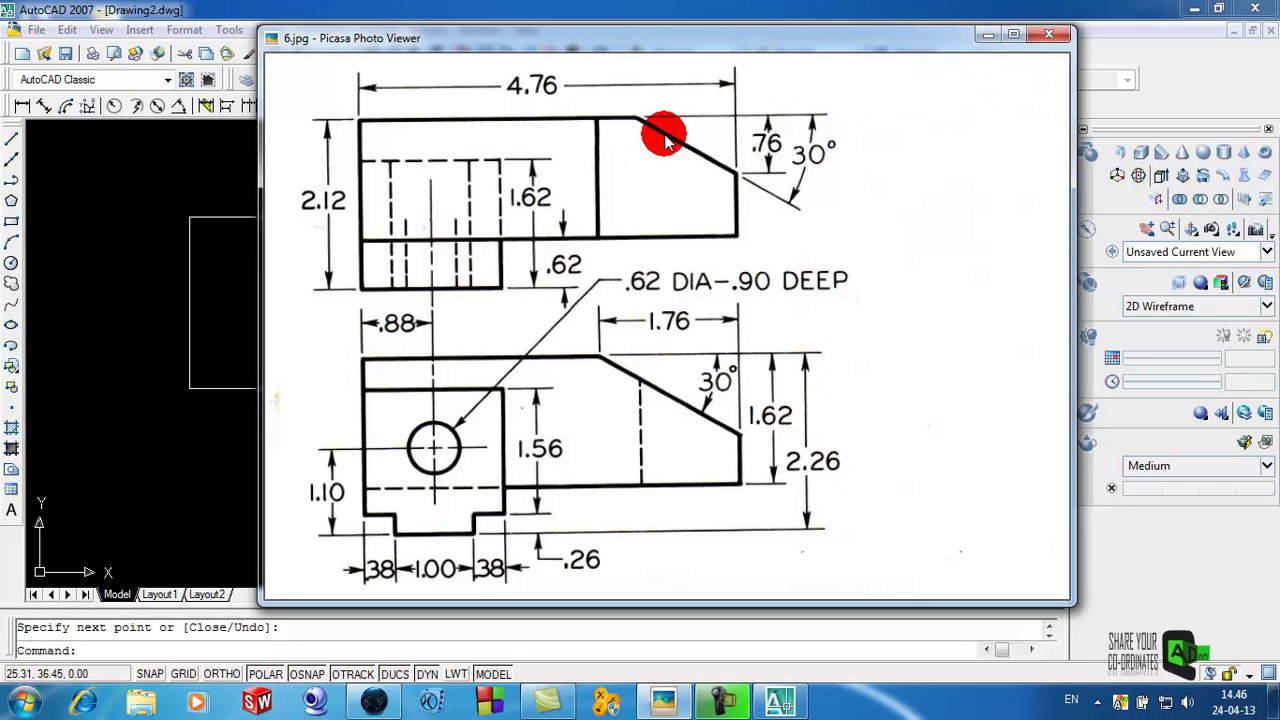
Draw a vertical line under the chamfer, 3 units along the top edge, down to the lower edge
left_click(984, 35)
left_click(12, 139)
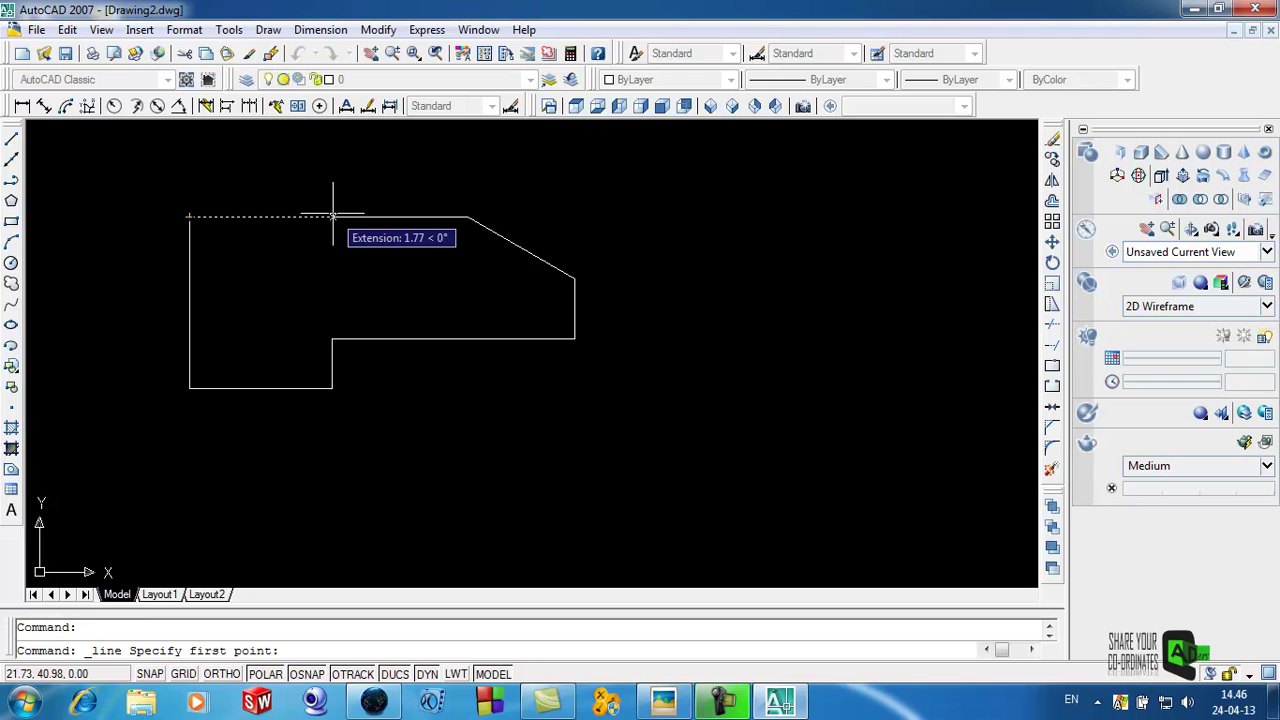
type("3")
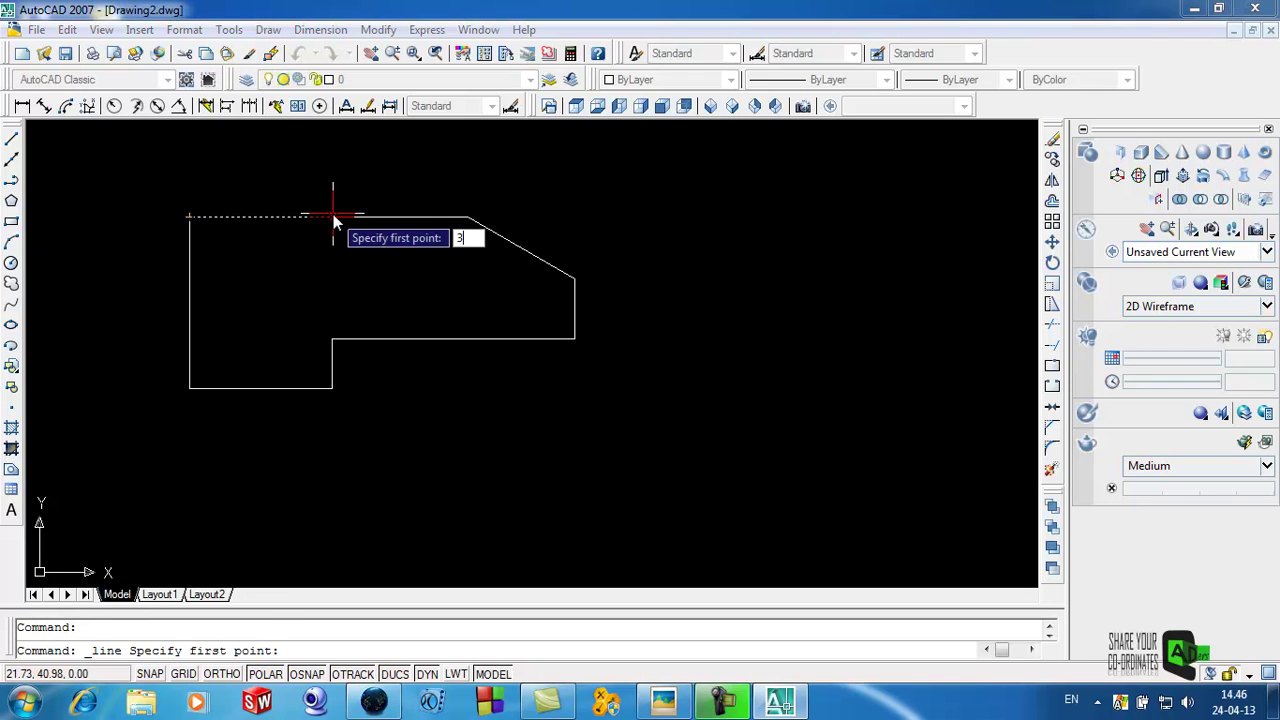
key("Return")
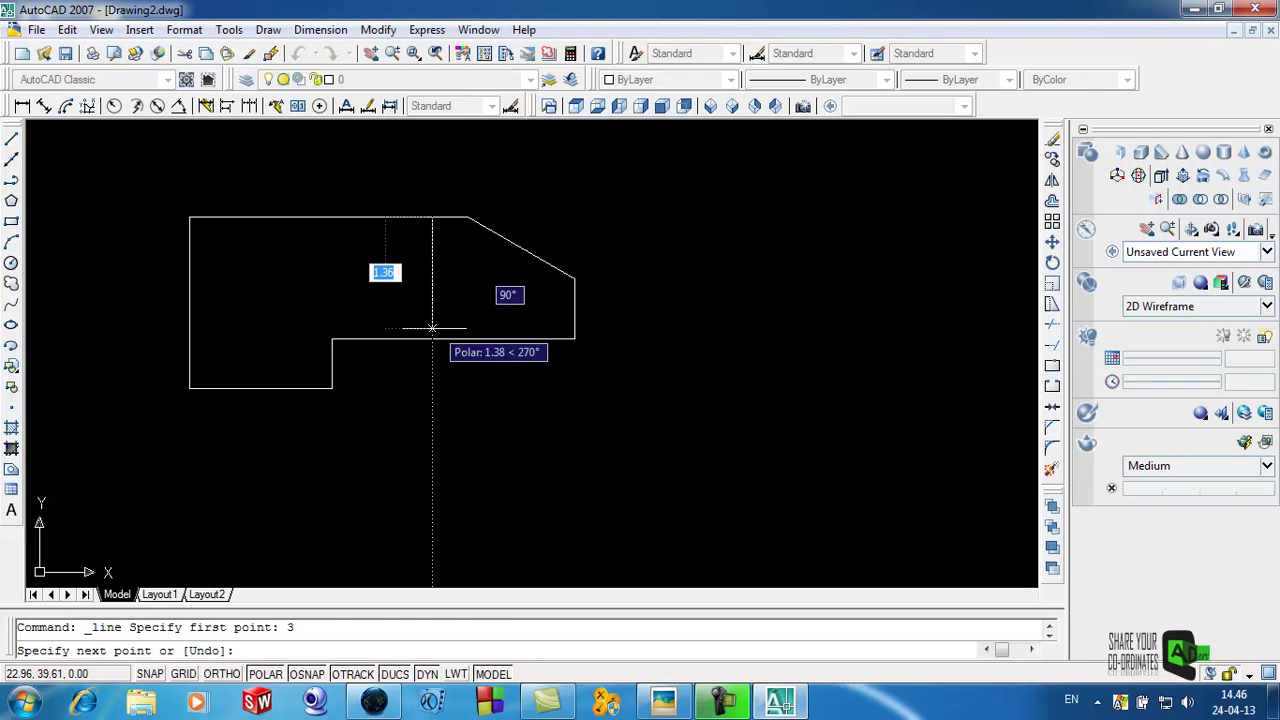
left_click(432, 339)
right_click(433, 340)
left_click(462, 349)
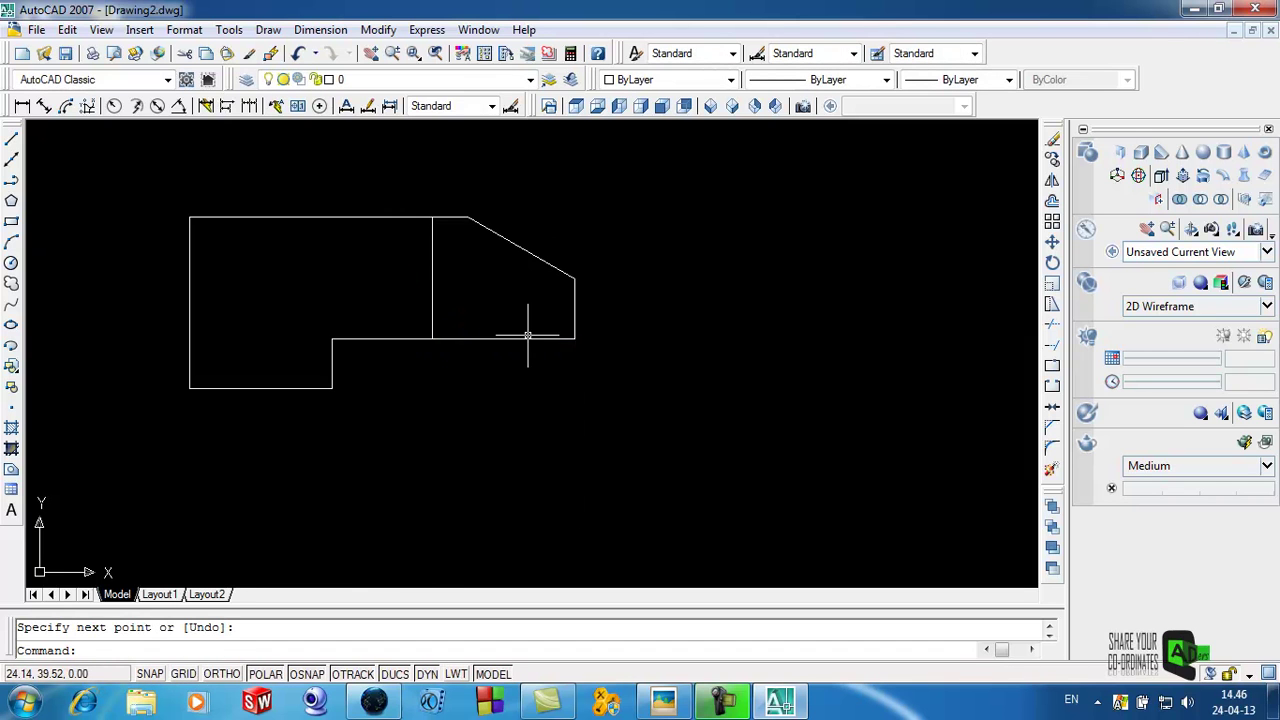
Draw a horizontal line from the step's inner corner to the left edge, then recheck the reference
left_click(12, 148)
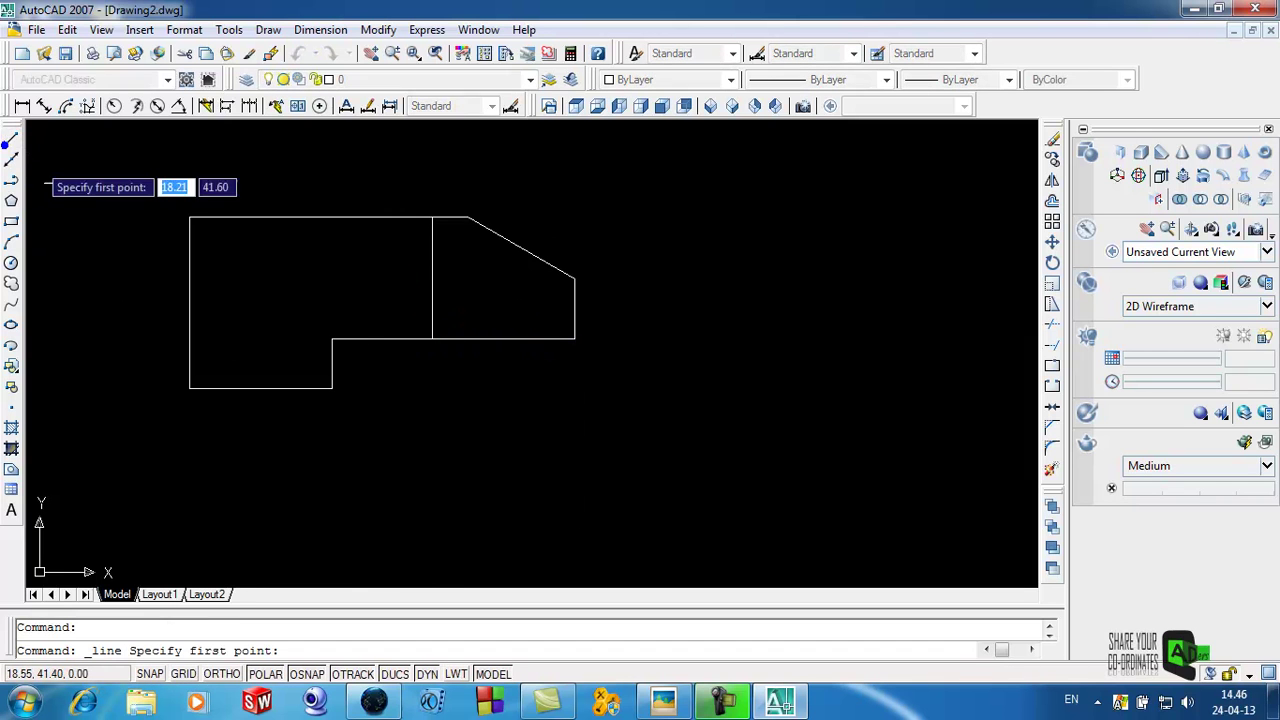
left_click(332, 339)
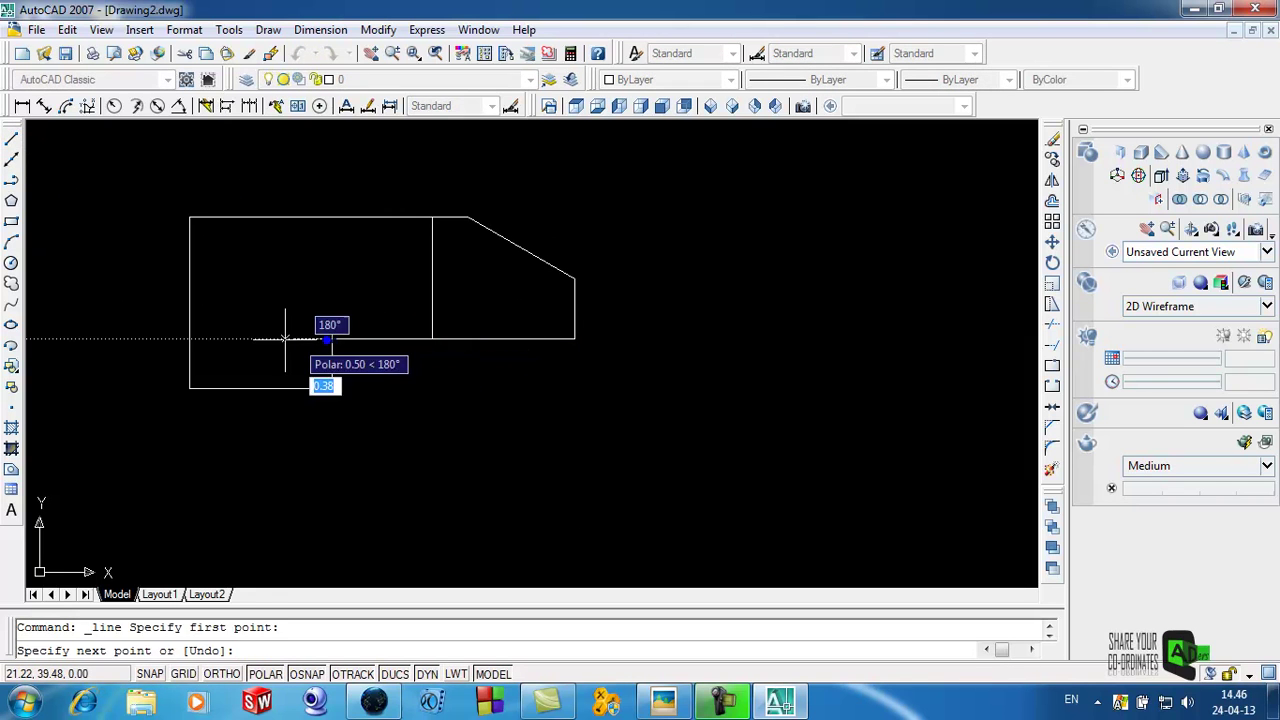
left_click(190, 339)
right_click(190, 339)
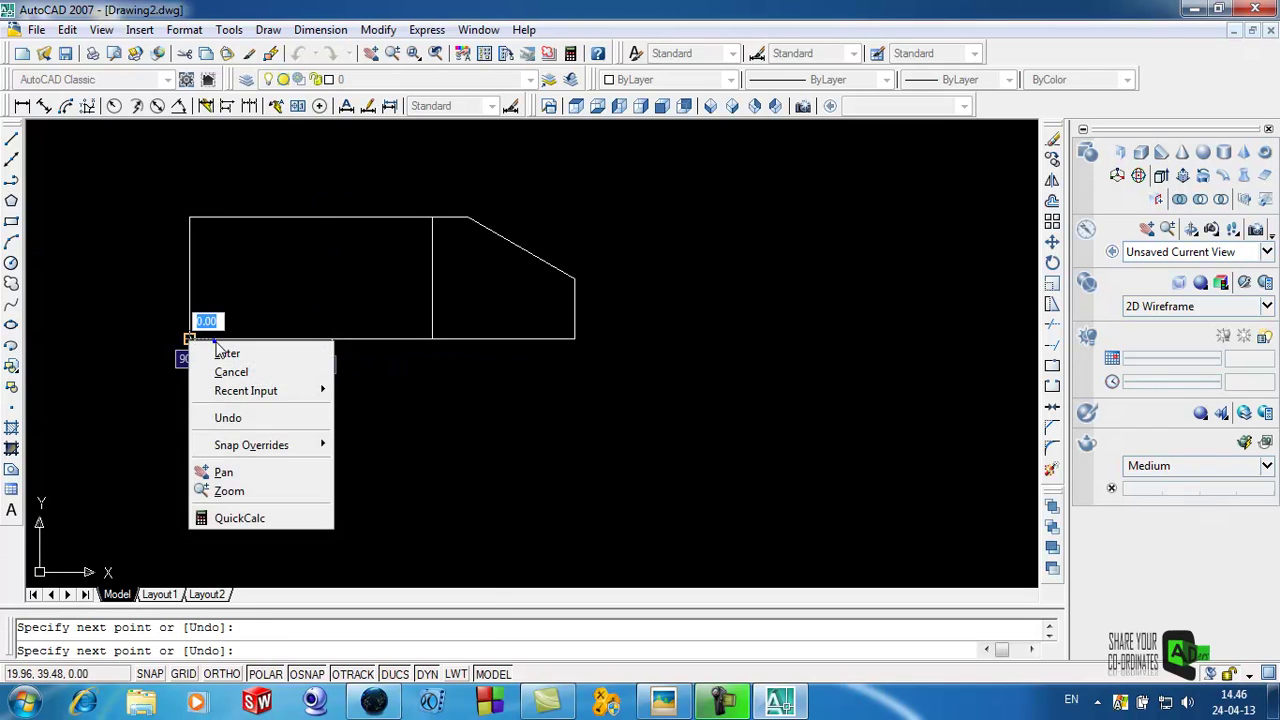
left_click(224, 348)
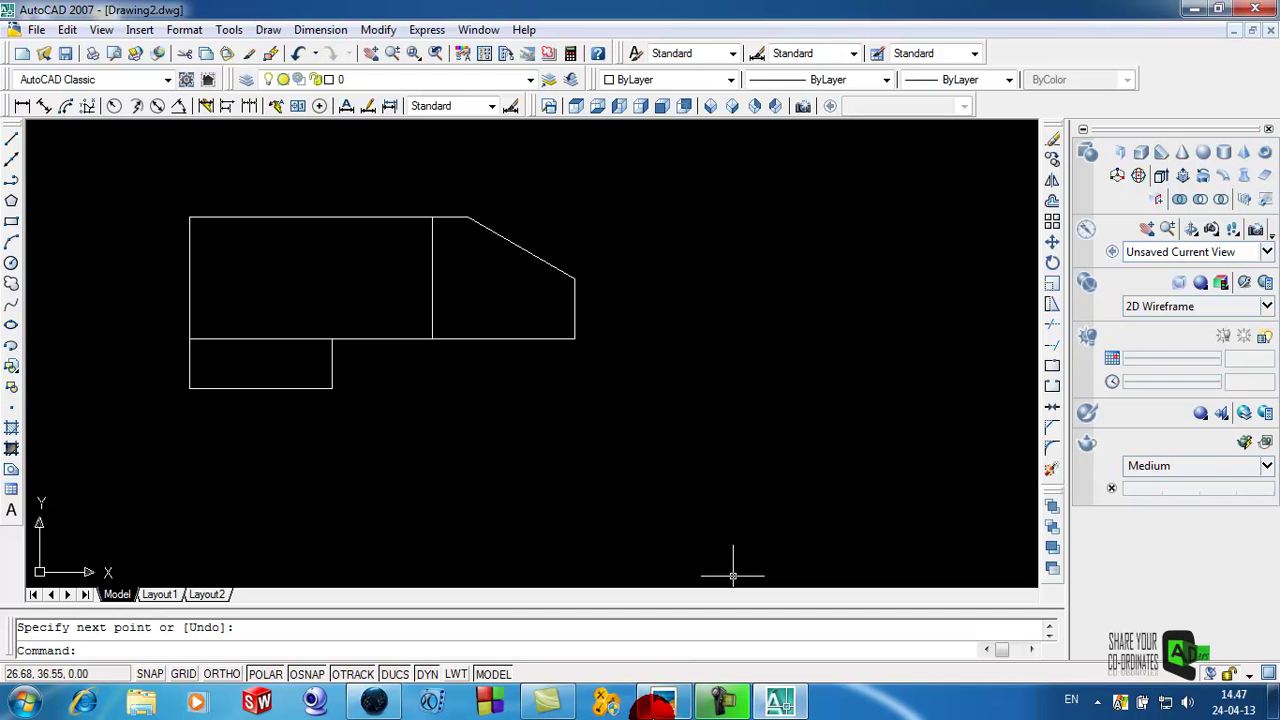
left_click(660, 704)
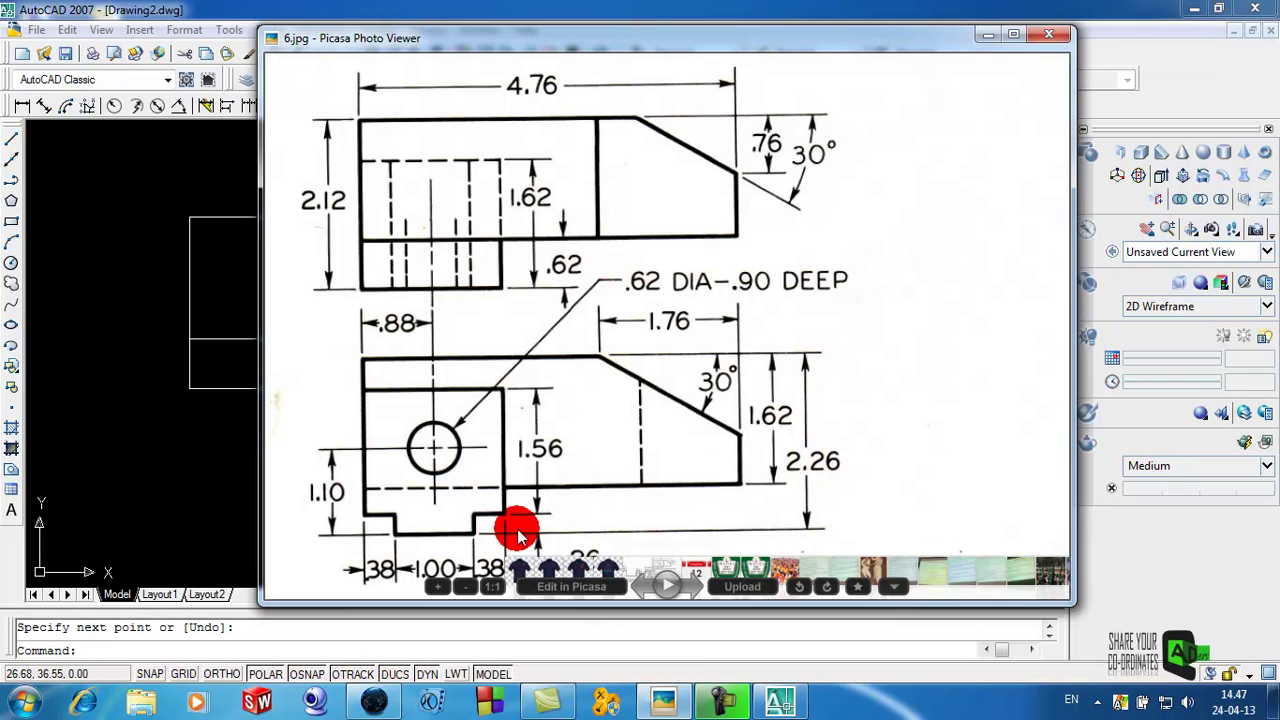
Maximize the reference image, pan to read its lower dimensions, then close Picasa
left_click(1018, 35)
left_click_drag(543, 543, 601, 482)
left_click_drag(605, 390, 483, 468)
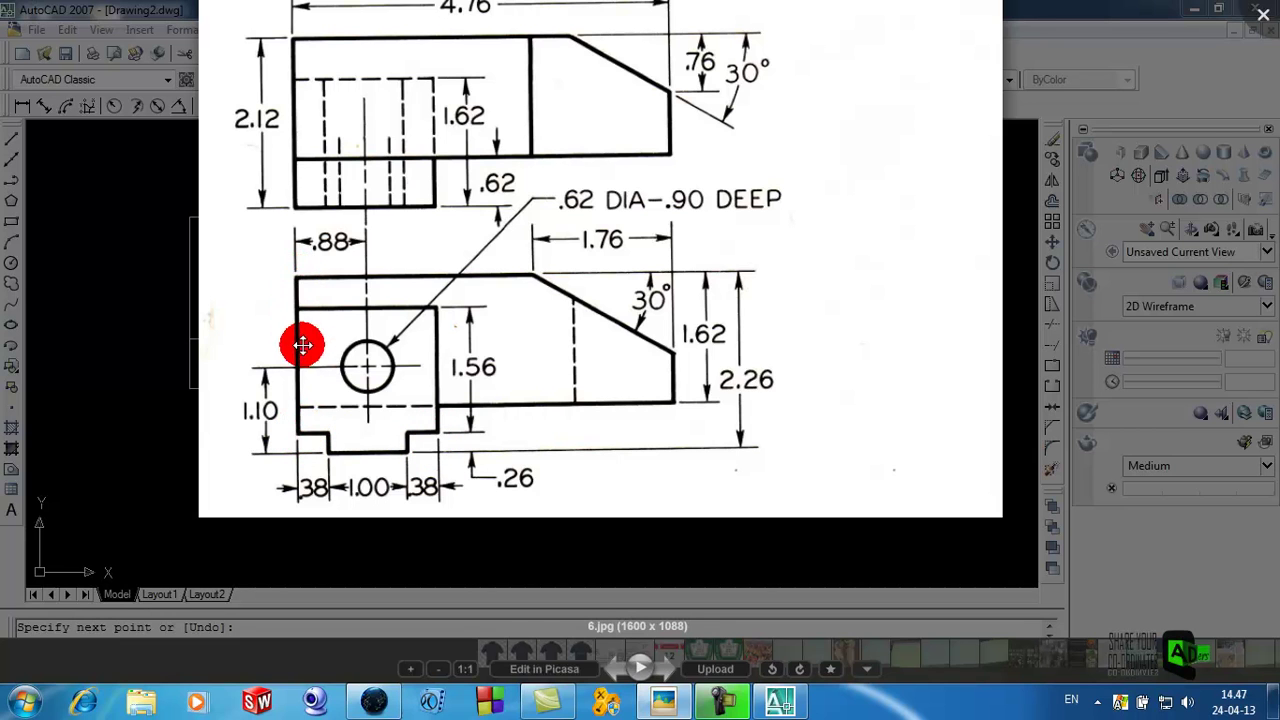
left_click(1109, 106)
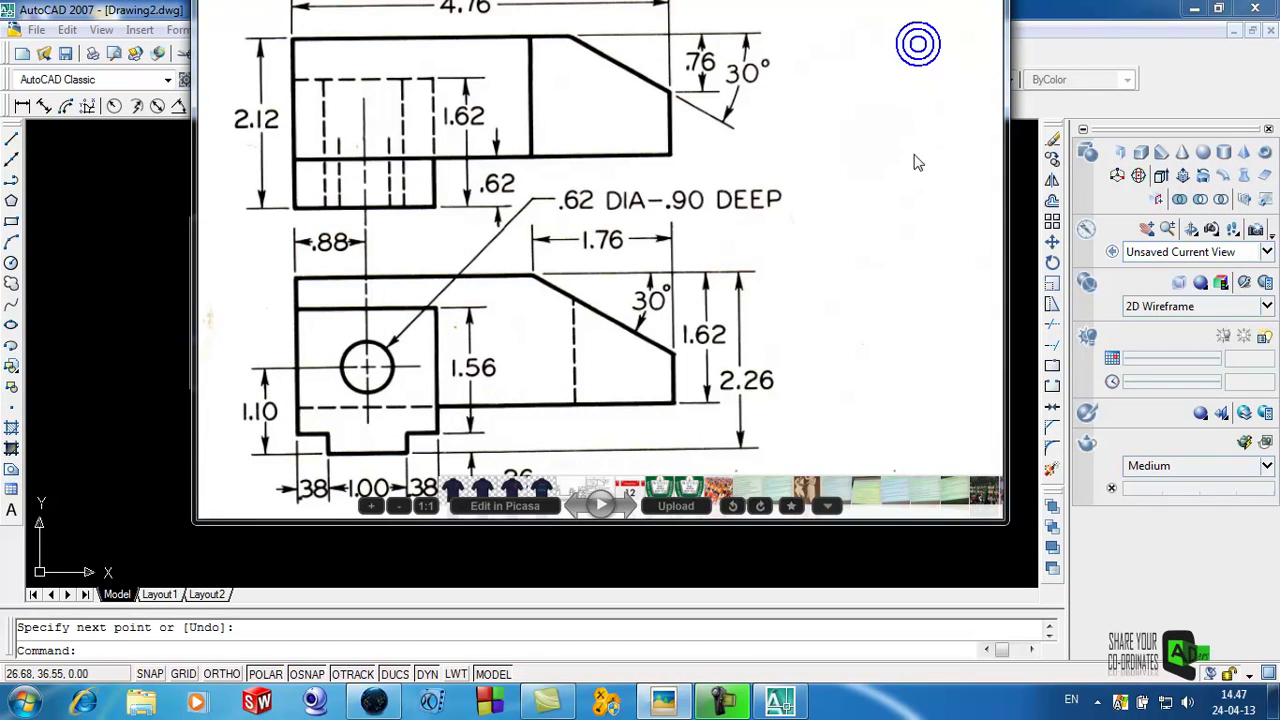
left_click(809, 285)
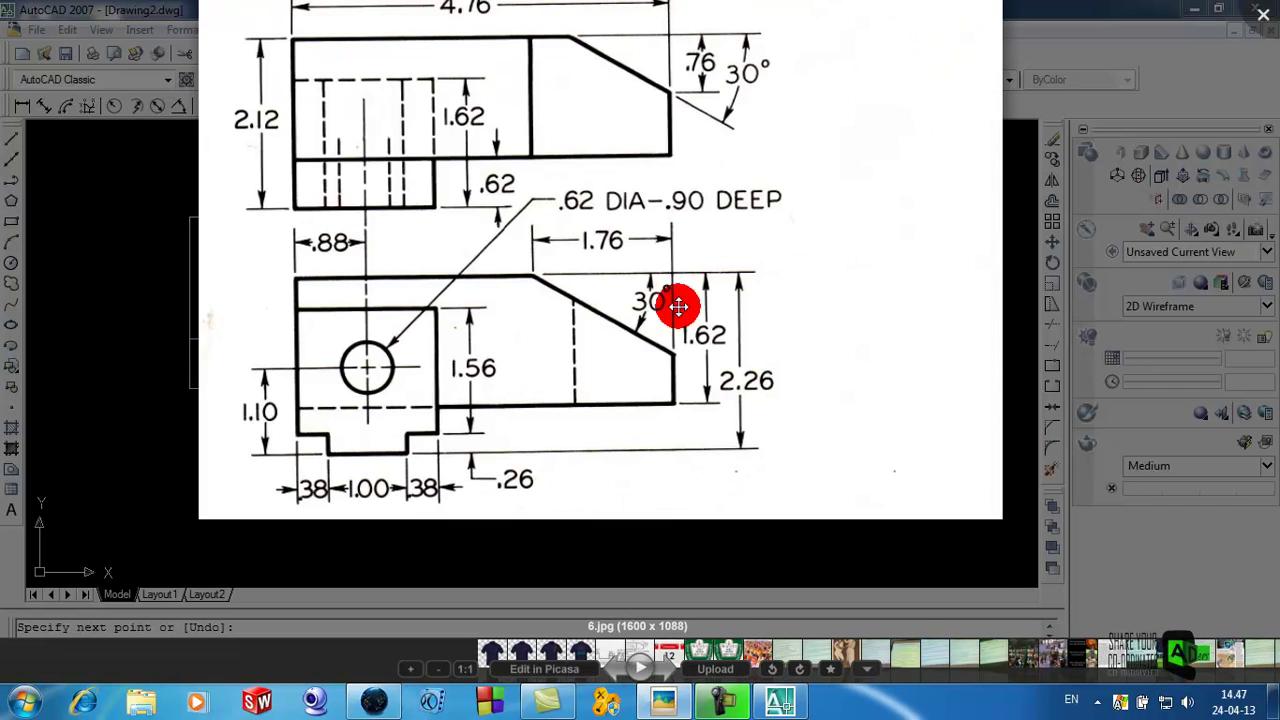
left_click(1035, 250)
left_click(920, 35)
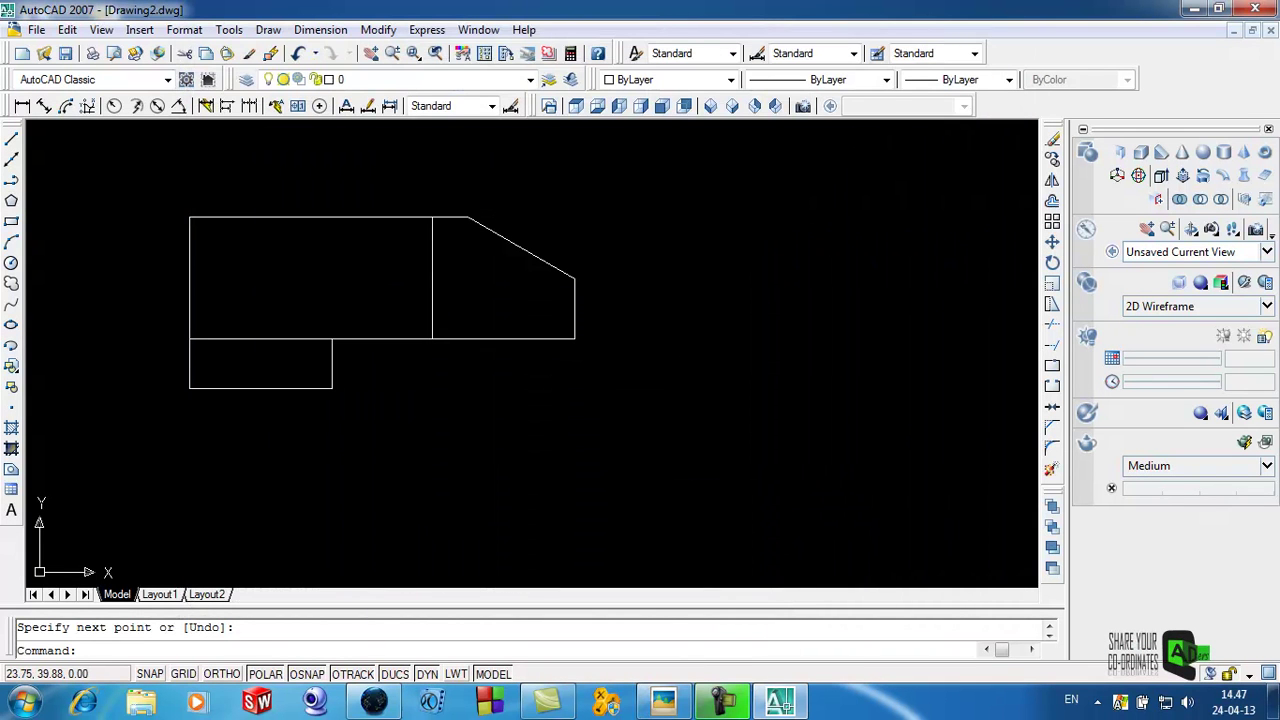
Start the front view below the top view's left corner with a 2-unit edge, .38 and .26 segments
left_click(12, 138)
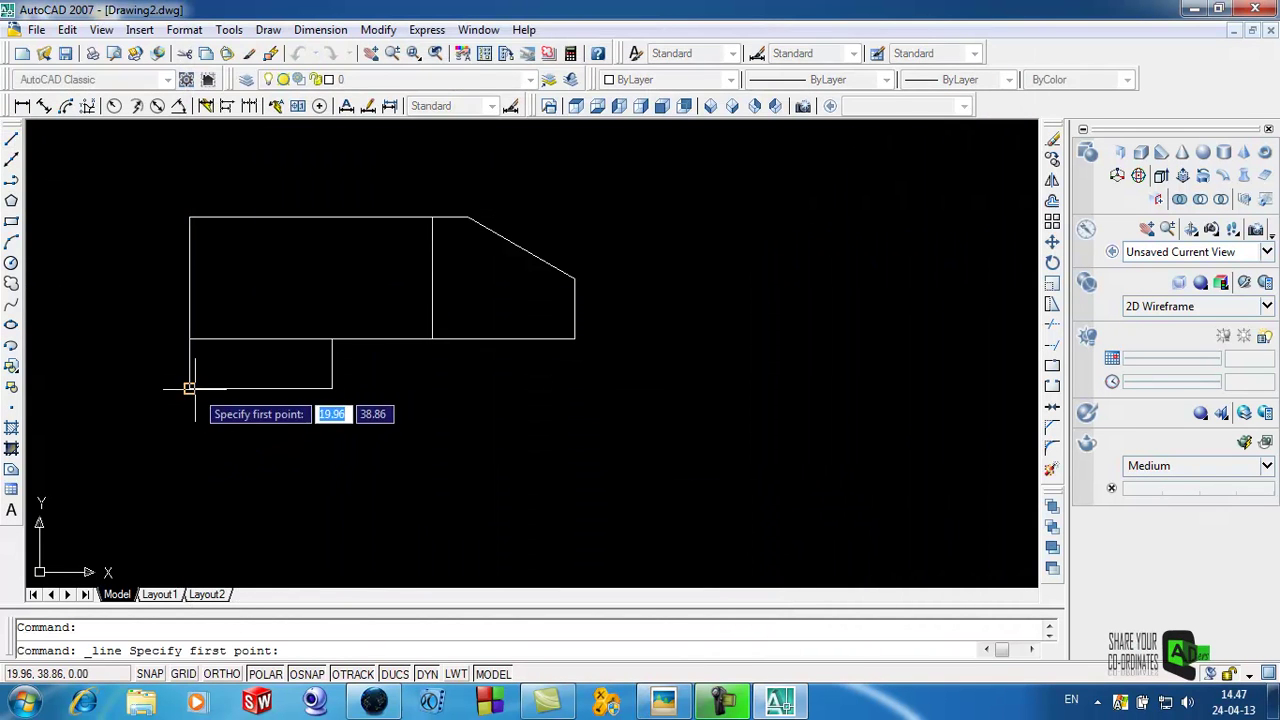
left_click(189, 429)
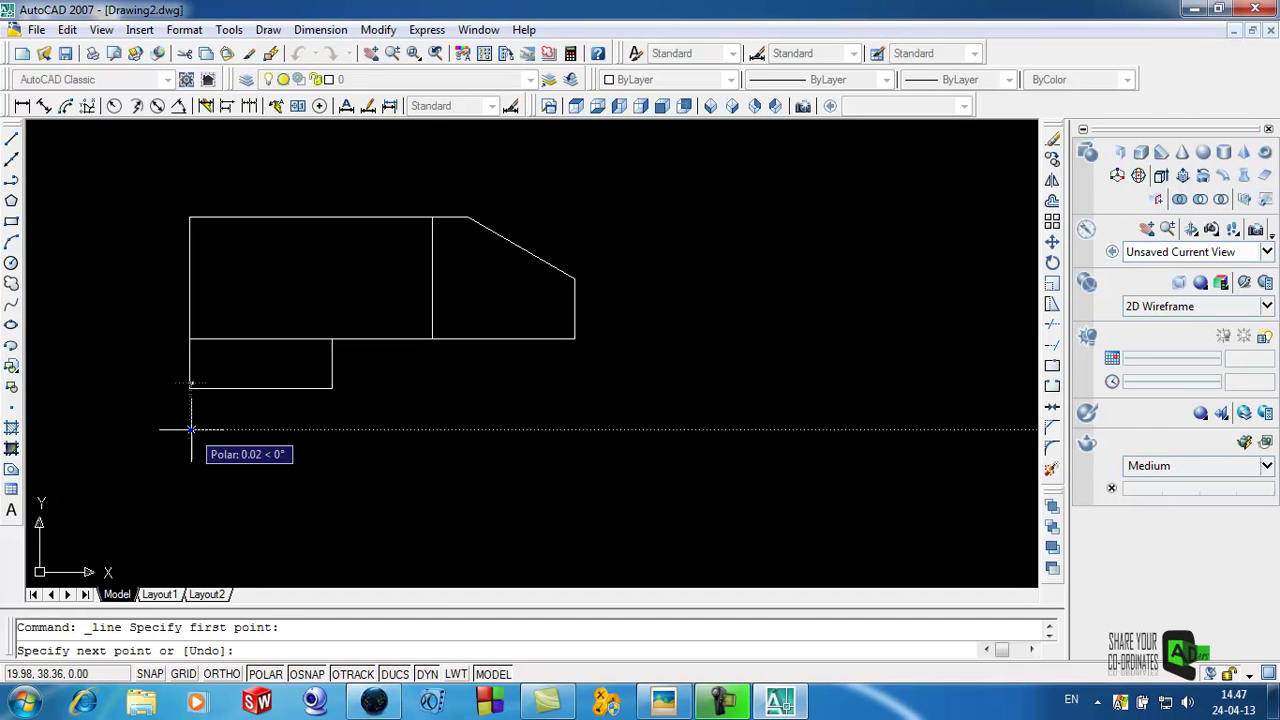
type("2")
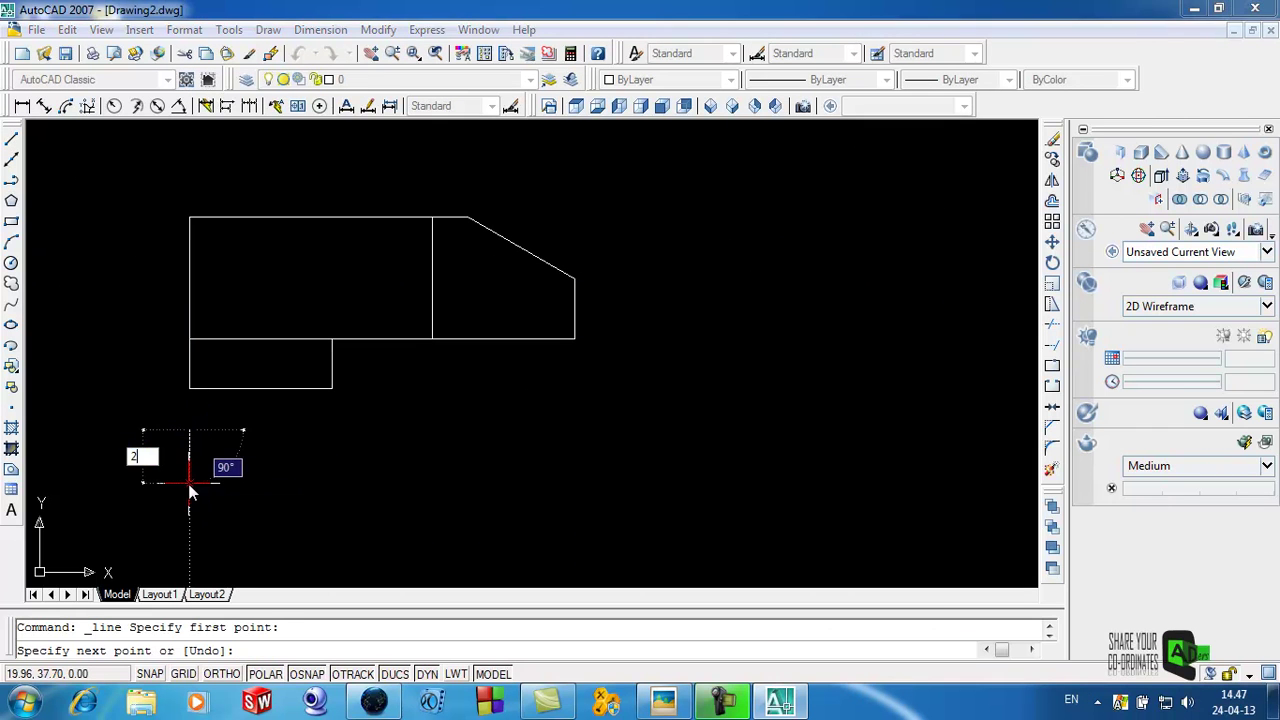
key("Return")
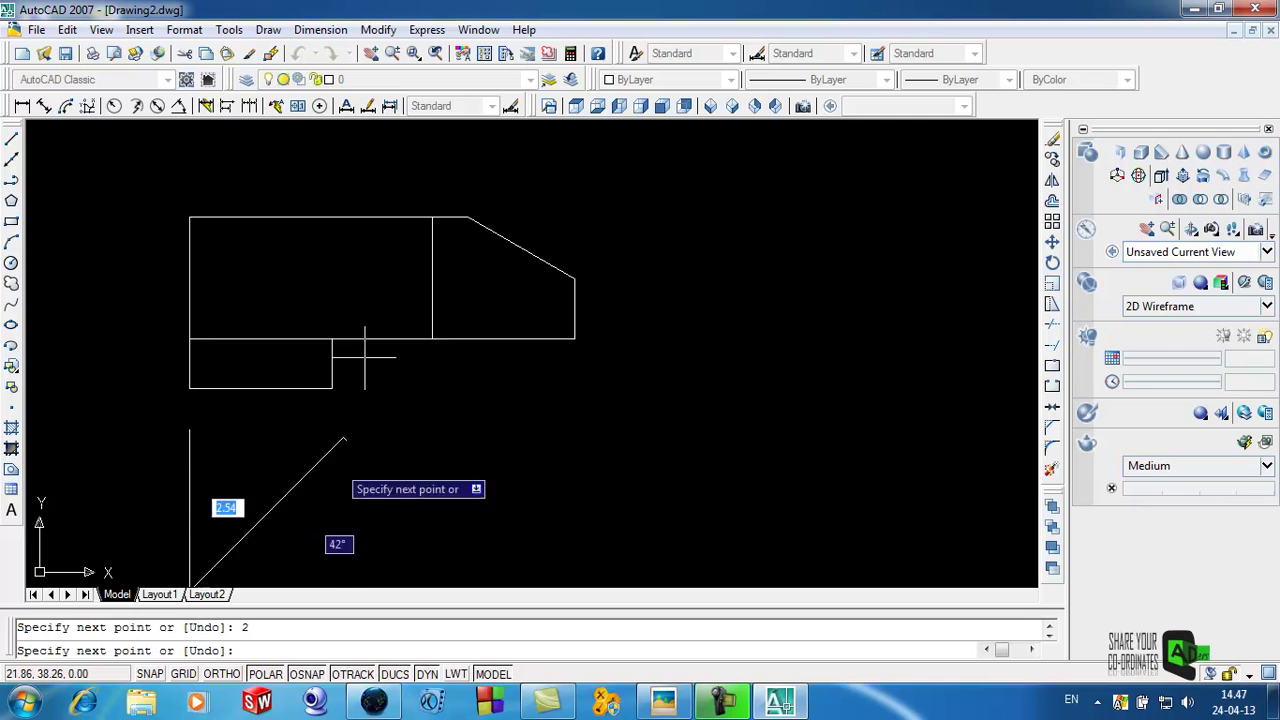
scroll(429, 129, "down", 2)
scroll(388, 350, "up", 2)
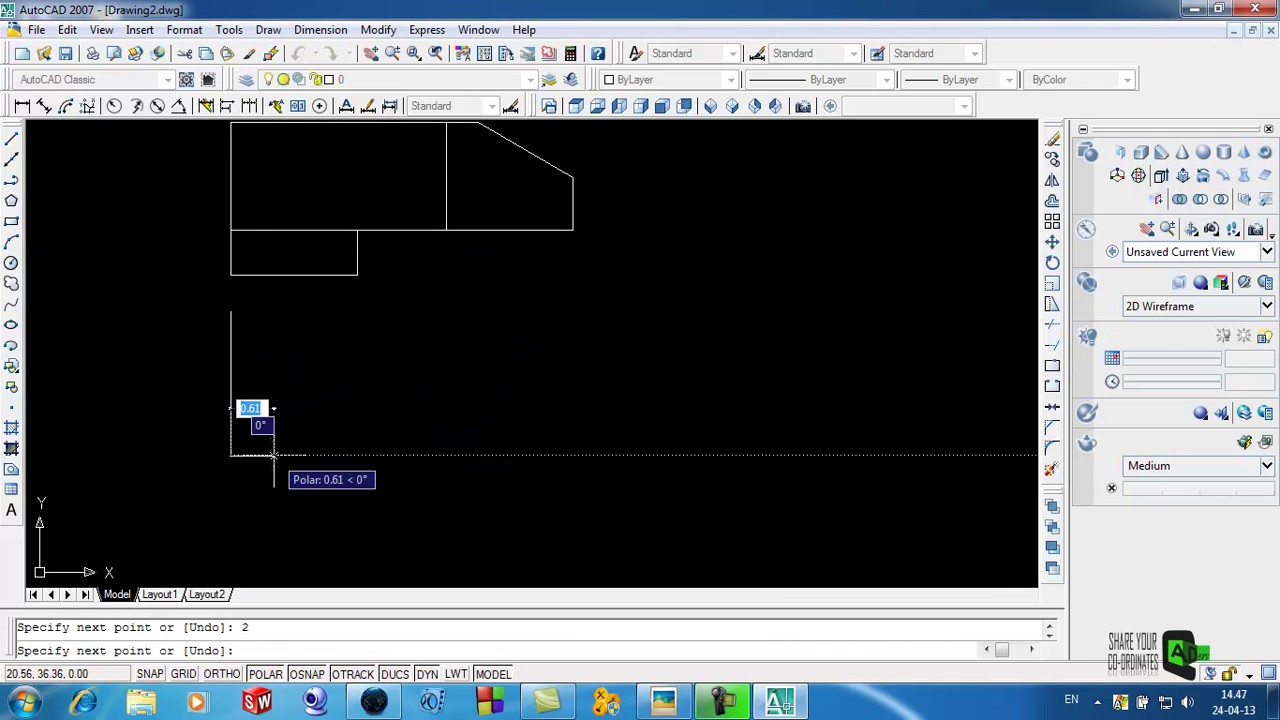
type("1")
type("8")
key("Return")
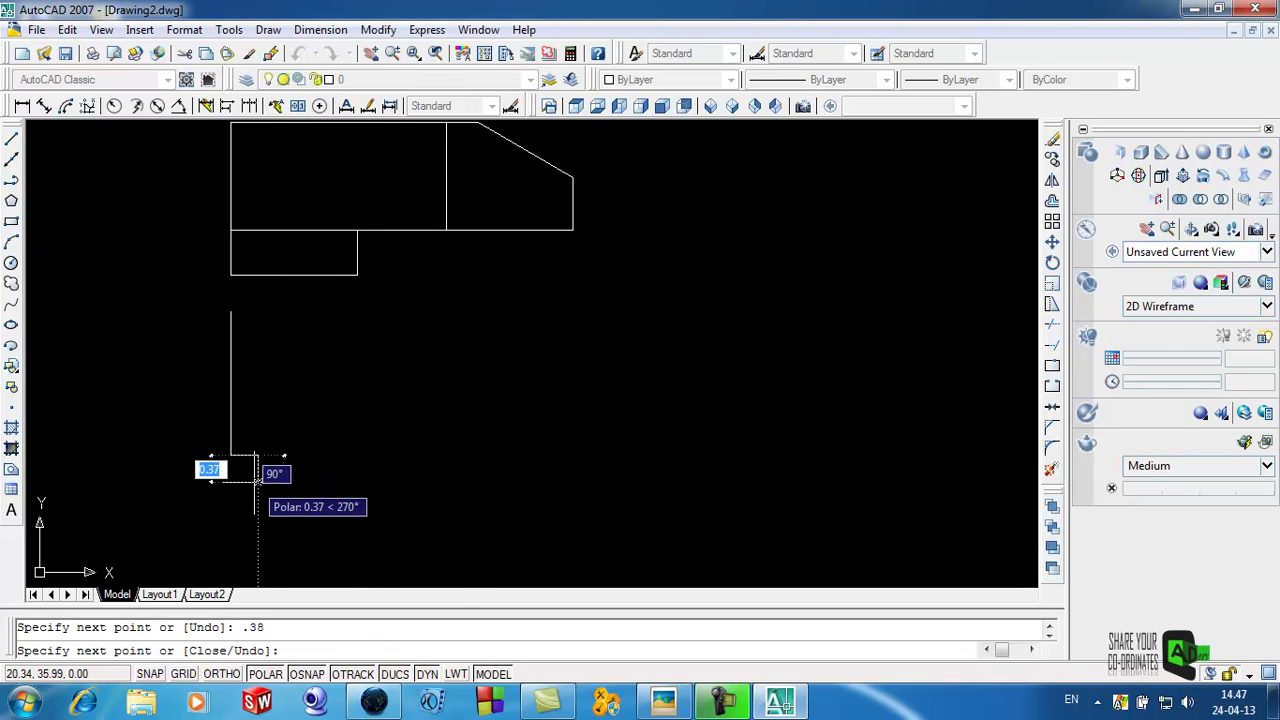
type(".")
key("Return")
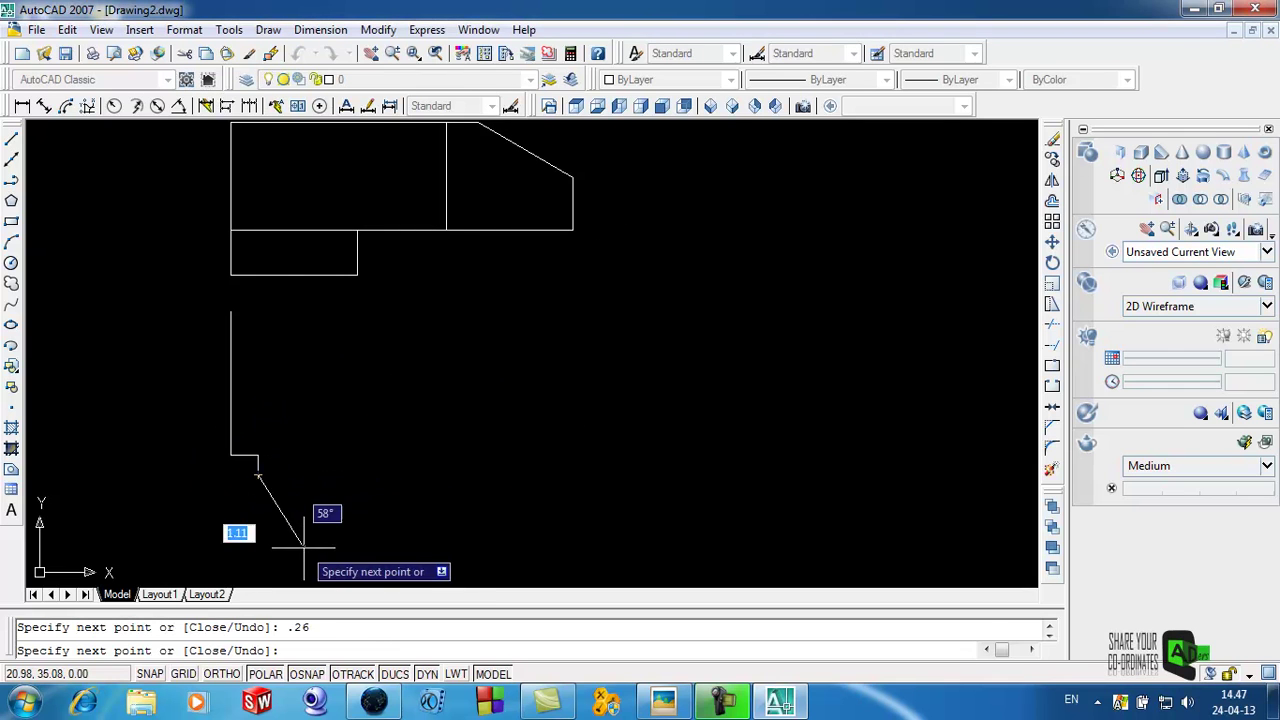
Continue the notch with a 1-unit segment, a .26 rise and a .38 horizontal segment
type("1")
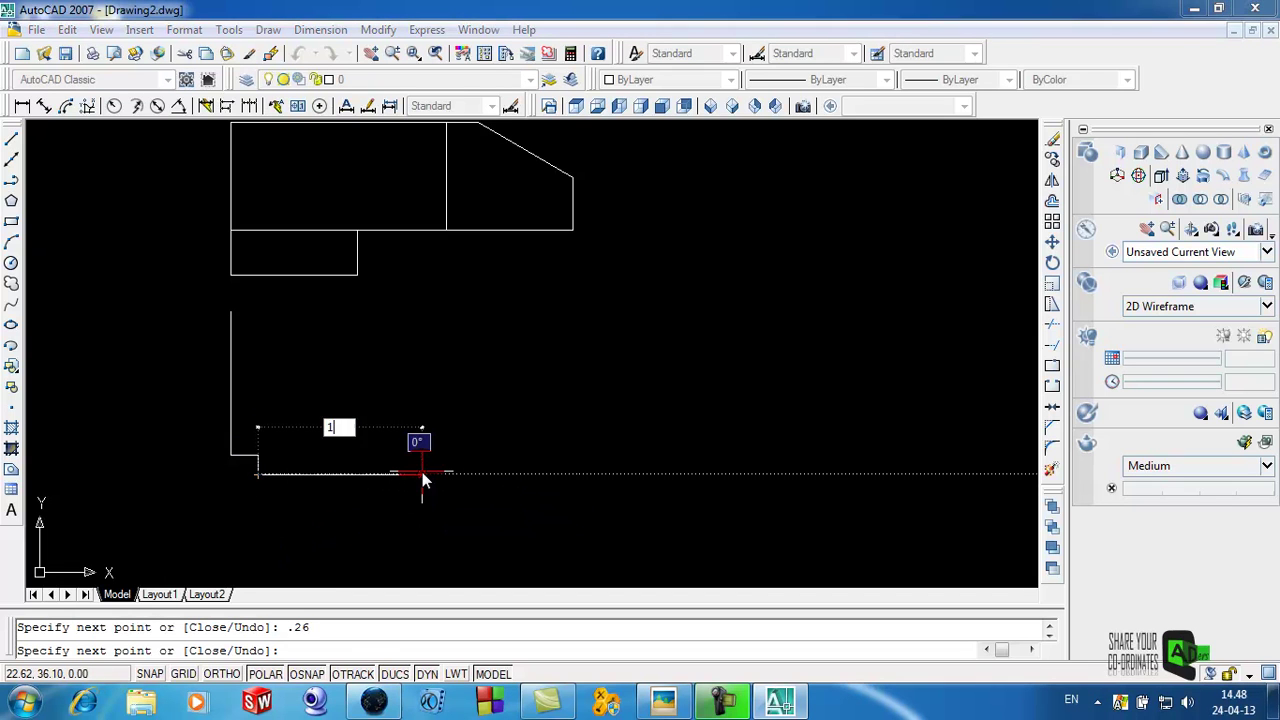
key("Return")
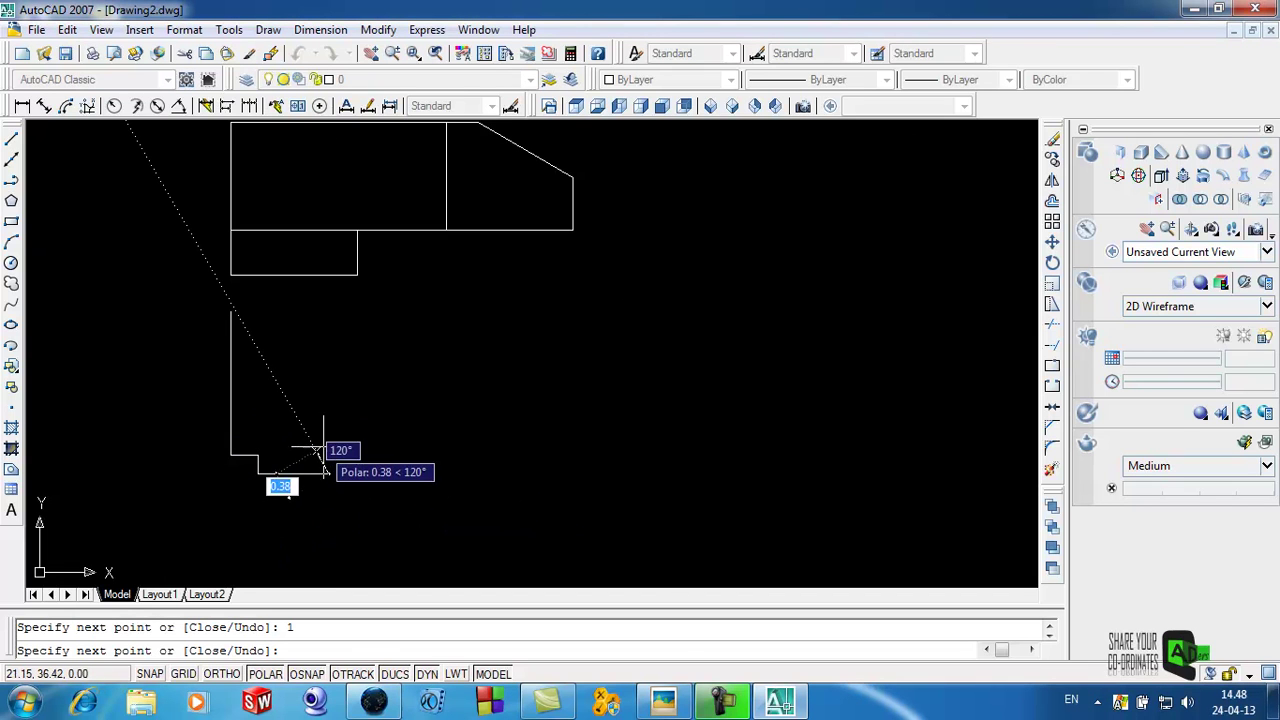
type("6")
key("Return")
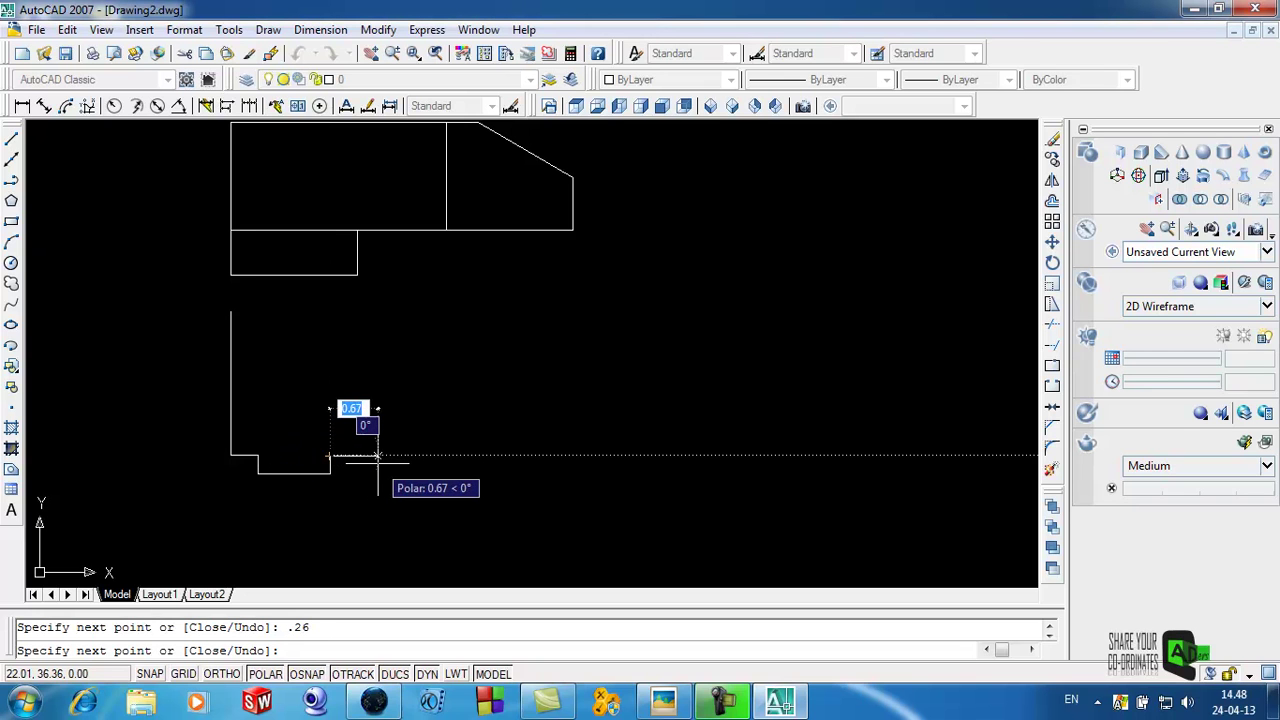
type(".38")
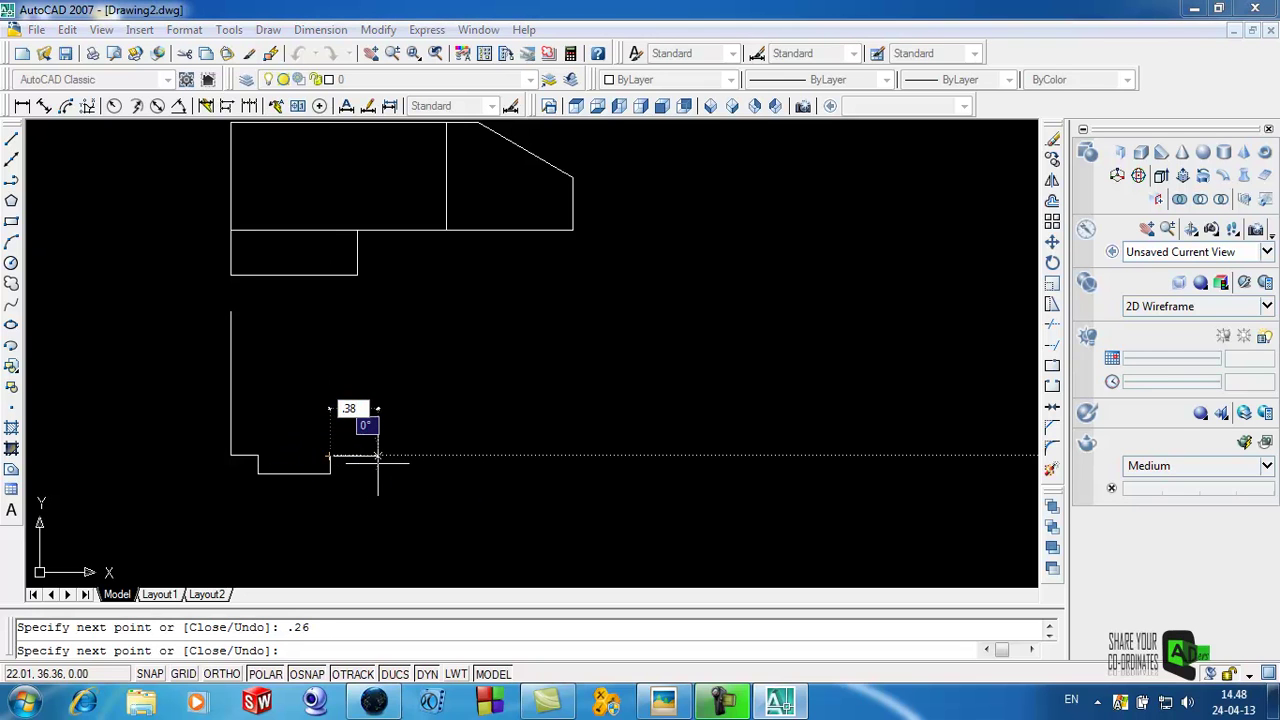
key("Return")
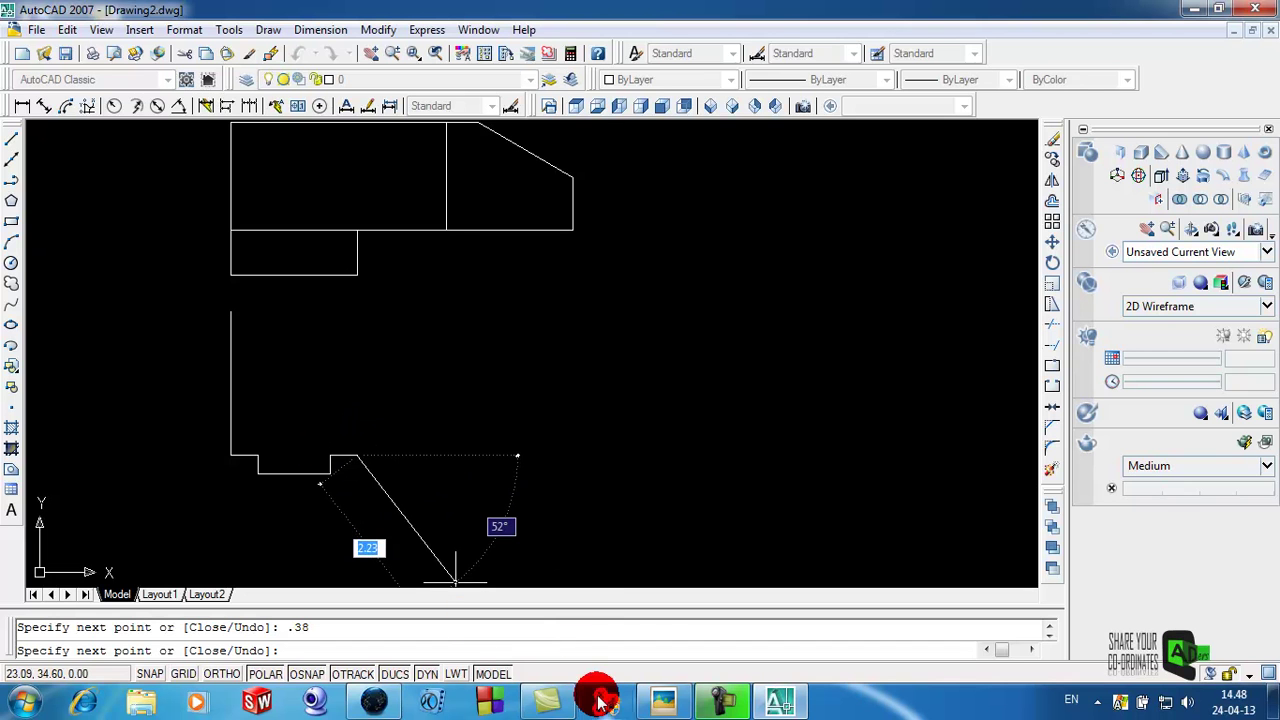
After checking the reference, add the 1.56 right side and close the top edge at the tracked intersection
left_click(663, 700)
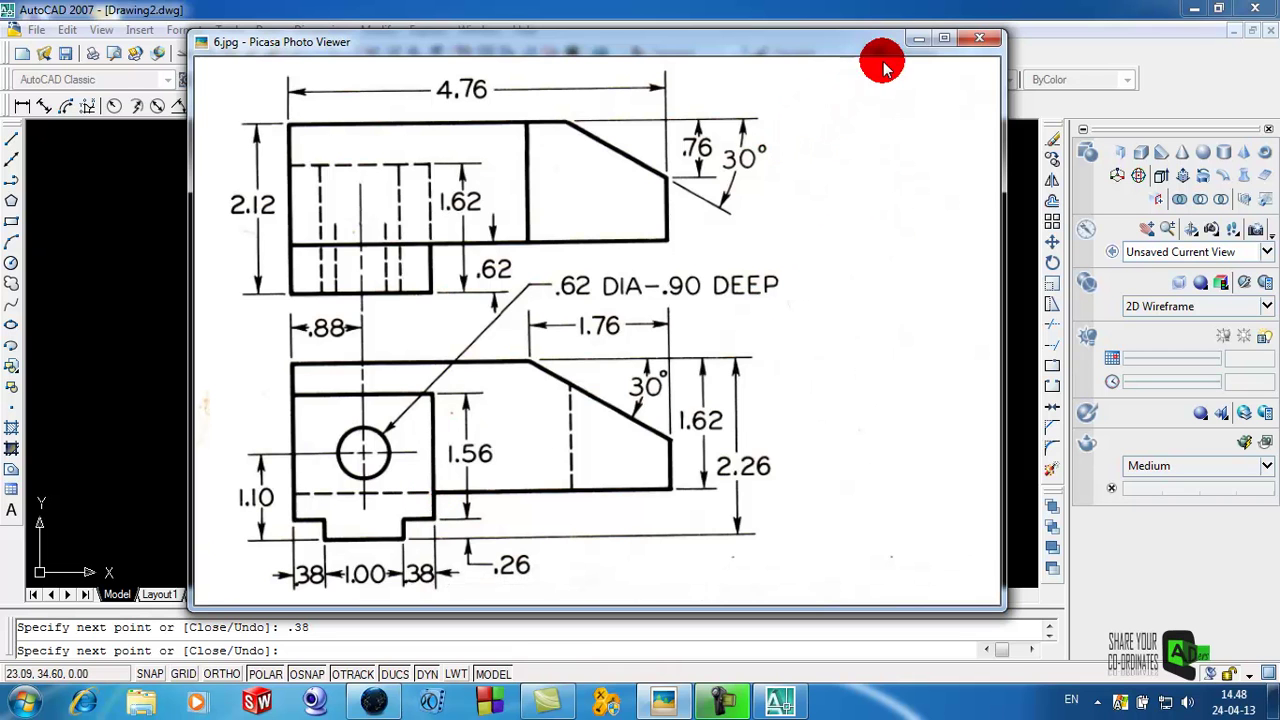
left_click(918, 38)
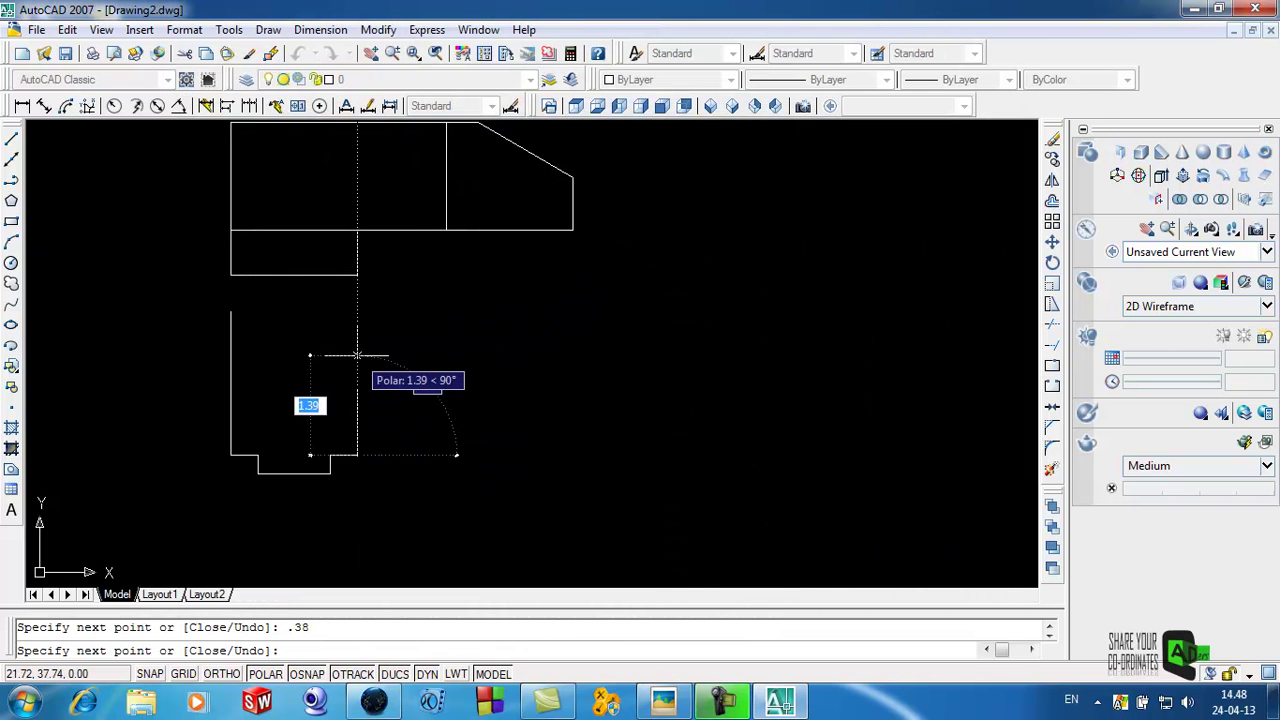
type("1")
key("Return")
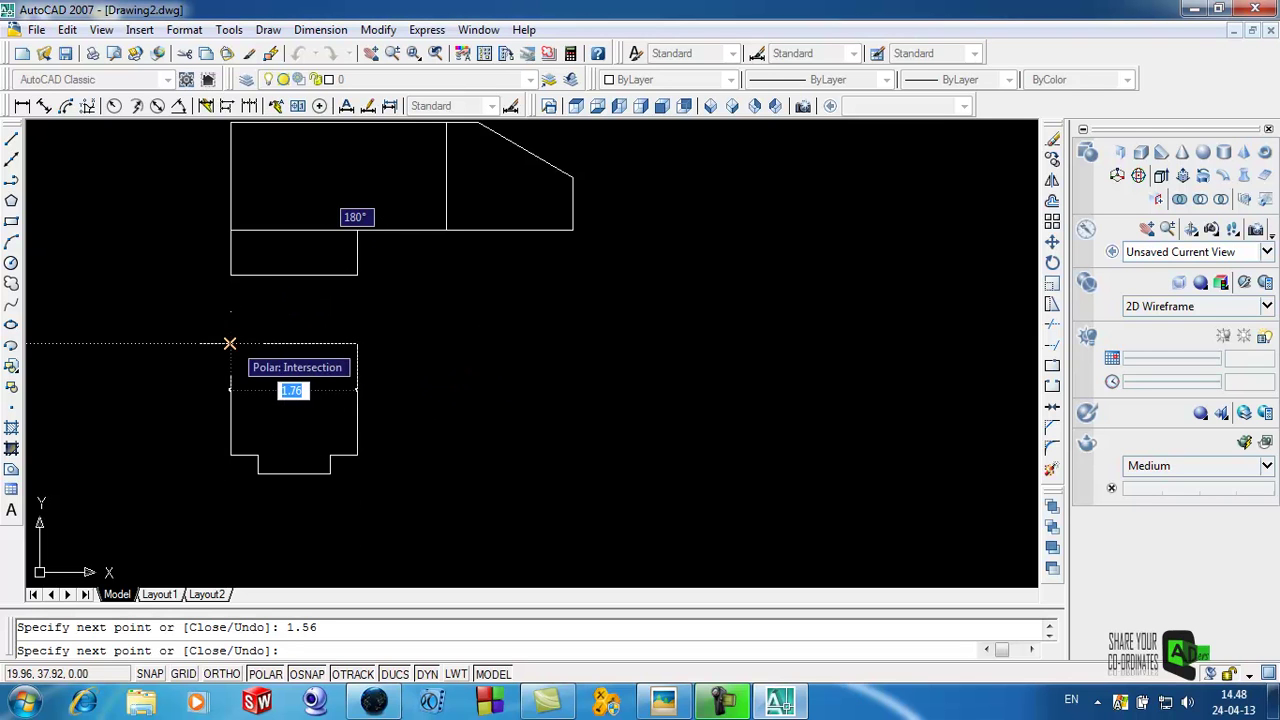
left_click(230, 343)
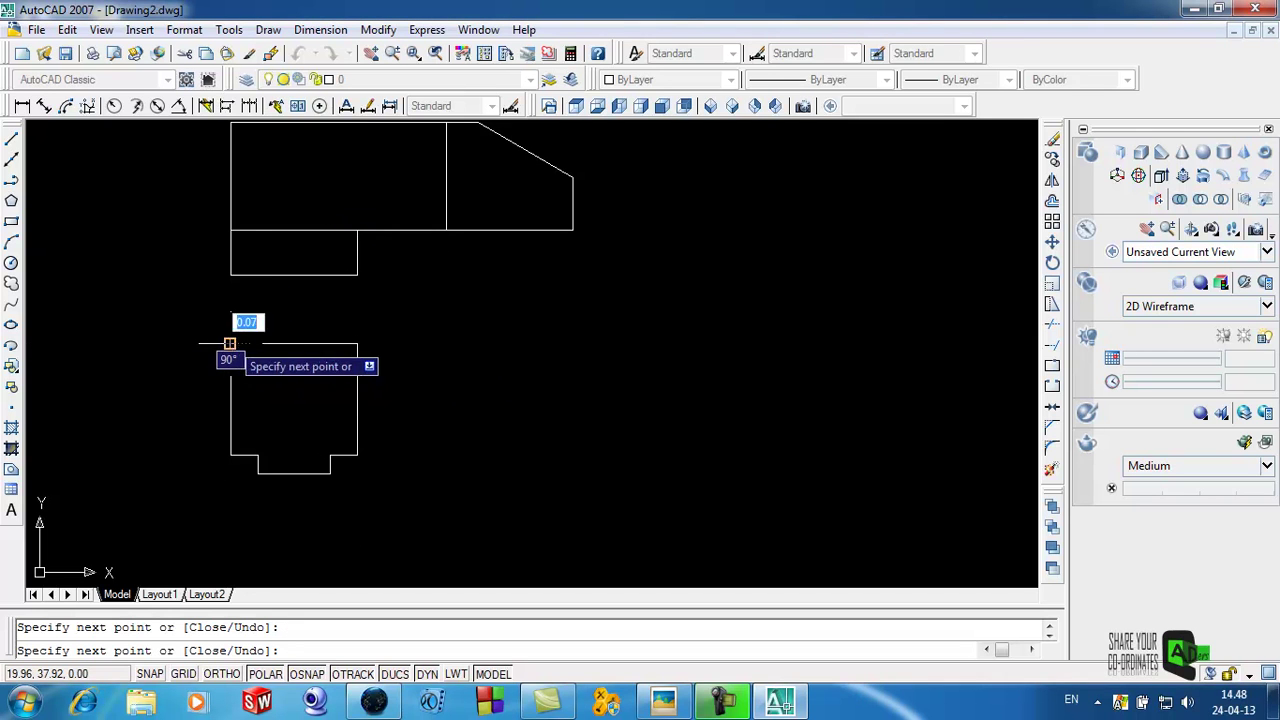
right_click(230, 343)
left_click(255, 354)
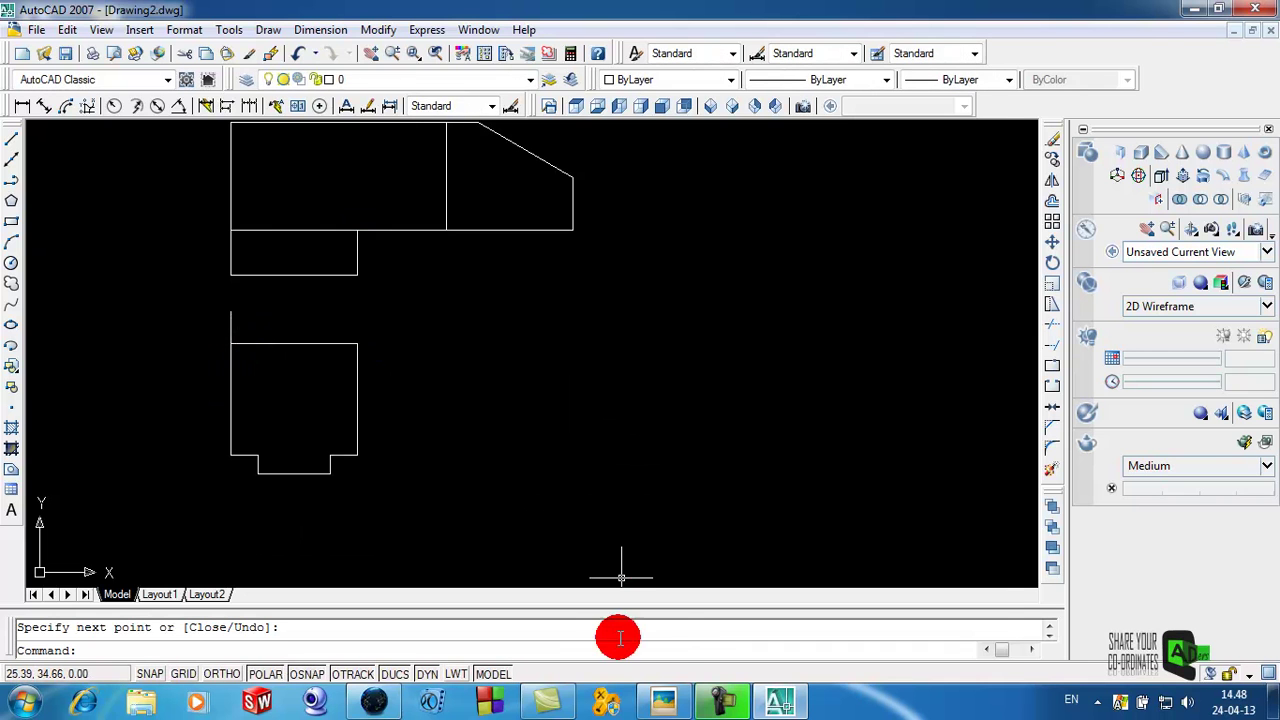
Restore the 6.jpg reference image over Drawing2.dwg to check the front view's 1.62 and 2.26 heights
left_click(663, 700)
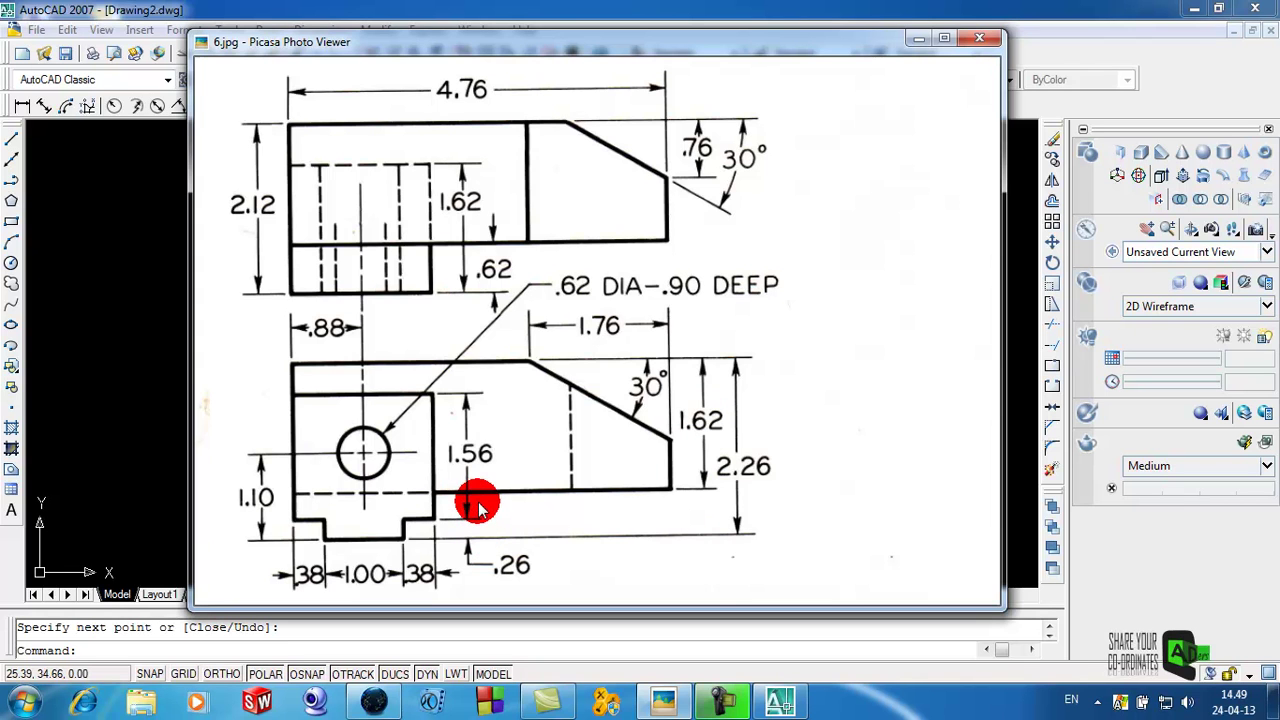
Draw a 3-unit horizontal line starting .38 above the front block's lower right corner
left_click(918, 37)
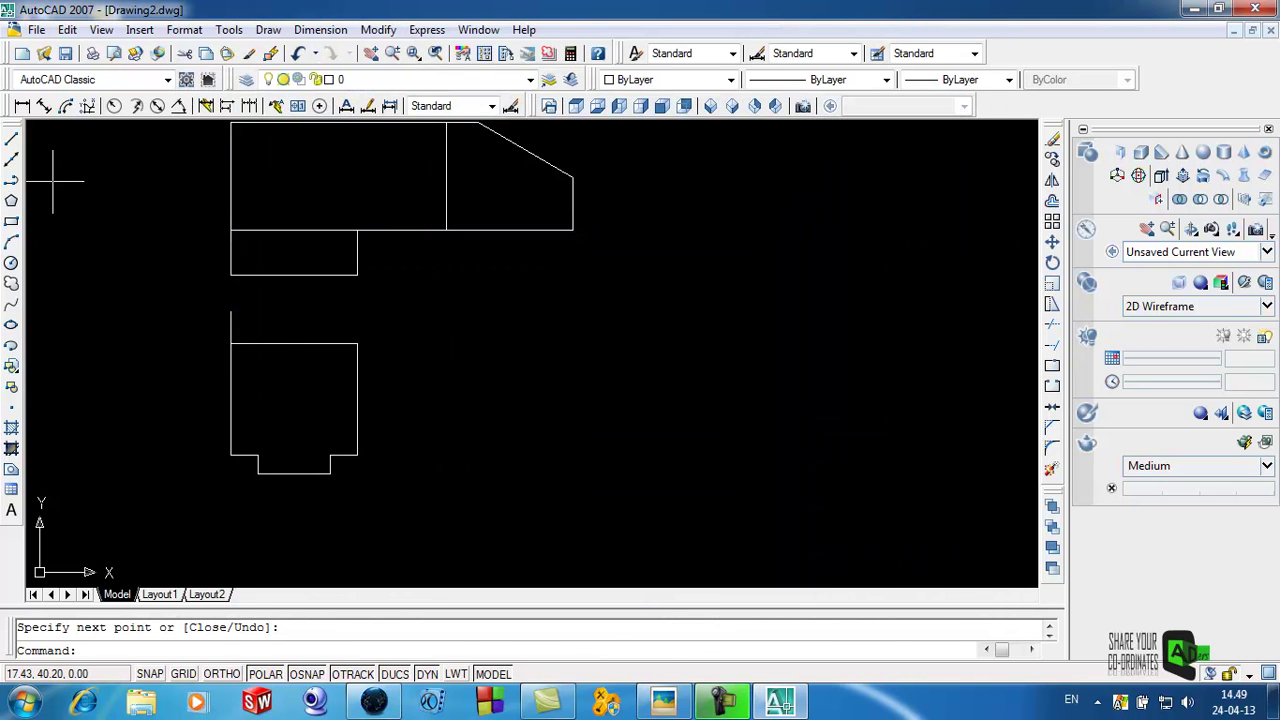
left_click(11, 142)
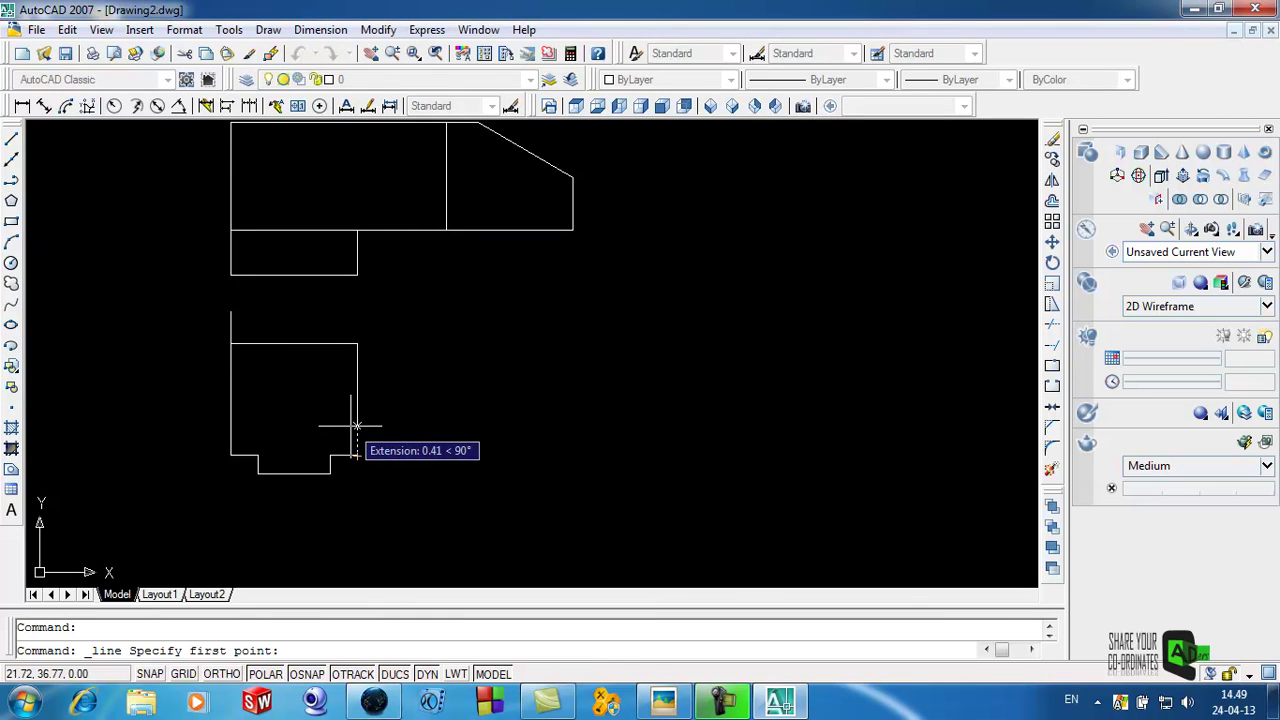
type(".3")
key("Return")
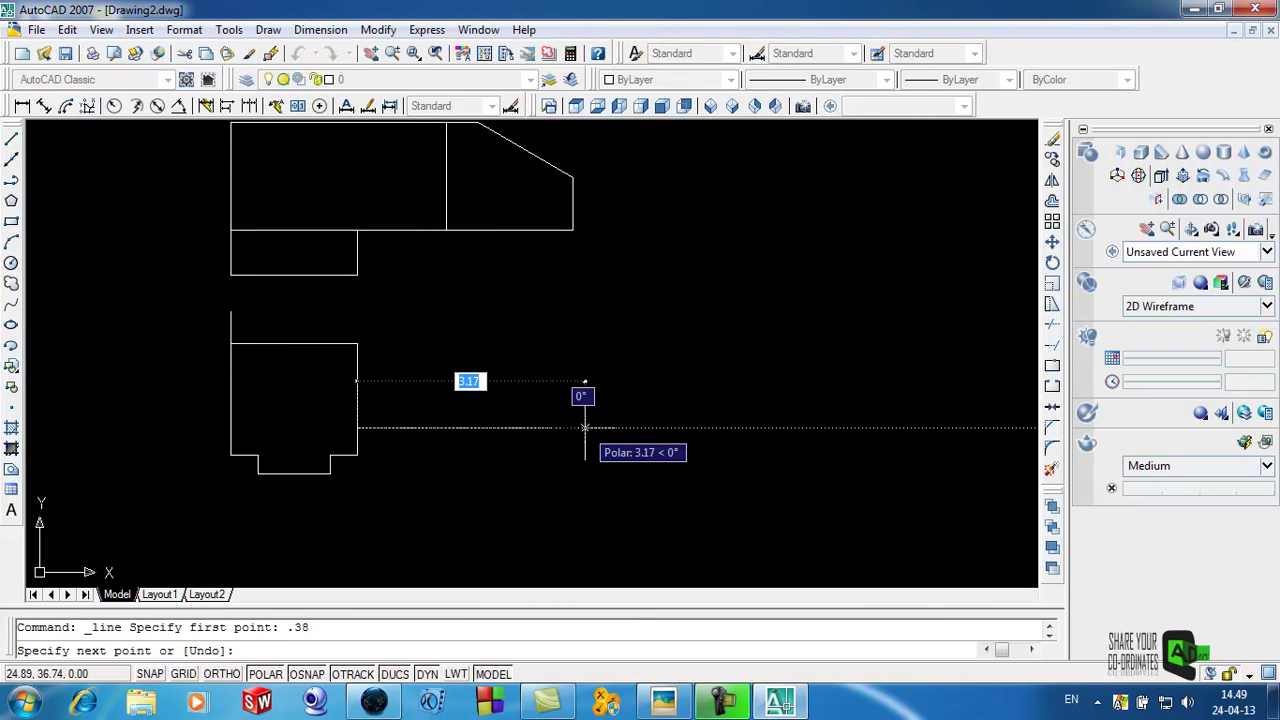
type("3")
key("Return")
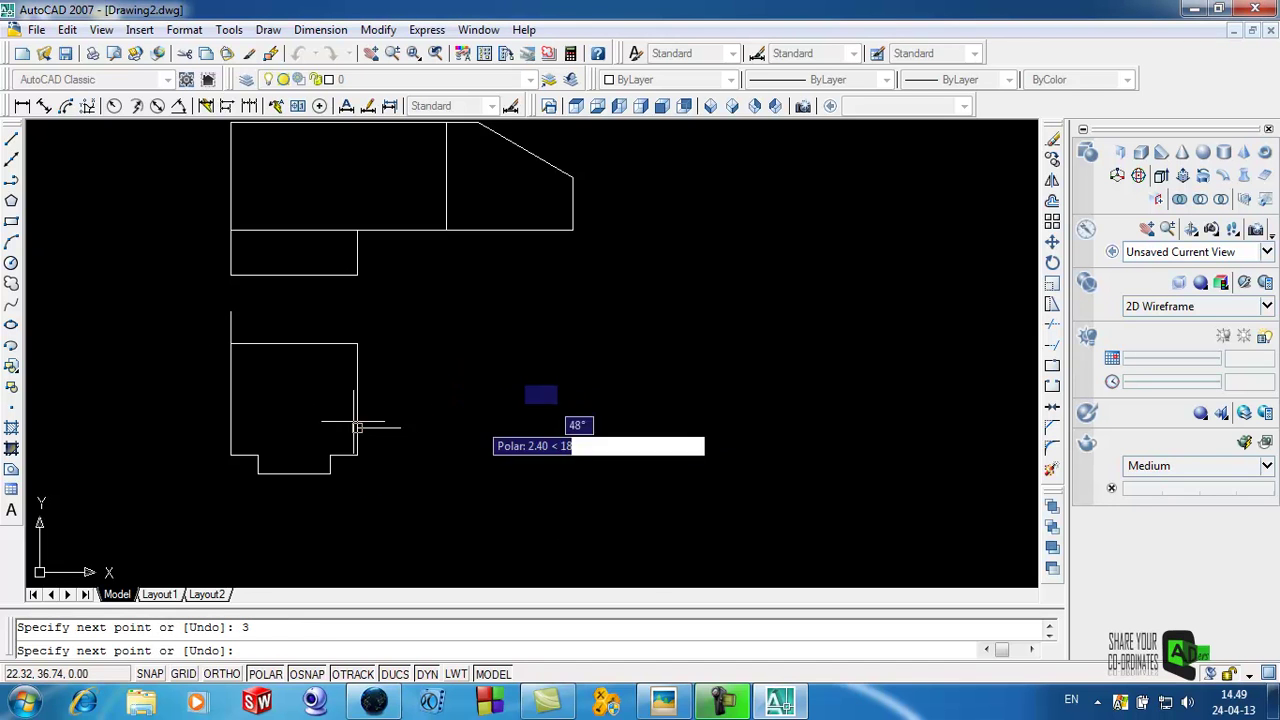
Compare the new line with the 6.jpg reference and finish the LINE command
left_click(665, 705)
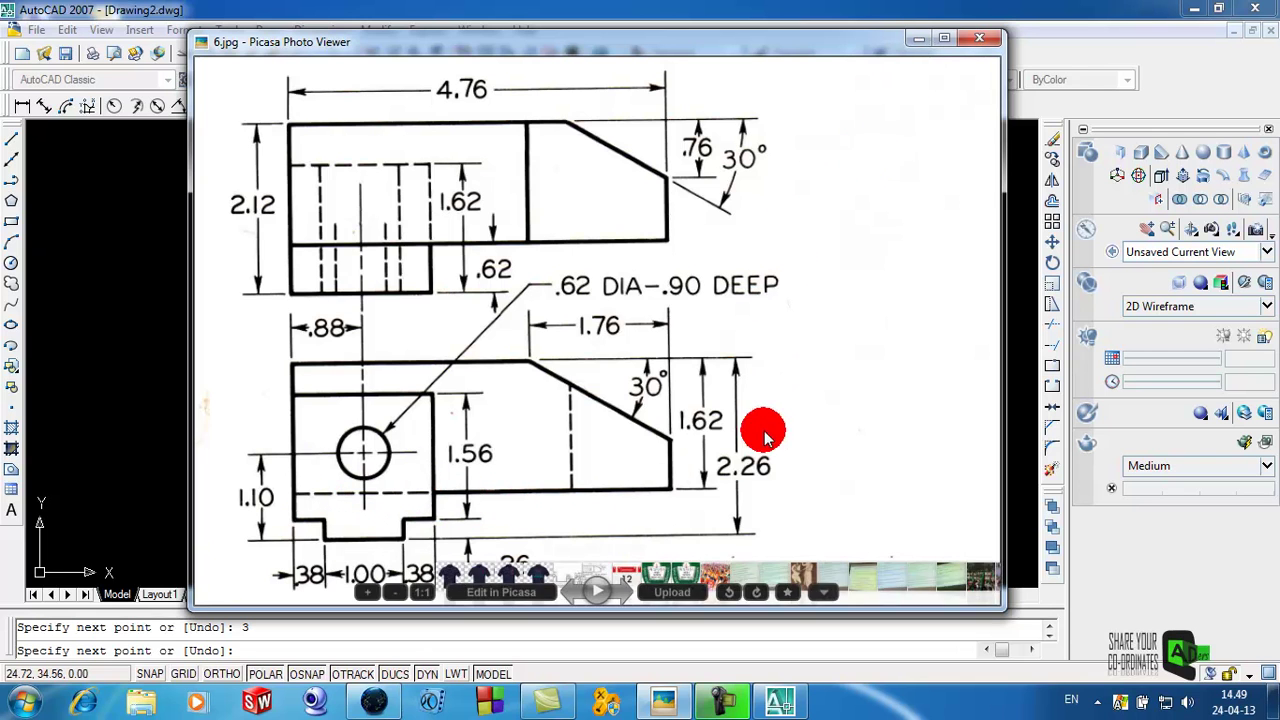
left_click(916, 40)
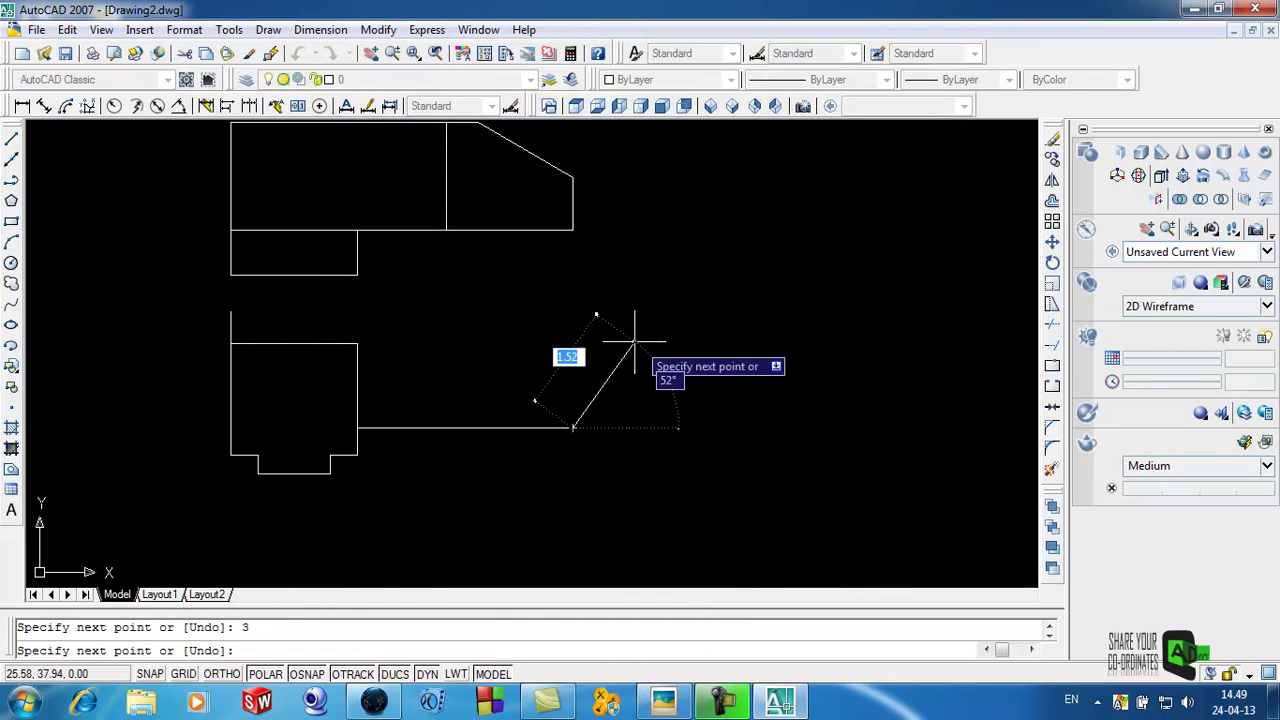
right_click(621, 402)
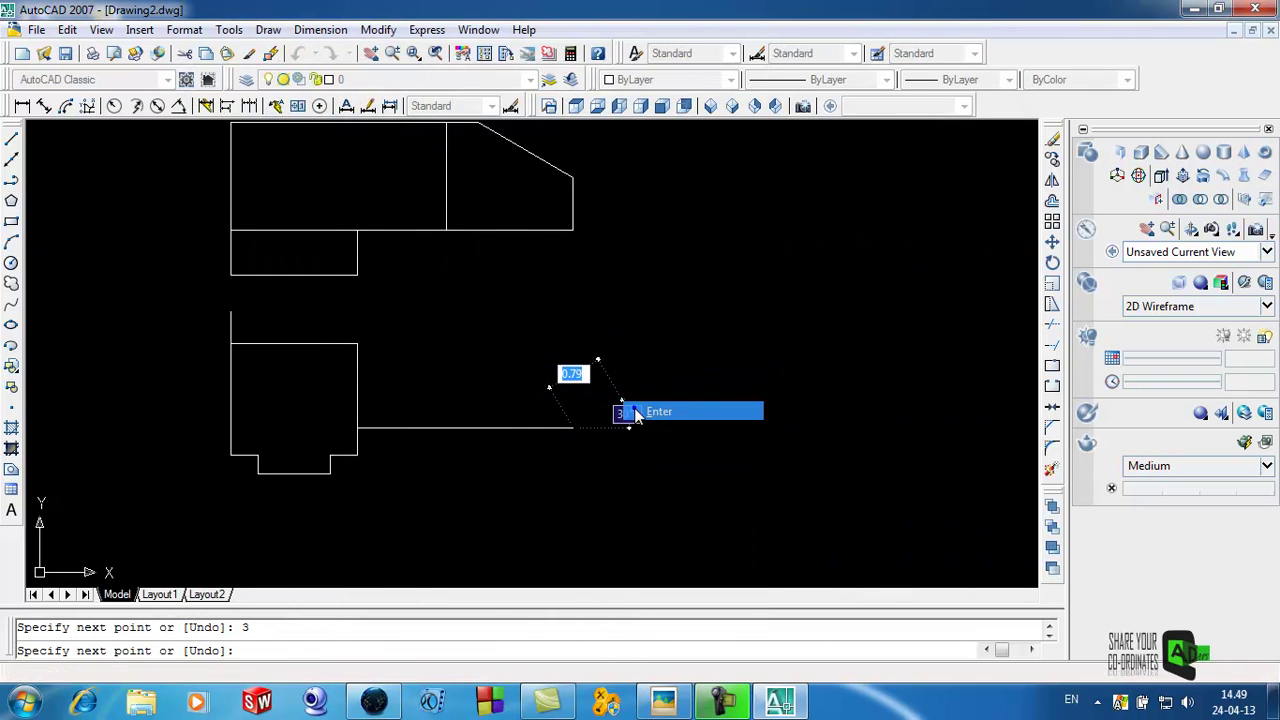
left_click(655, 410)
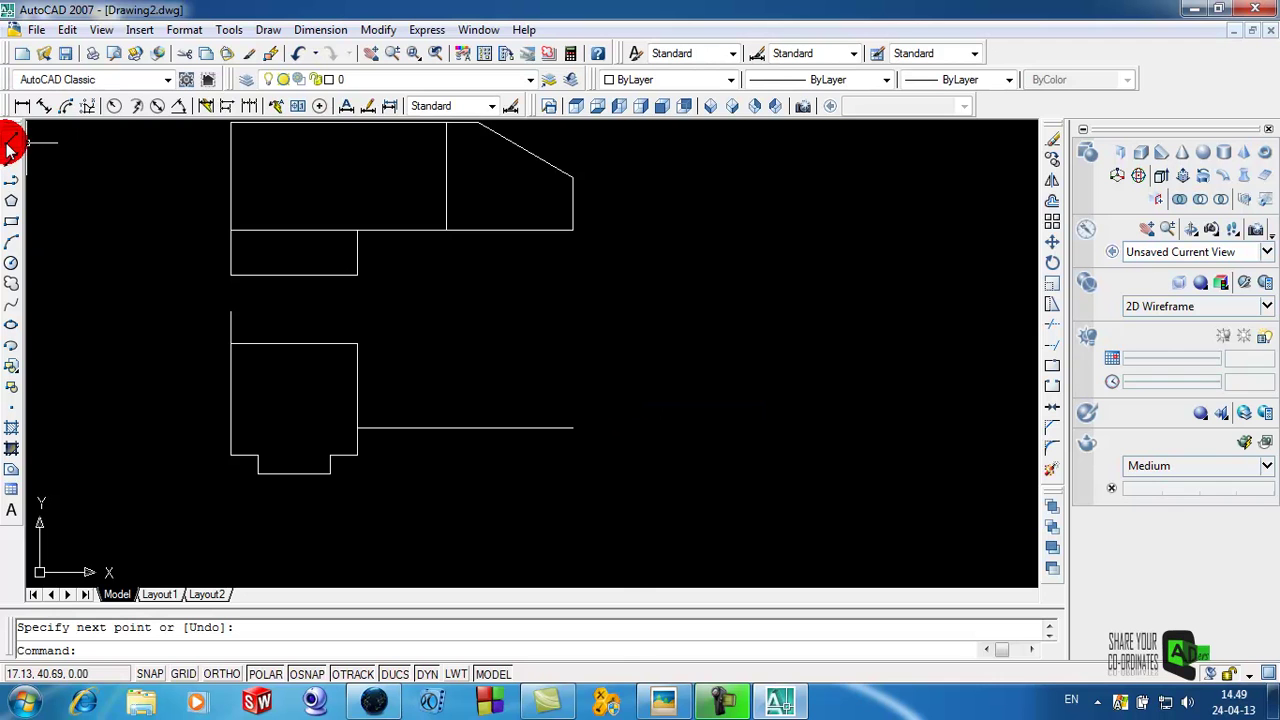
left_click(663, 700)
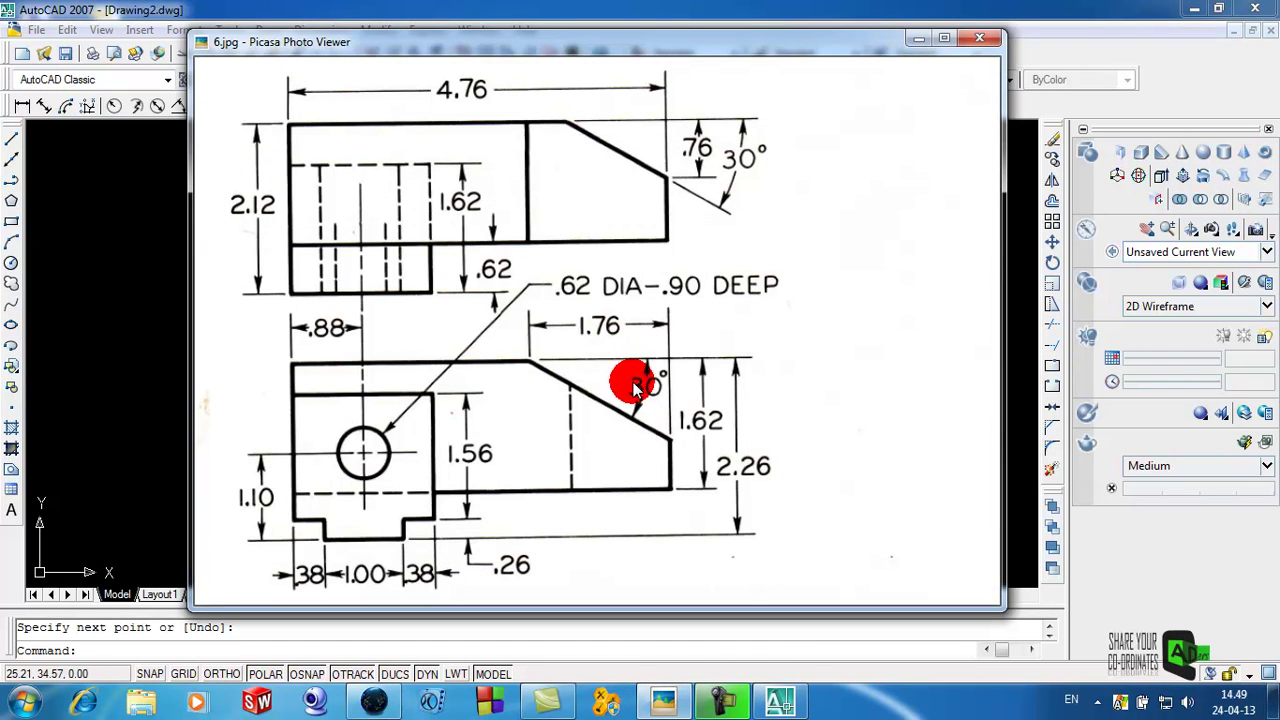
left_click(917, 43)
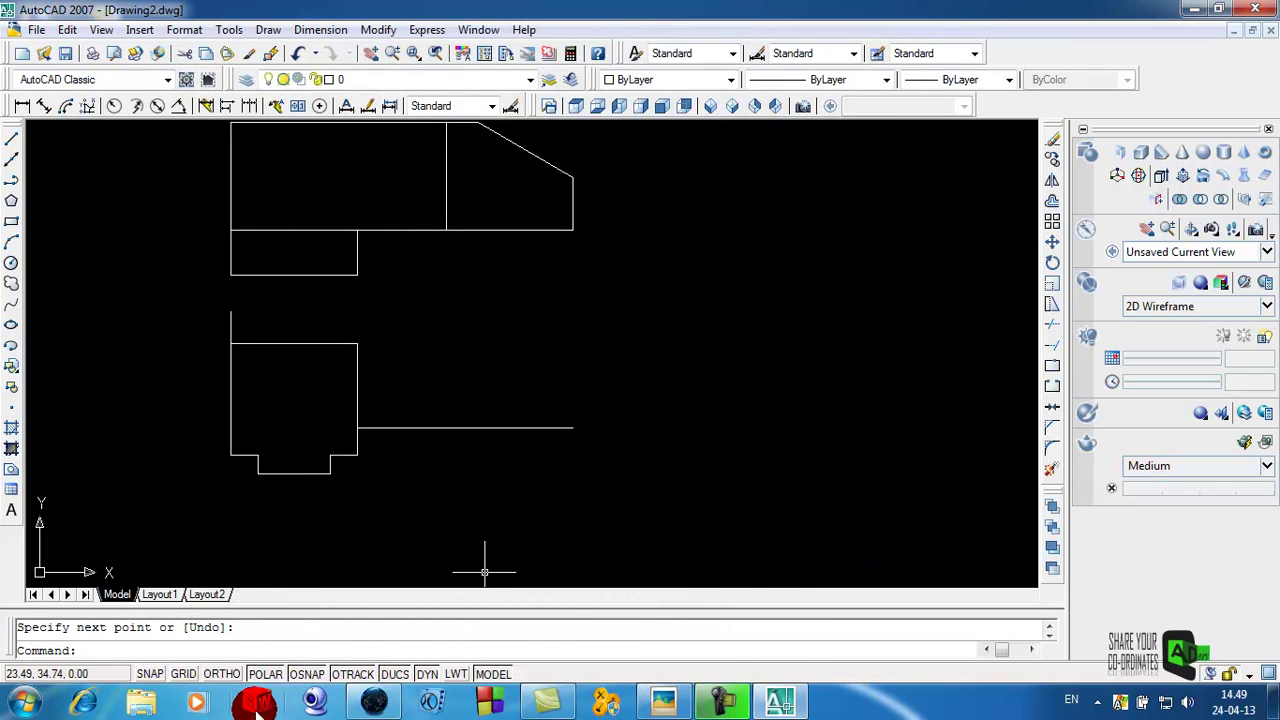
right_click(263, 678)
left_click(286, 657)
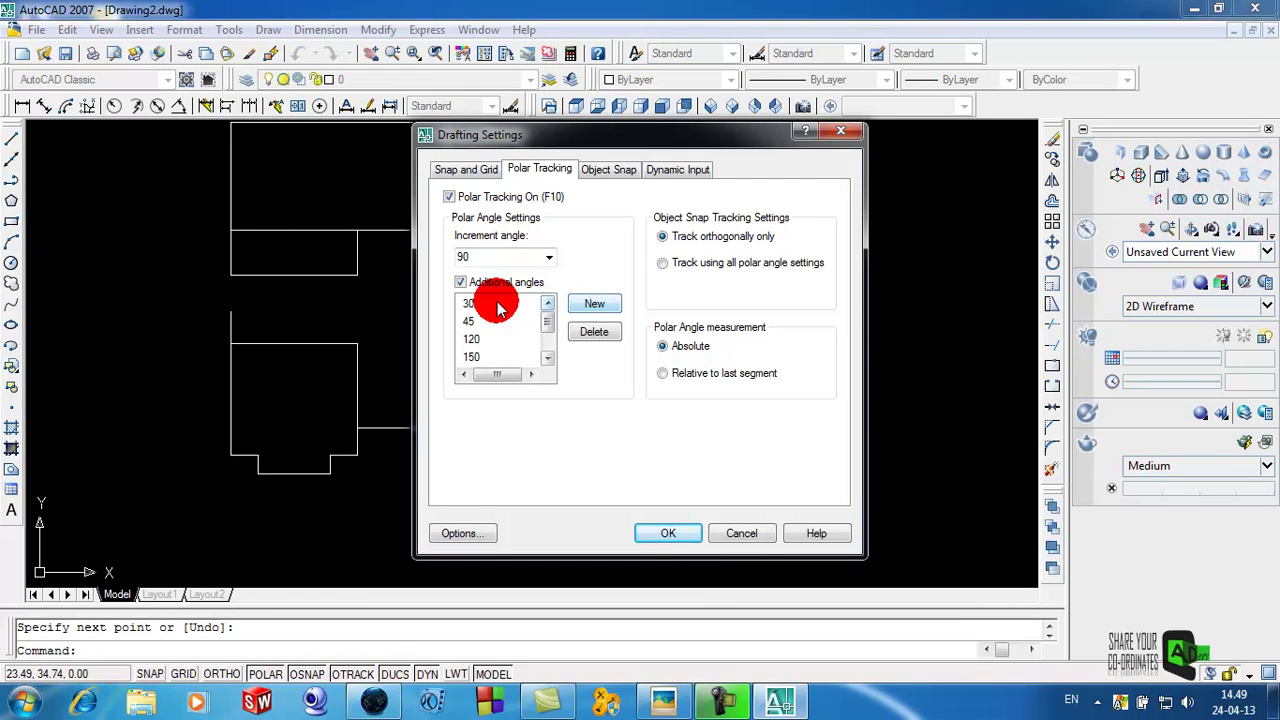
left_click(658, 533)
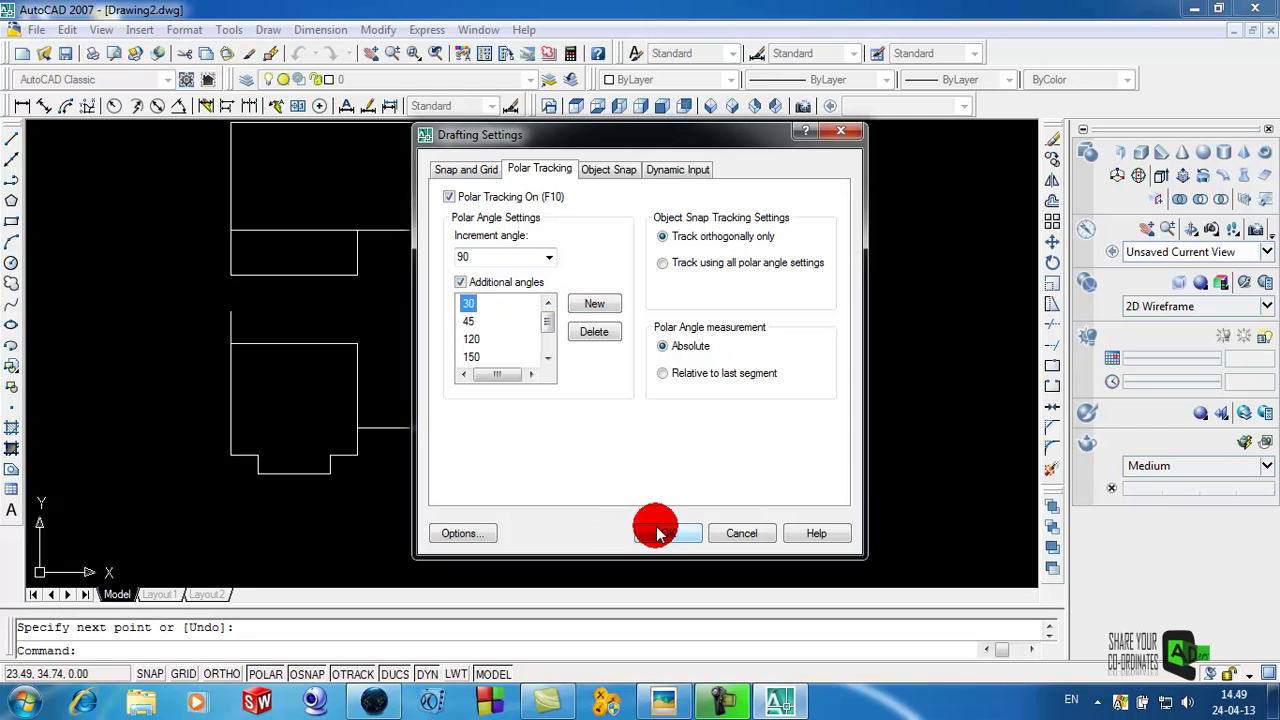
left_click(8, 202)
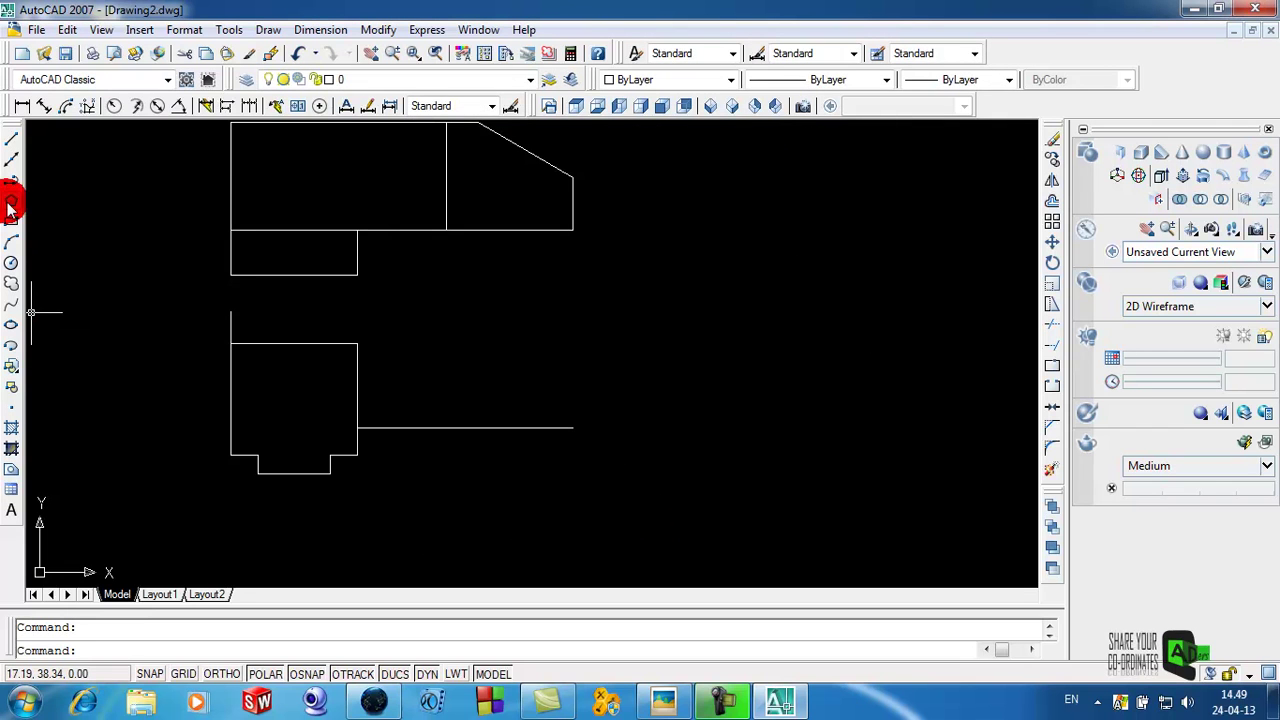
left_click(8, 140)
left_click(230, 311)
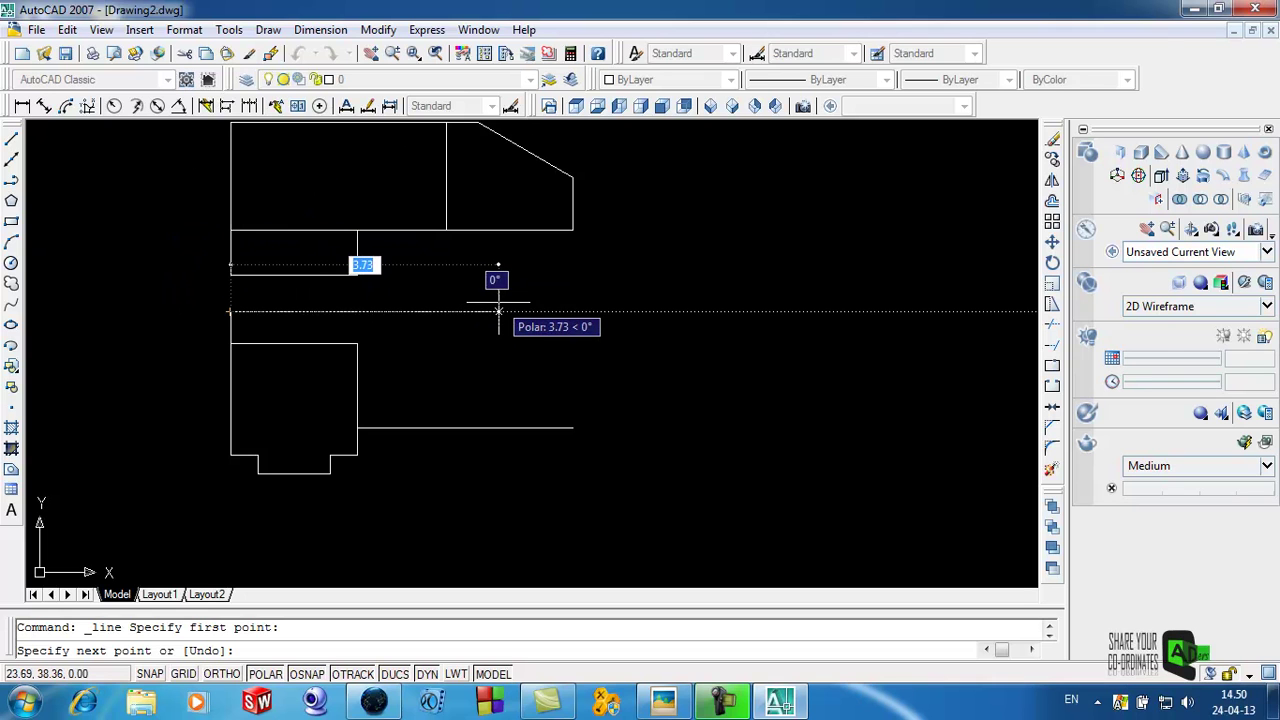
Draw the 3-unit top edge, 30° chamfer and short right side, then reopen 6.jpg
type("3")
key("Return")
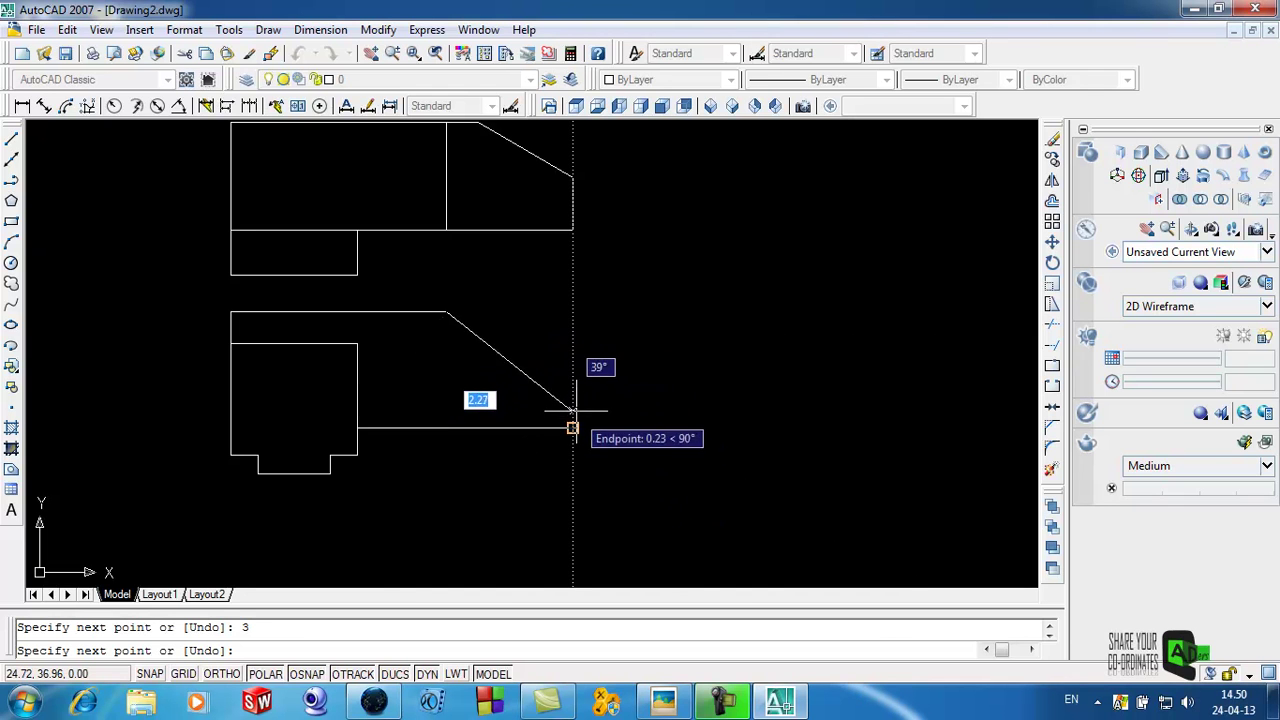
left_click(573, 383)
left_click(573, 428)
right_click(573, 428)
left_click(593, 440)
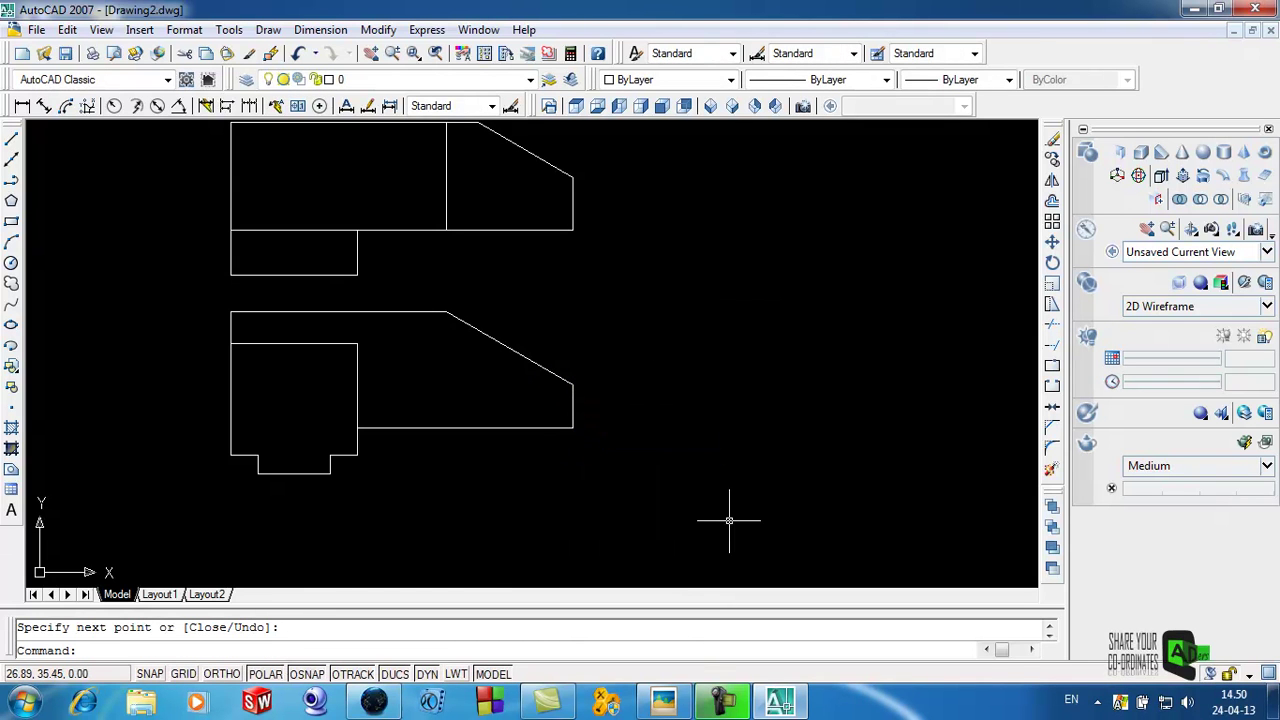
left_click(663, 702)
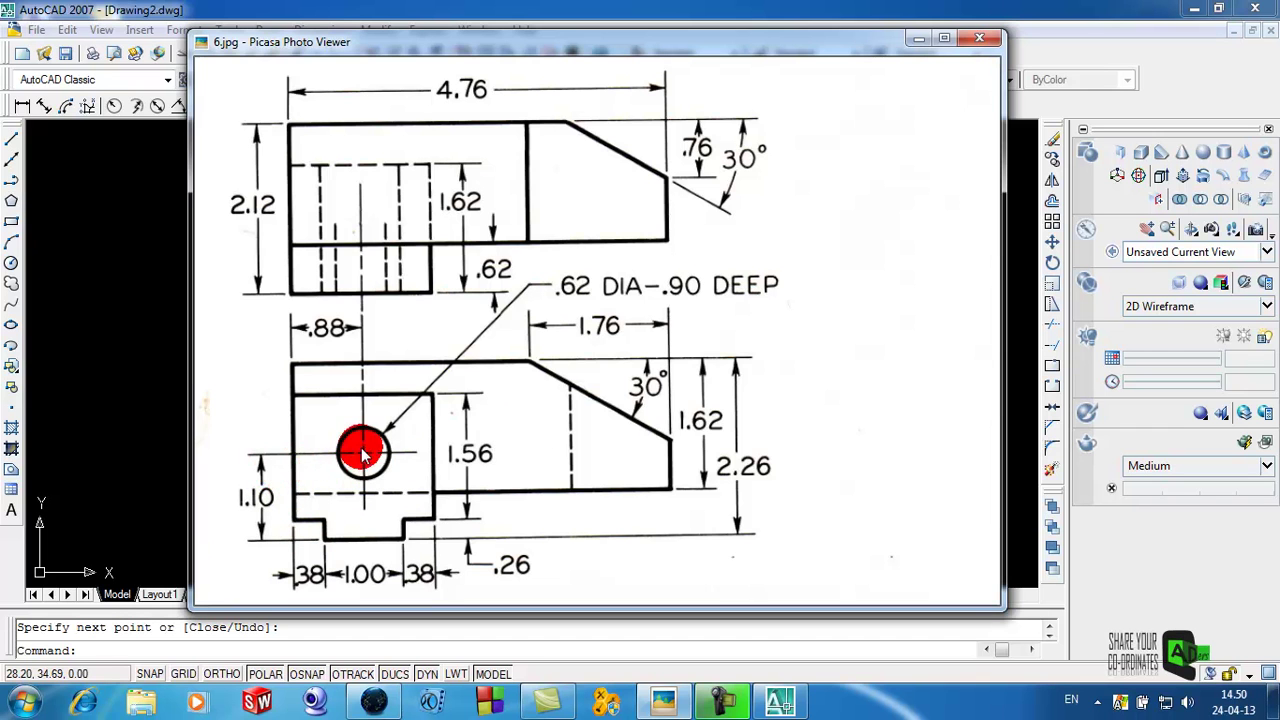
Draw a locating line 1.10 up and .88 right from the front view's bottom-left corner
left_click(918, 40)
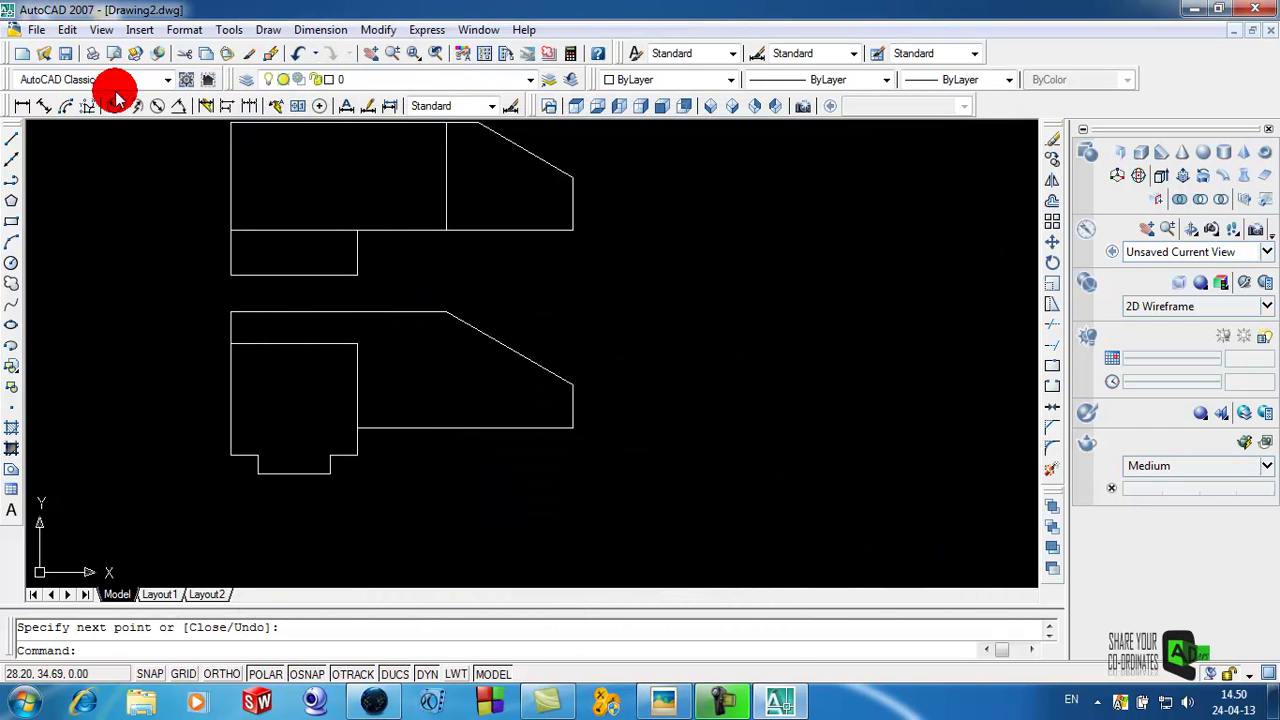
left_click(11, 138)
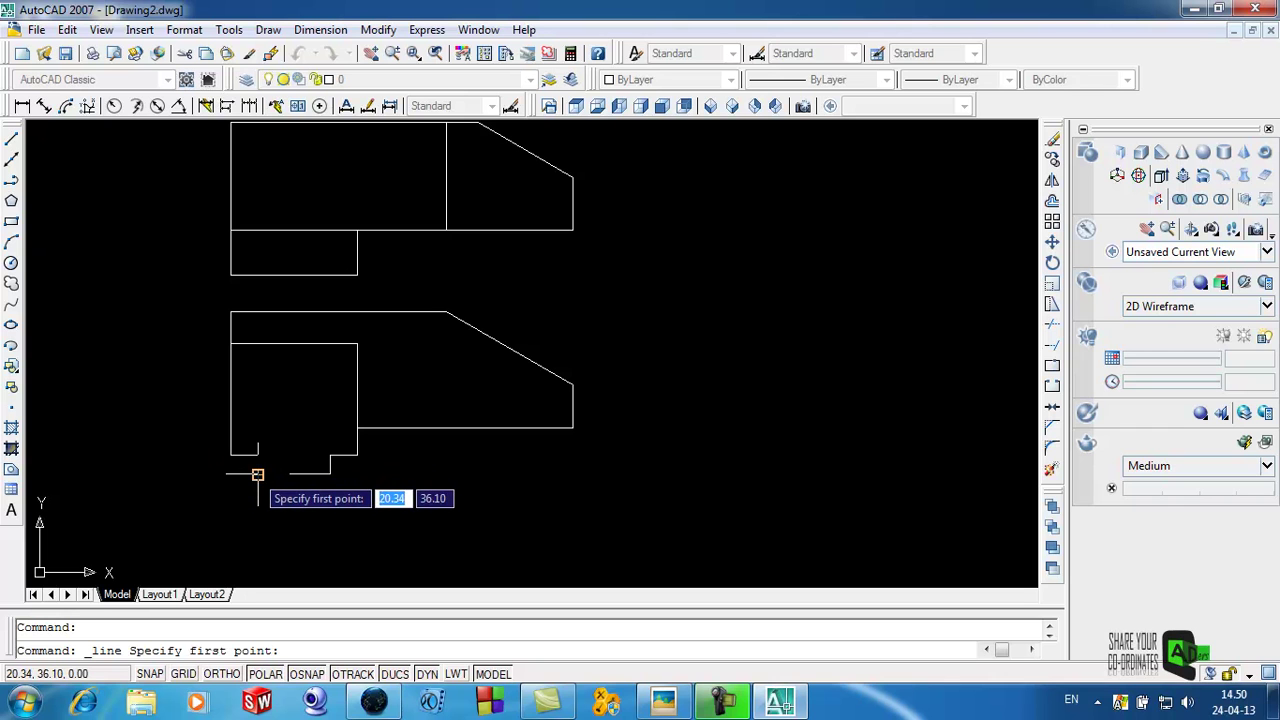
left_click(258, 474)
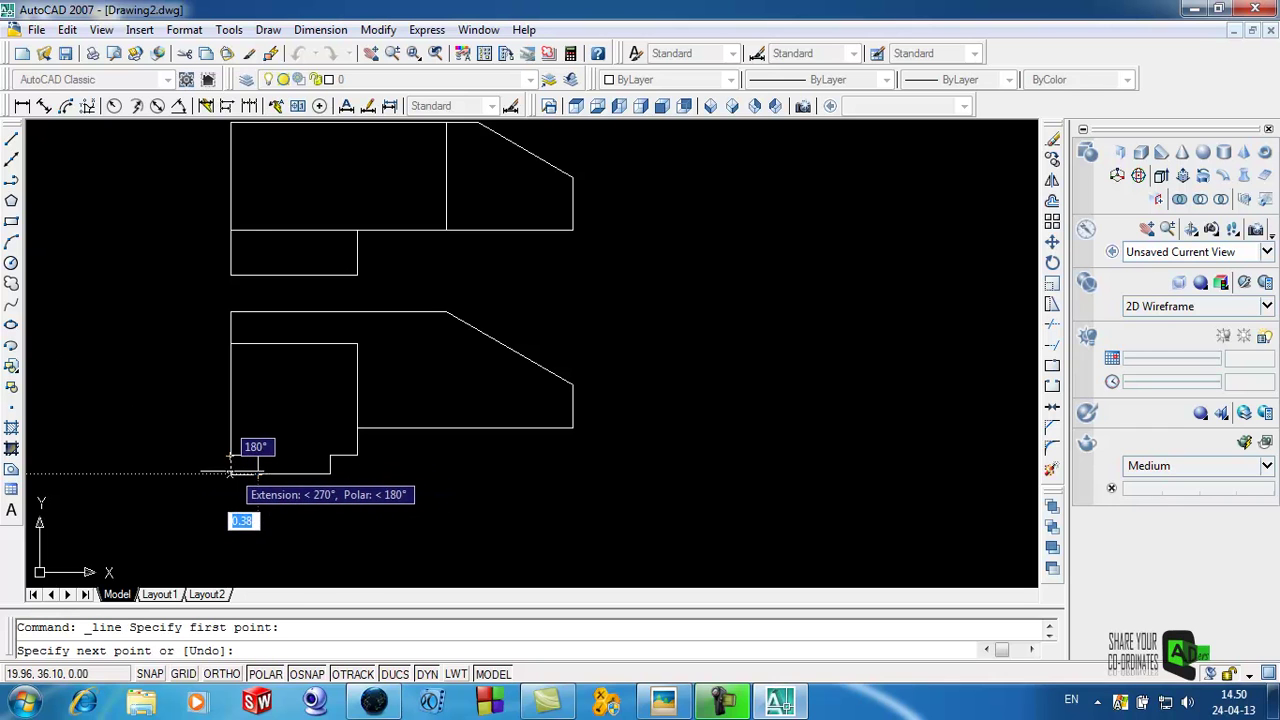
left_click(230, 473)
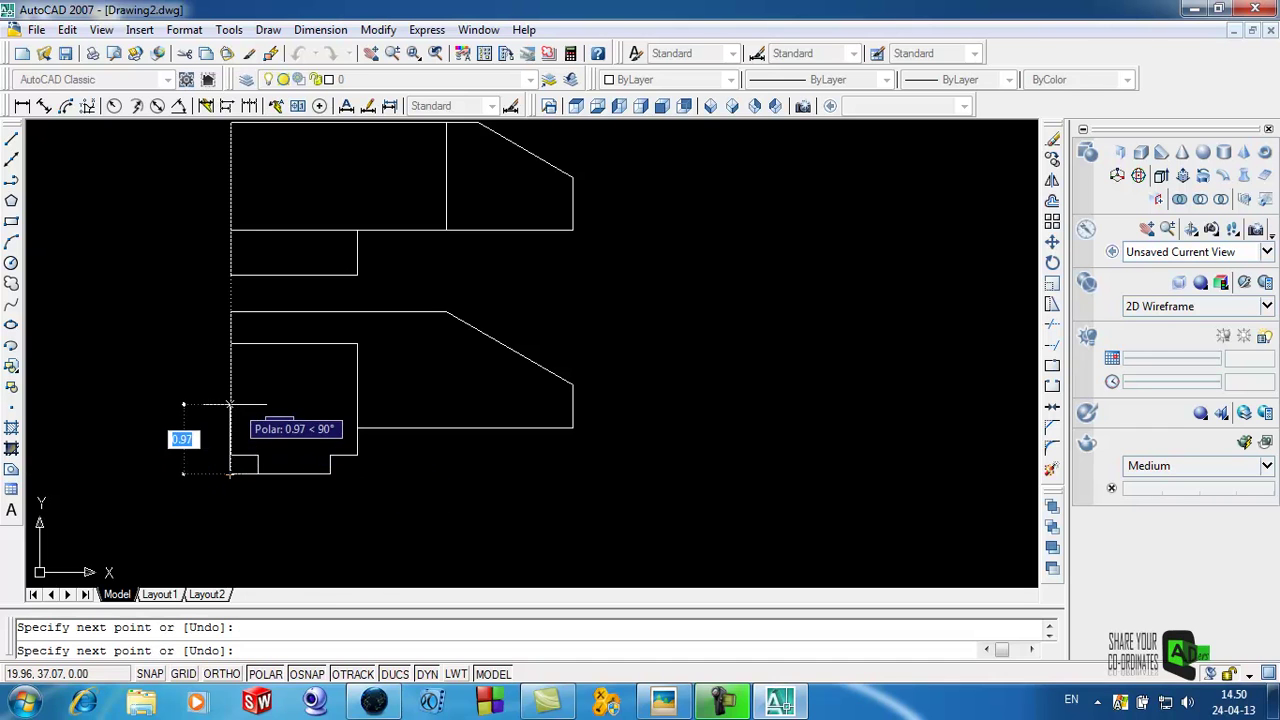
type("1.10")
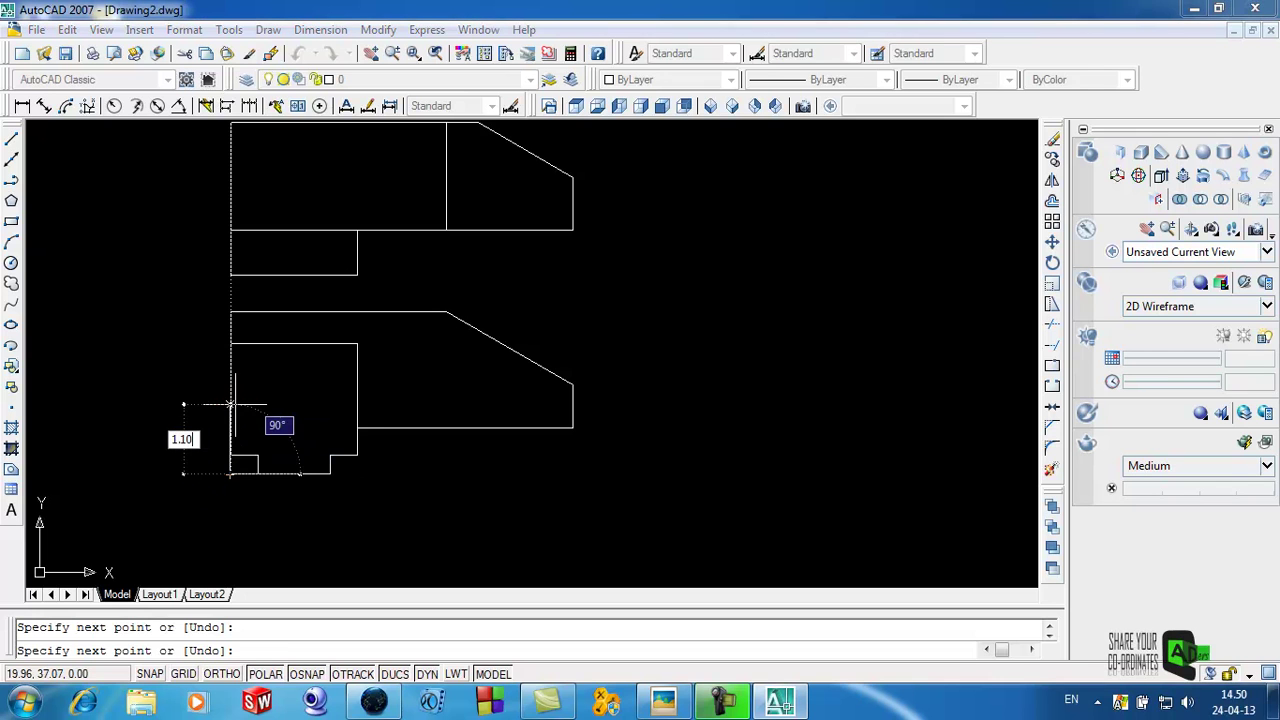
key("Return")
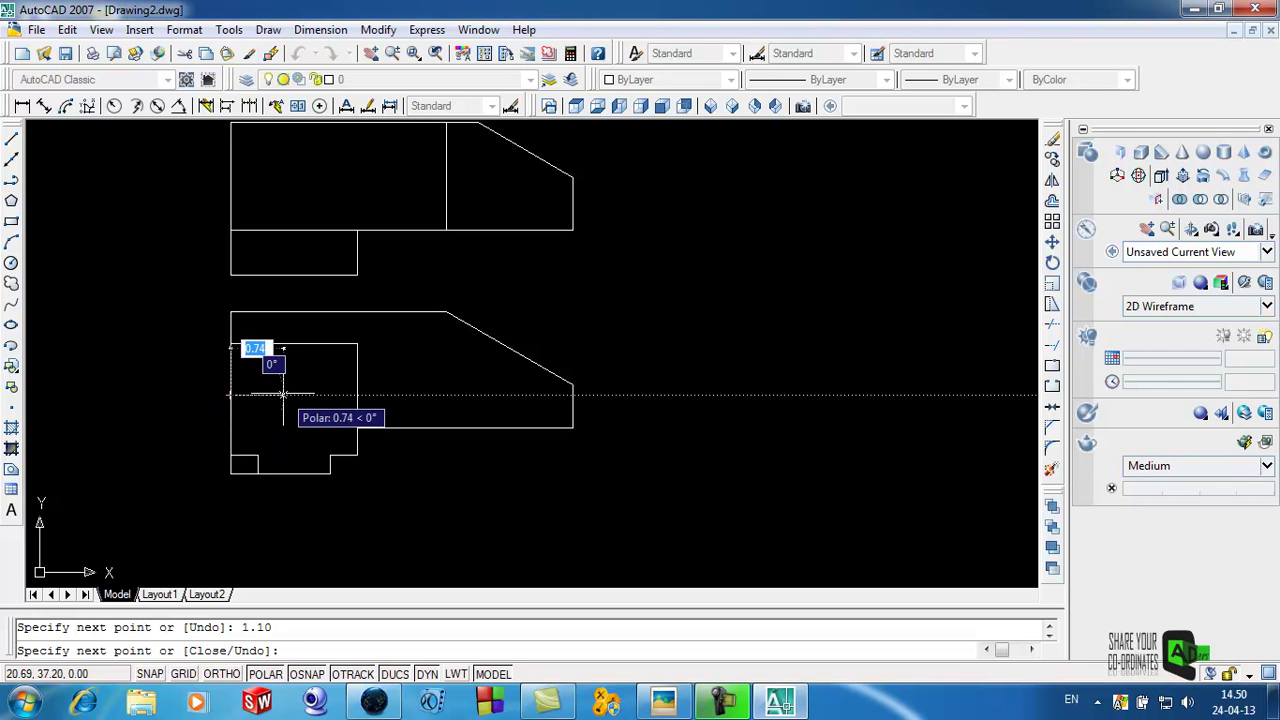
type(".88")
key("Return")
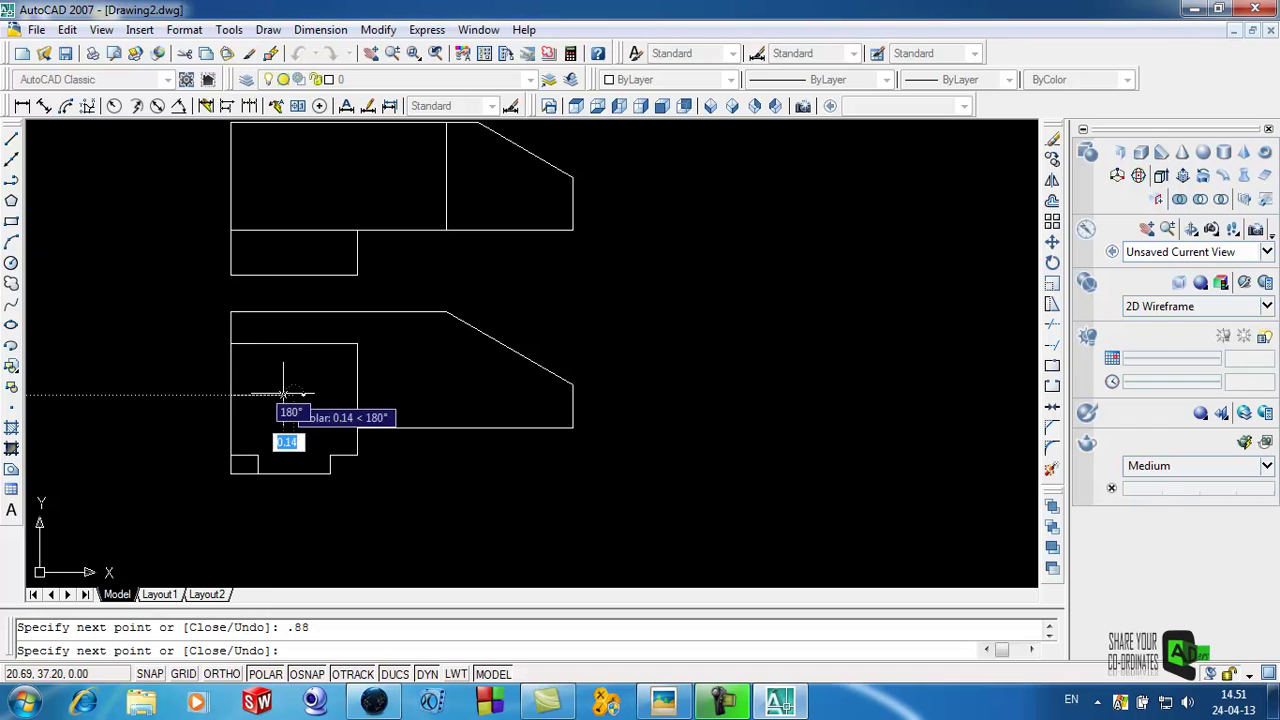
right_click(114, 312)
left_click(137, 316)
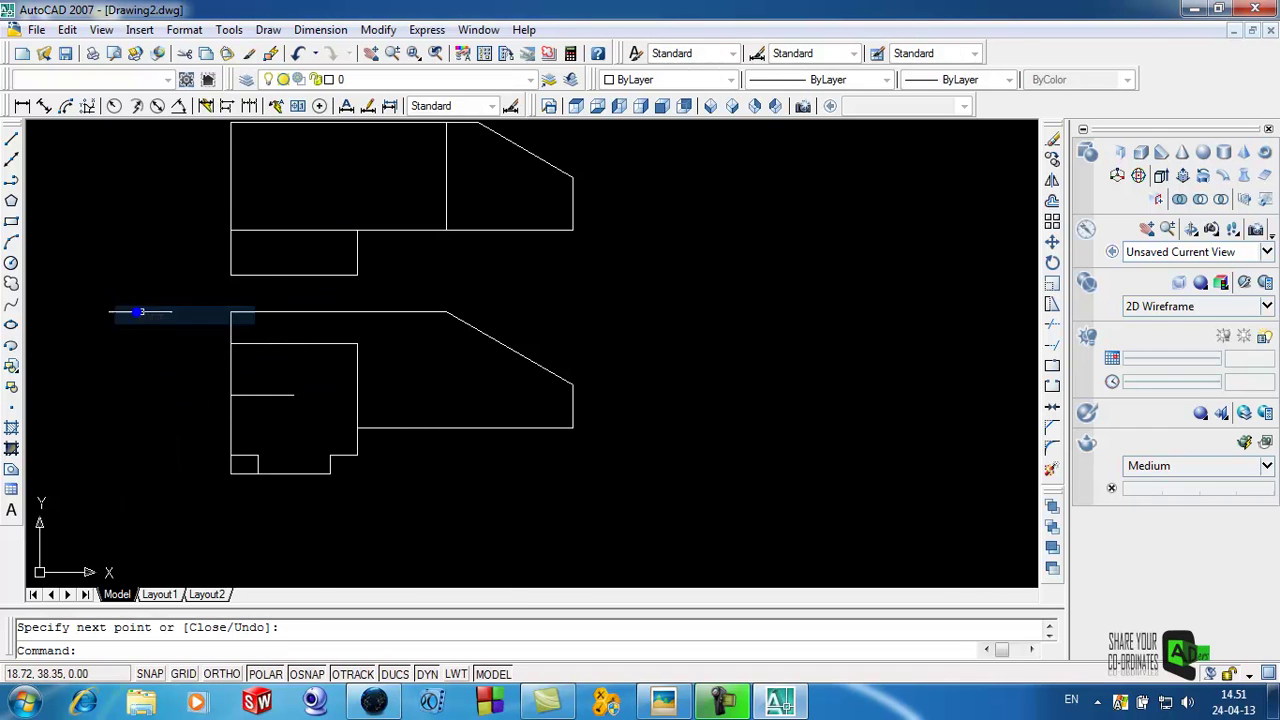
Erase the two stray lines at the front view's bottom-left corner
left_click(250, 473)
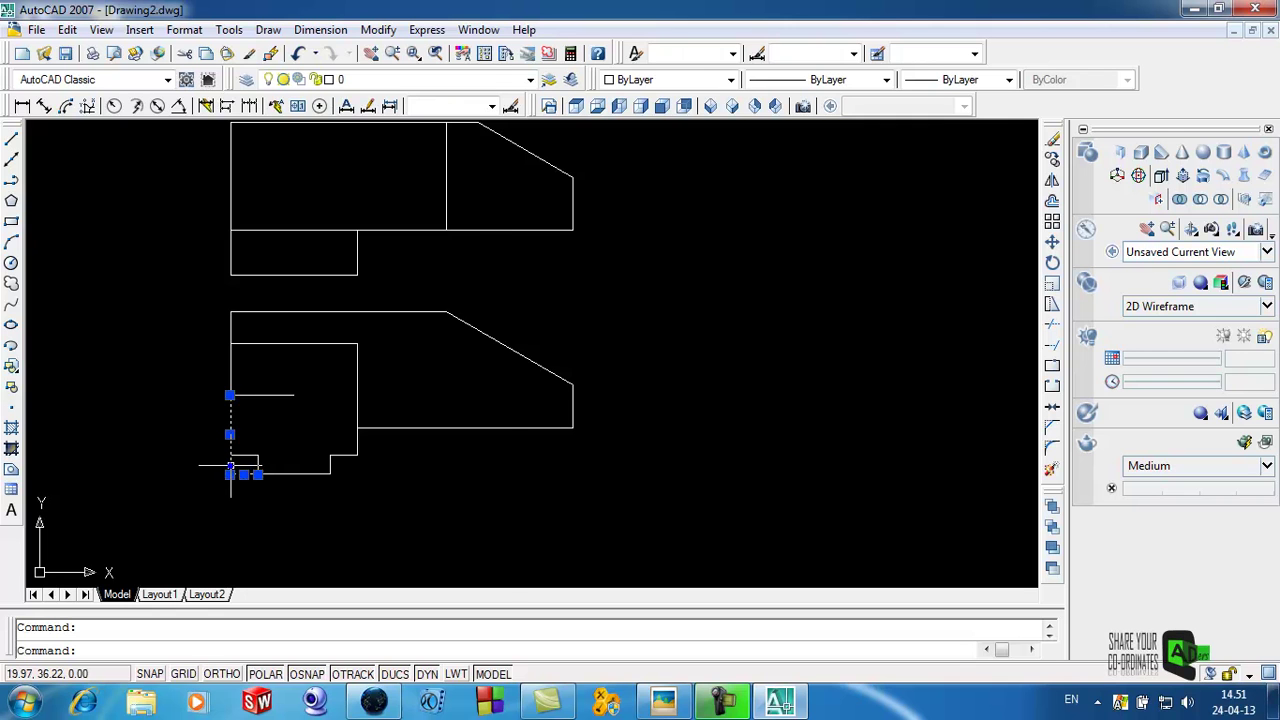
right_click(230, 466)
left_click(263, 251)
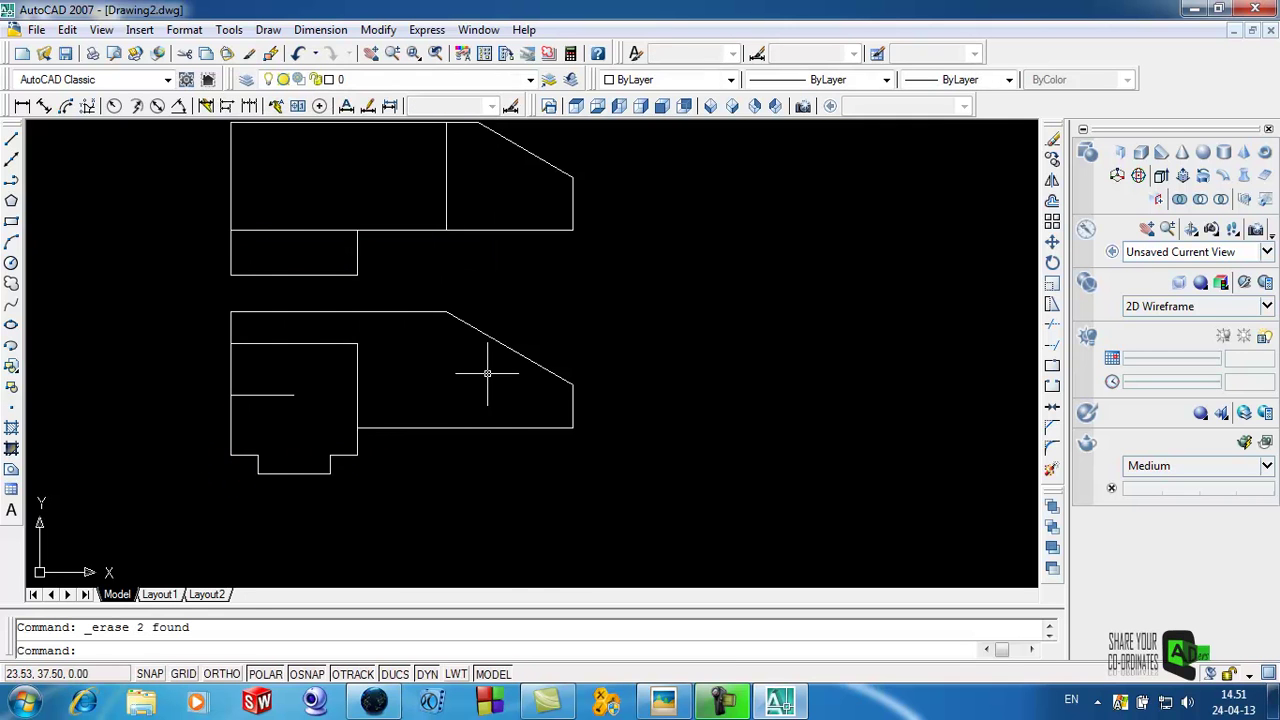
Draw a Center, Diameter circle of .62 centred on the locating line's end
left_click(273, 36)
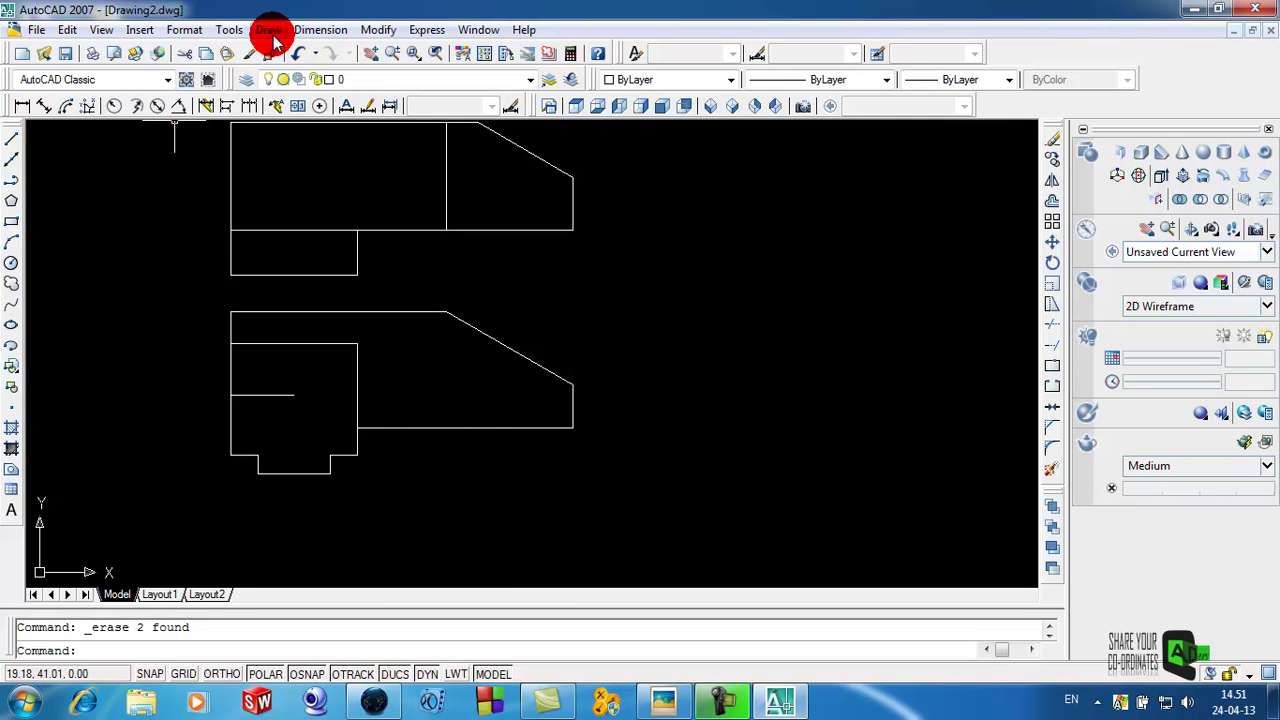
left_click(270, 30)
mouse_move(290, 283)
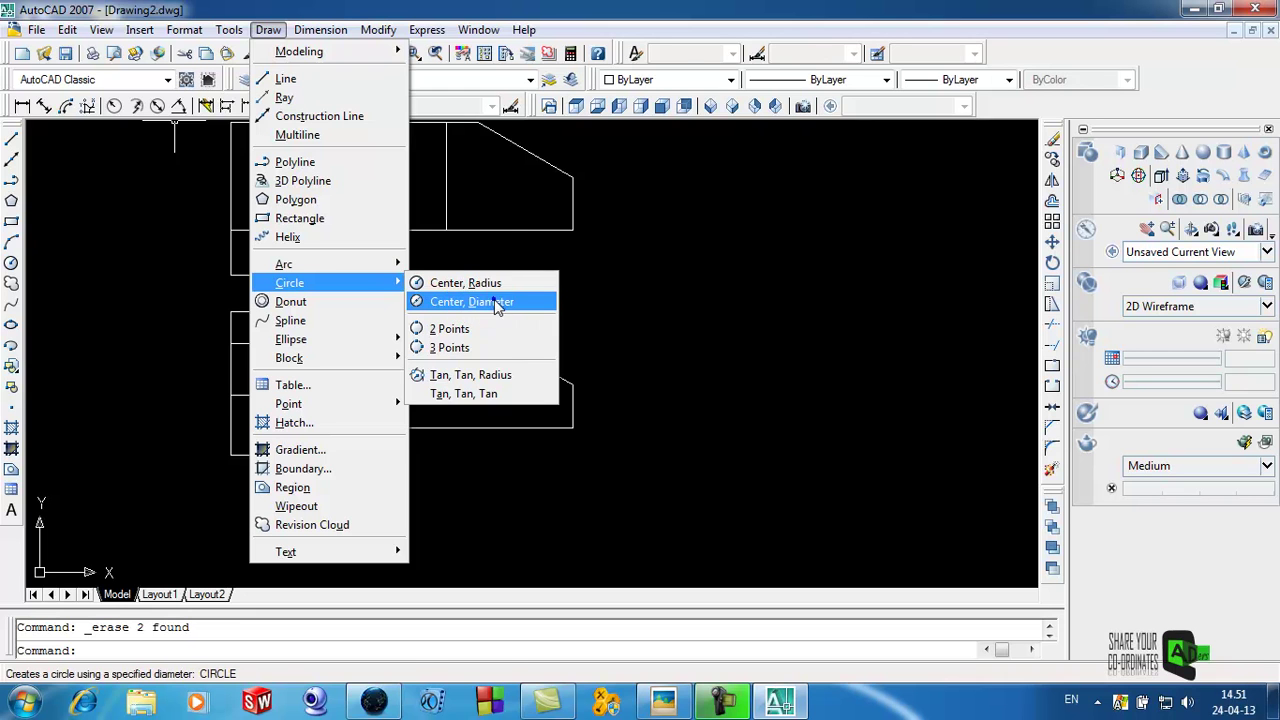
left_click(497, 302)
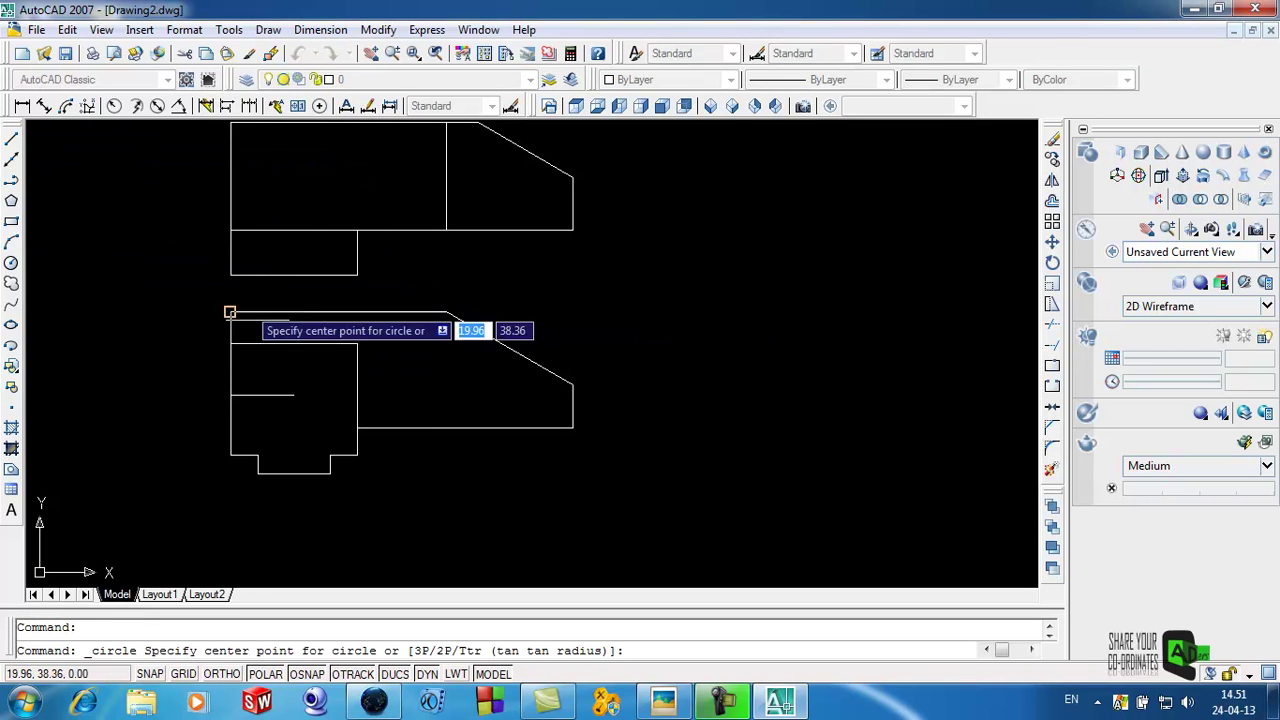
left_click(293, 395)
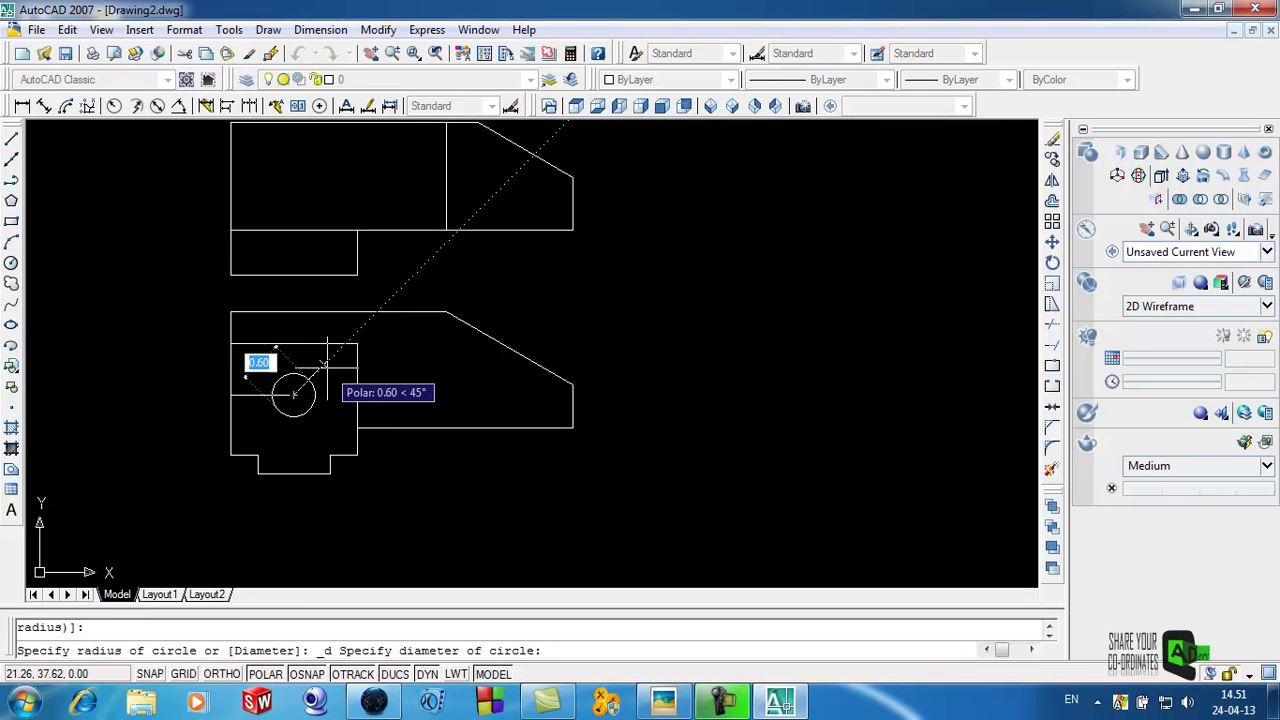
type("1")
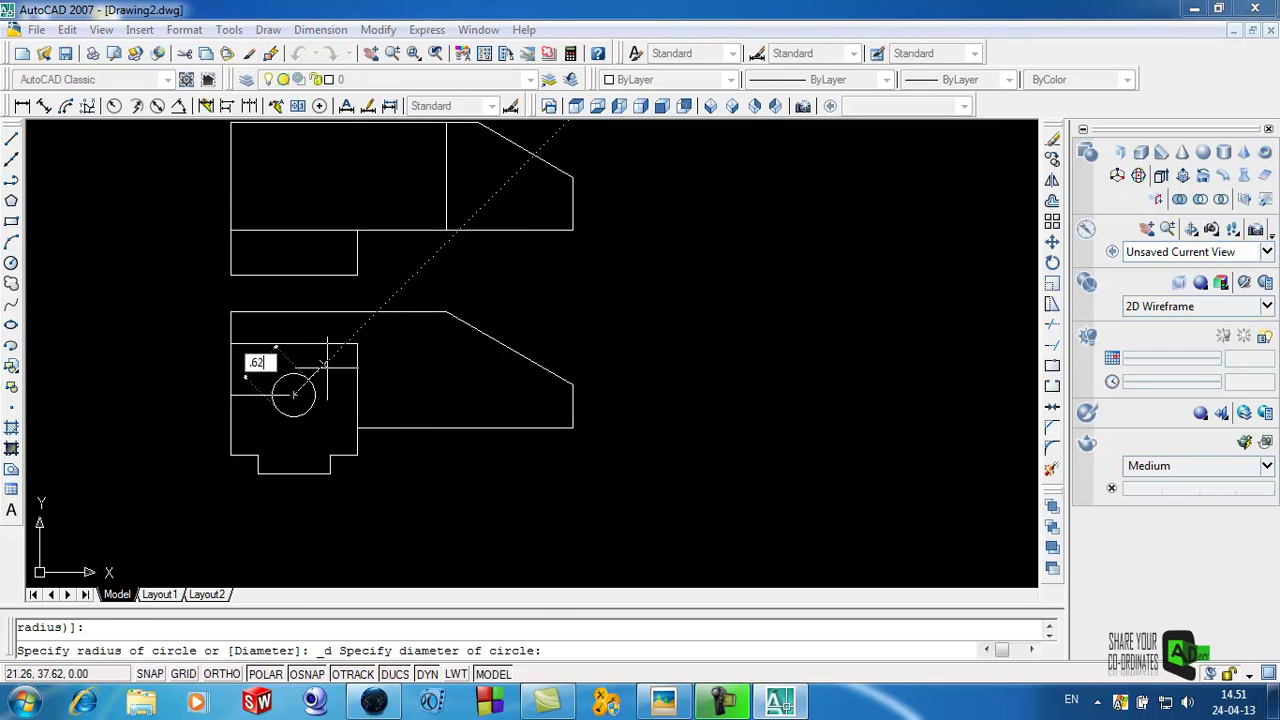
key("Return")
left_click(670, 703)
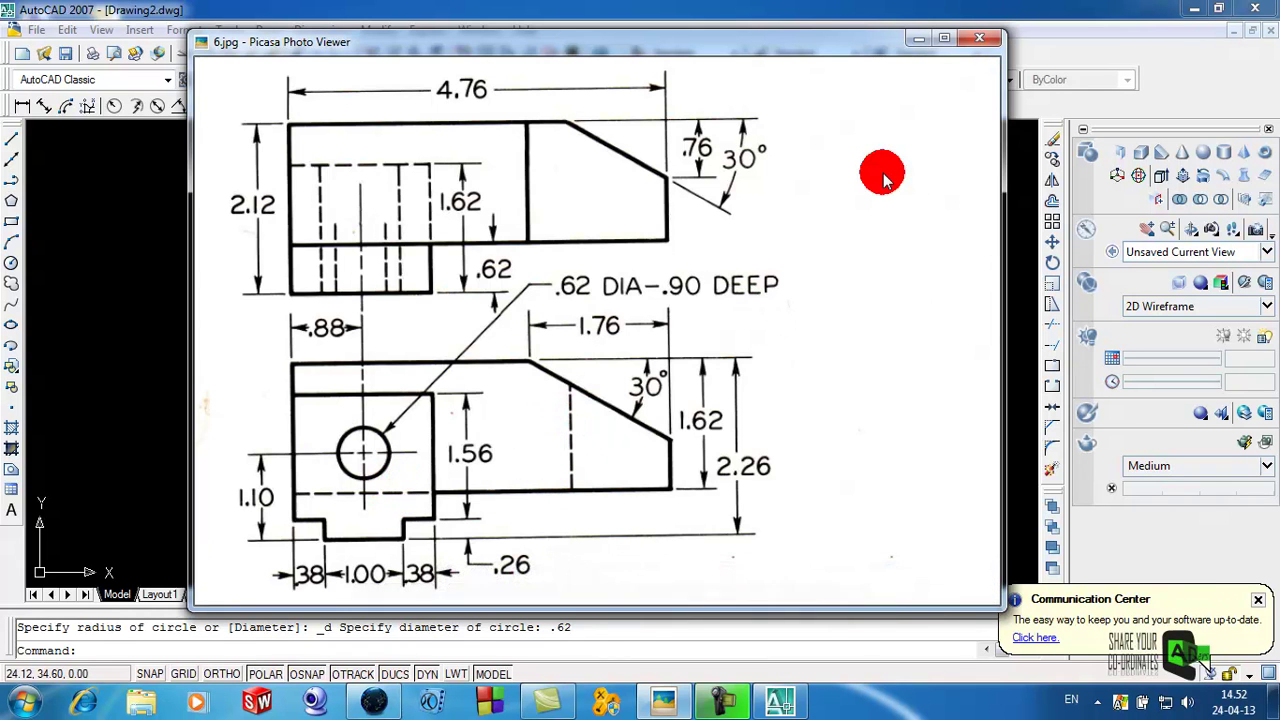
left_click(918, 46)
left_click(11, 136)
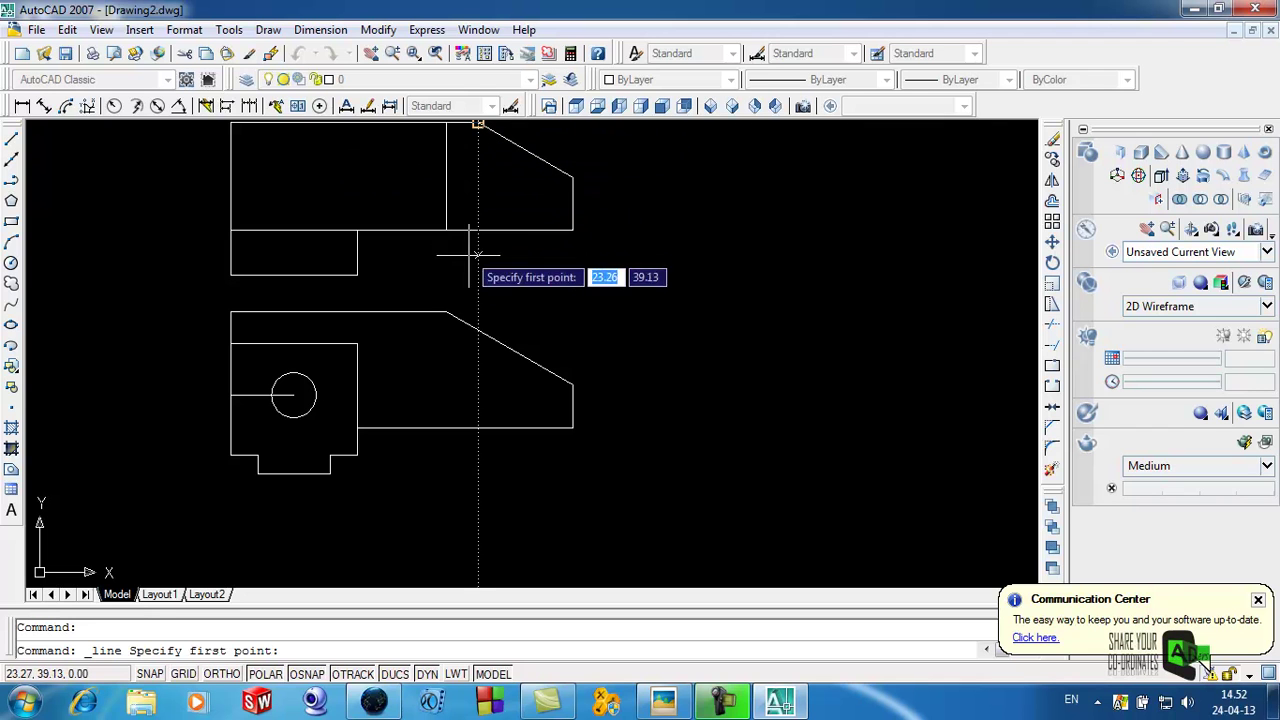
Draw the vertical edge below the chamfer start and a horizontal edge across the left block
left_click(478, 332)
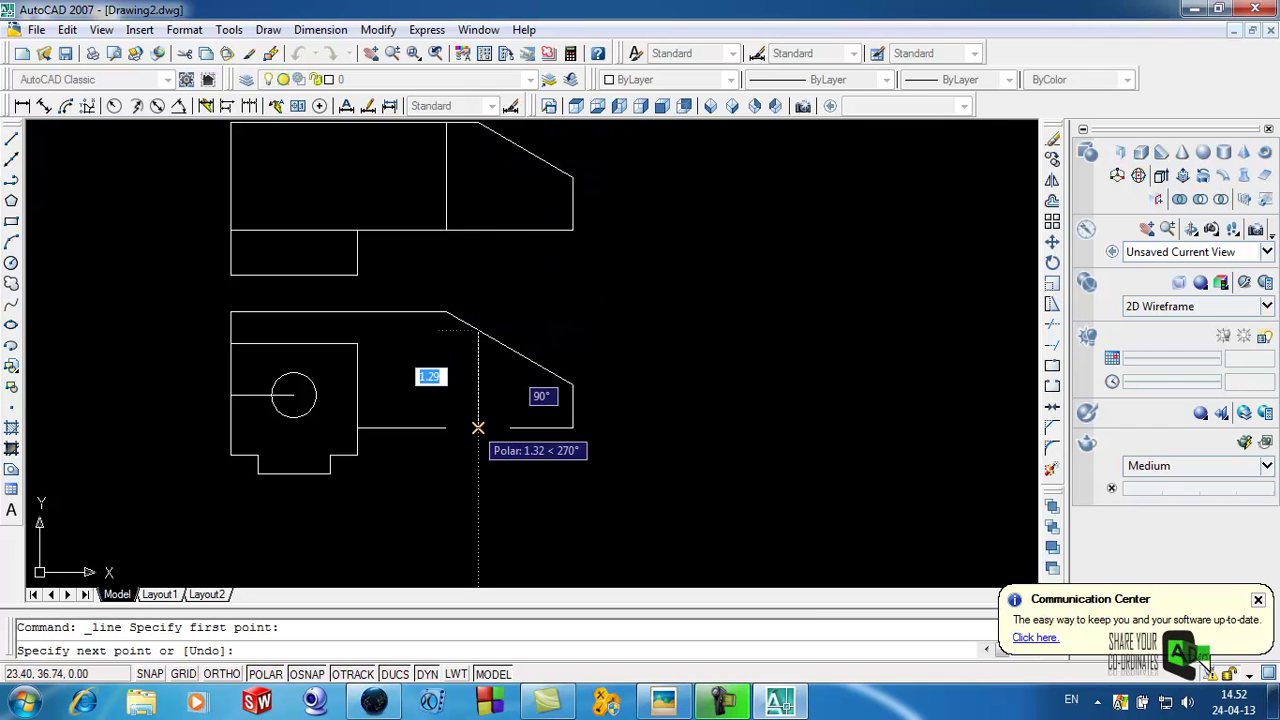
left_click(478, 428)
right_click(478, 428)
left_click(503, 435)
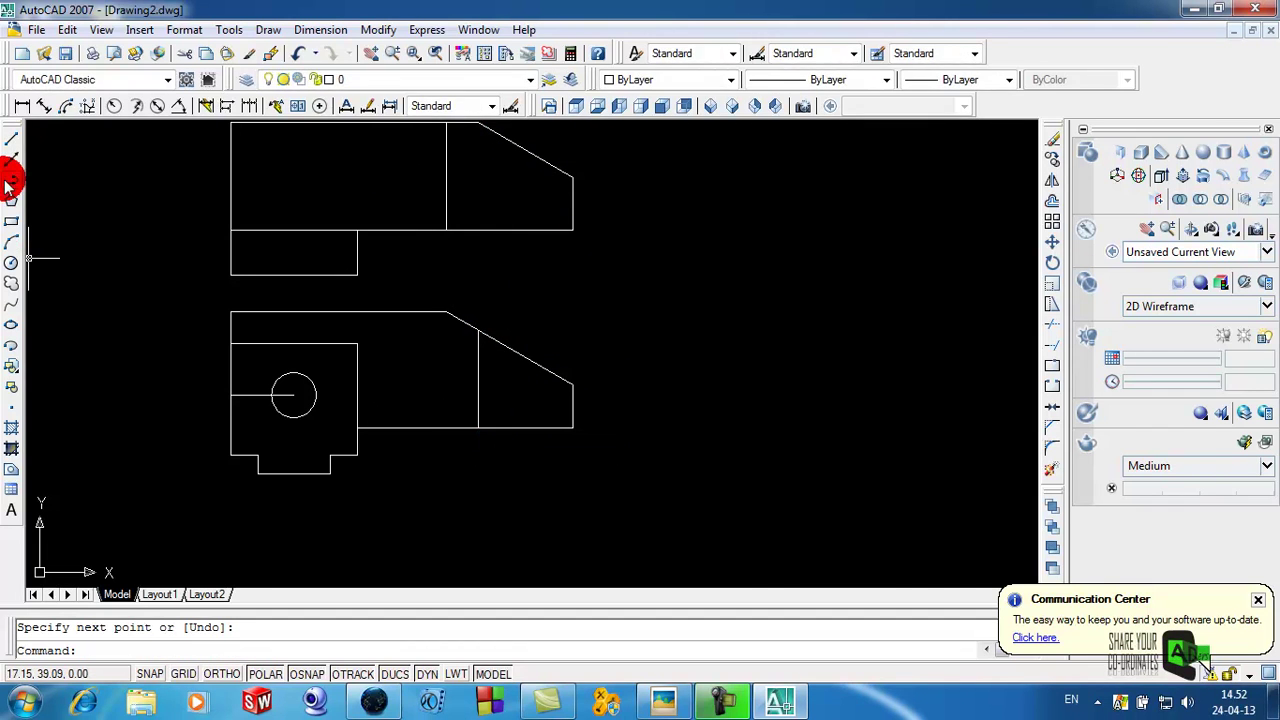
left_click(11, 136)
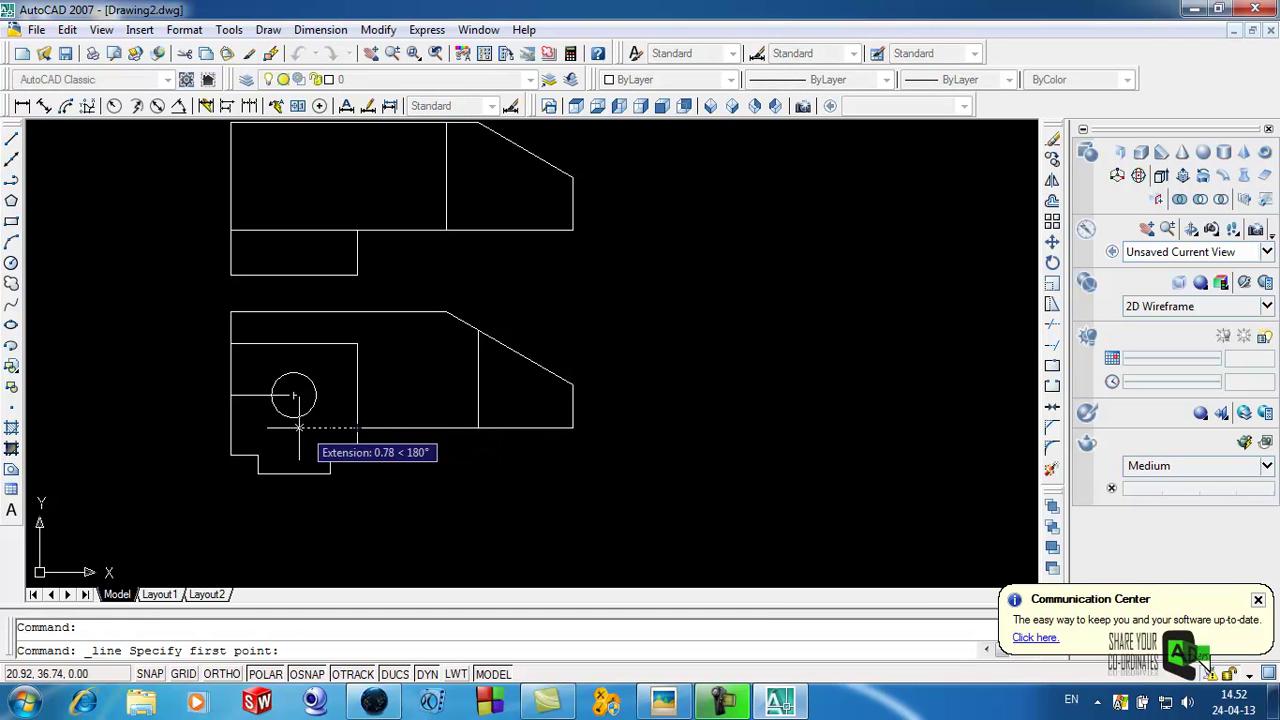
left_click(230, 428)
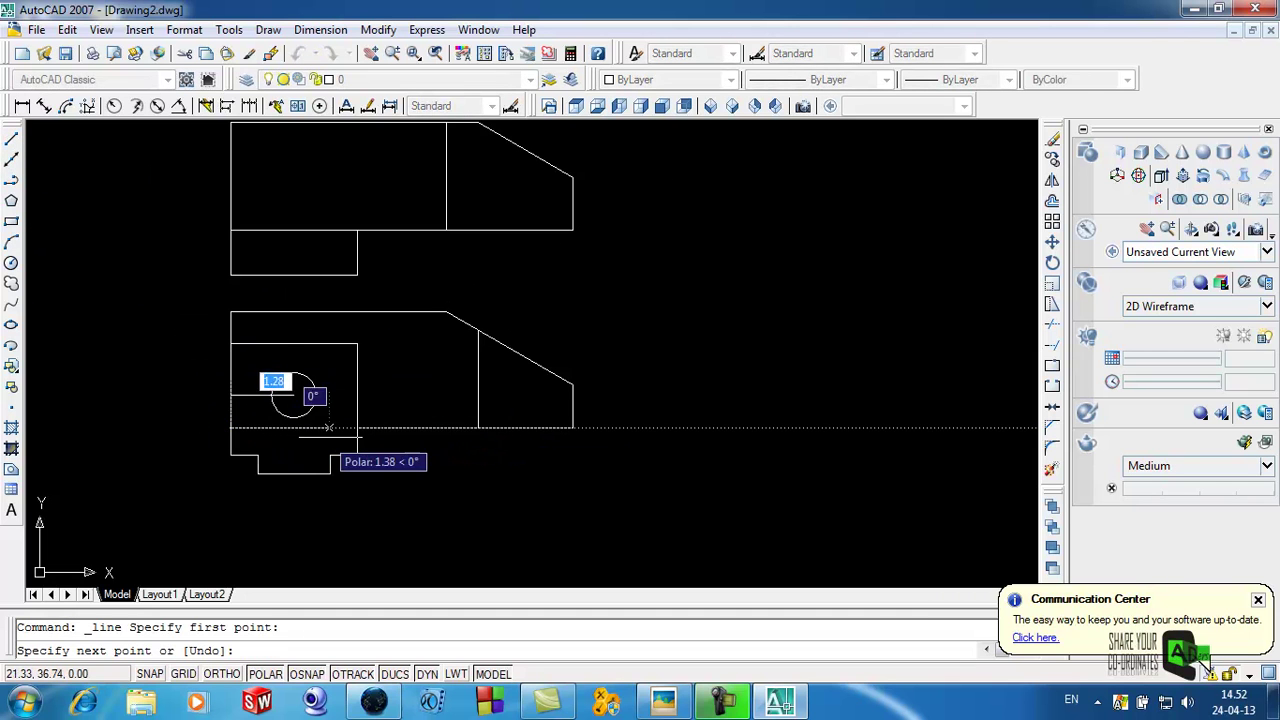
left_click(357, 428)
right_click(357, 428)
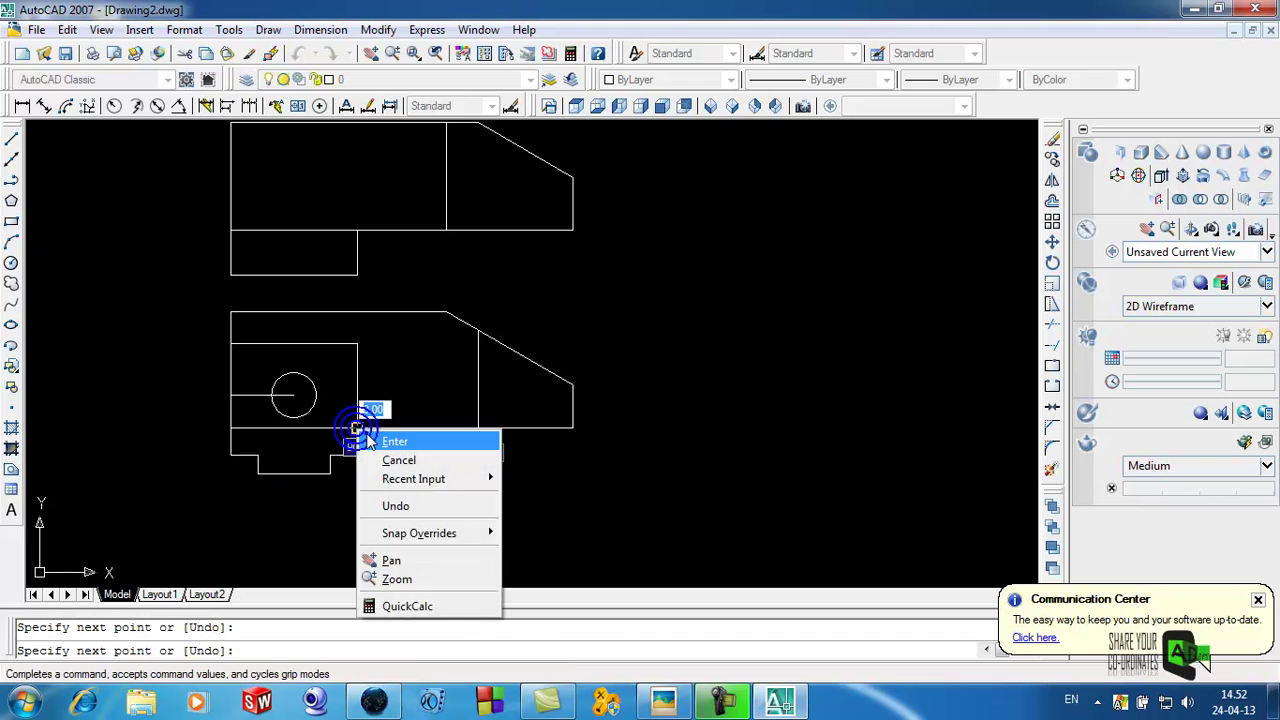
left_click(391, 437)
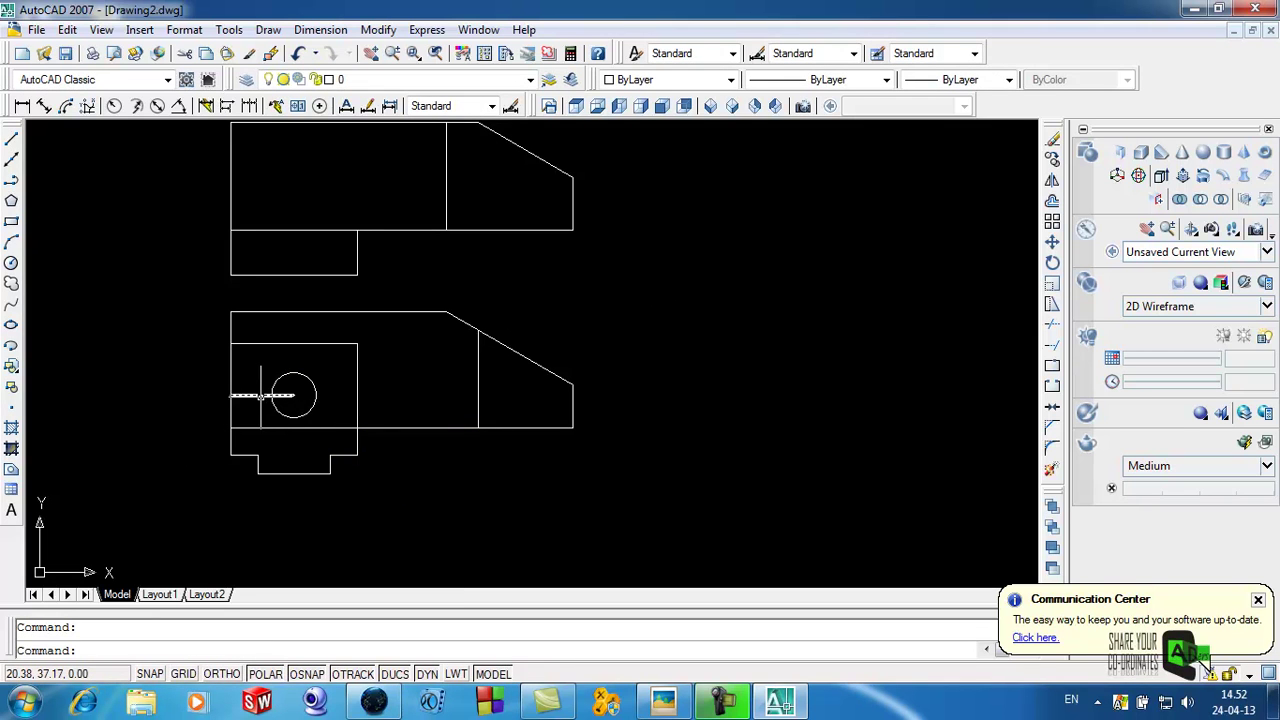
Draw a horizontal line from the hole centre past the circle's right edge
left_click(10, 141)
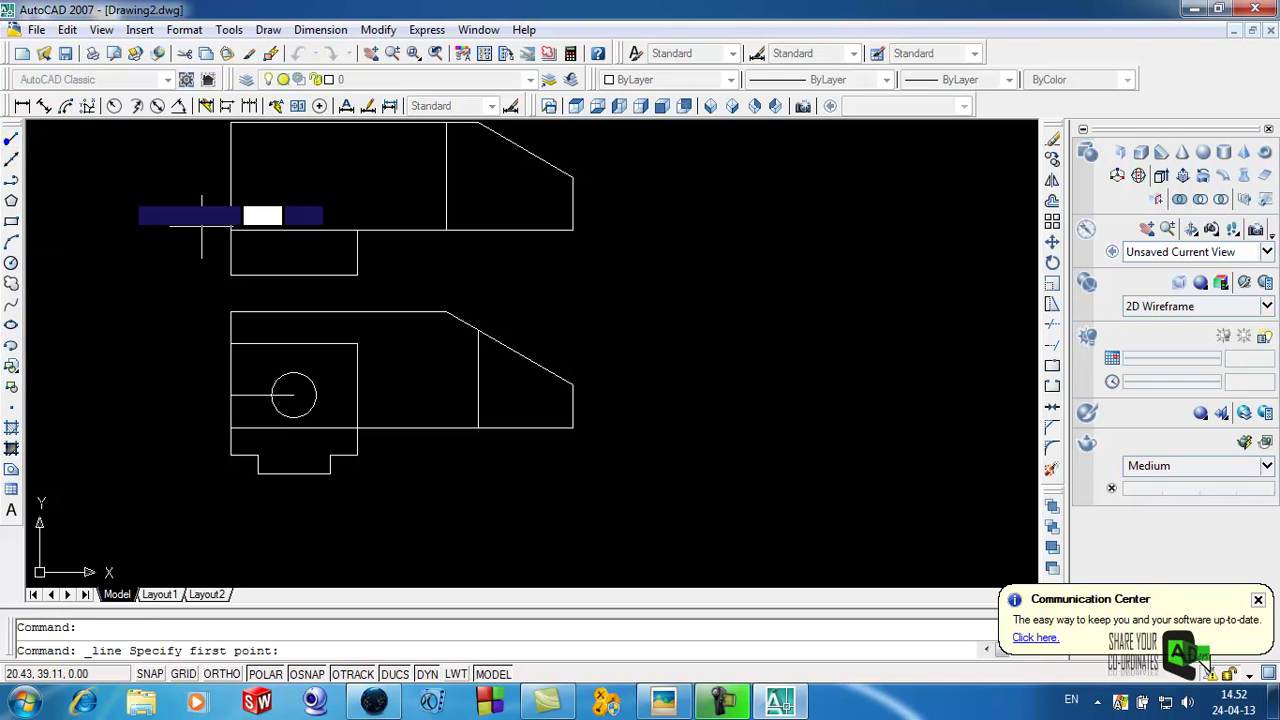
left_click(293, 395)
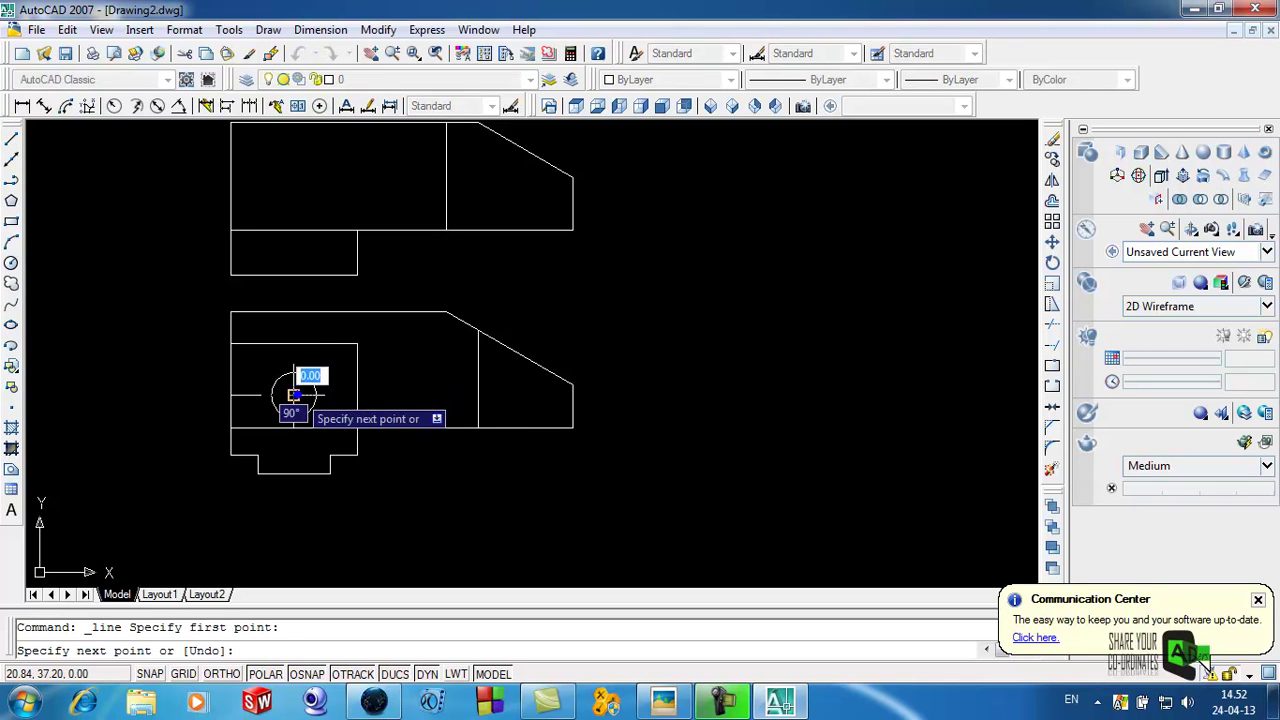
right_click(318, 396)
left_click(356, 407)
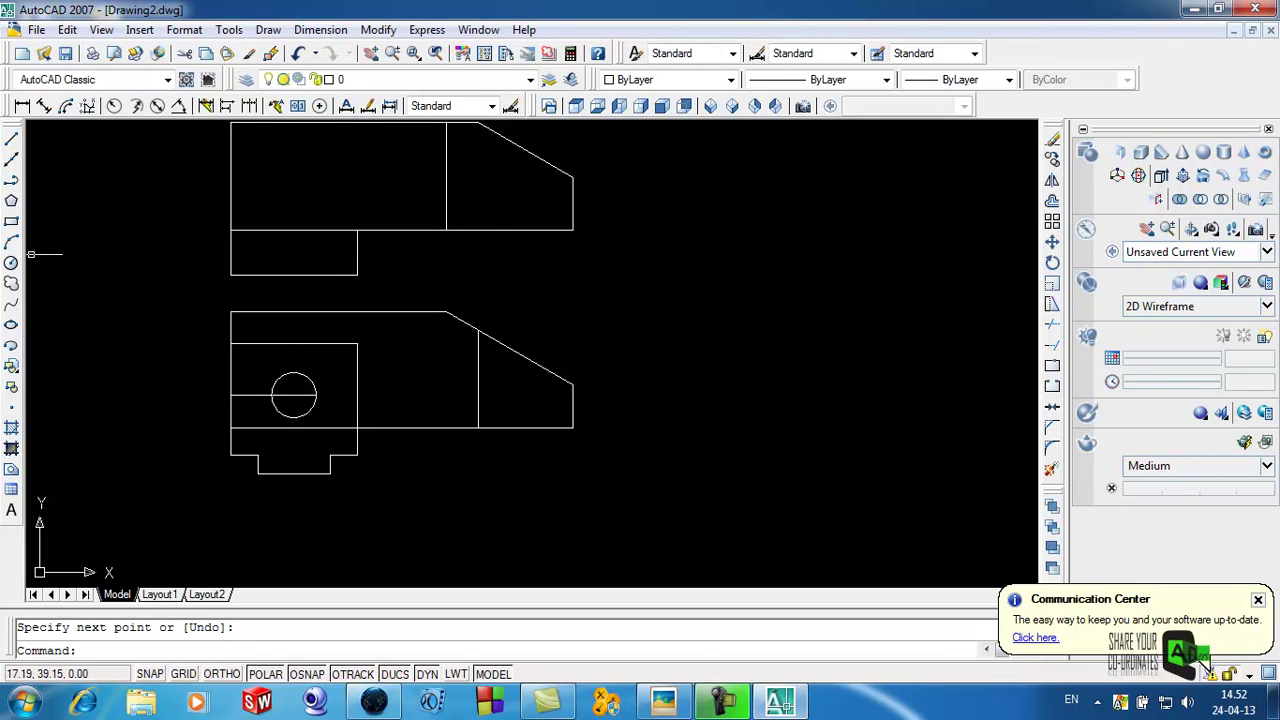
Draw two .90-deep vertical hole lines in the top view above the hole
left_click(13, 148)
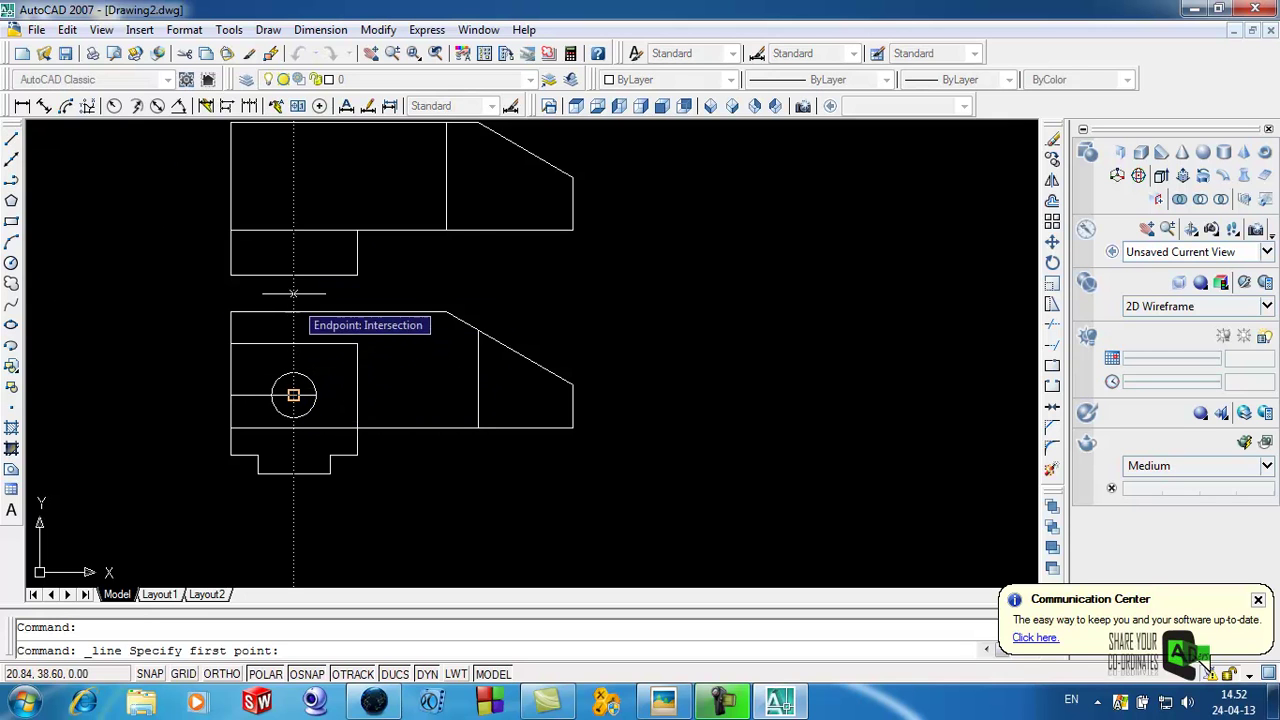
left_click(293, 274)
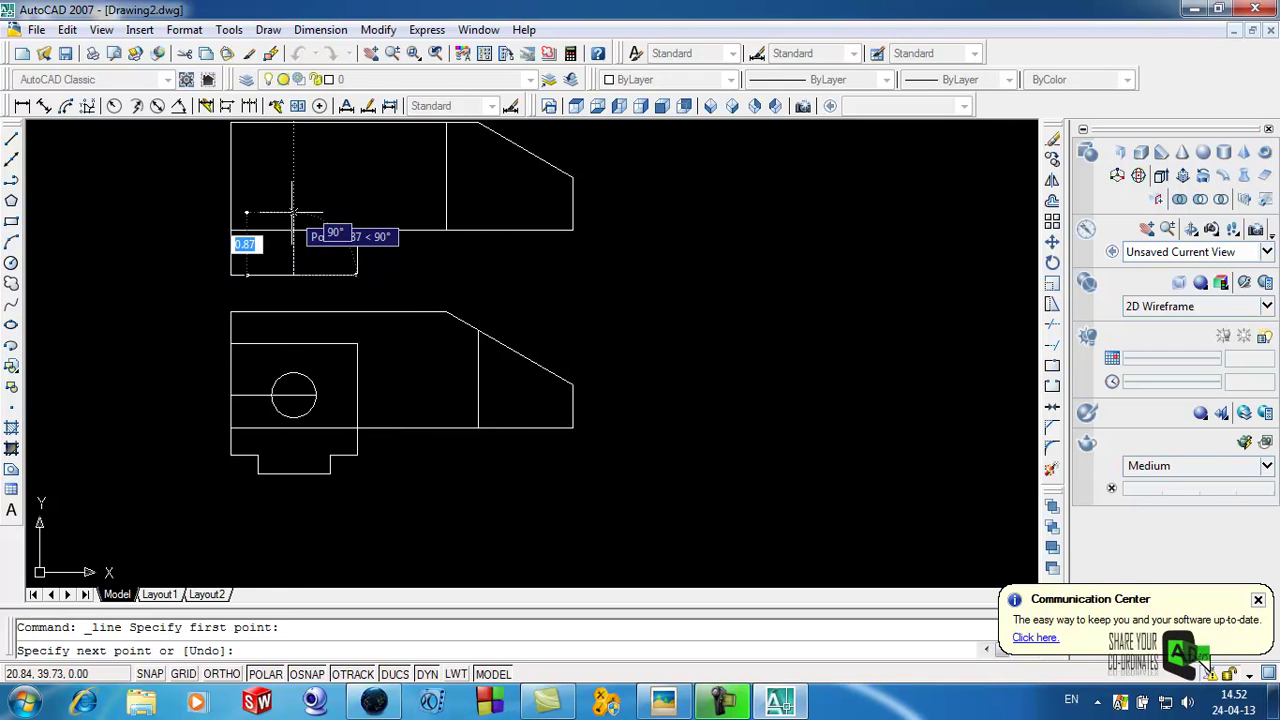
type("1")
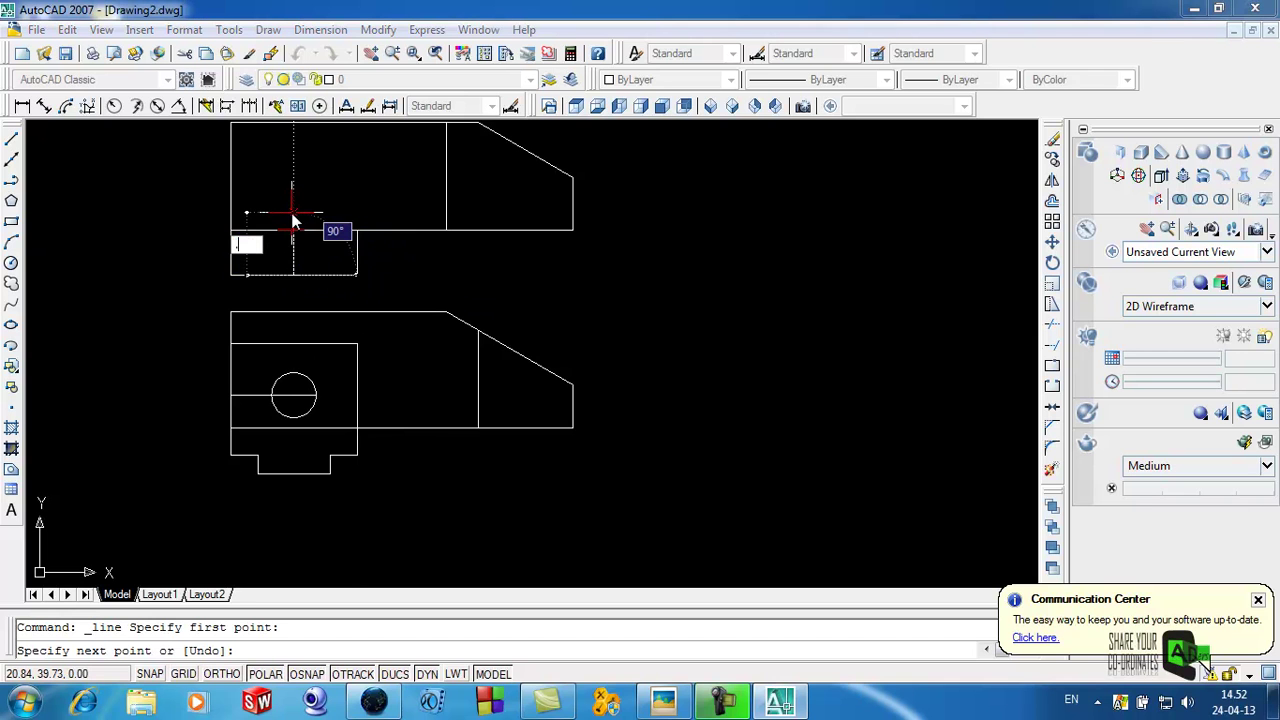
key("Return")
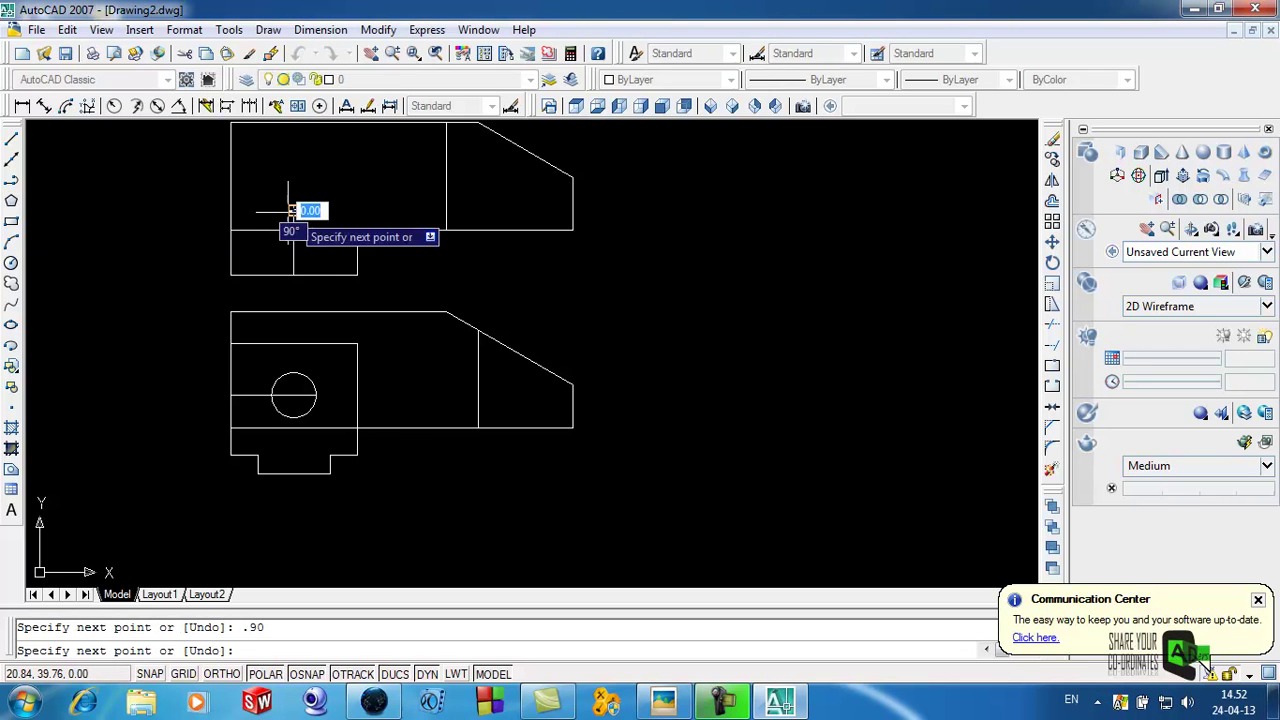
right_click(558, 262)
left_click(582, 271)
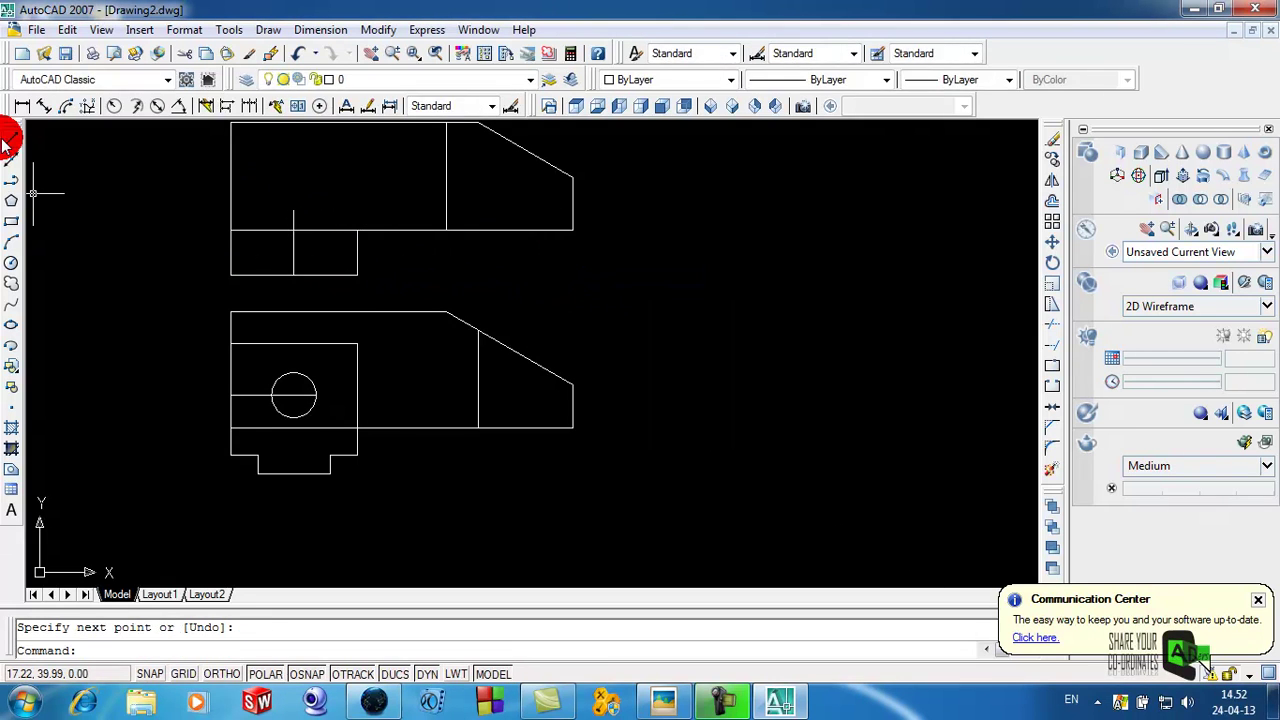
left_click(10, 140)
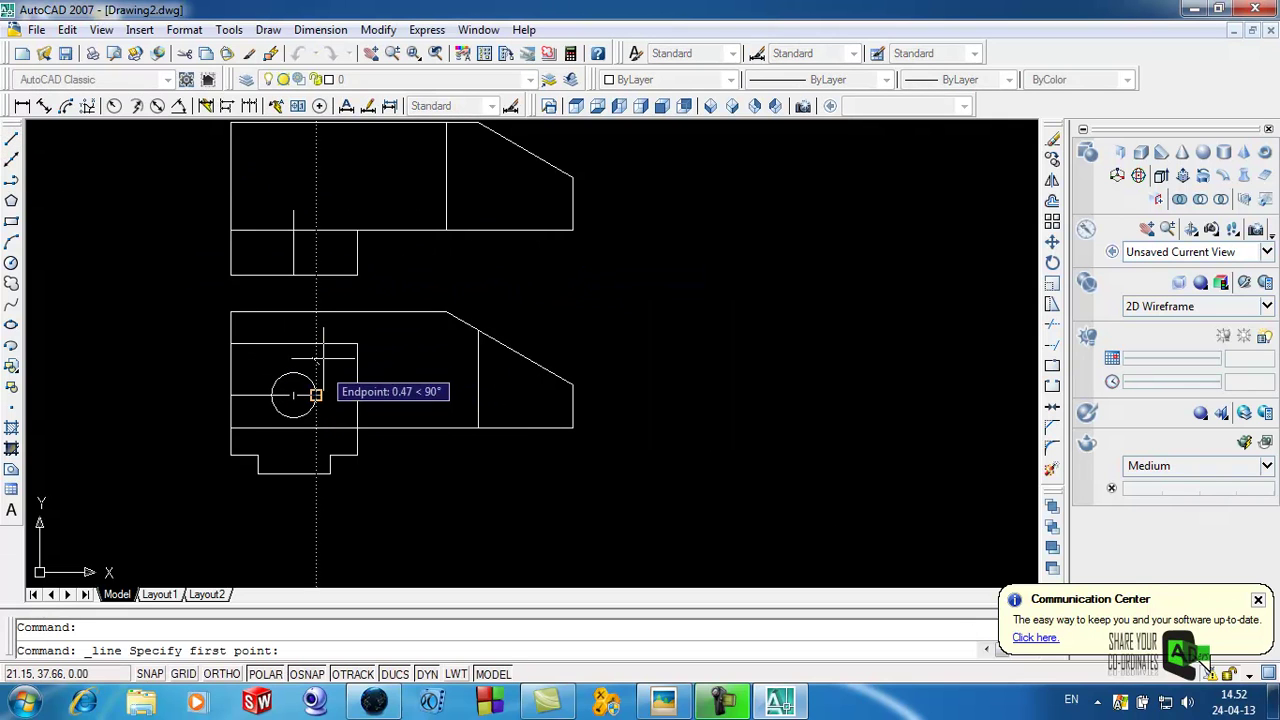
left_click(316, 273)
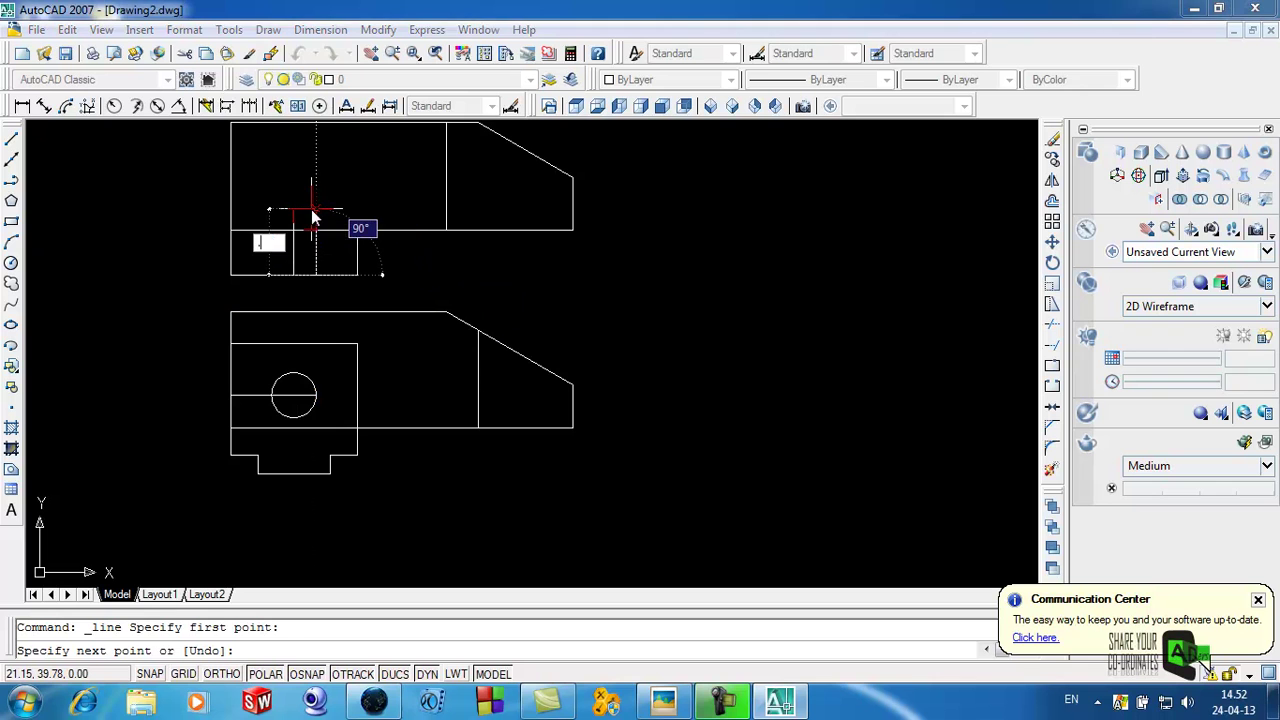
type(".9")
key("Return")
right_click(487, 268)
left_click(505, 282)
Draw a projection line from the hole circle's left edge up into the top view, then select the lines
right_click(571, 272)
left_click(590, 280)
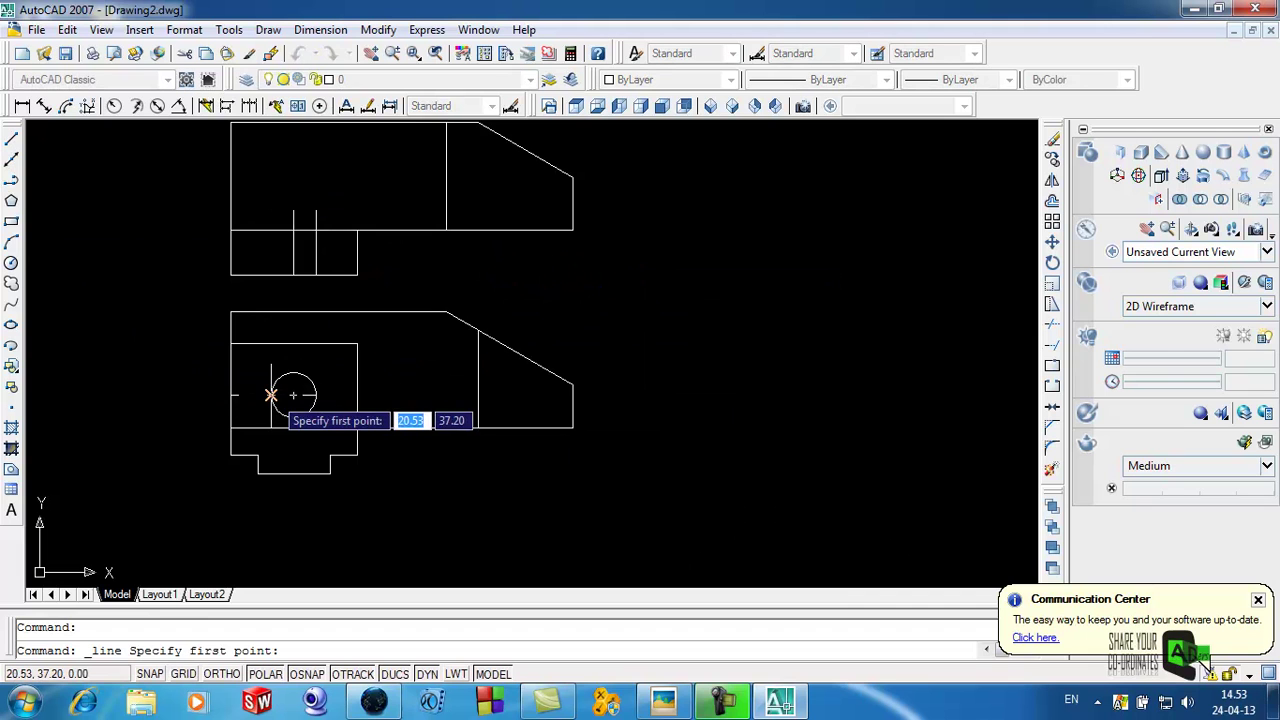
left_click(270, 396)
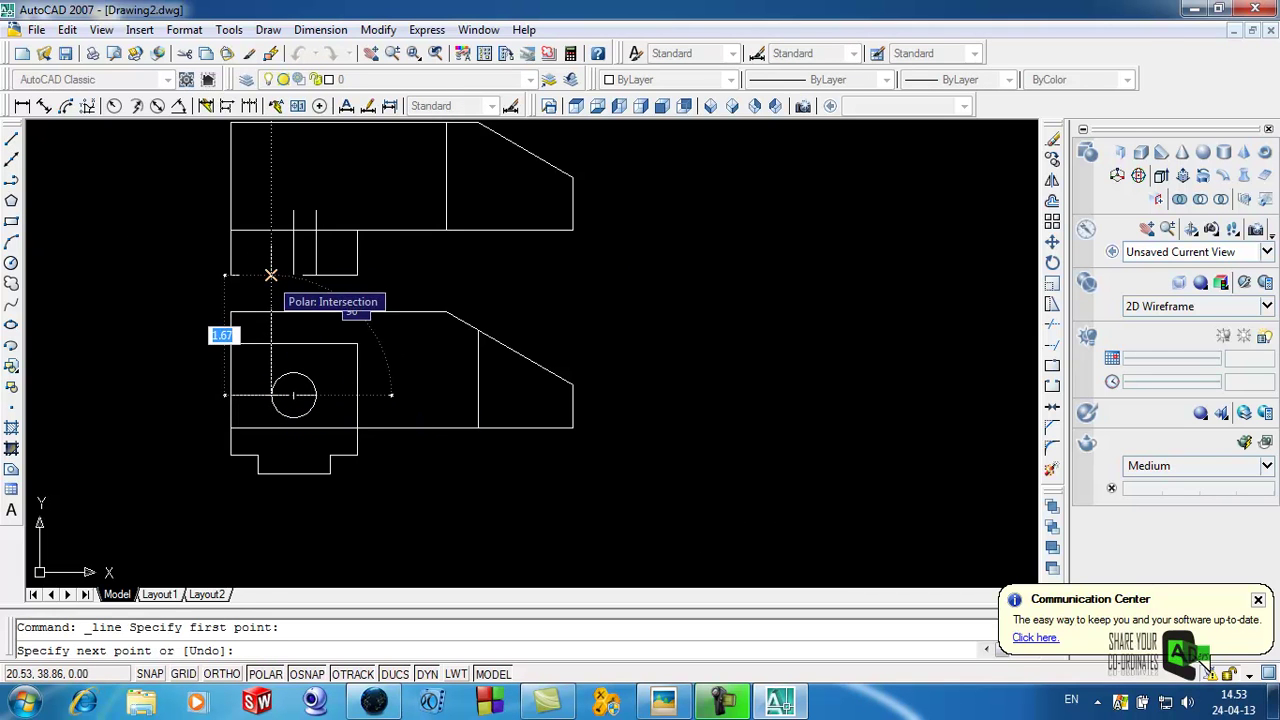
left_click(270, 274)
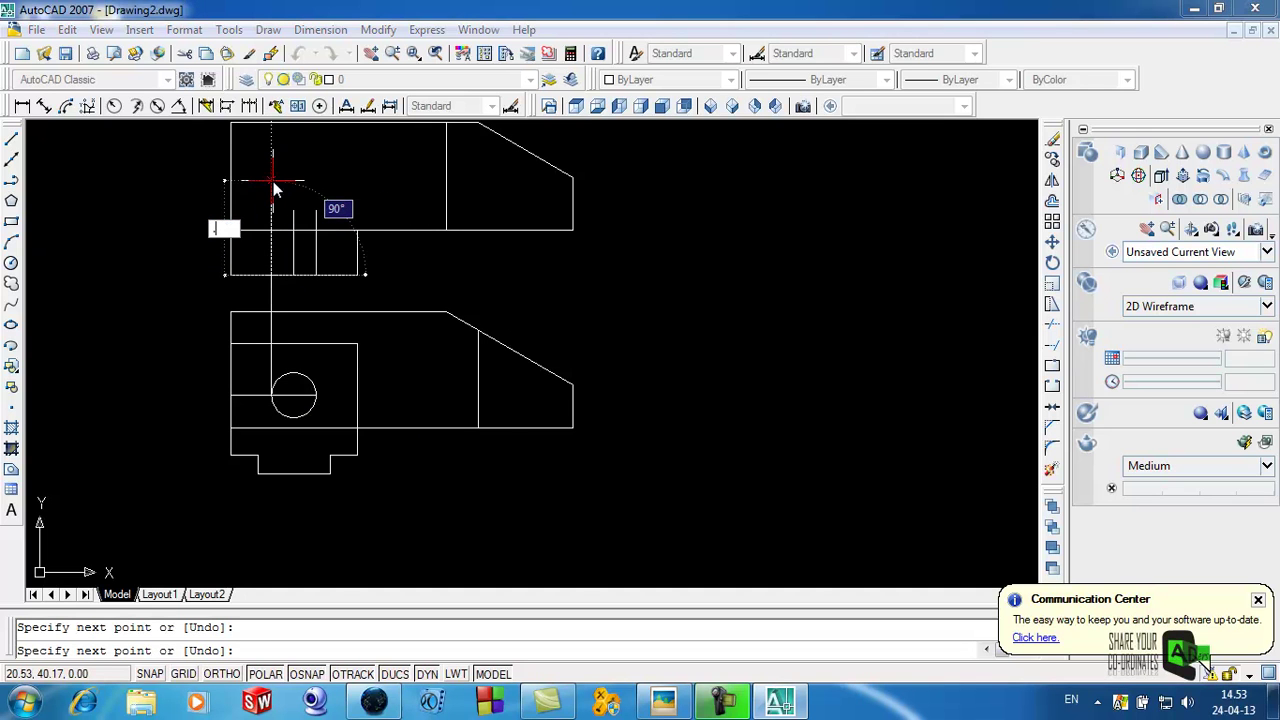
type(".9")
key("Return")
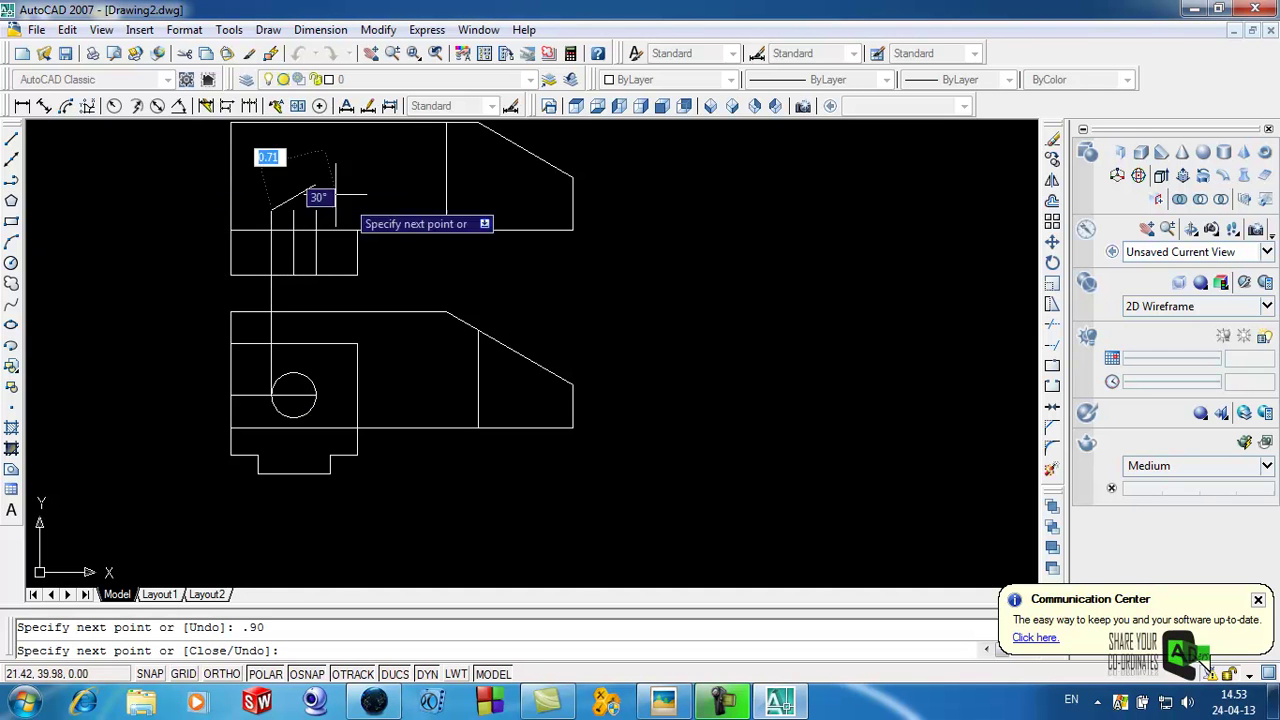
right_click(620, 250)
left_click(632, 262)
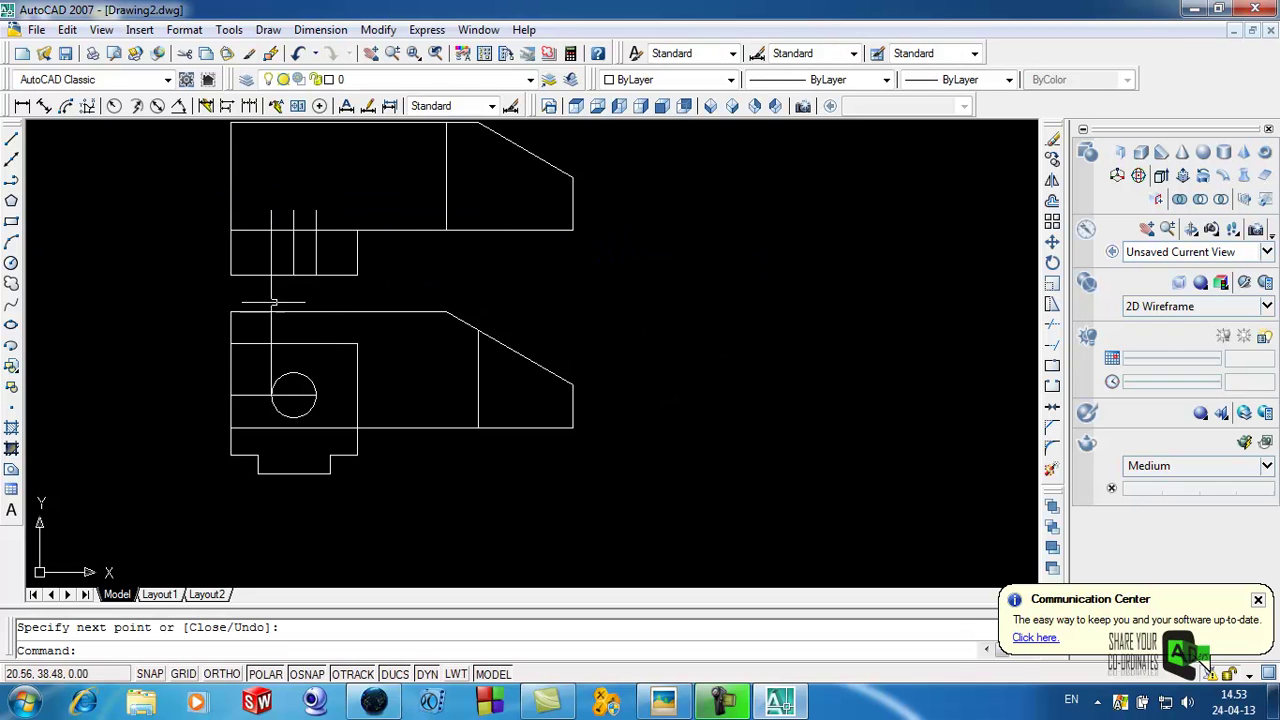
left_click(272, 300)
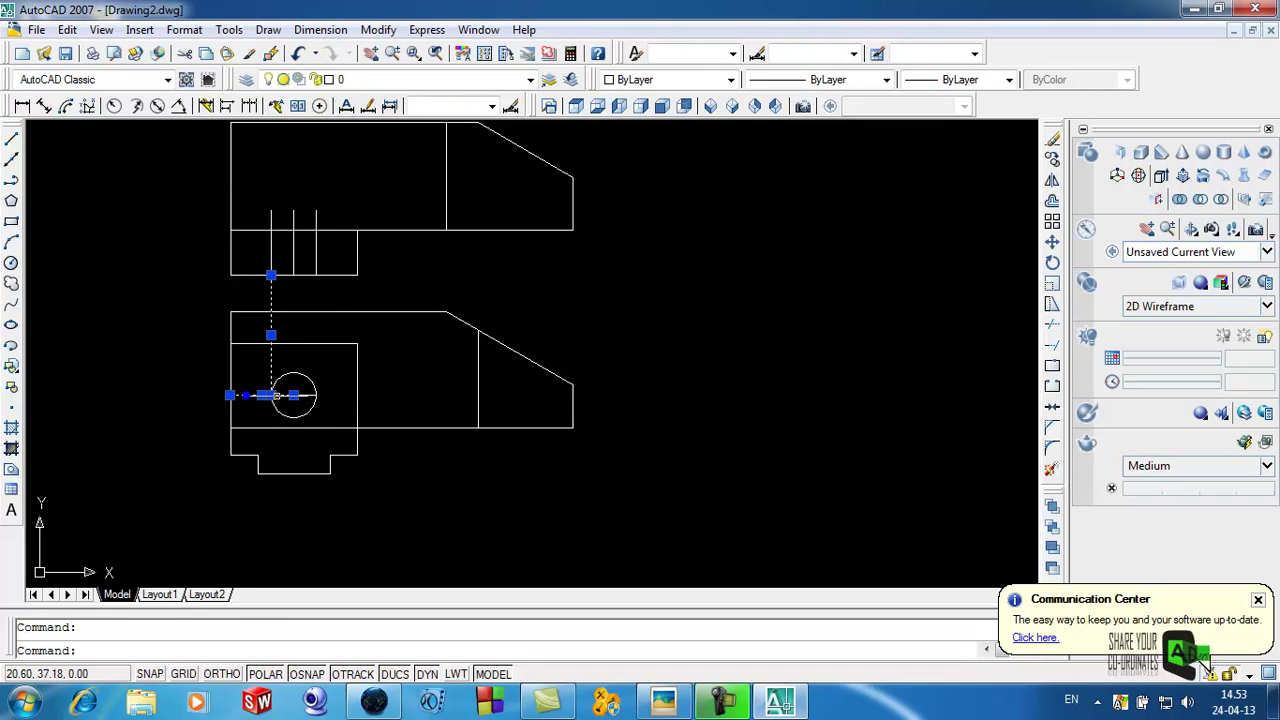
Erase the three selected construction lines and compare the views against 6.jpg
right_click(307, 400)
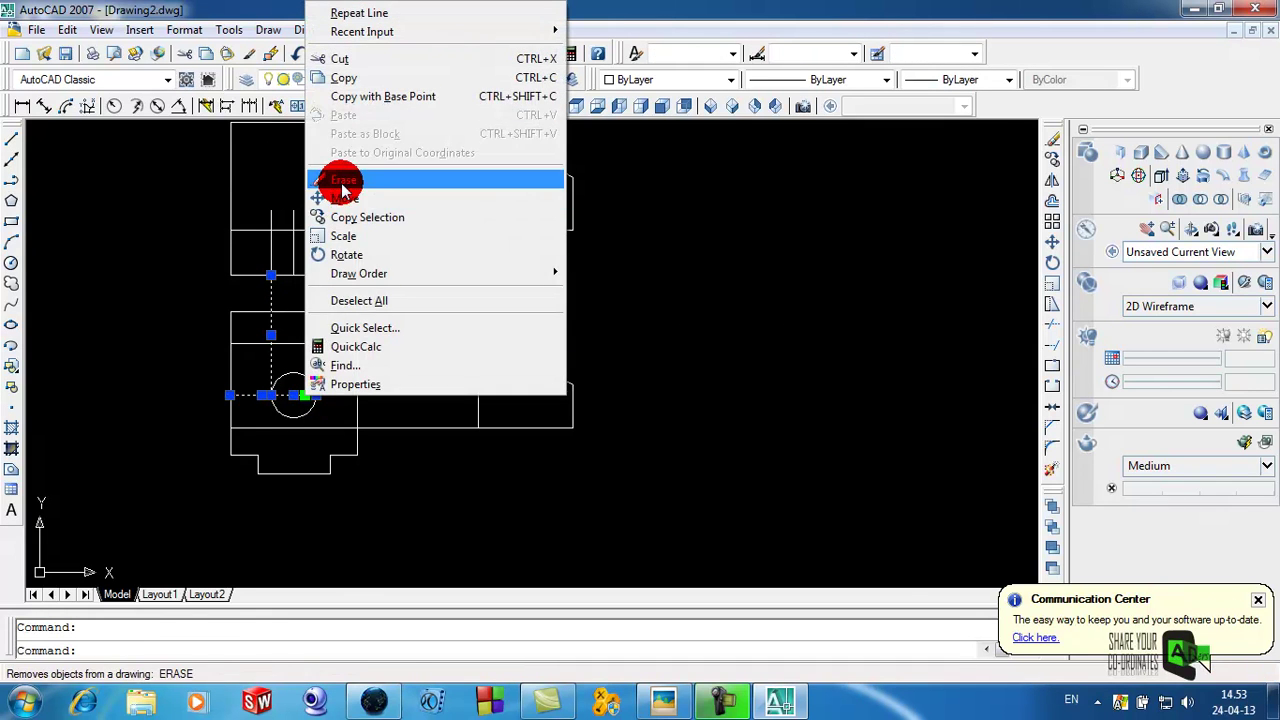
left_click(337, 177)
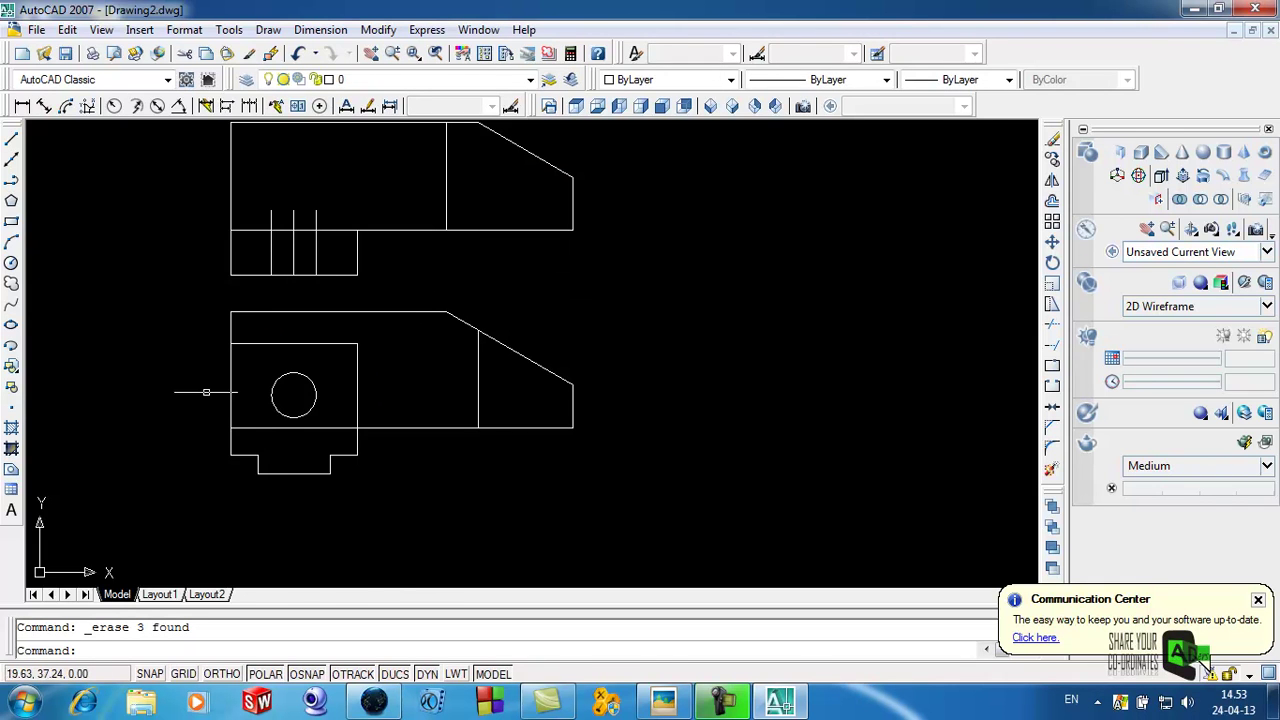
left_click(663, 700)
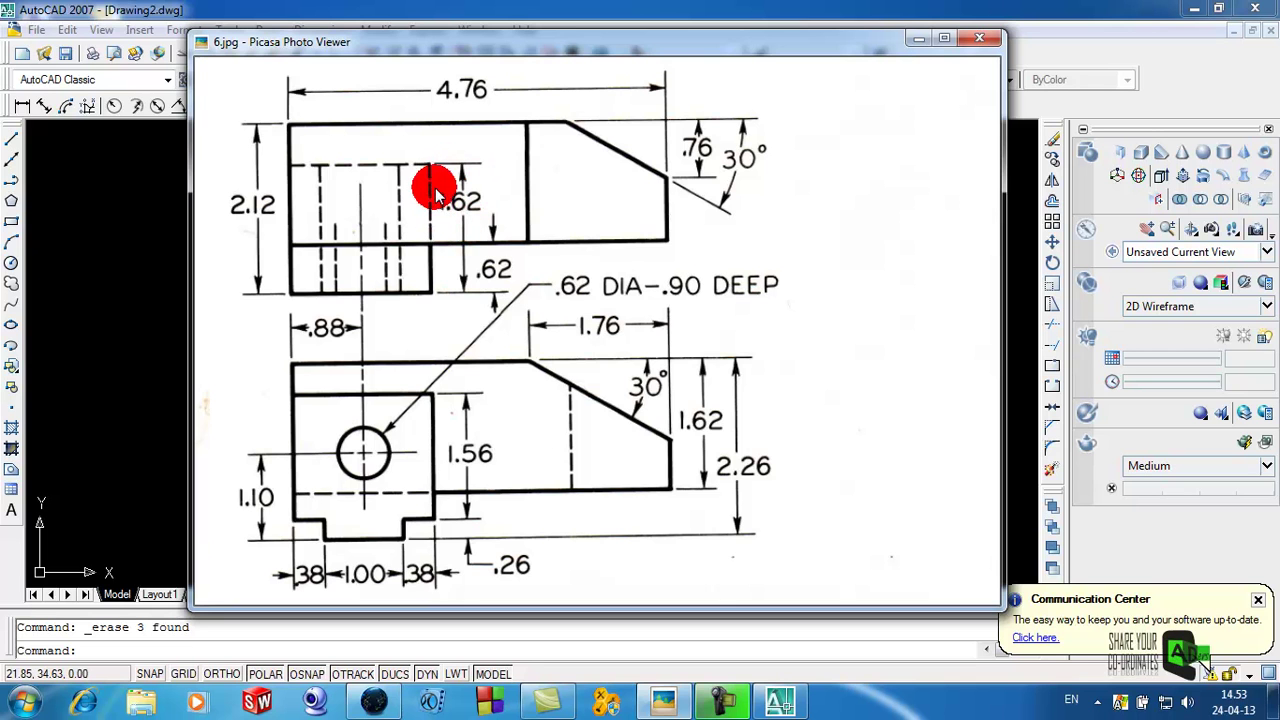
left_click(918, 38)
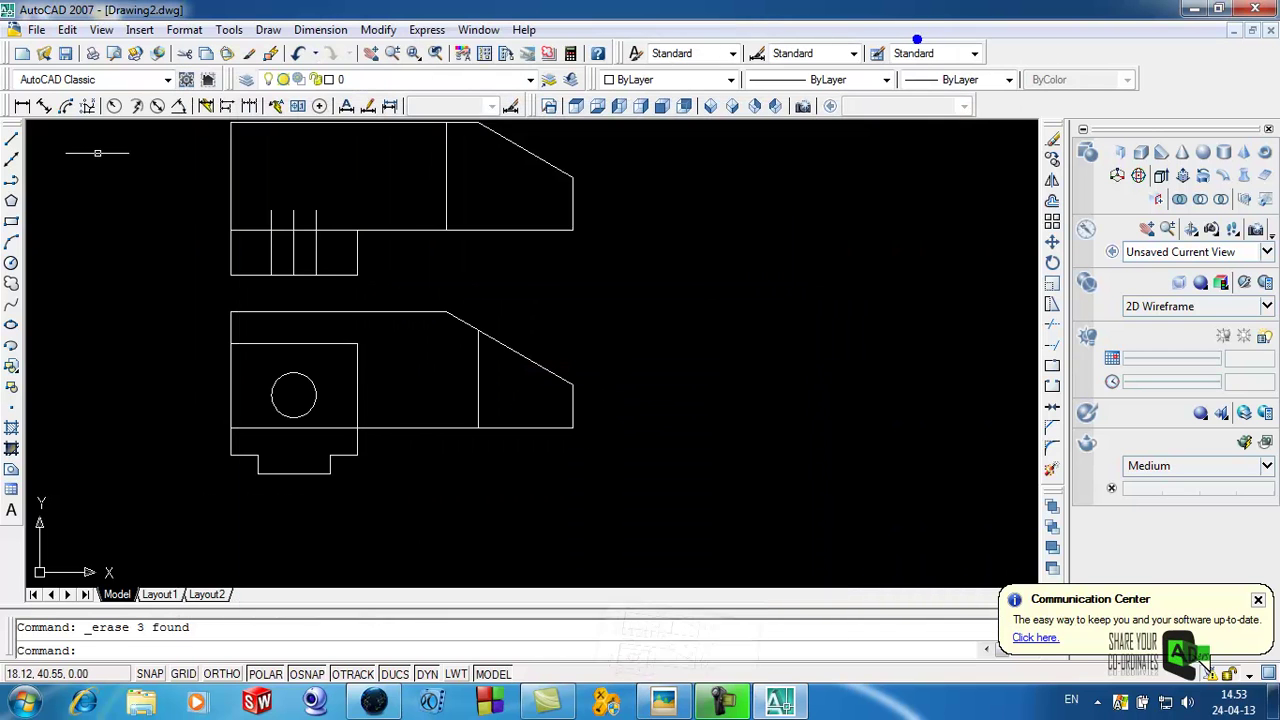
Draw a line 1 unit up from the top view's endpoint and across its left section, then show 6.jpg
left_click(11, 138)
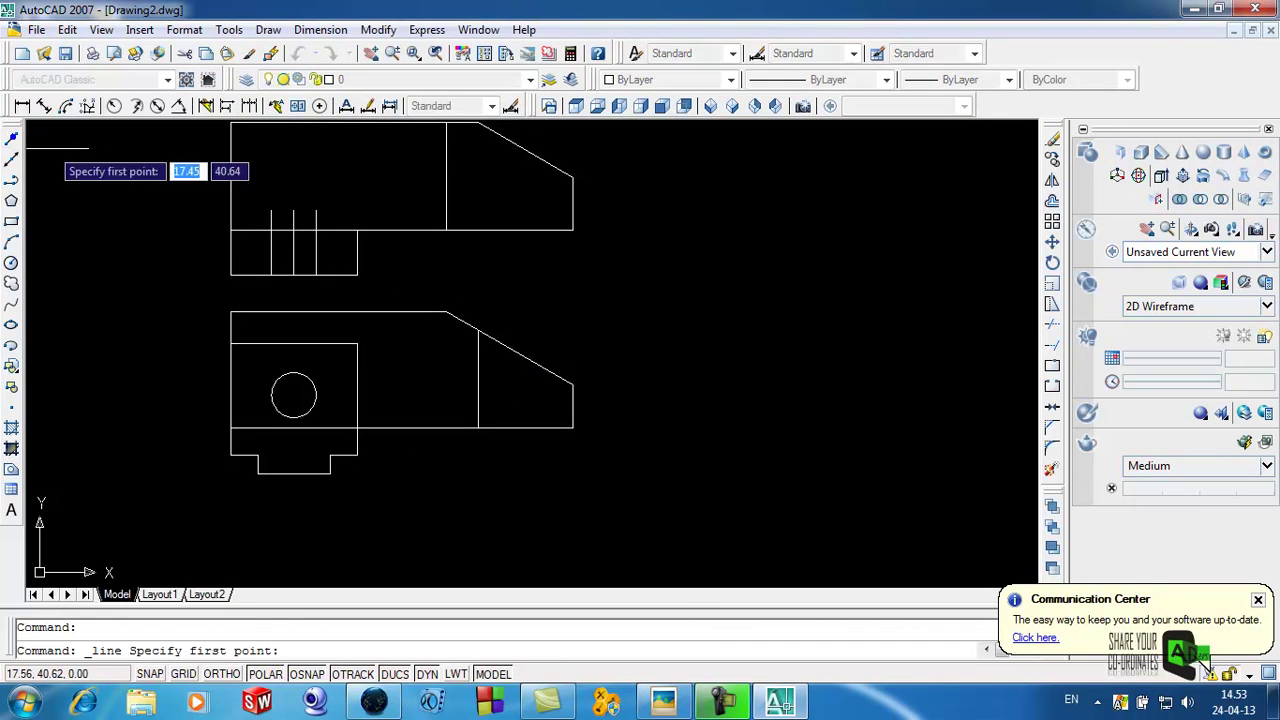
left_click(357, 230)
type("1")
key("Return")
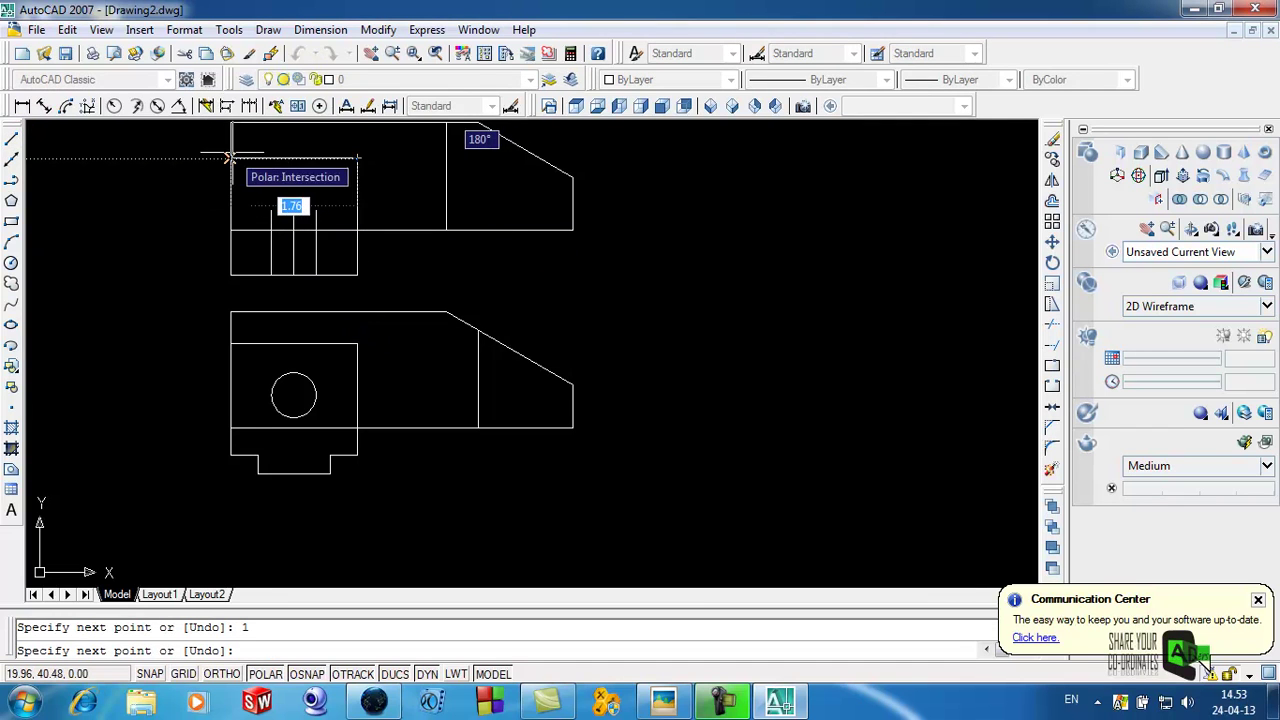
left_click(231, 158)
right_click(231, 158)
left_click(250, 166)
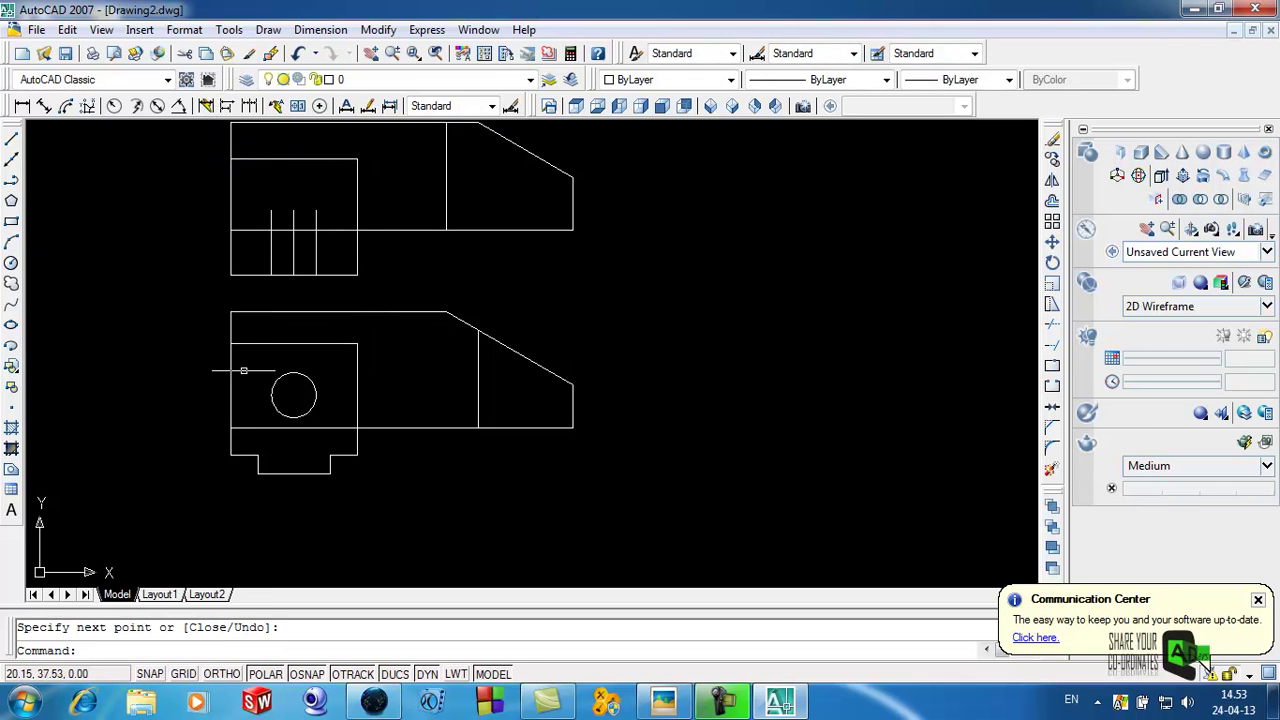
left_click(563, 584)
left_click(672, 700)
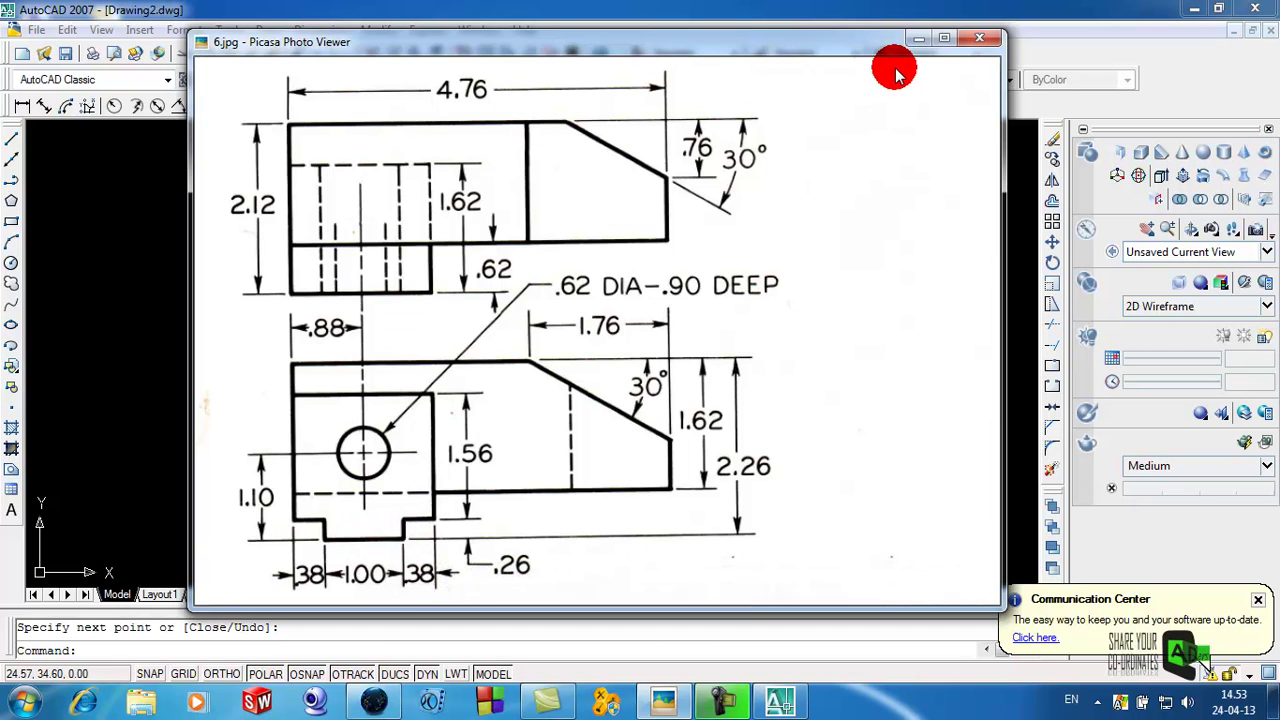
Minimize the 6.jpg reference and start a new line in Drawing2.dwg
left_click(920, 40)
left_click(11, 138)
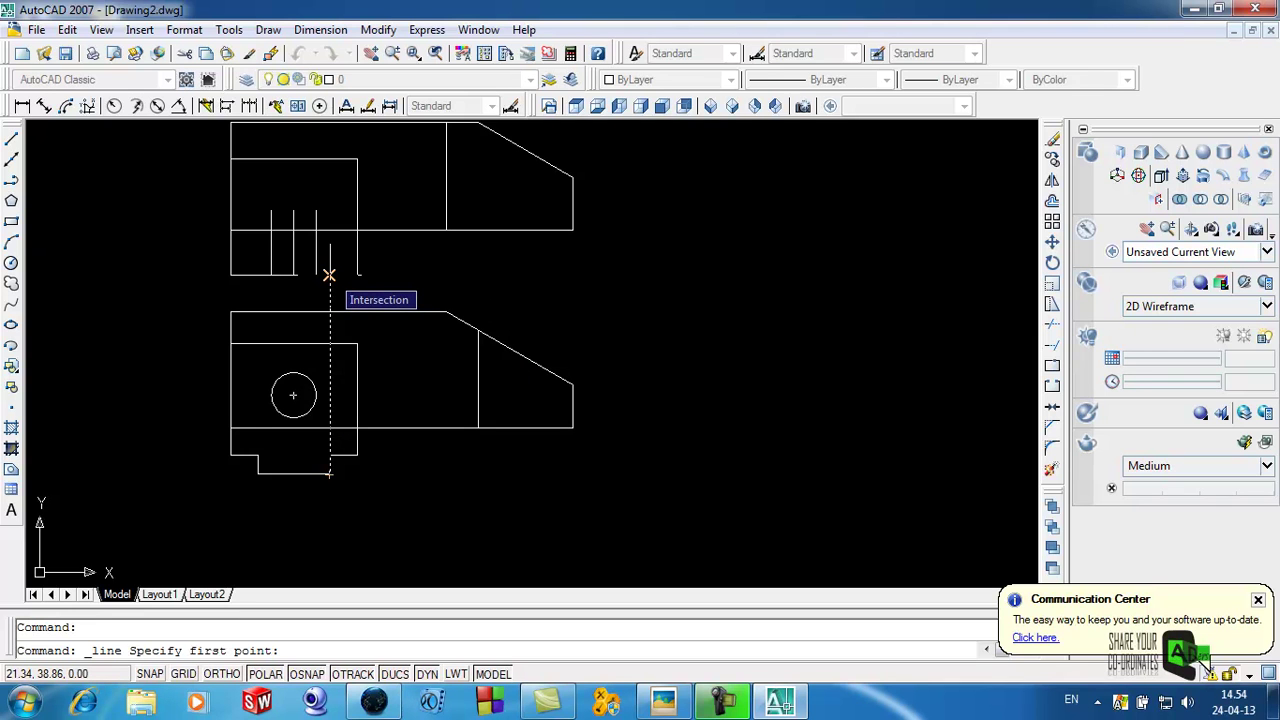
Draw a vertical line from the notch intersection up into the top view
left_click(329, 274)
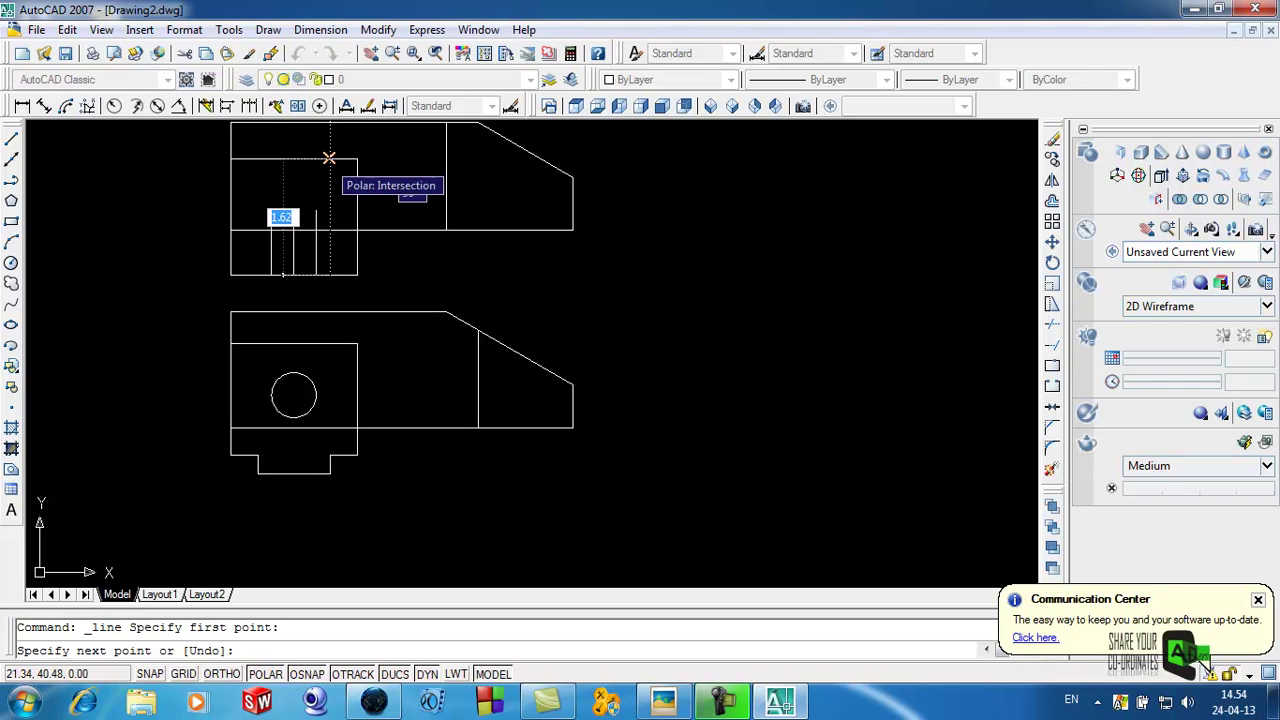
left_click(329, 158)
right_click(333, 160)
left_click(365, 174)
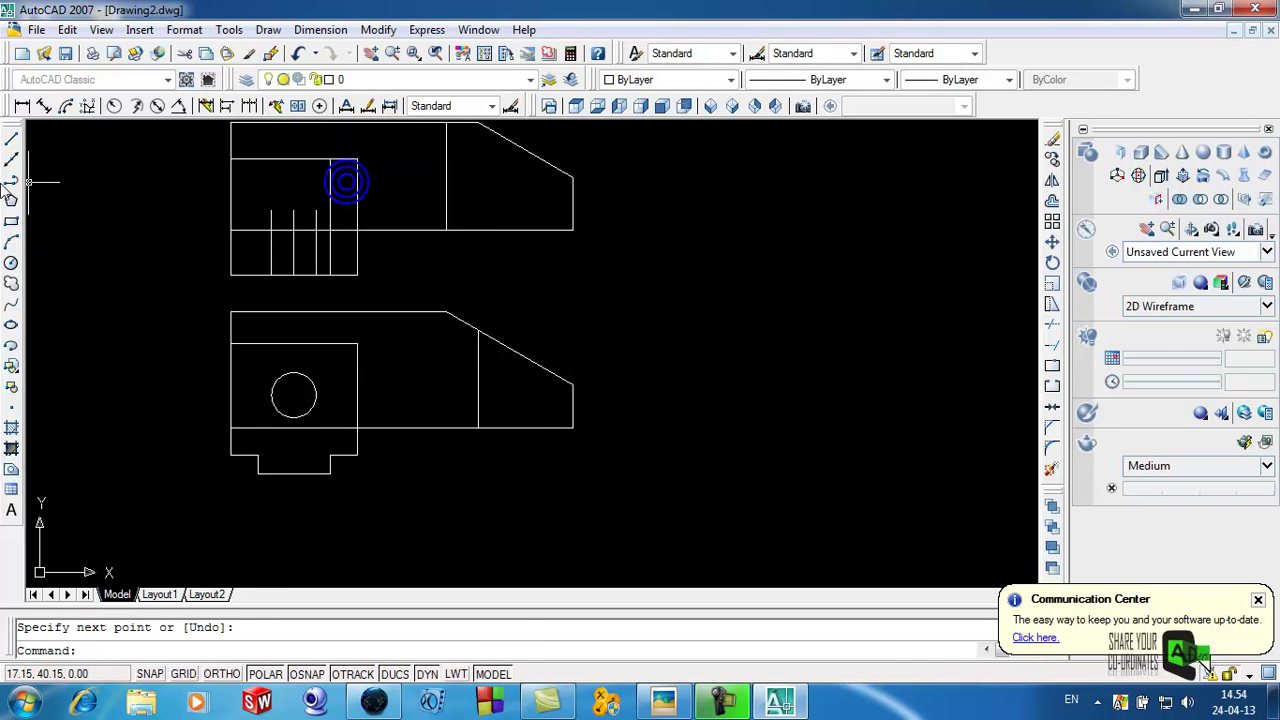
Draw a second vertical line from the notch's other edge into the top view, then bring up the 6.jpg reference
left_click(10, 150)
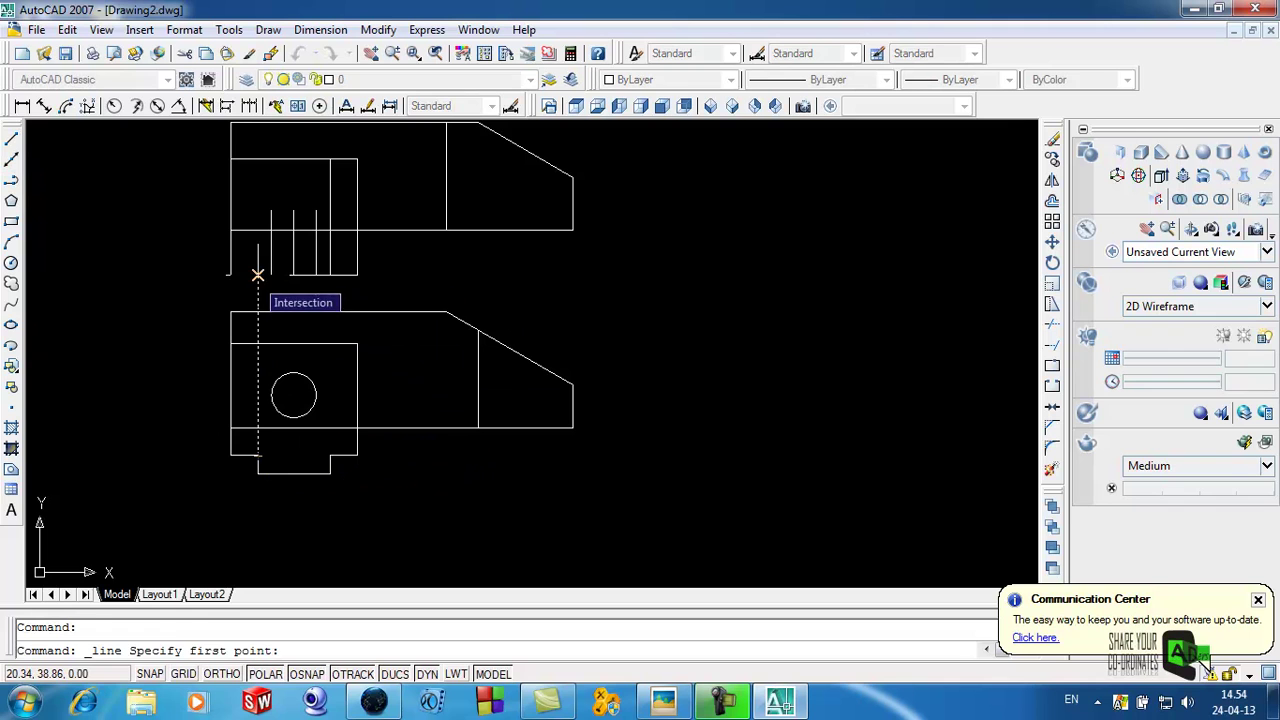
left_click(258, 274)
left_click(258, 160)
right_click(258, 162)
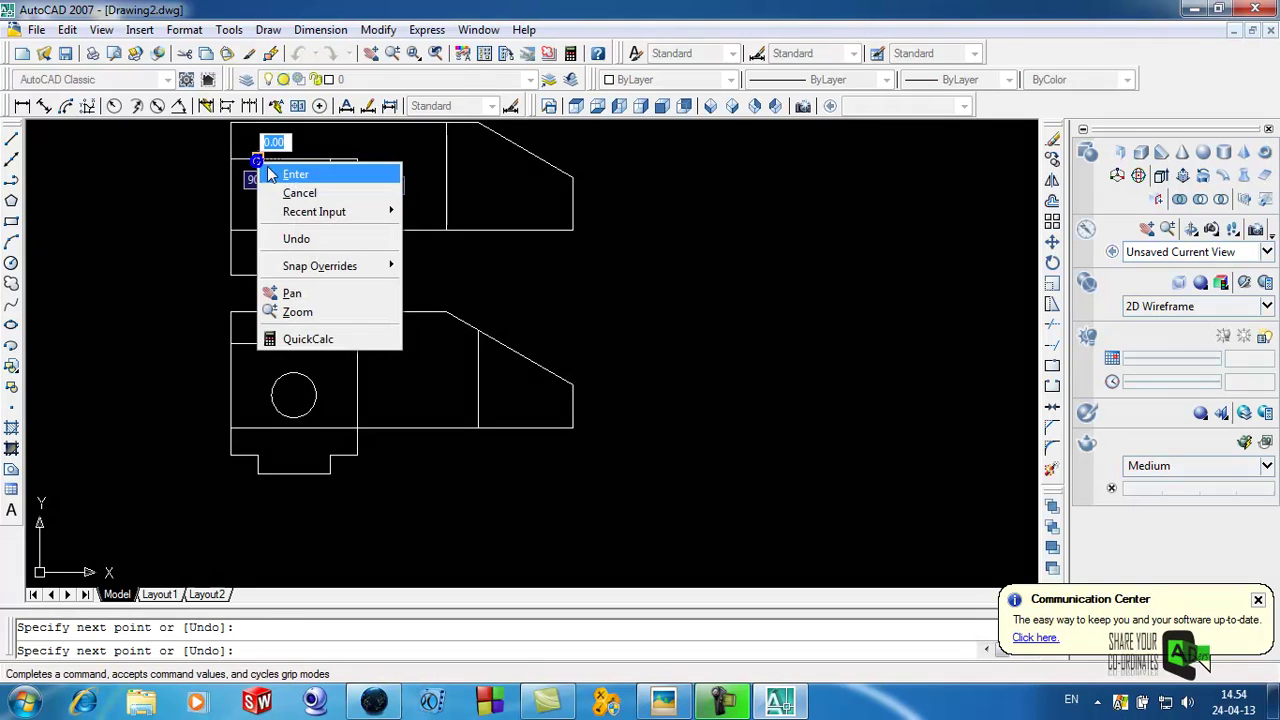
left_click(295, 175)
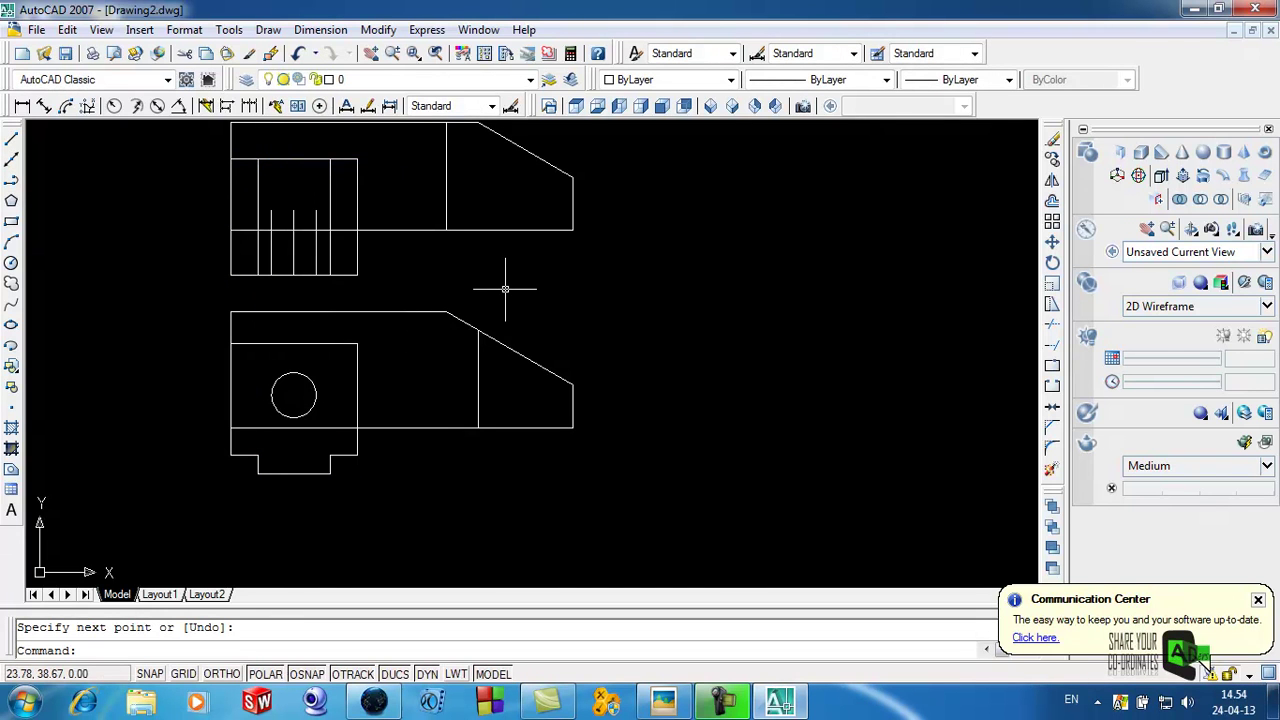
left_click(663, 700)
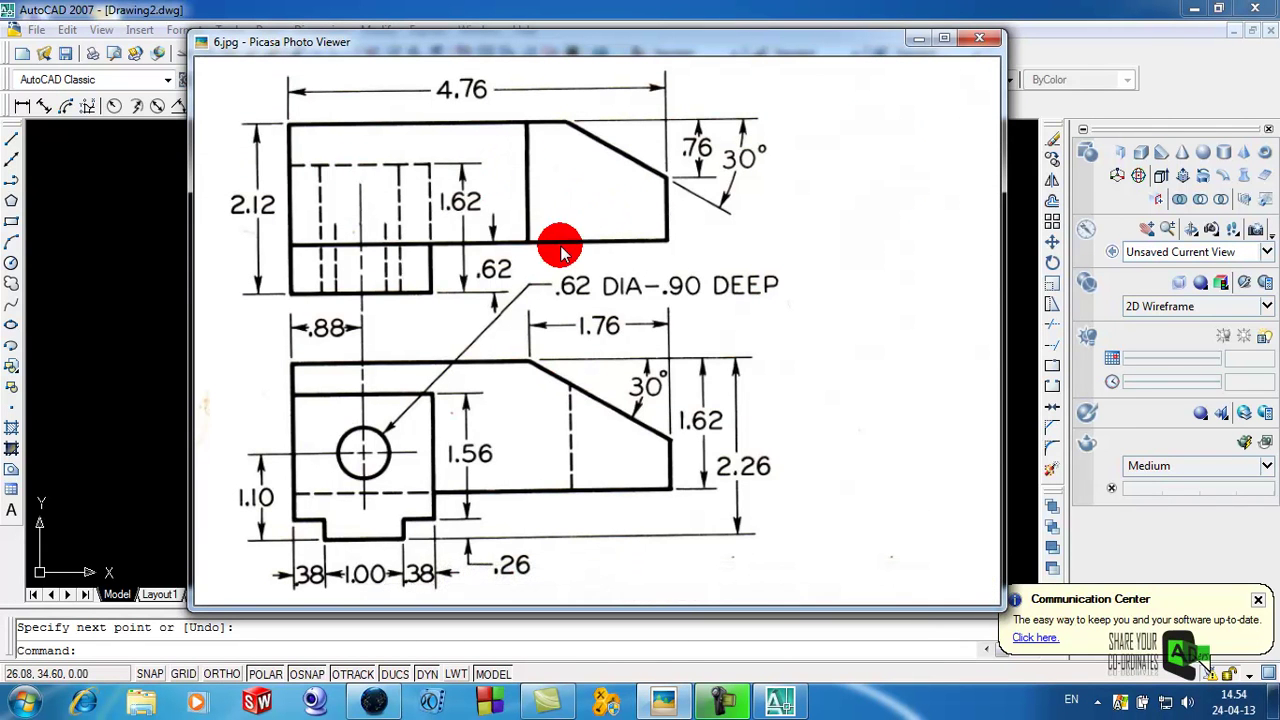
Minimize the Picasa reference window to return to the AutoCAD drawing
left_click(918, 40)
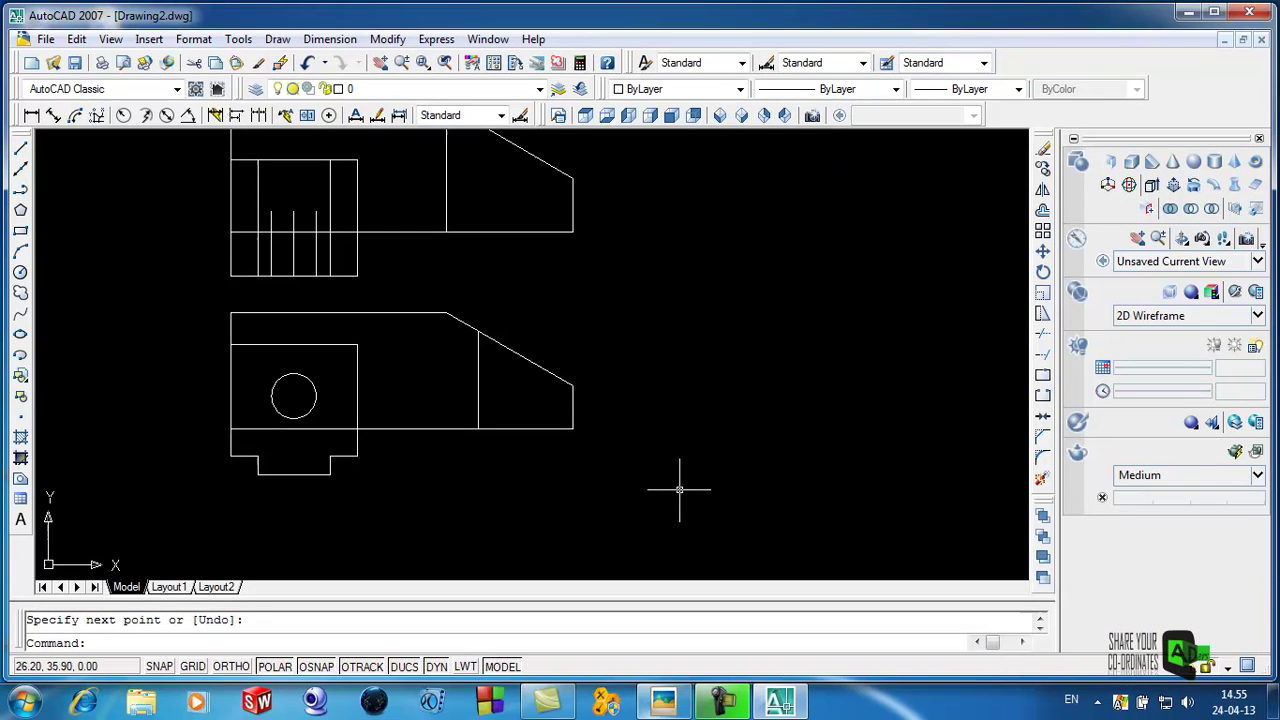
Load the CENTER2 linetype through the Linetype Manager
left_click(894, 89)
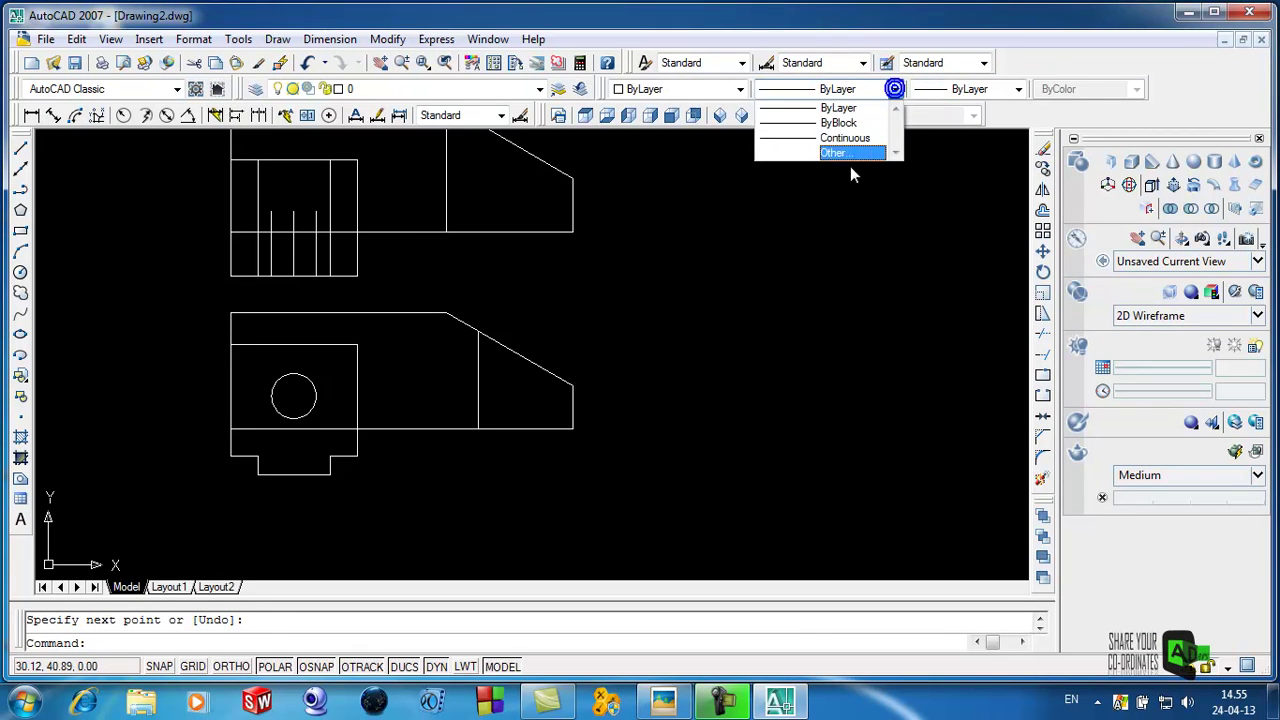
left_click(829, 155)
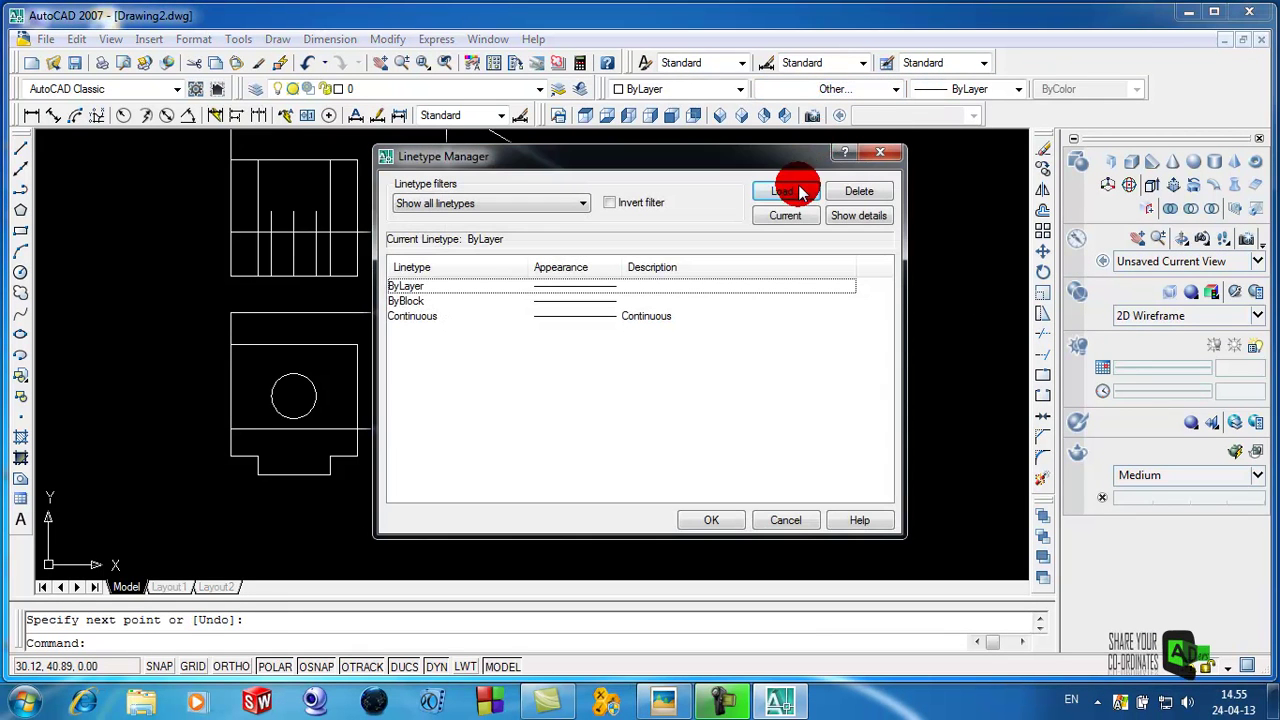
left_click(788, 192)
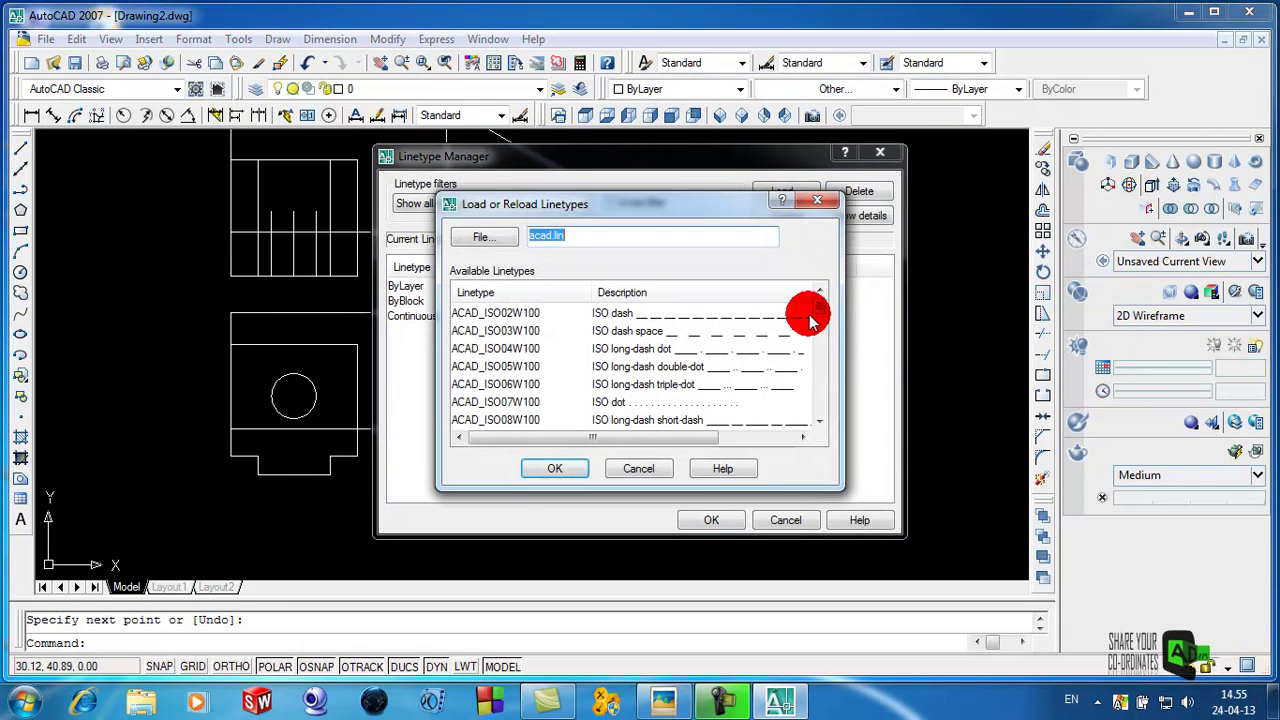
left_click_drag(820, 312, 797, 364)
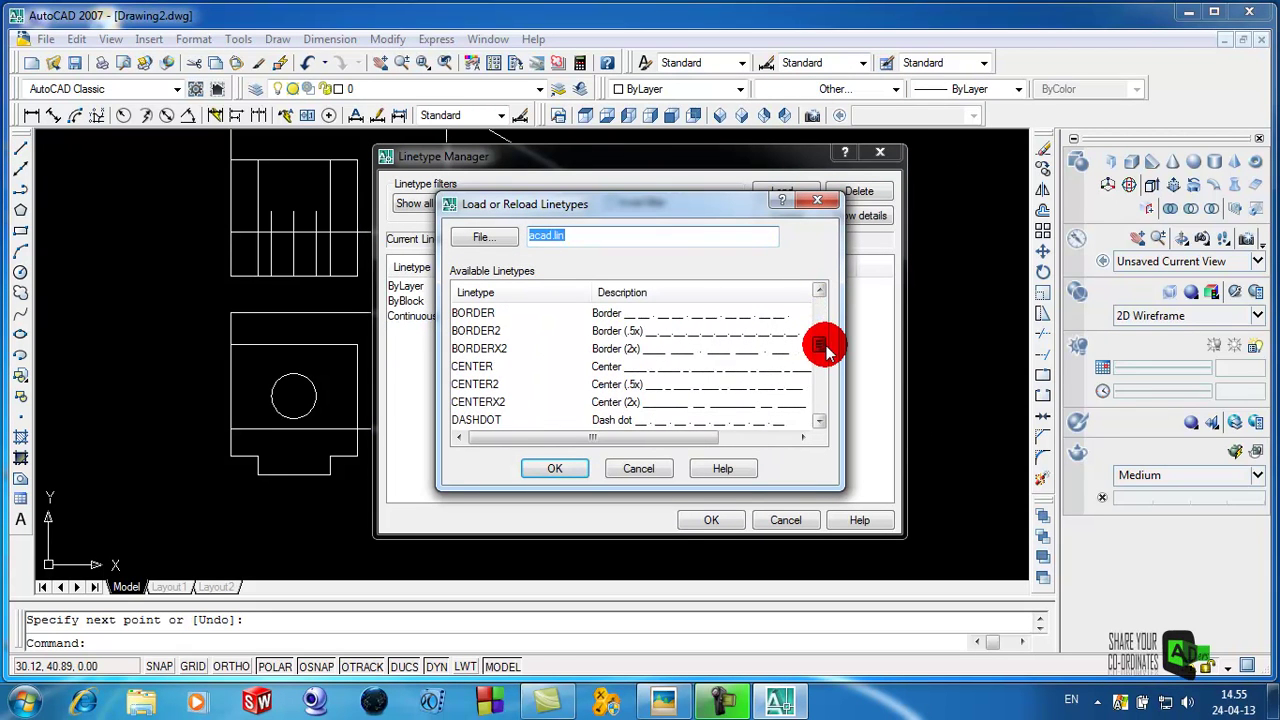
left_click(463, 366)
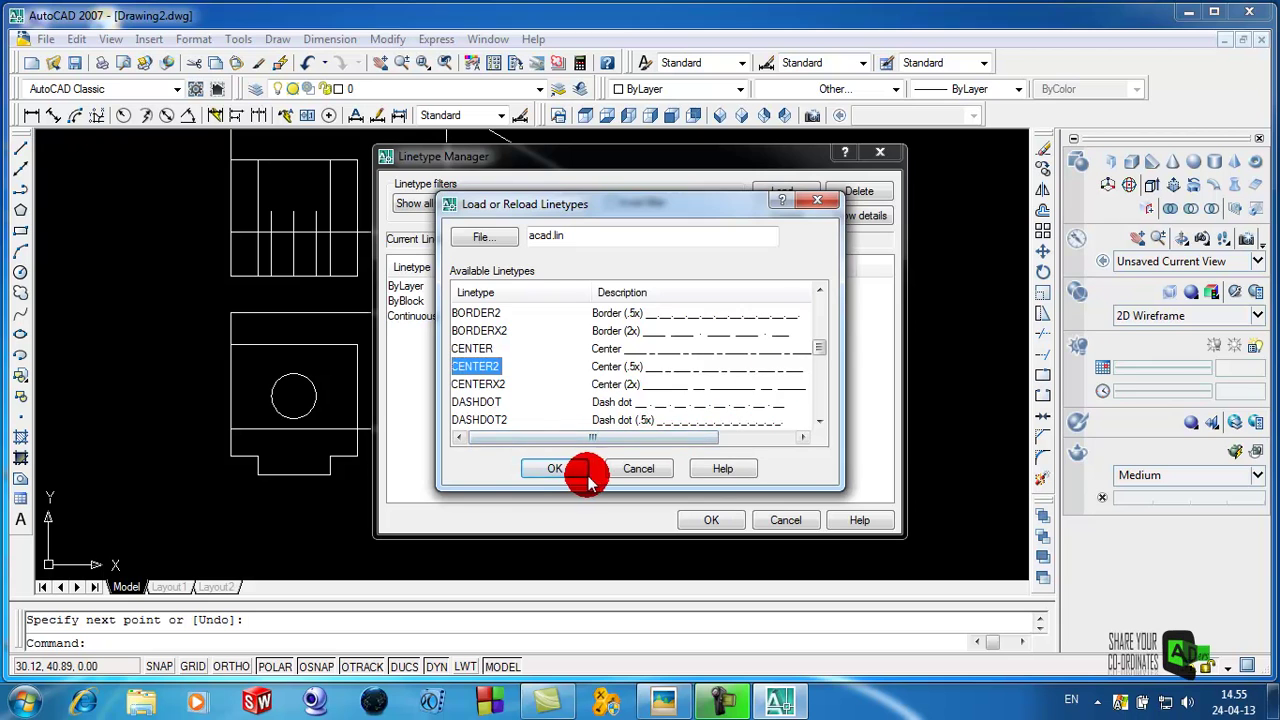
left_click(566, 470)
Load the HIDDEN2 linetype as well and close the Linetype Manager
left_click(790, 191)
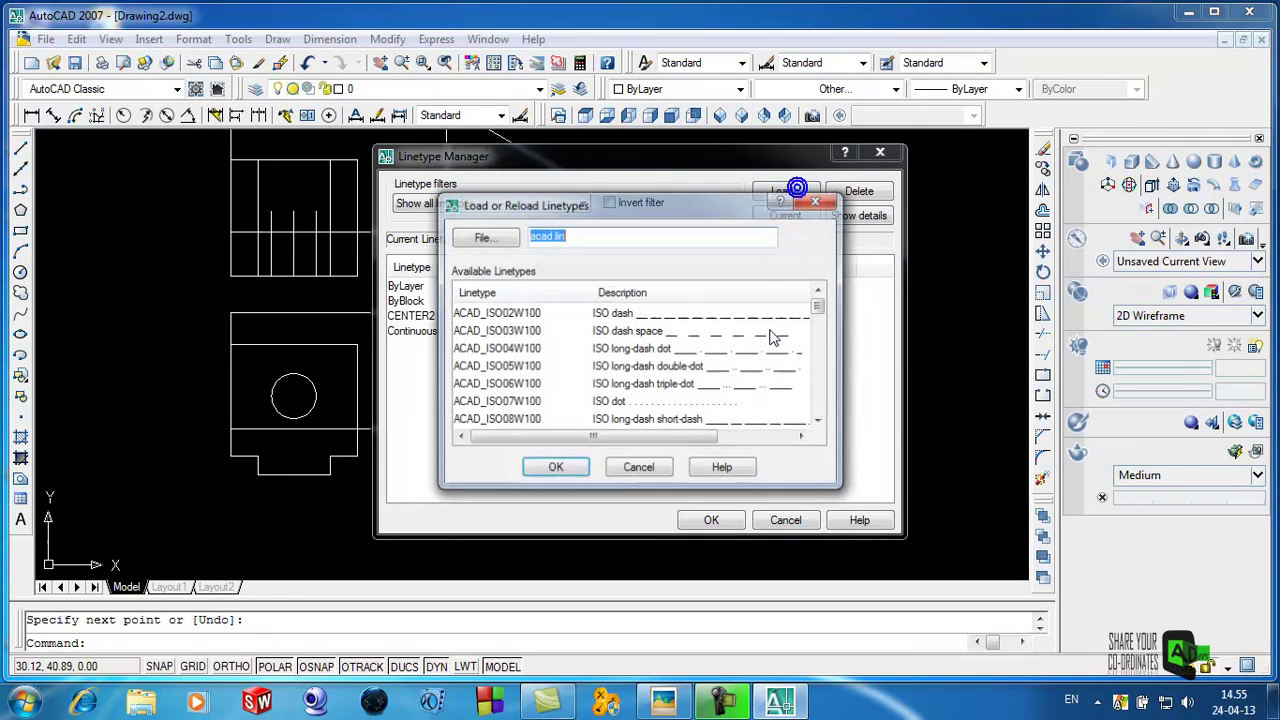
left_click_drag(818, 298, 813, 396)
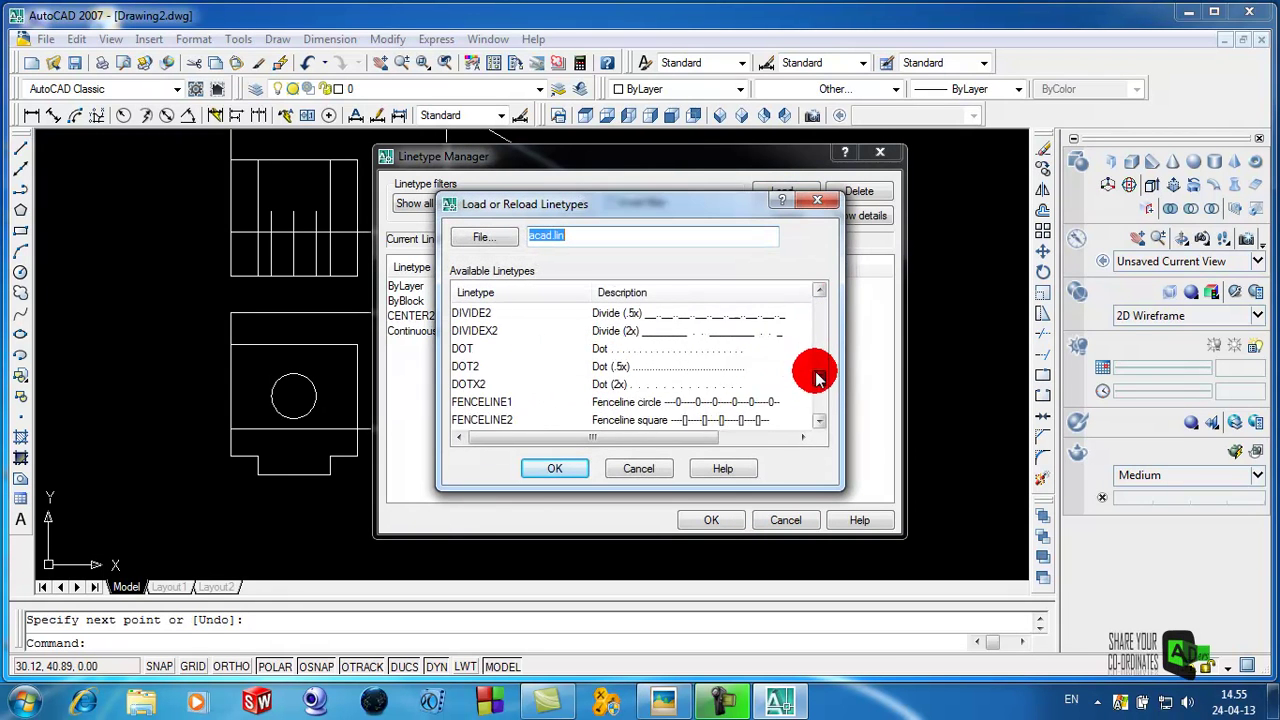
left_click(474, 348)
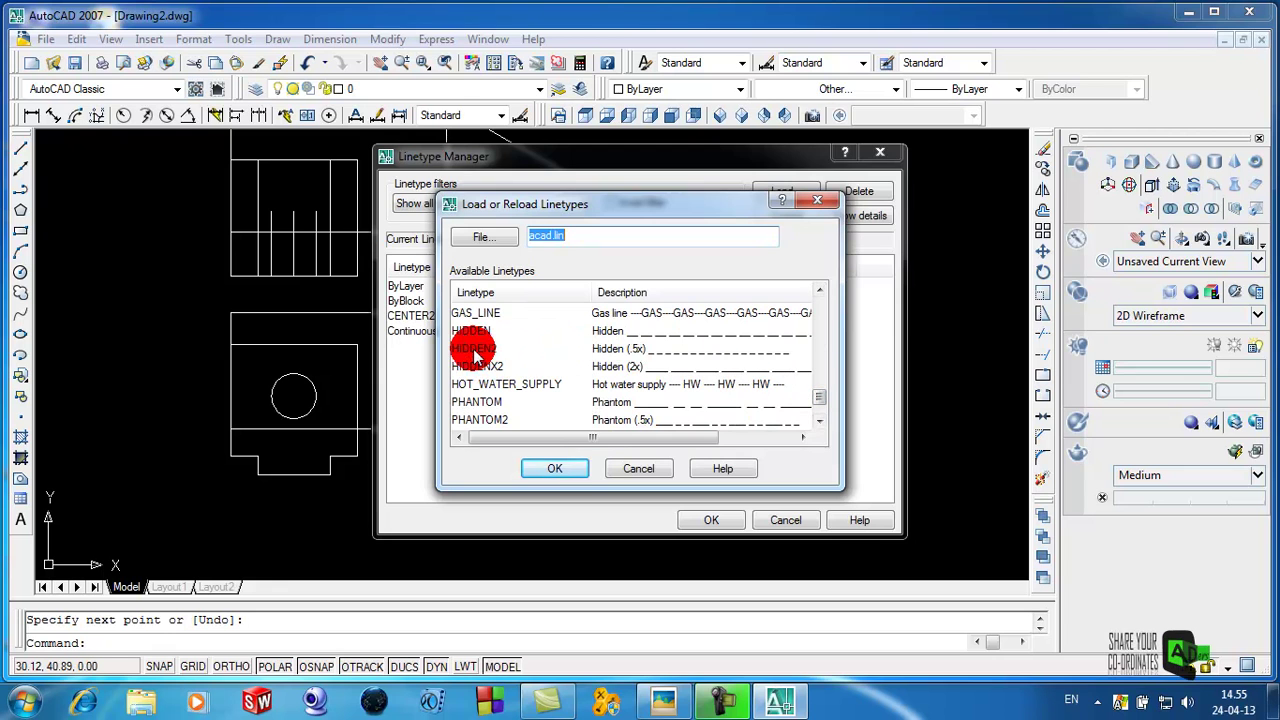
left_click(555, 468)
left_click(732, 519)
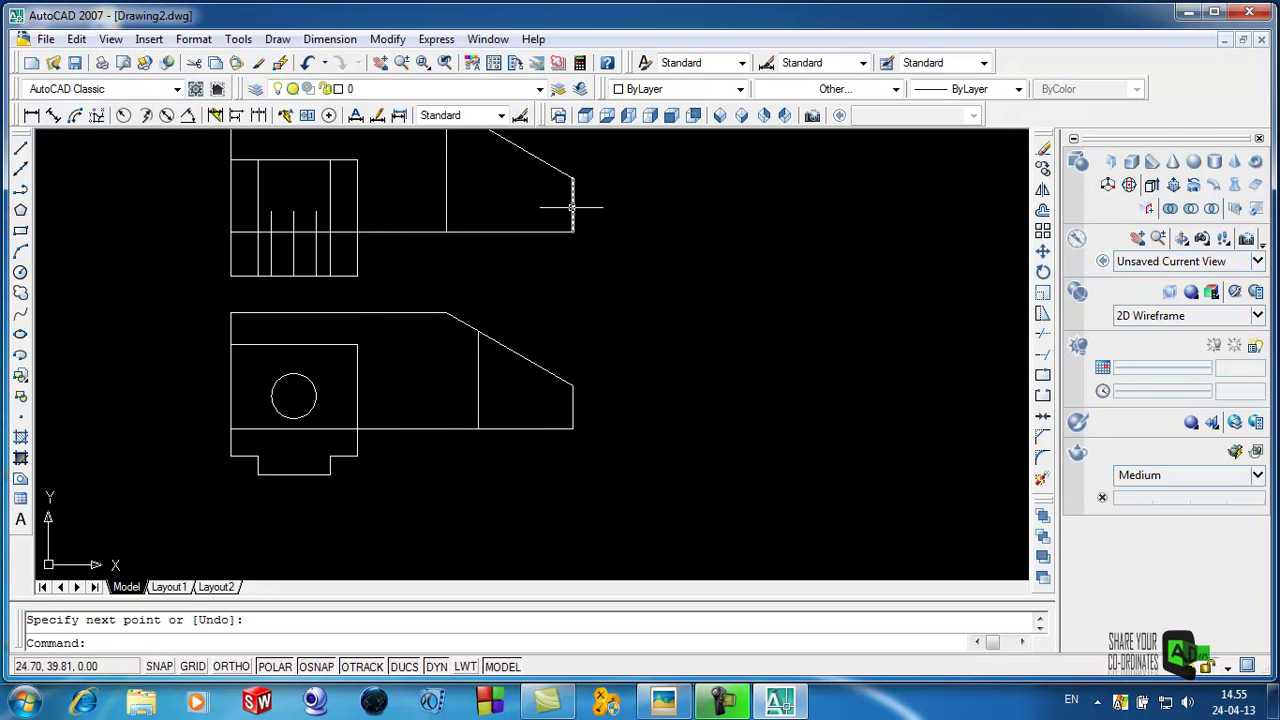
Select the internal hidden edges in the top and front views and give them the HIDDEN2 linetype
key("Return")
left_click(357, 177)
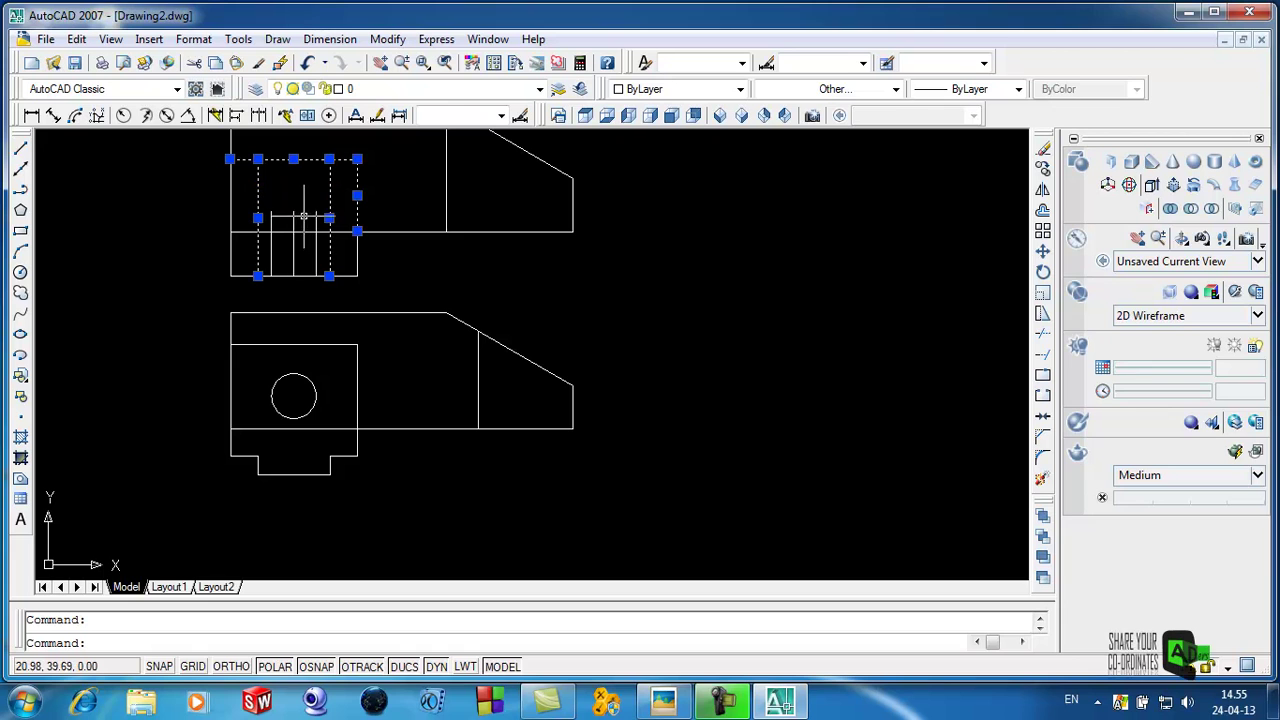
left_click(271, 215)
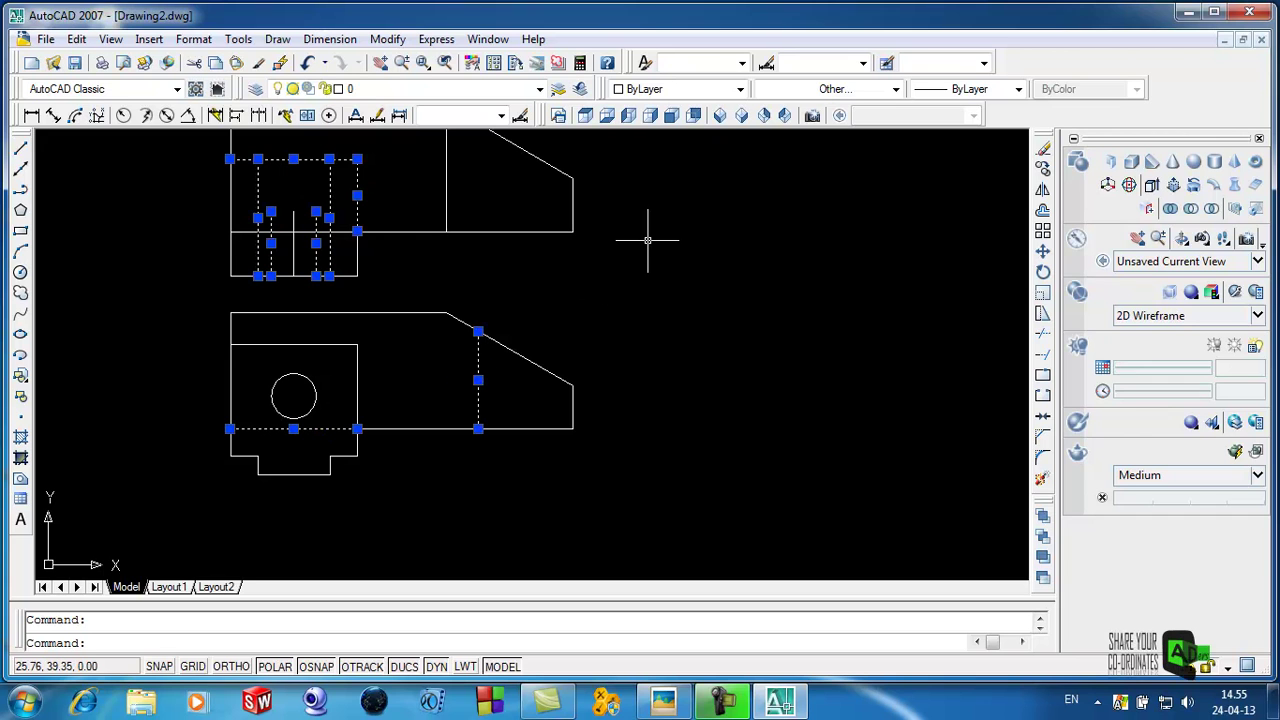
left_click(865, 93)
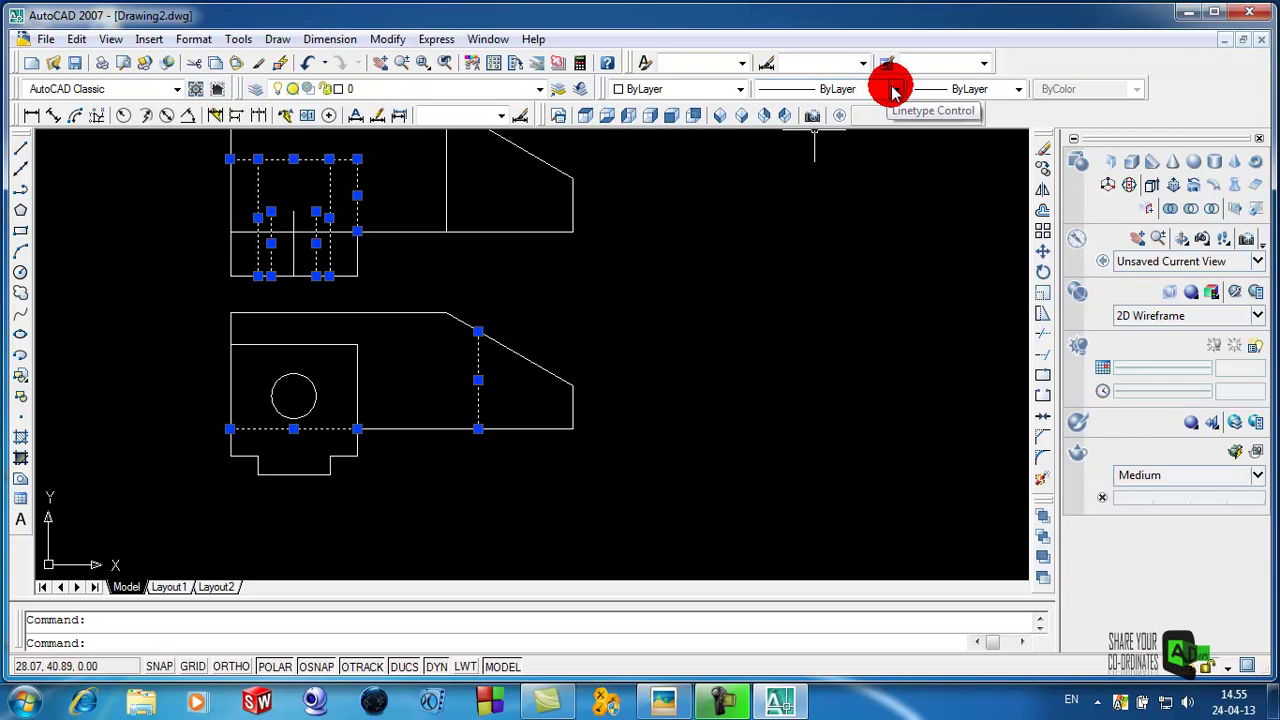
left_click(888, 92)
left_click(841, 168)
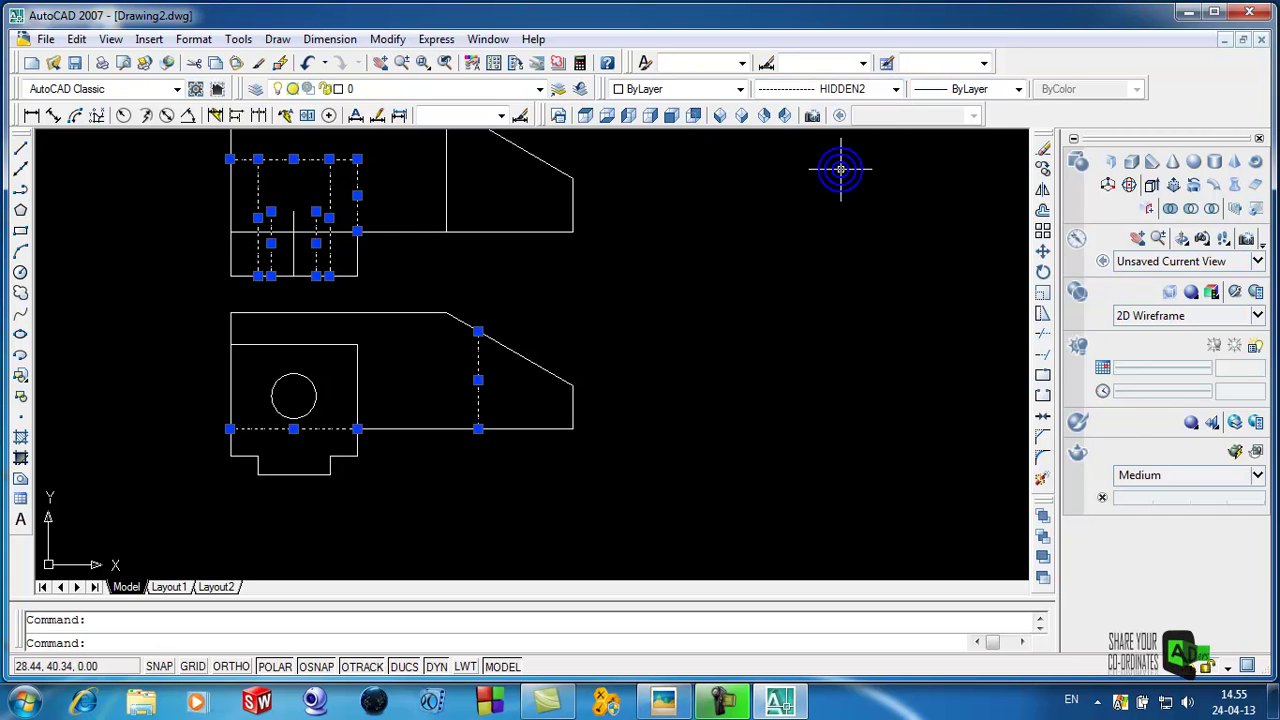
scroll(623, 268, "up", 2)
scroll(622, 277, "down", 3)
scroll(621, 273, "up", 1)
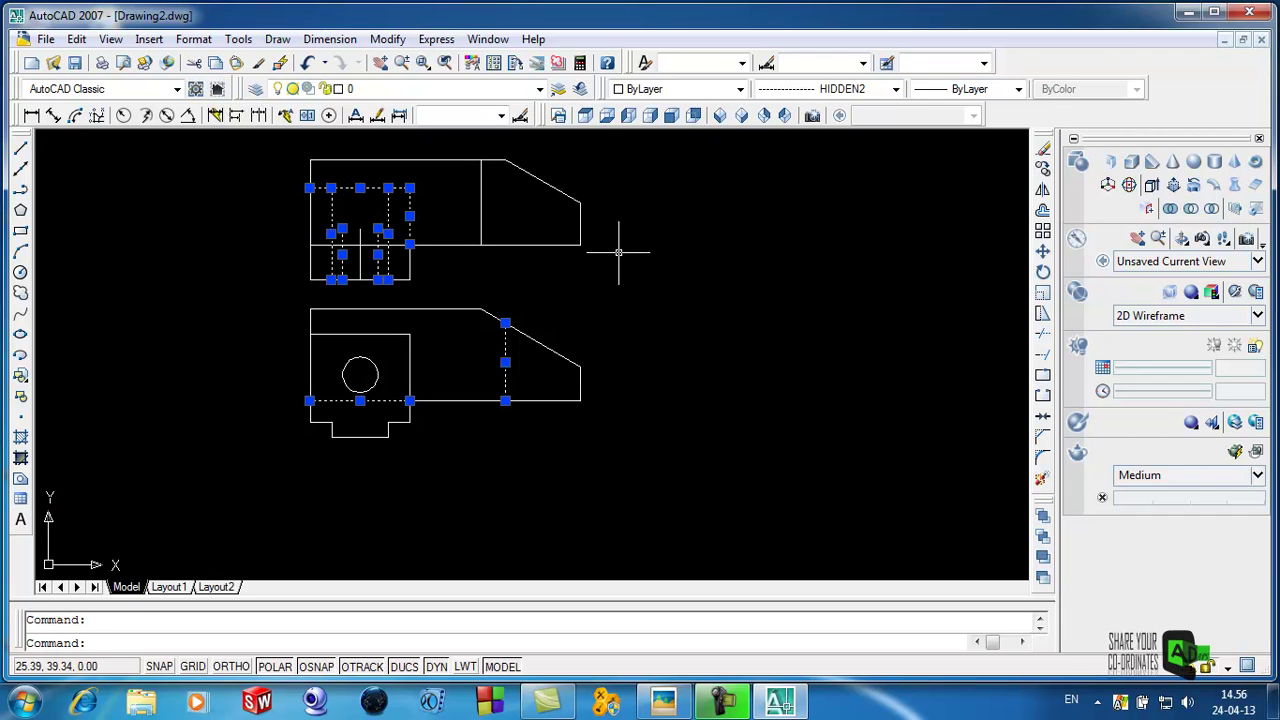
key("Escape")
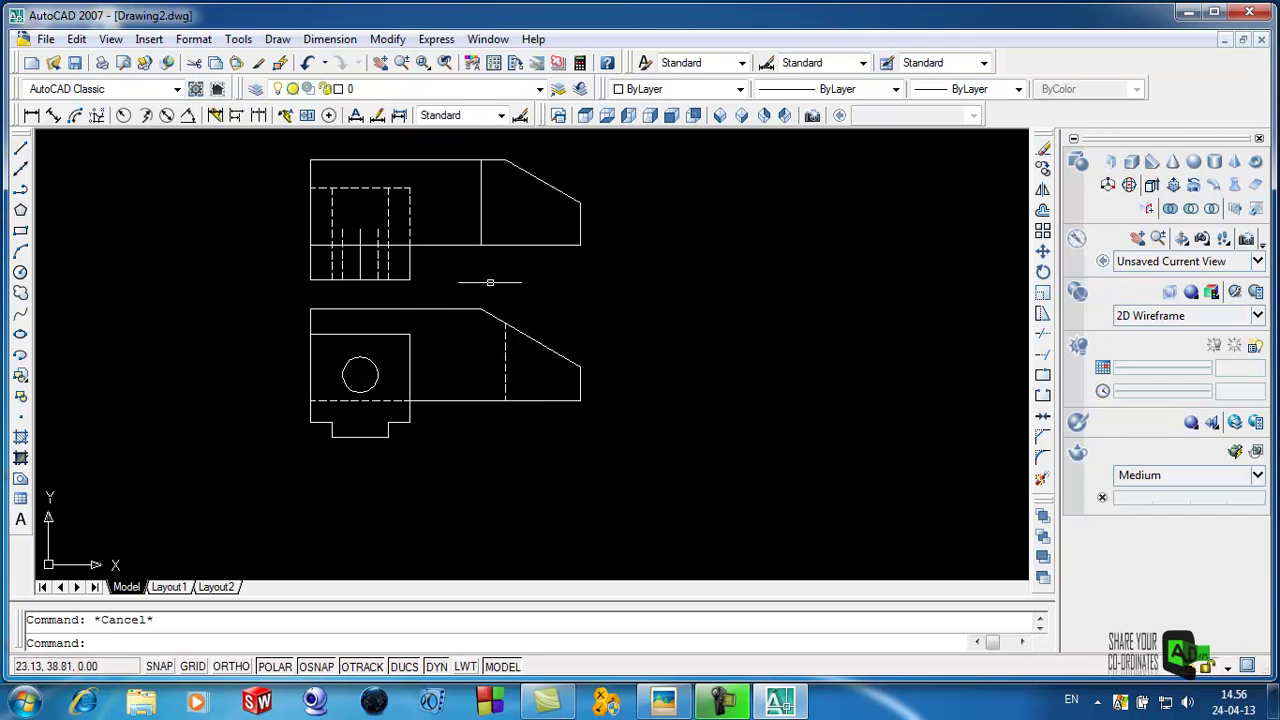
Give the vertical axis line through the hole the CENTER2 linetype
left_click(360, 258)
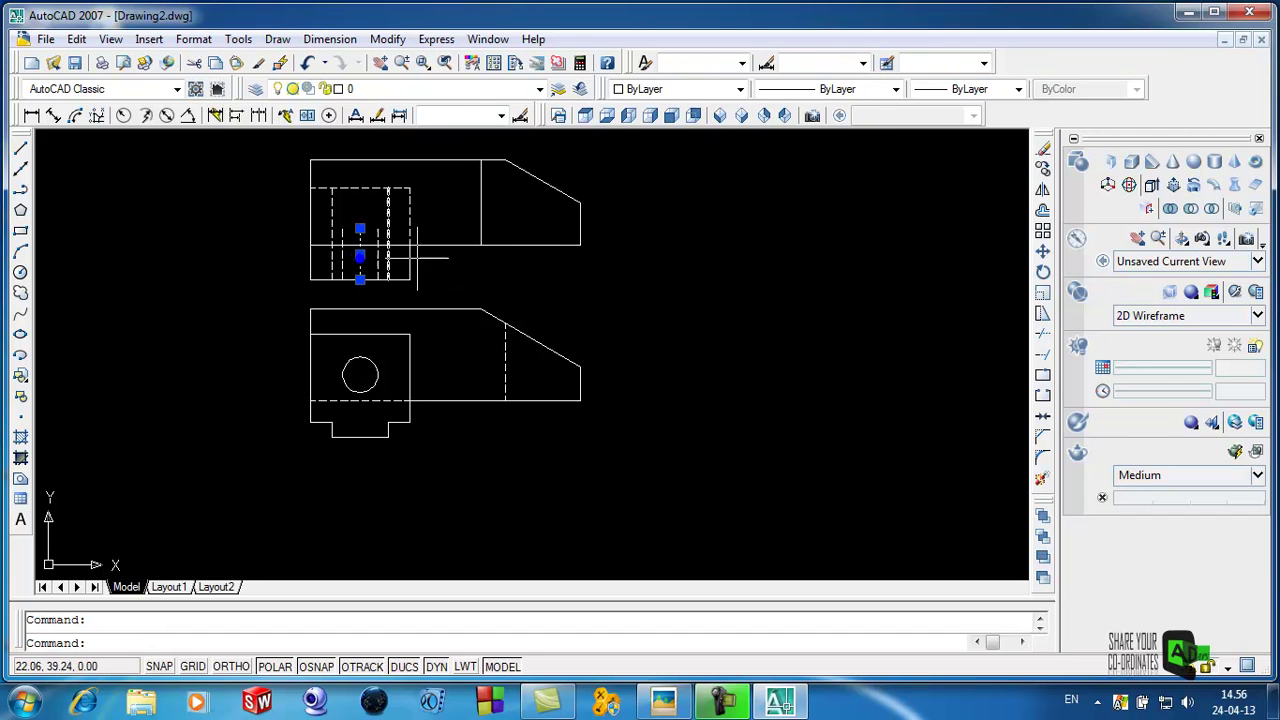
left_click(893, 90)
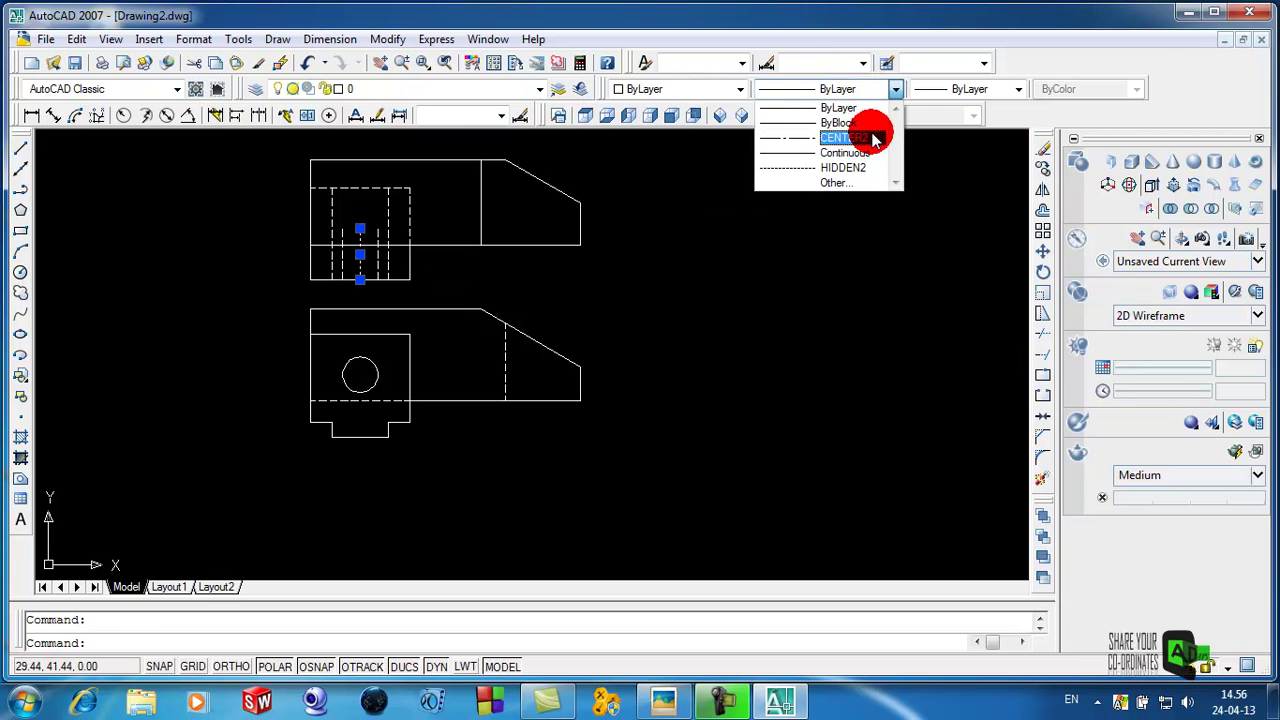
left_click(849, 139)
key("Escape")
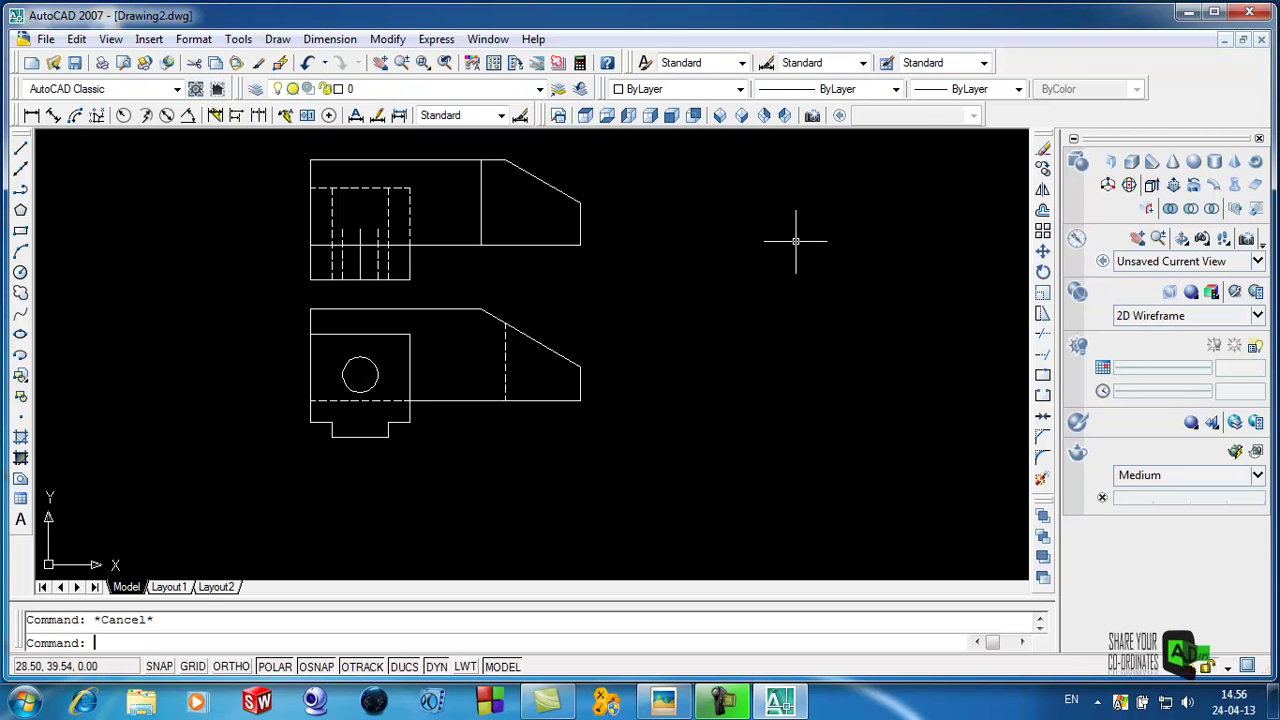
Set the centre line's linetype scale to 0.25 in Properties
right_click(361, 258)
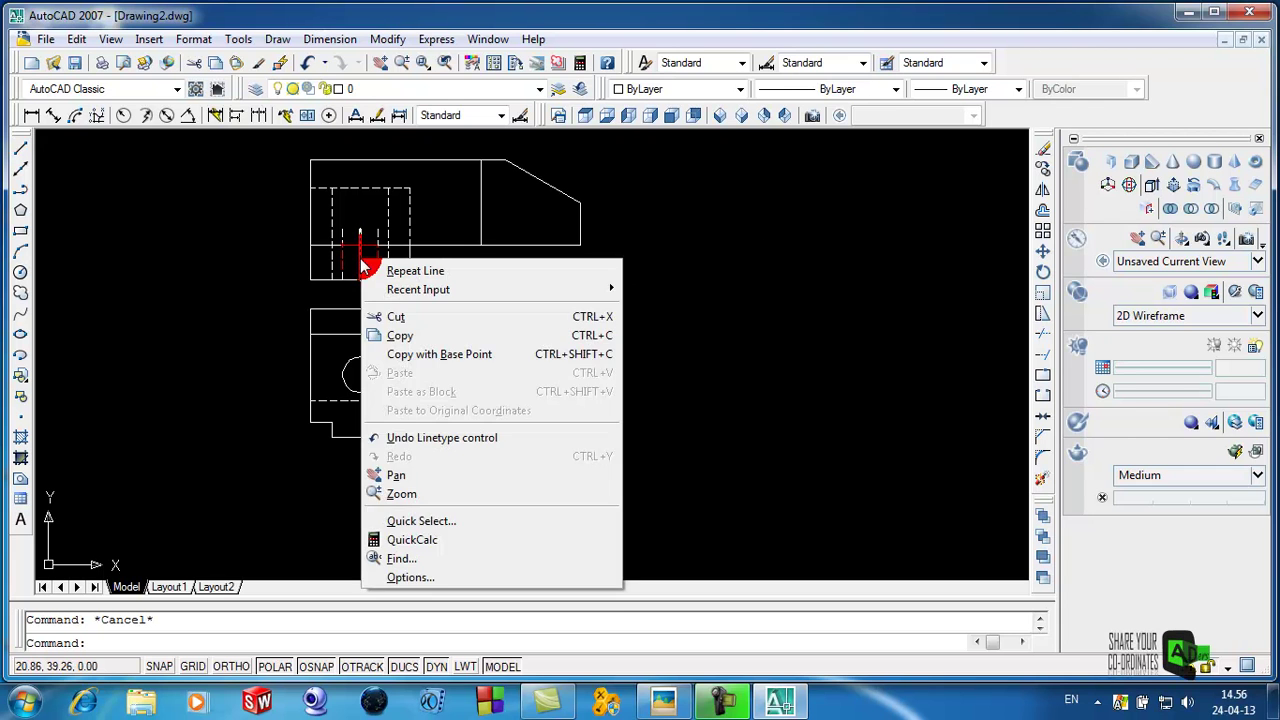
left_click(360, 257)
right_click(361, 258)
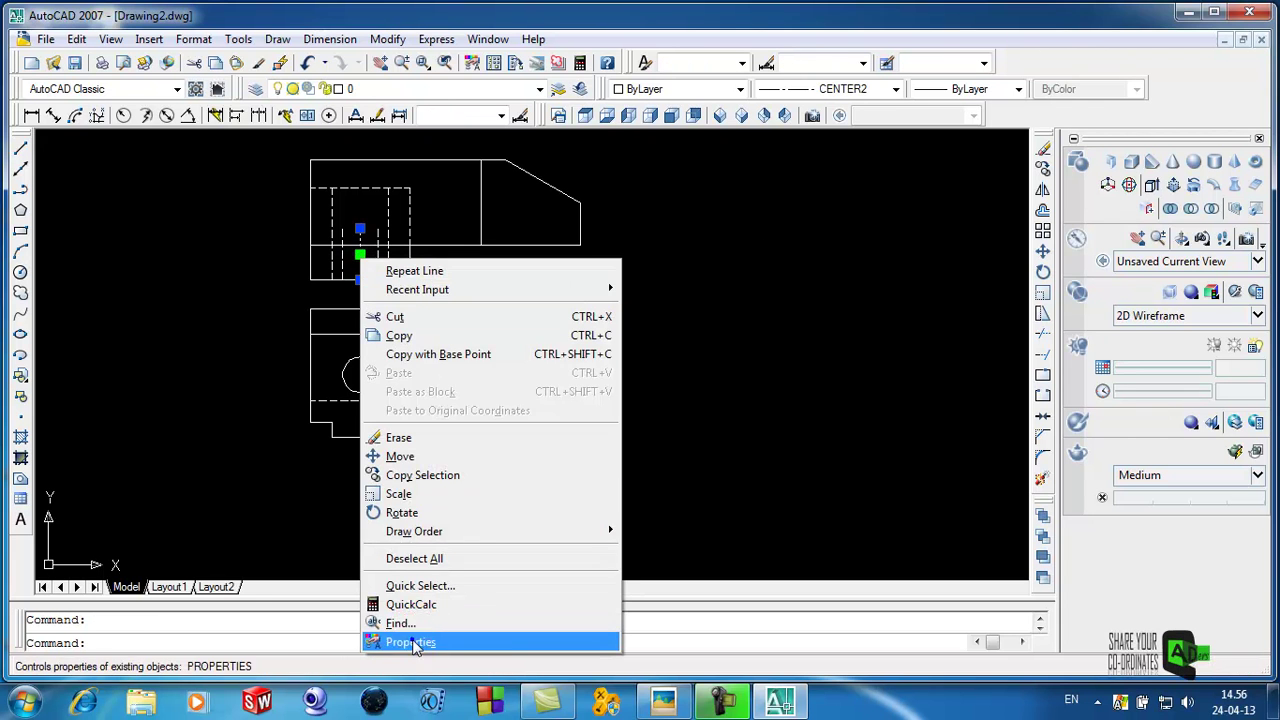
left_click(411, 642)
left_click(139, 180)
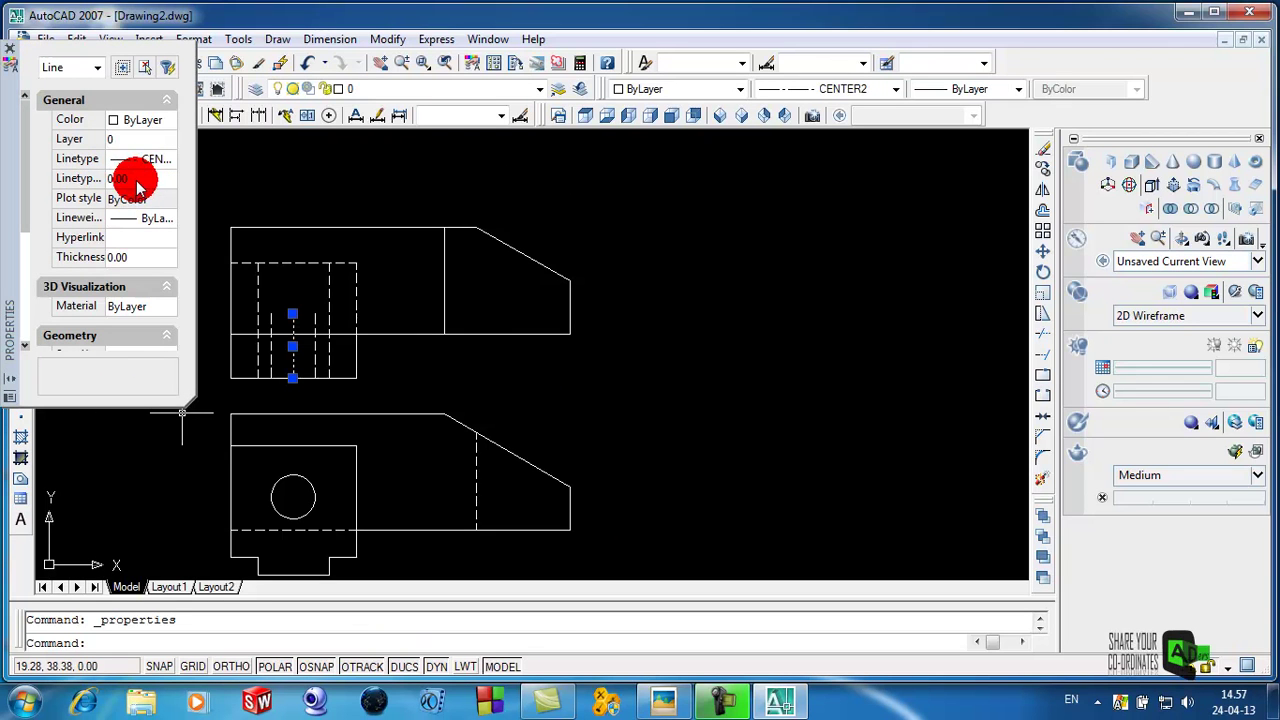
left_click(141, 179)
type(".25")
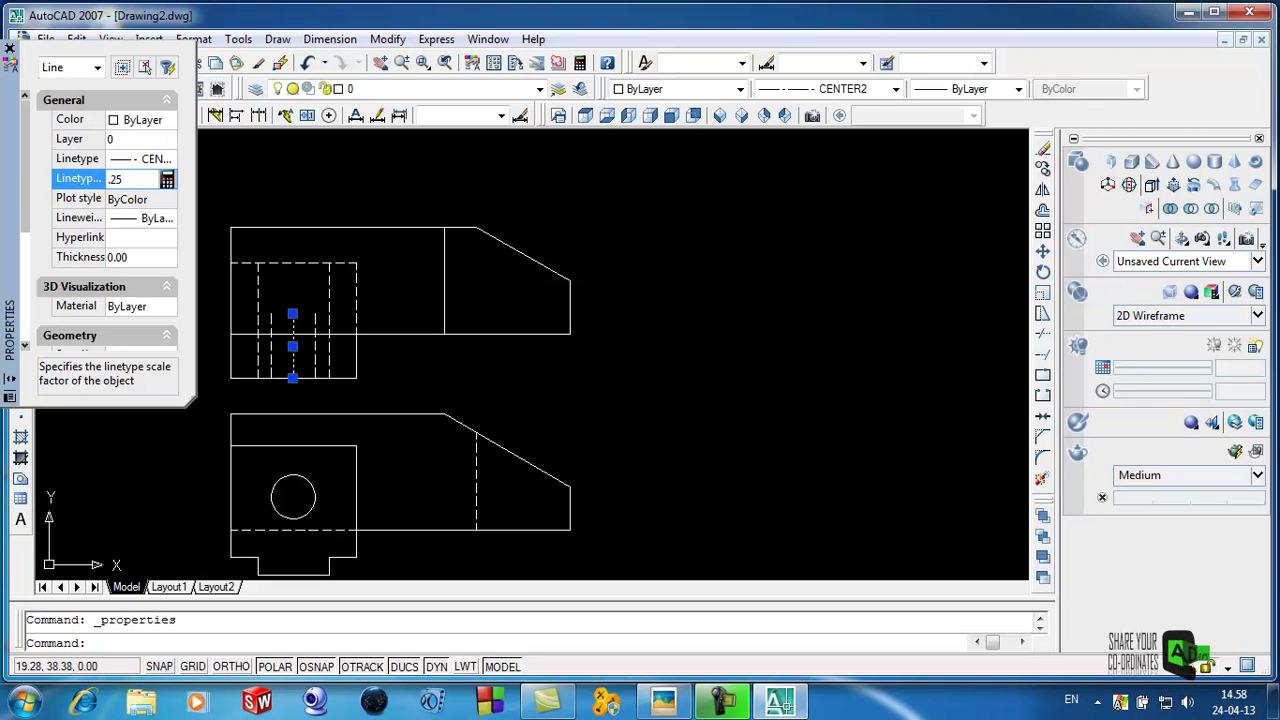
left_click(146, 183)
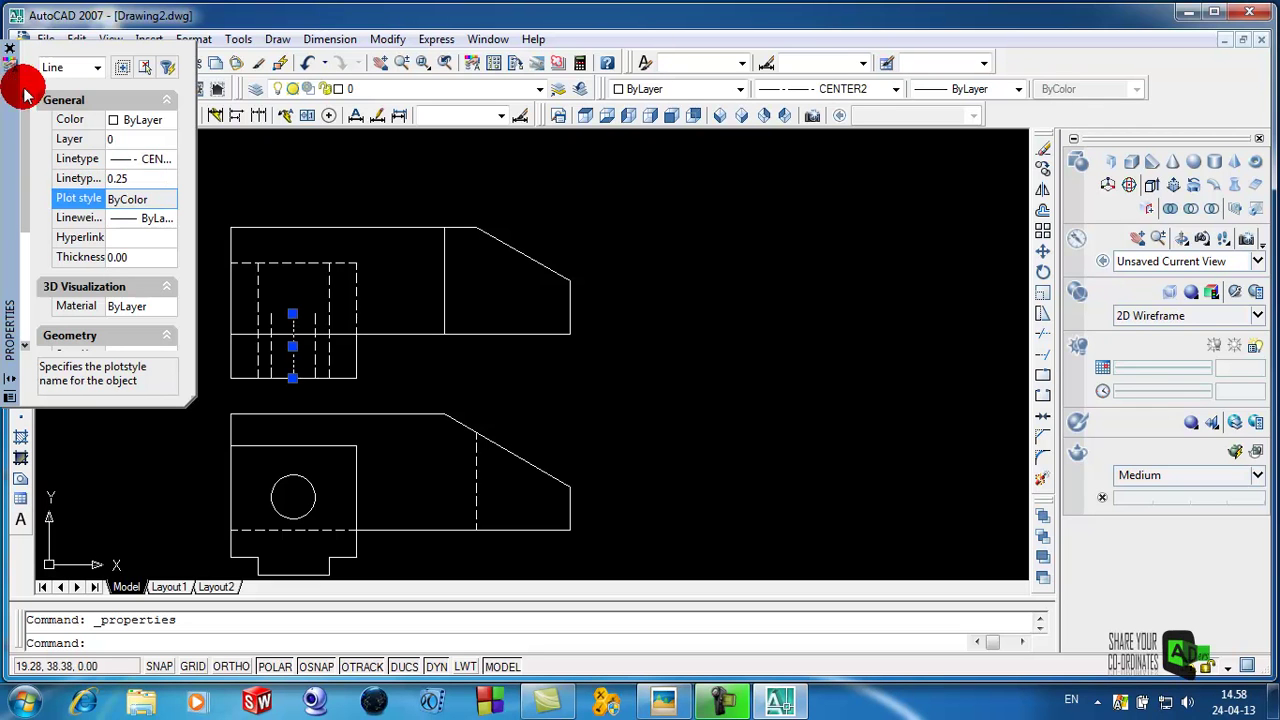
left_click(9, 47)
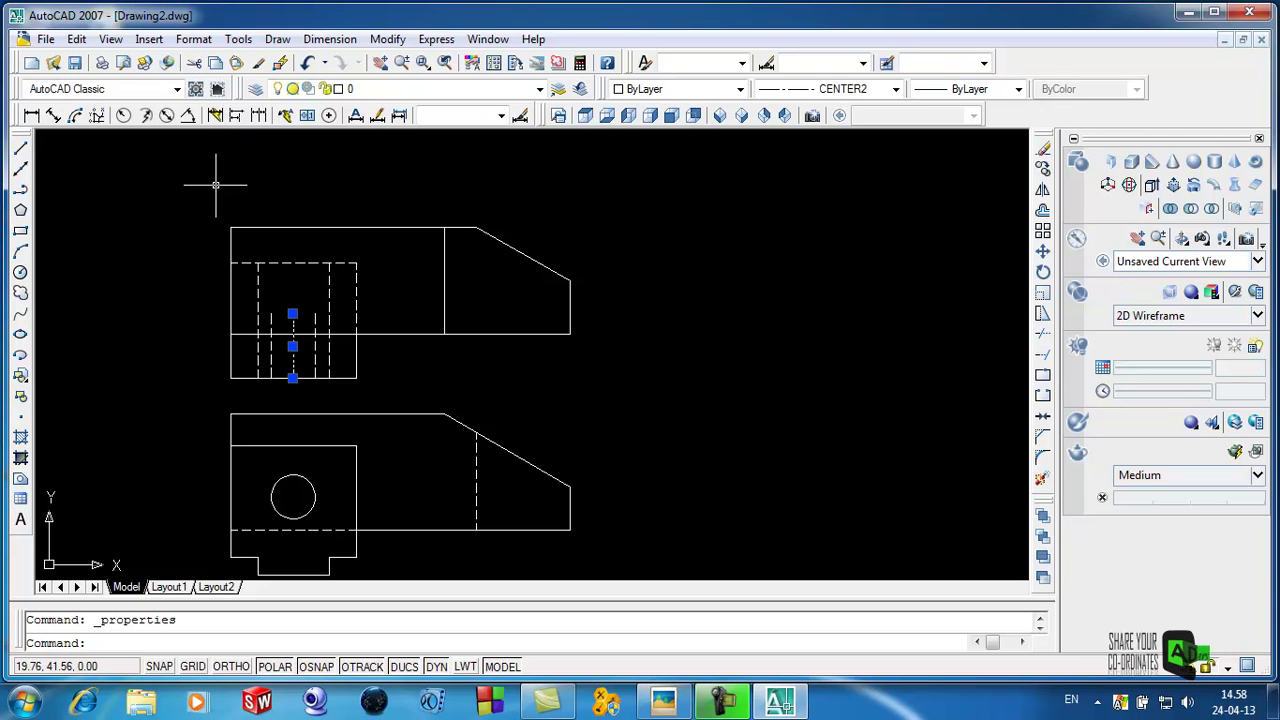
key("Escape")
Compare the drawing against the 6.jpg reference in Picasa, then return to AutoCAD
scroll(276, 327, "up", 2)
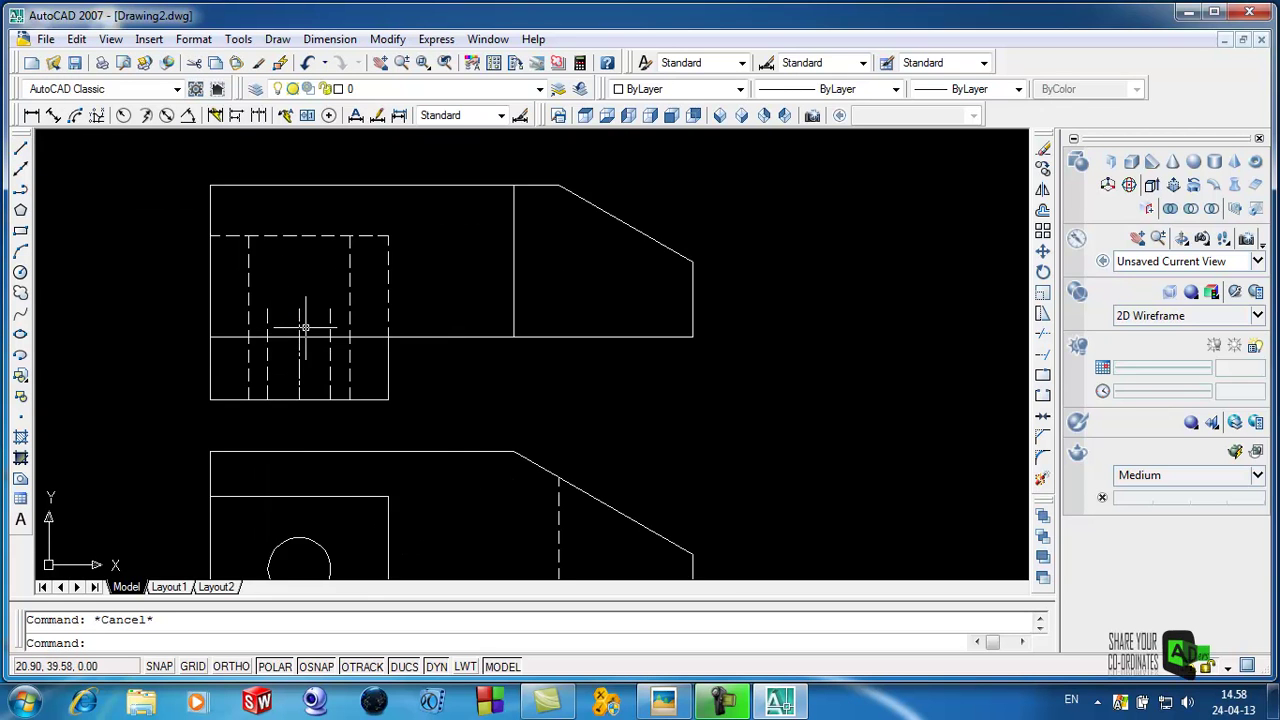
scroll(280, 310, "up", 4)
scroll(463, 437, "down", 1)
scroll(526, 451, "down", 1)
scroll(557, 500, "down", 1)
scroll(690, 575, "down", 1)
scroll(550, 525, "down", 2)
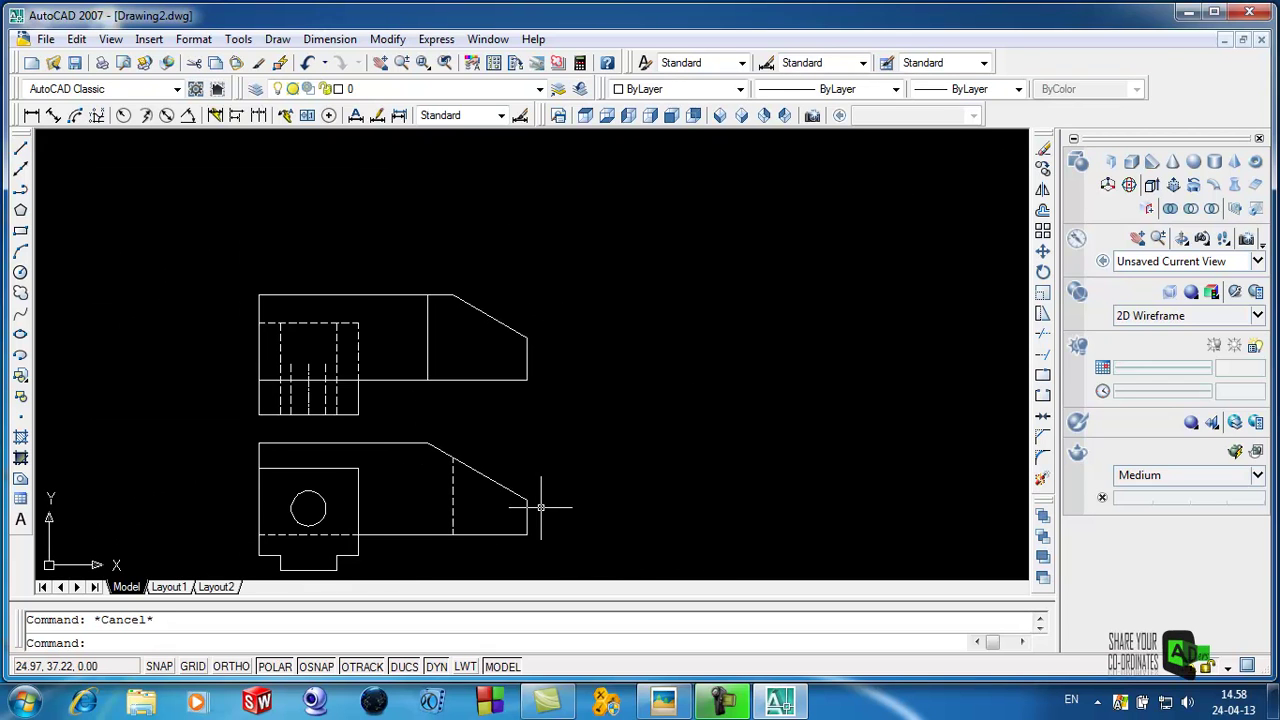
scroll(614, 537, "up", 2)
scroll(311, 430, "down", 3)
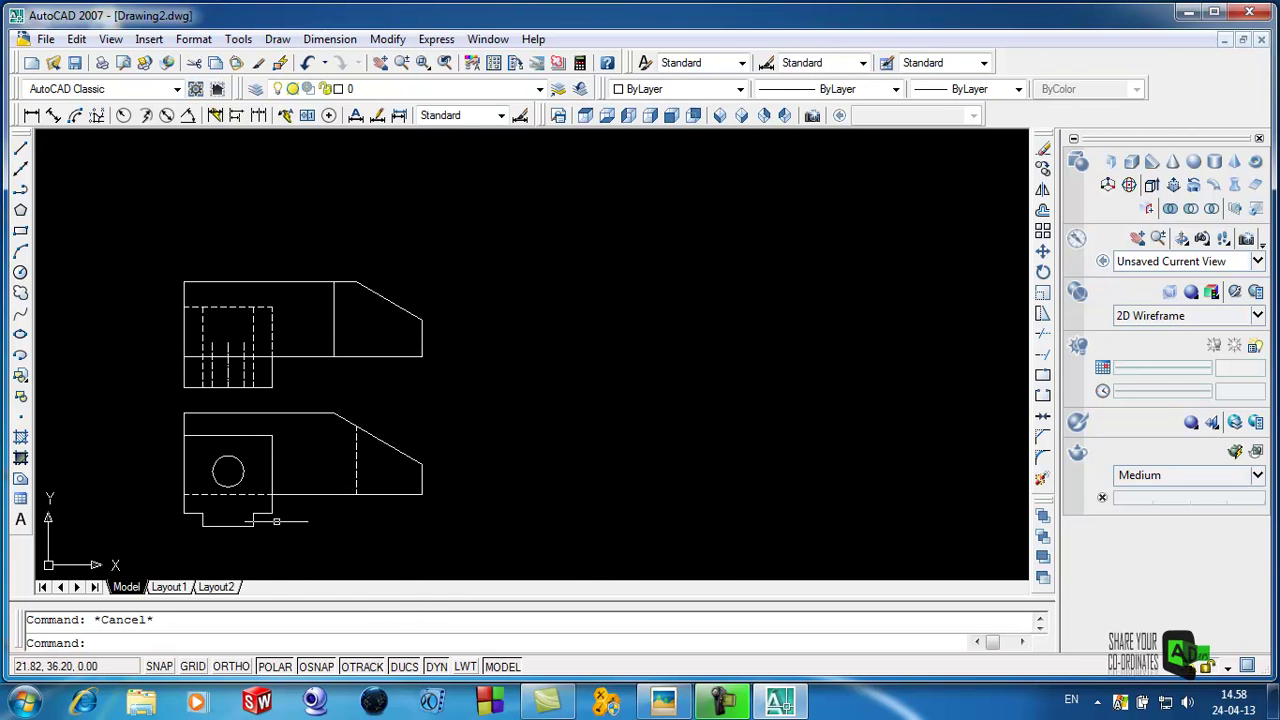
left_click(663, 700)
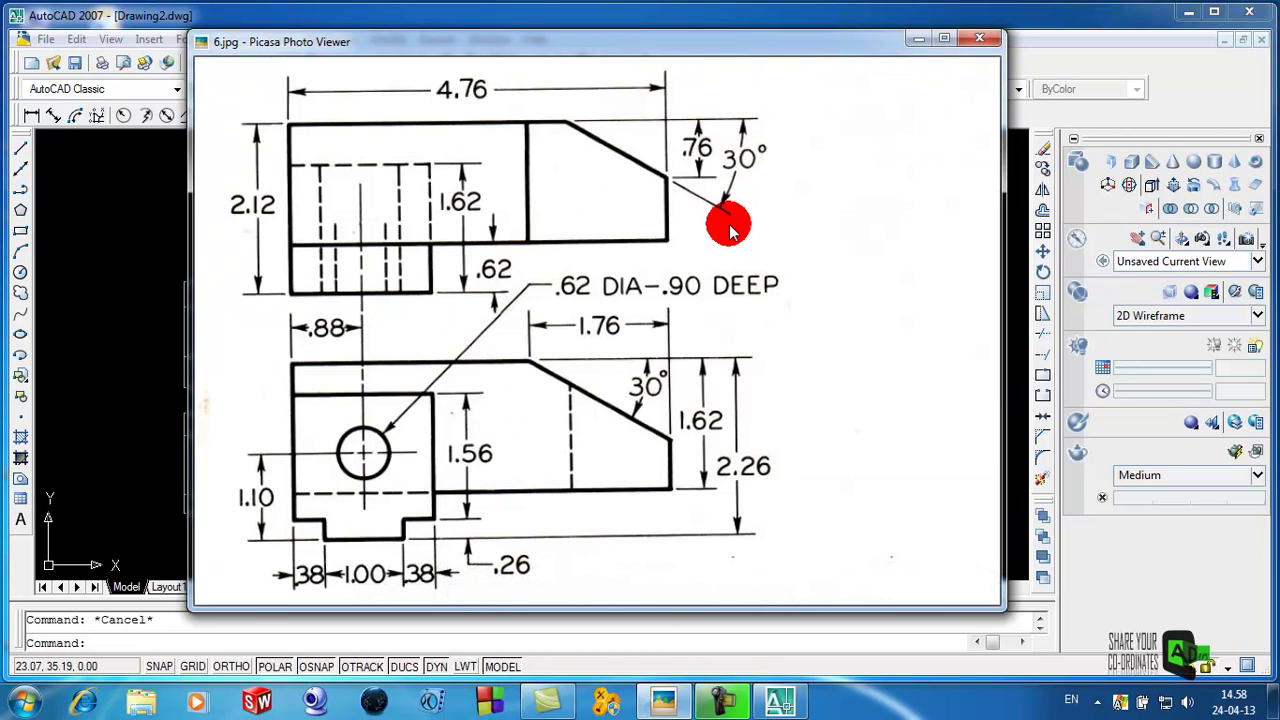
left_click(943, 40)
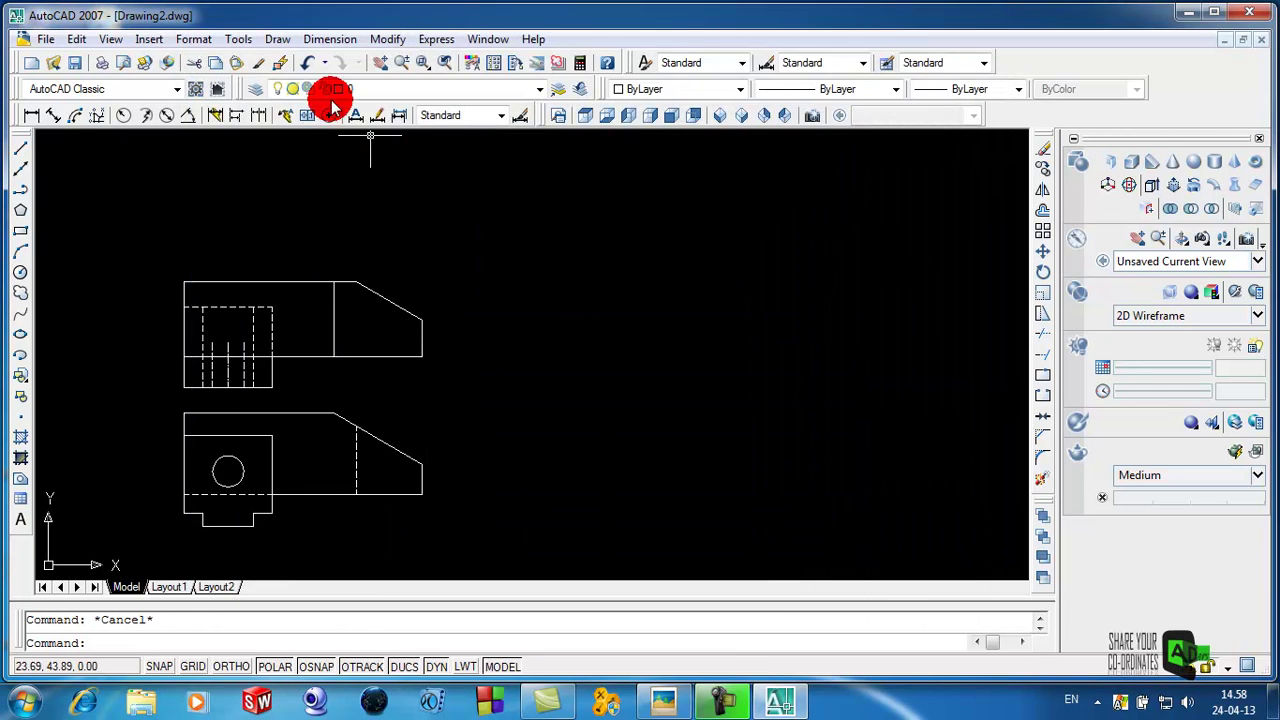
Dimension the top view's left edge as 2.1200, placed to the left
left_click(29, 115)
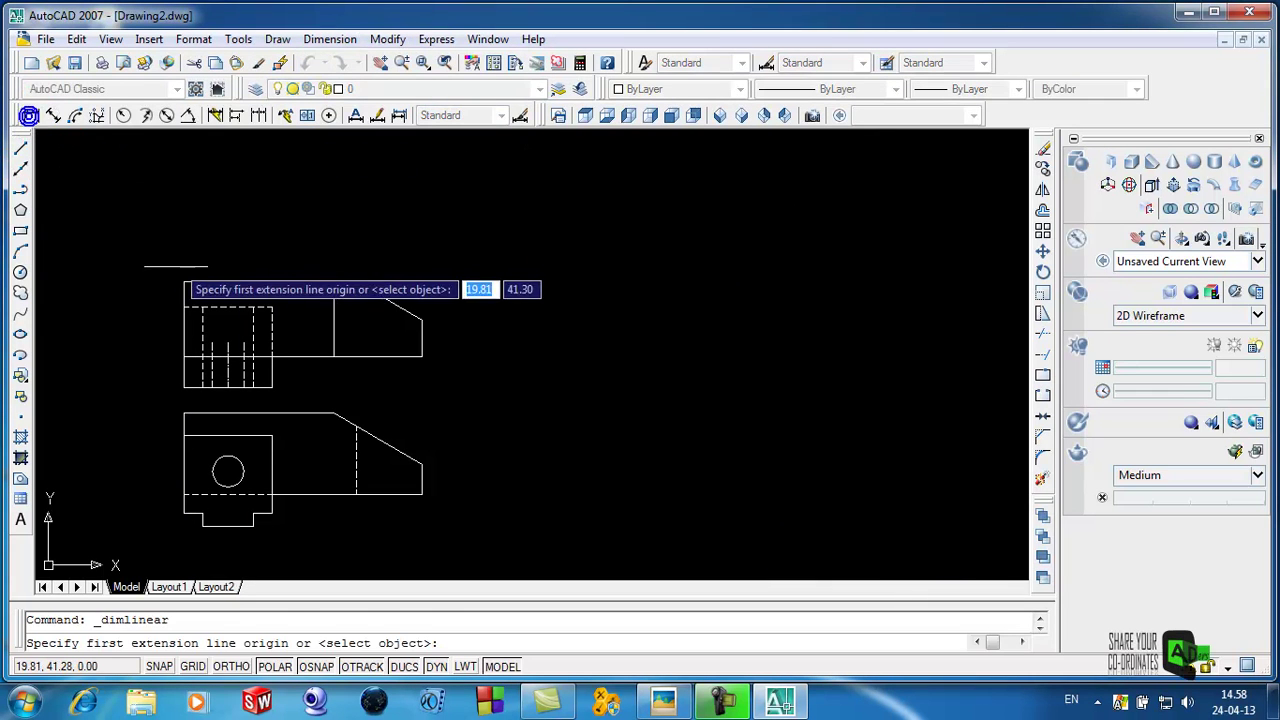
left_click(183, 282)
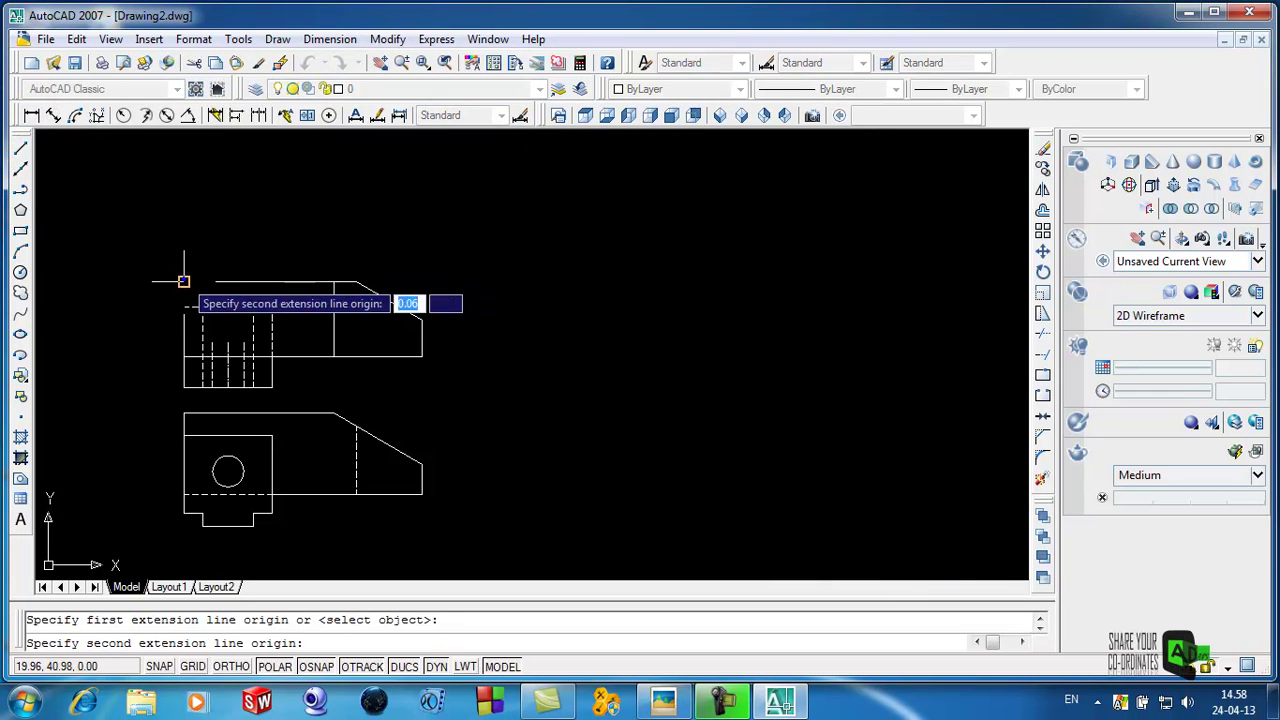
left_click(183, 388)
left_click(127, 365)
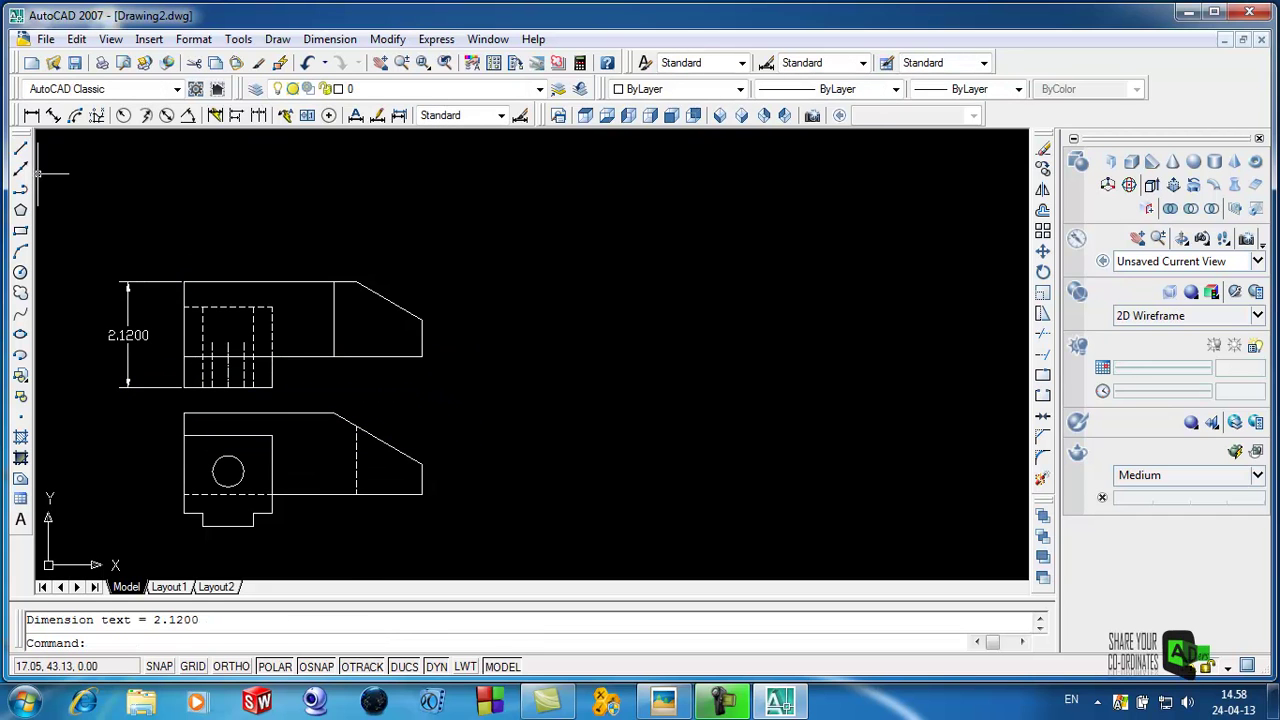
Start another linear dimension and operate the toolbar and menu bar
left_click(31, 115)
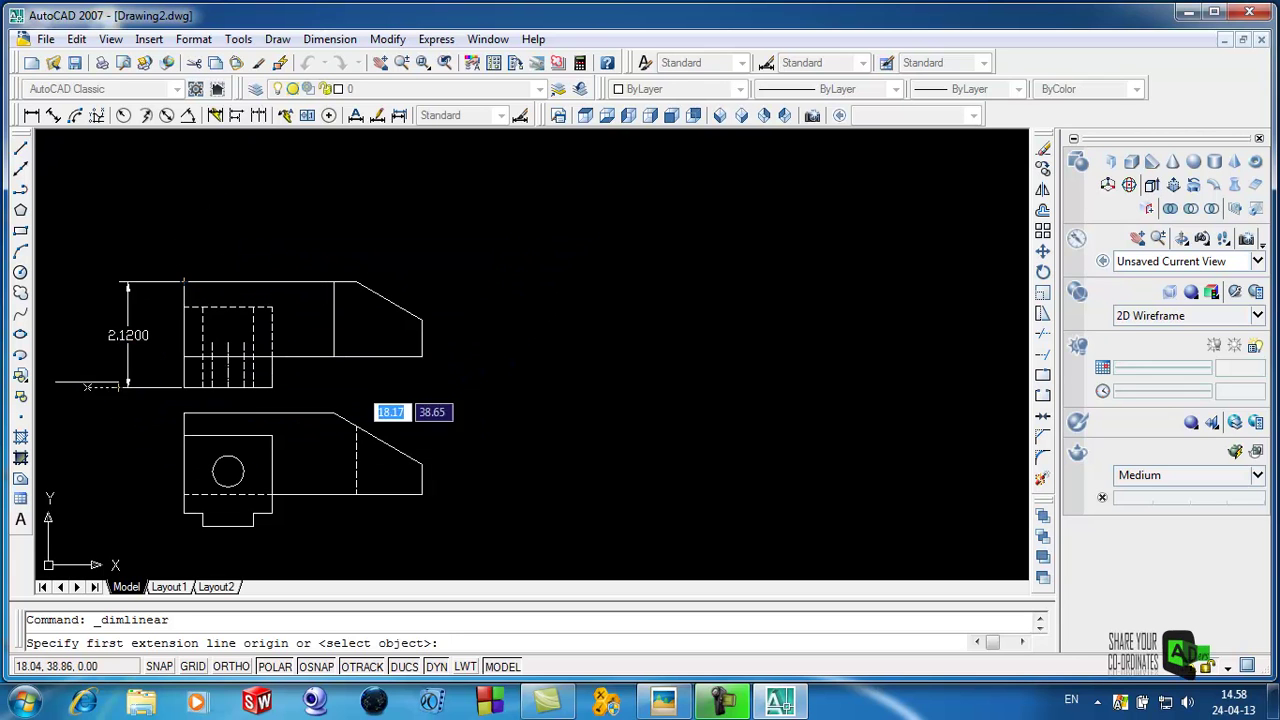
left_click(290, 90)
left_click(194, 39)
left_click(234, 256)
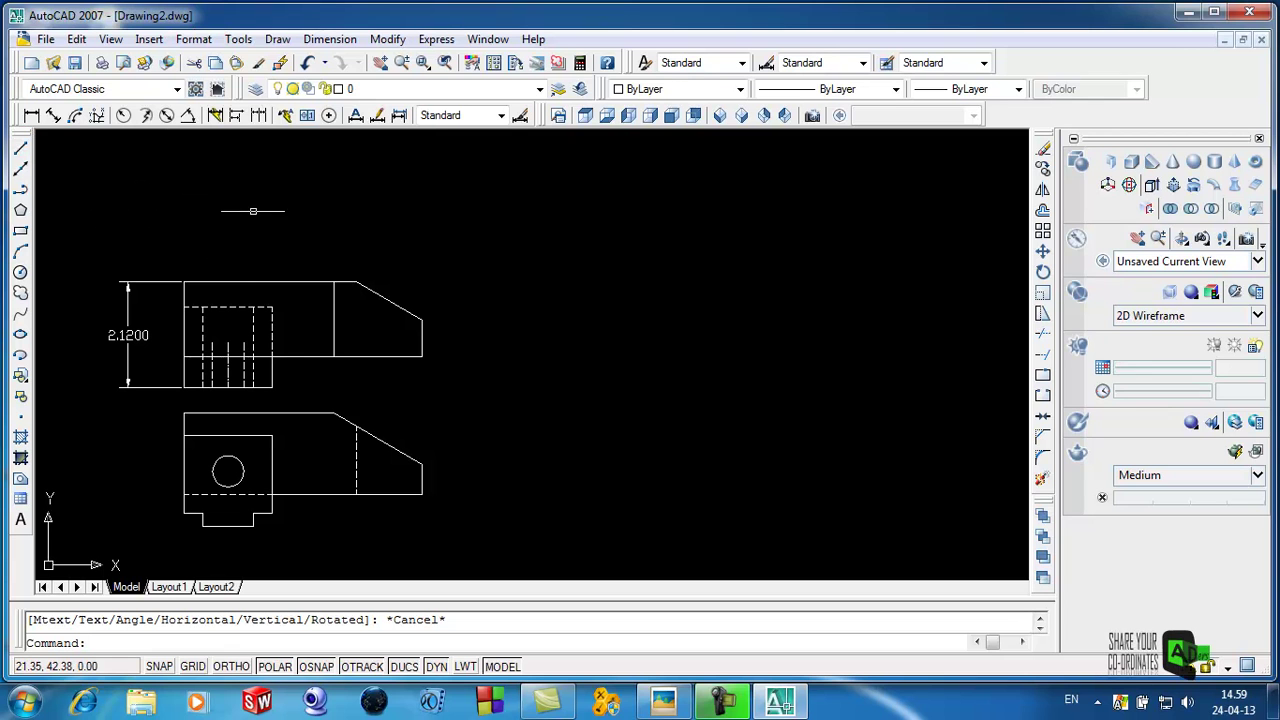
Draw a vertical line down the front view's left side from its top-left corner
left_click(20, 148)
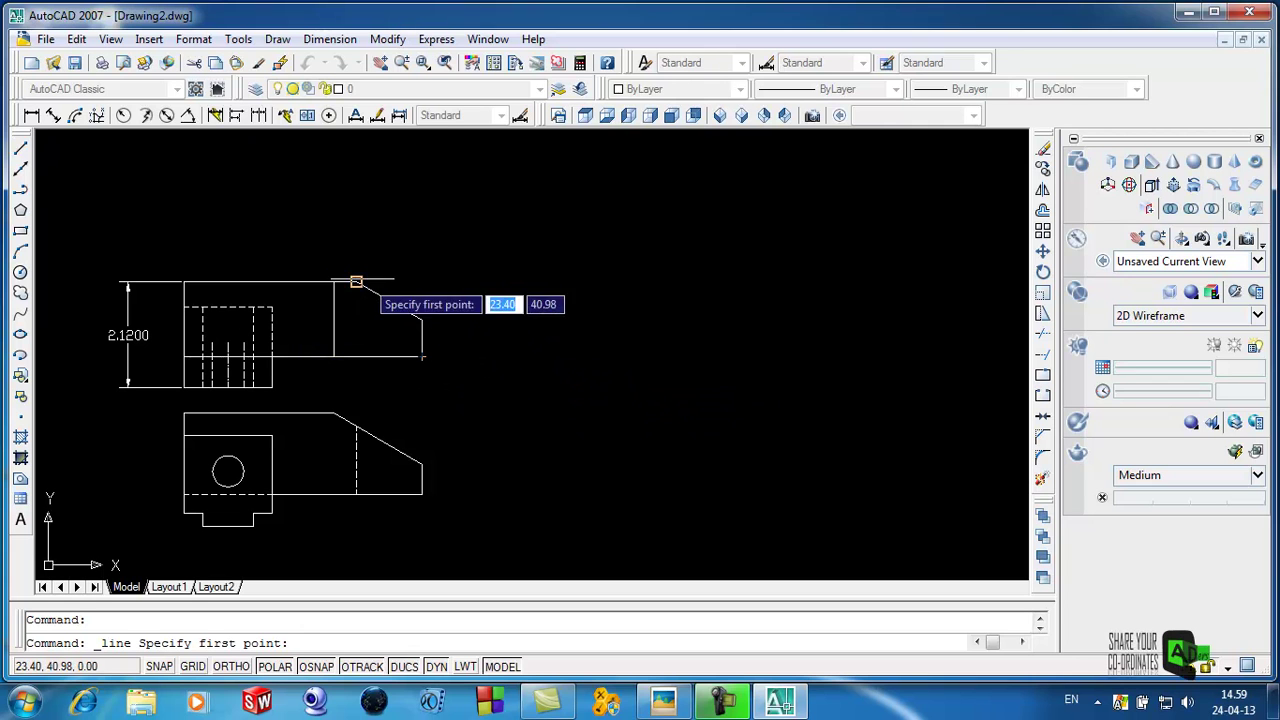
left_click(183, 413)
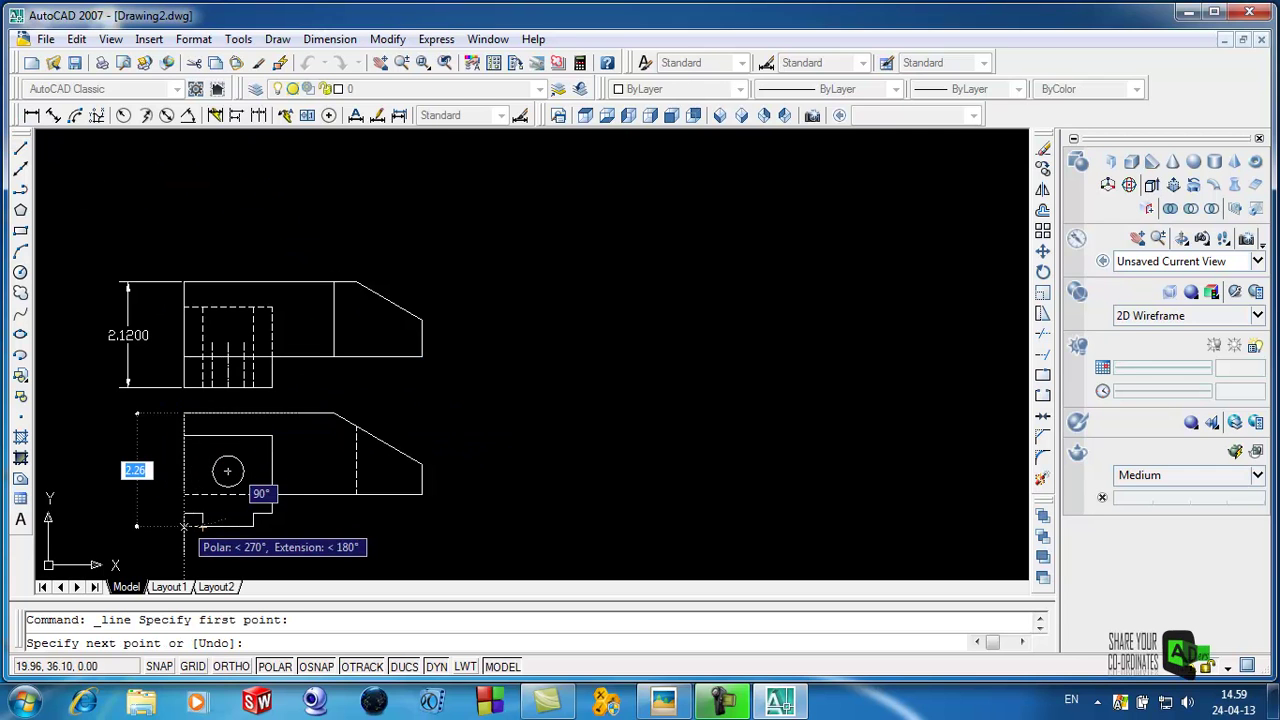
left_click(184, 525)
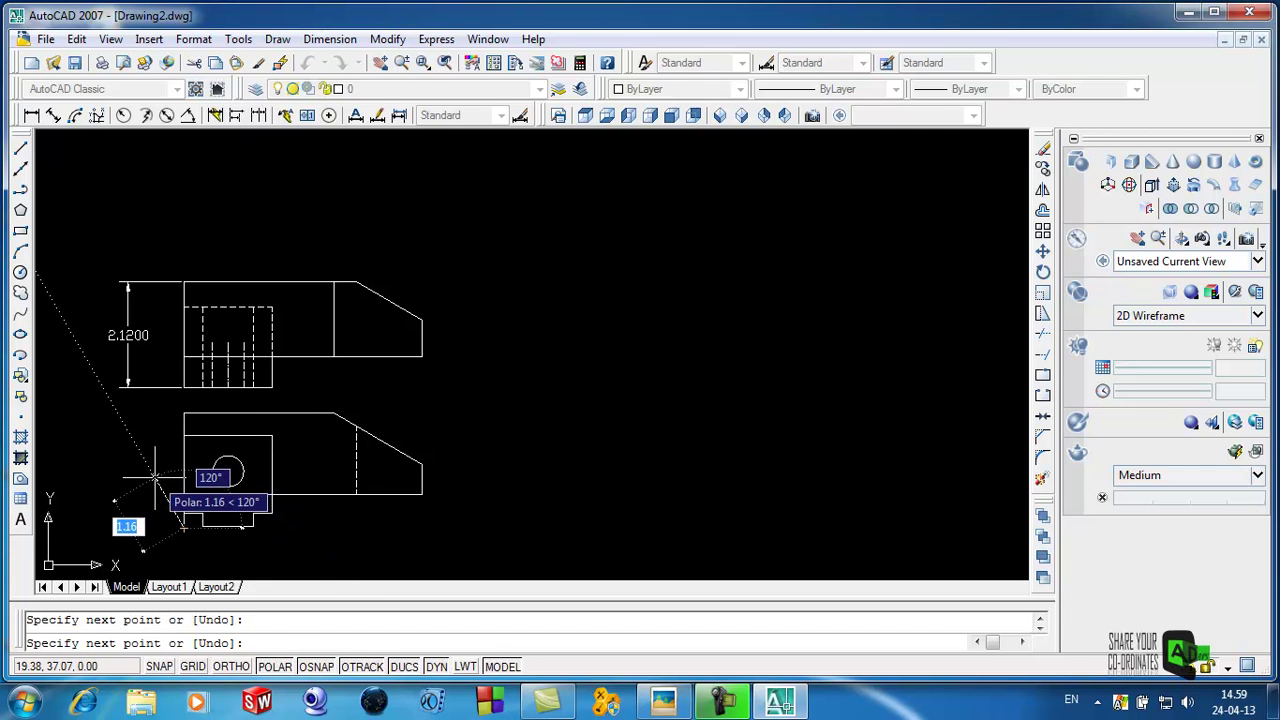
key("Escape")
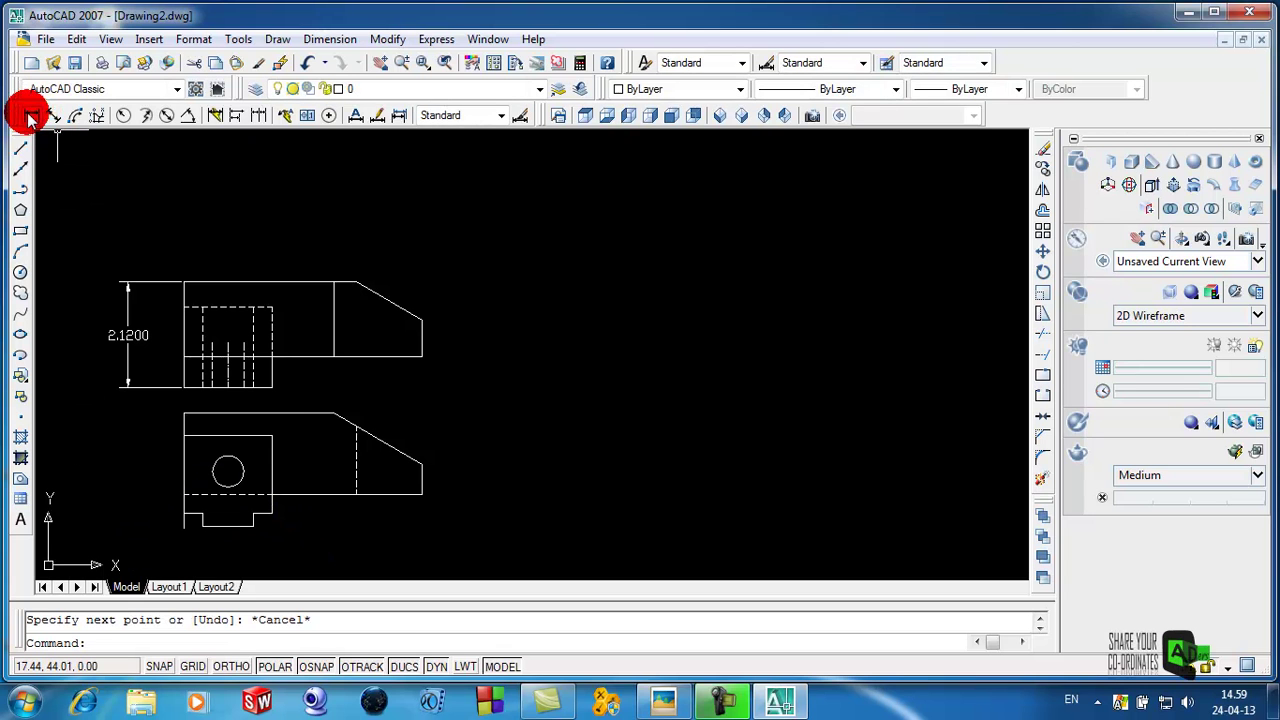
Erase the stray vertical line beside the lower view
left_click(30, 117)
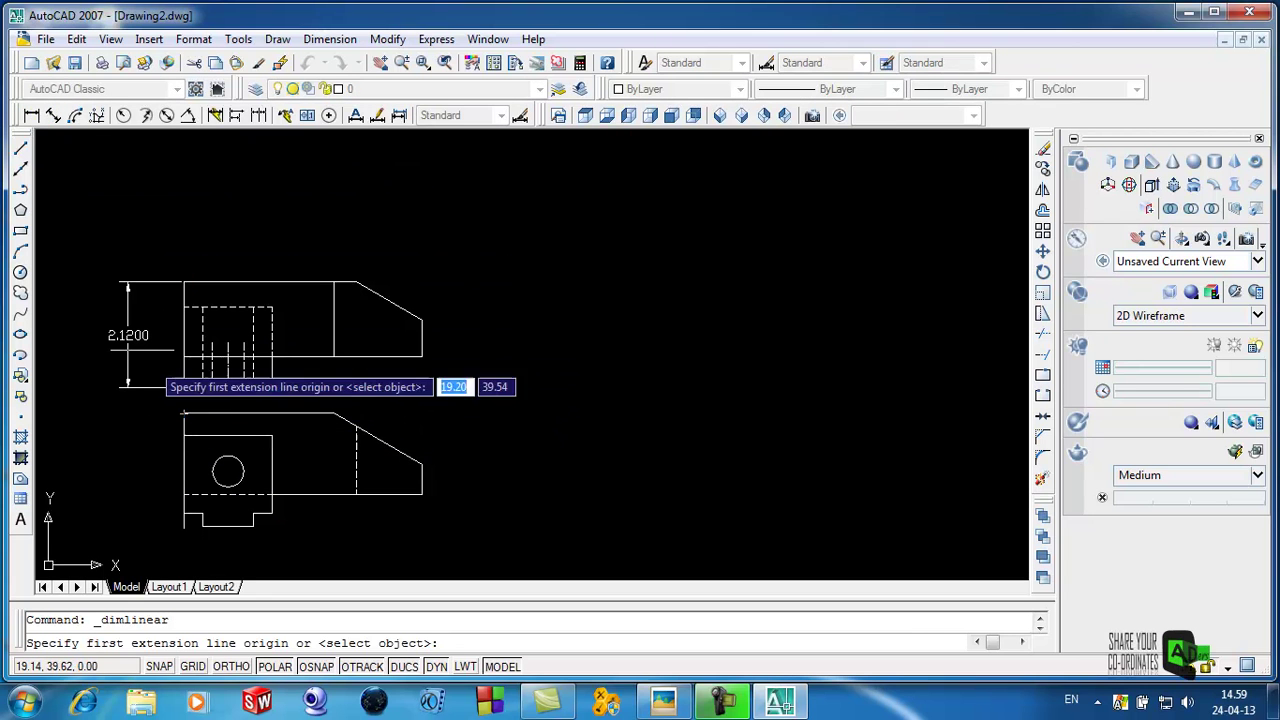
key("Escape")
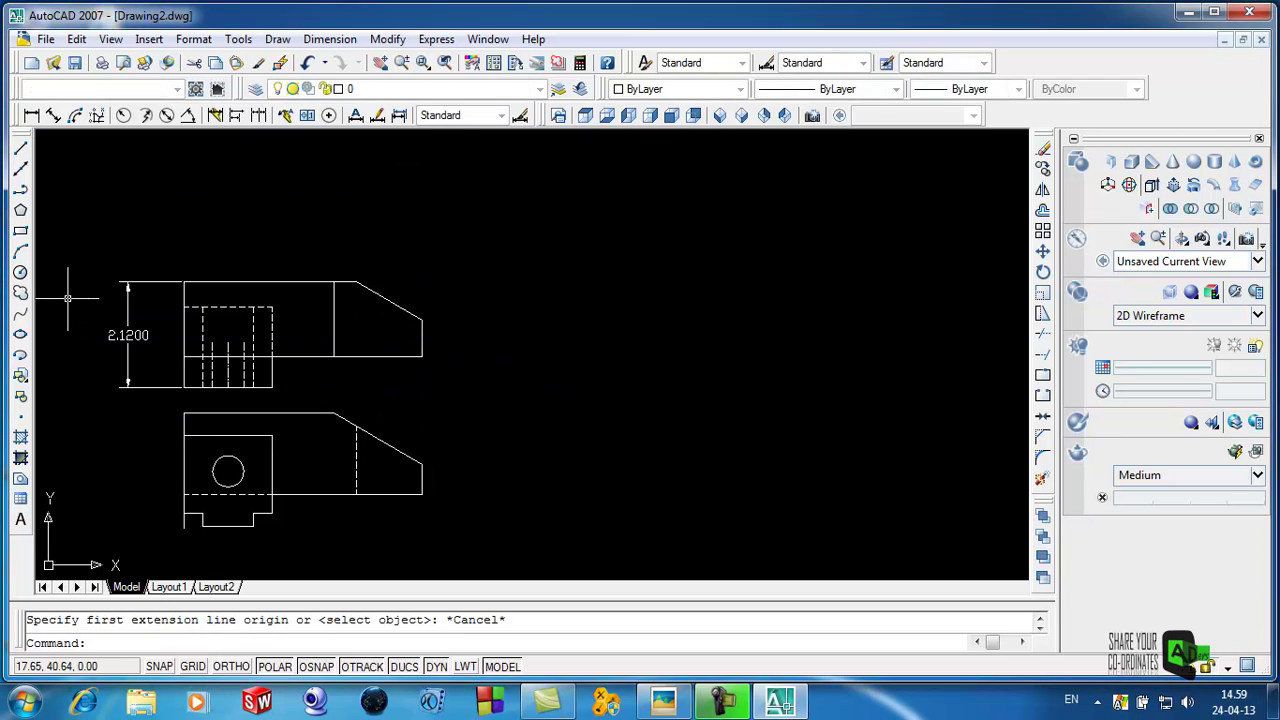
left_click(182, 522)
key("Delete")
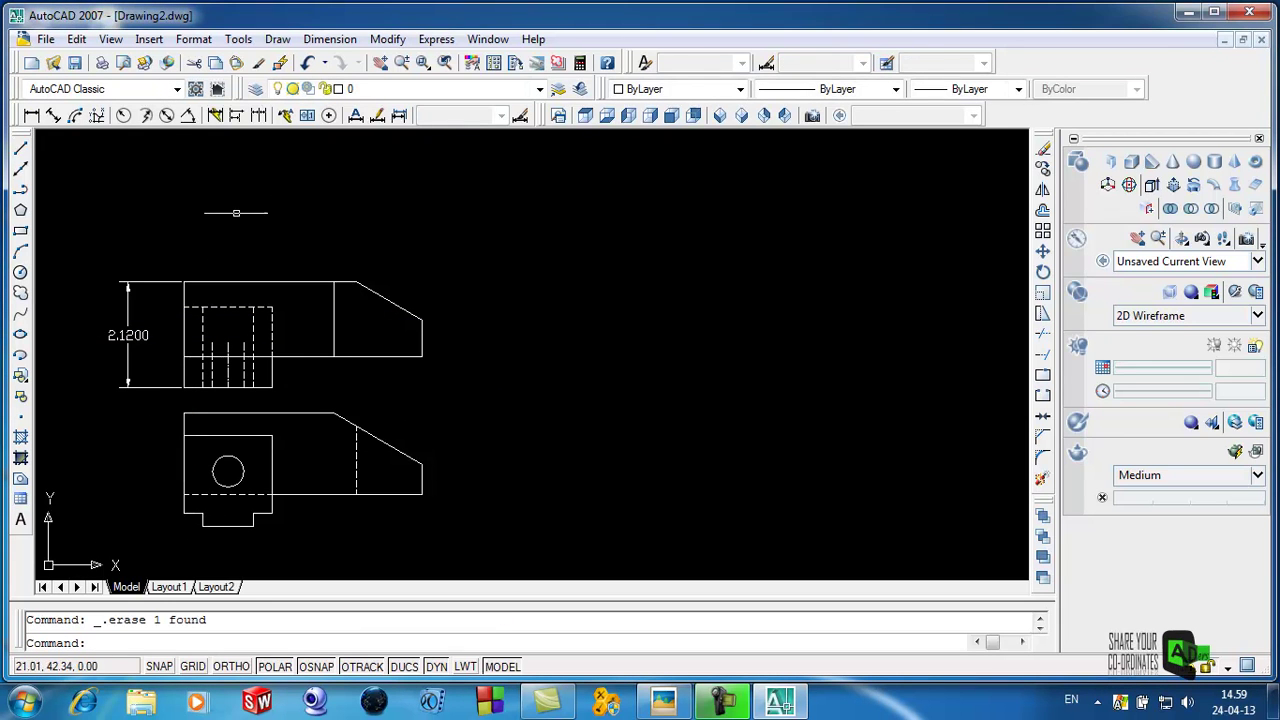
Dimension the lower view's left-side height as 2.2600, placed to its left
left_click(31, 115)
left_click(183, 413)
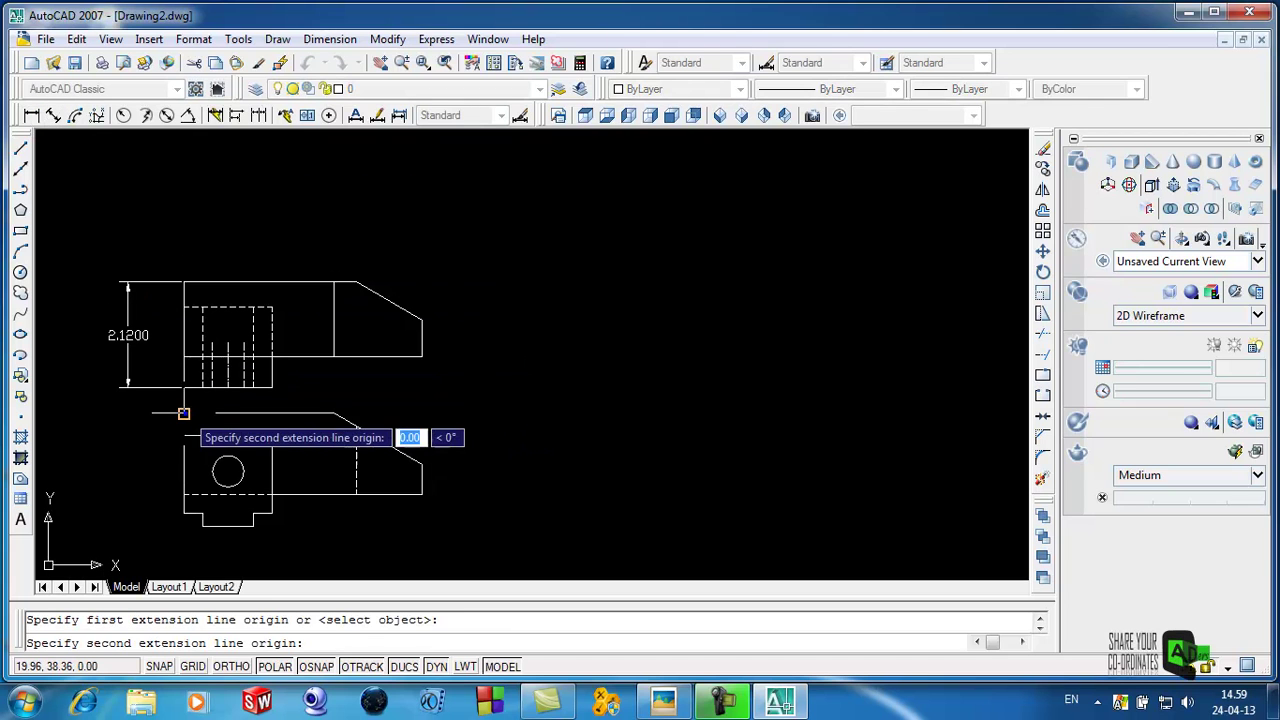
left_click(184, 524)
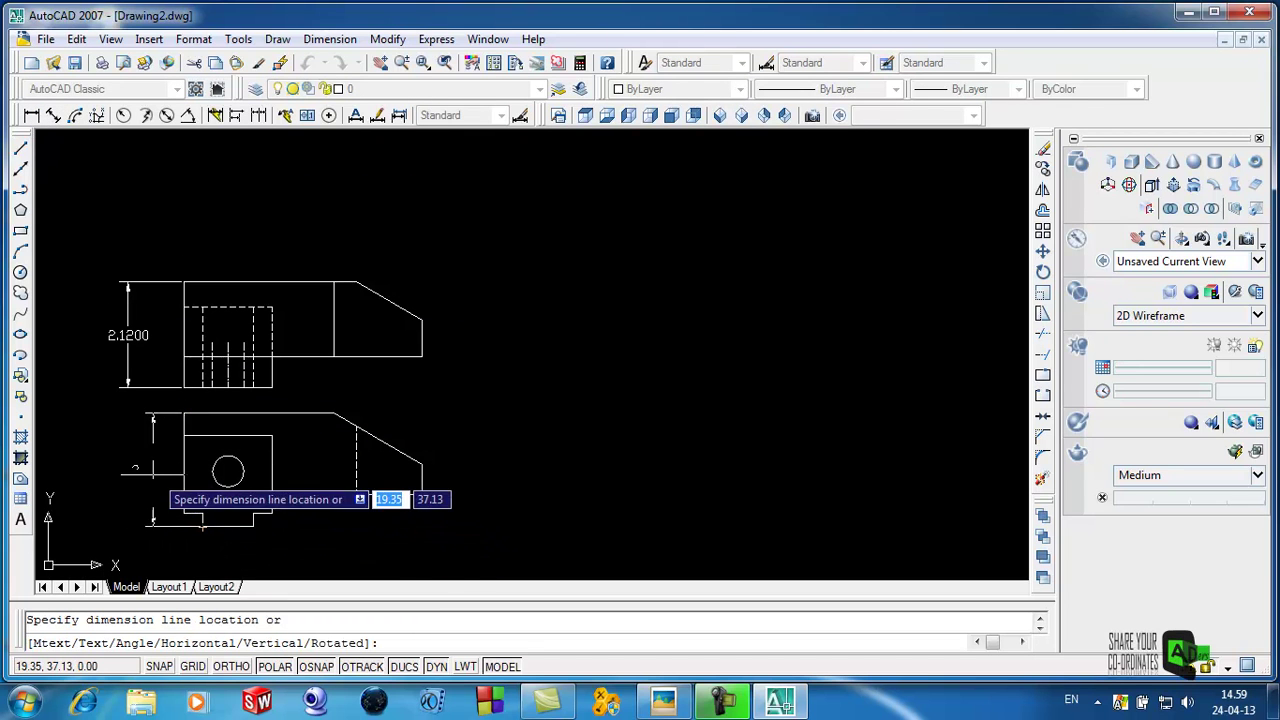
left_click(146, 470)
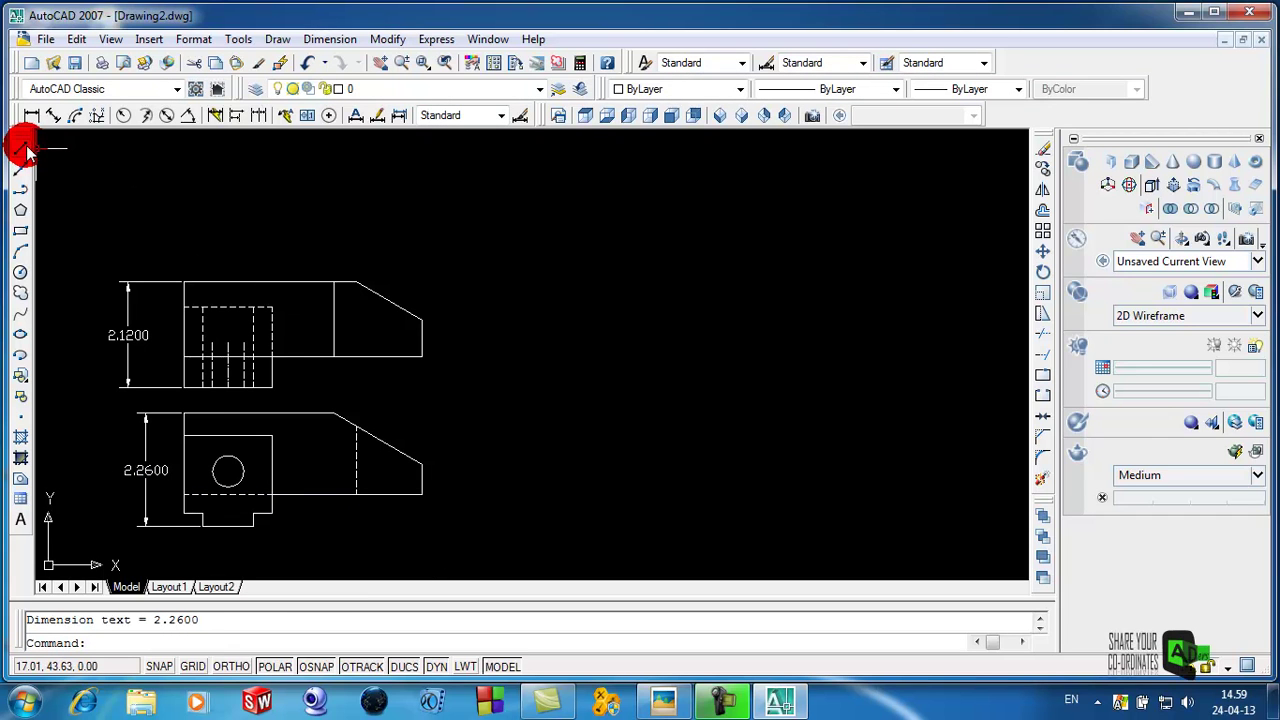
left_click(187, 115)
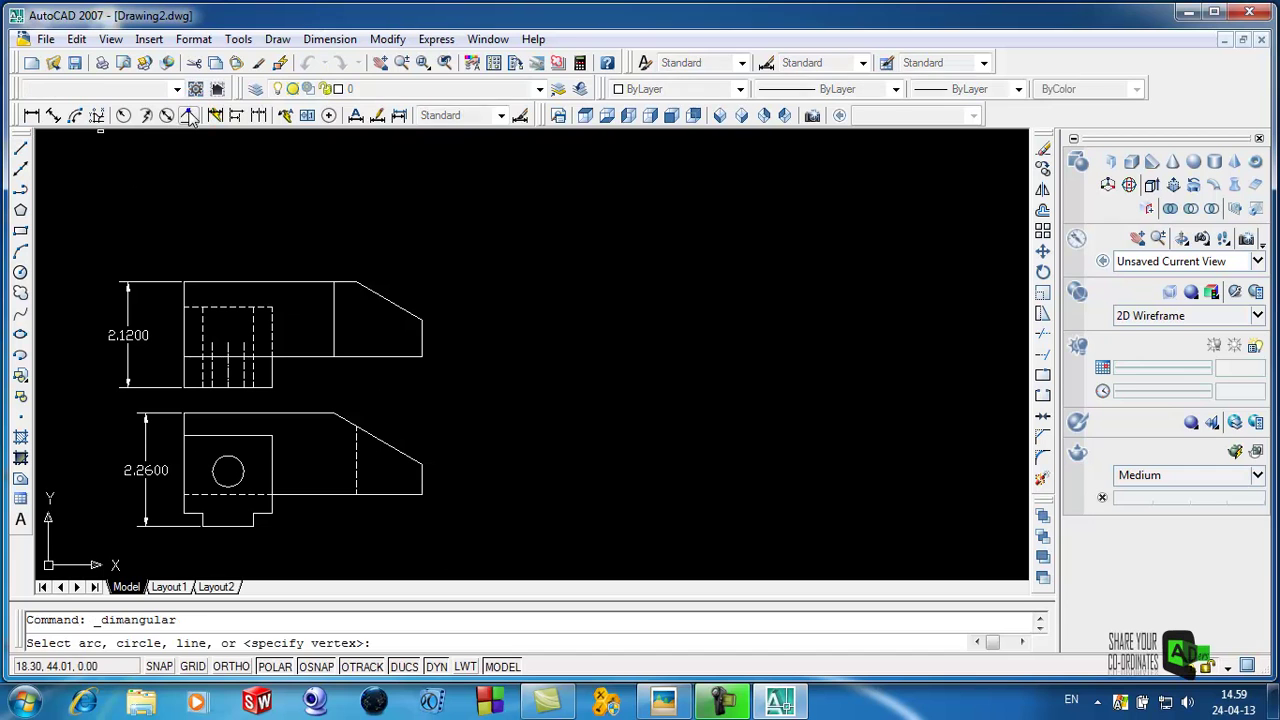
Place a 30° angular dimension between the top view's chamfer and top edge
left_click(379, 298)
left_click(346, 282)
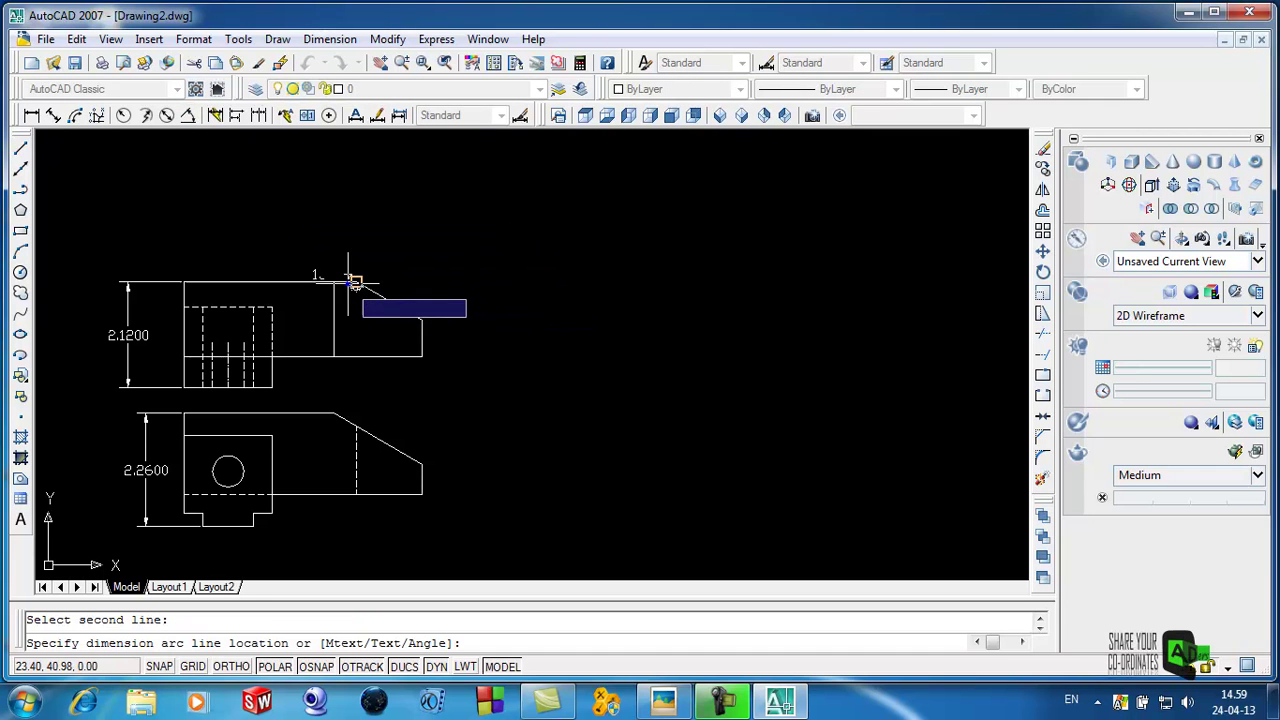
left_click(414, 289)
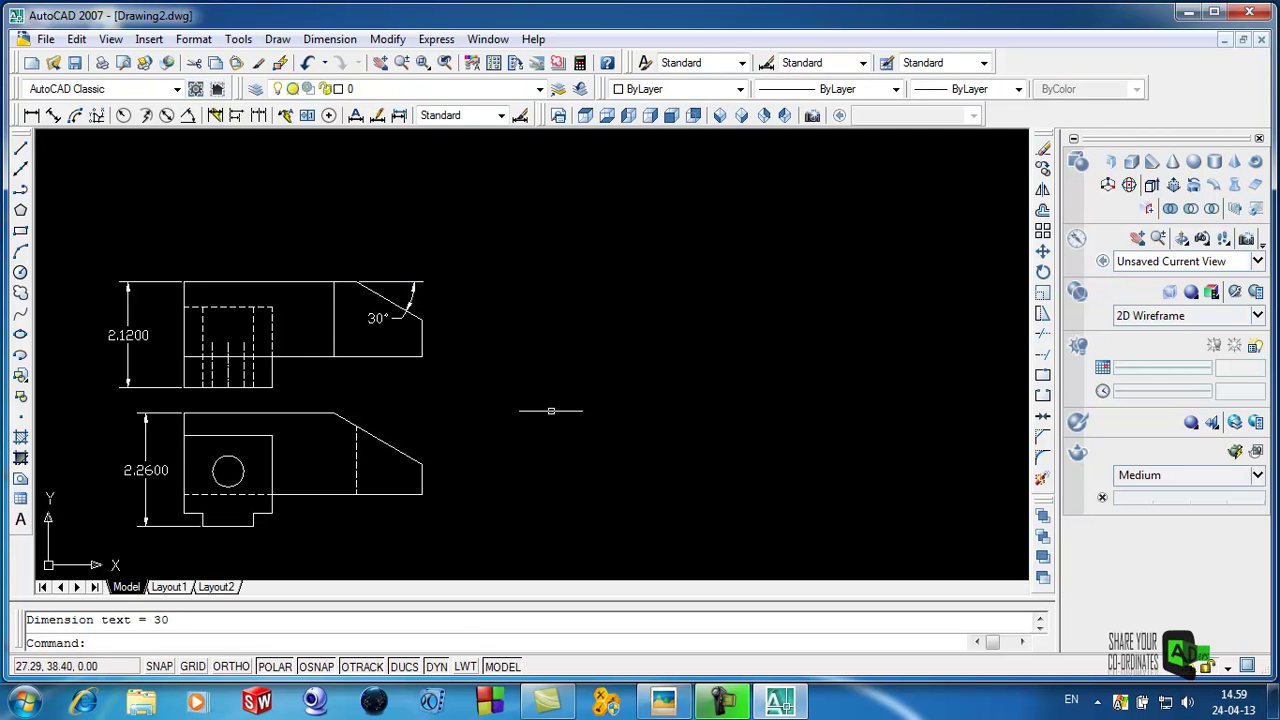
Dimension the lower view's bottom length as 4.7600, discarding a 4.7752 attempt
left_click(33, 115)
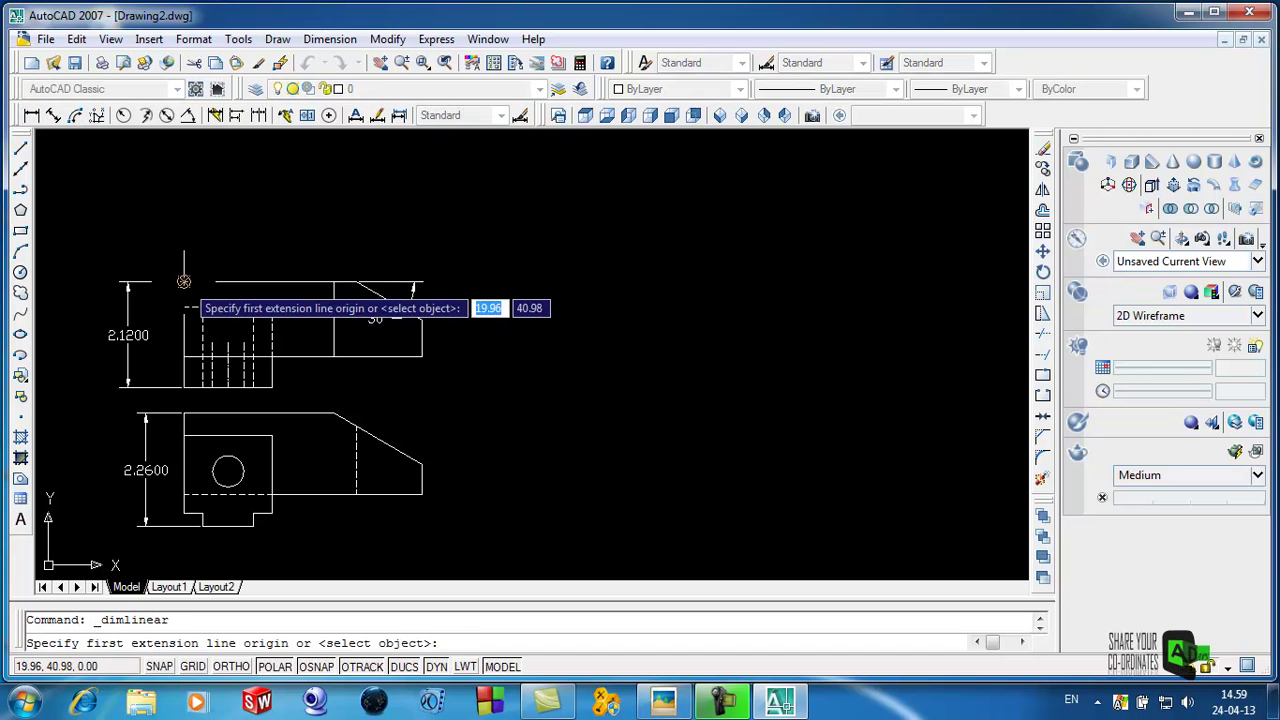
left_click(184, 282)
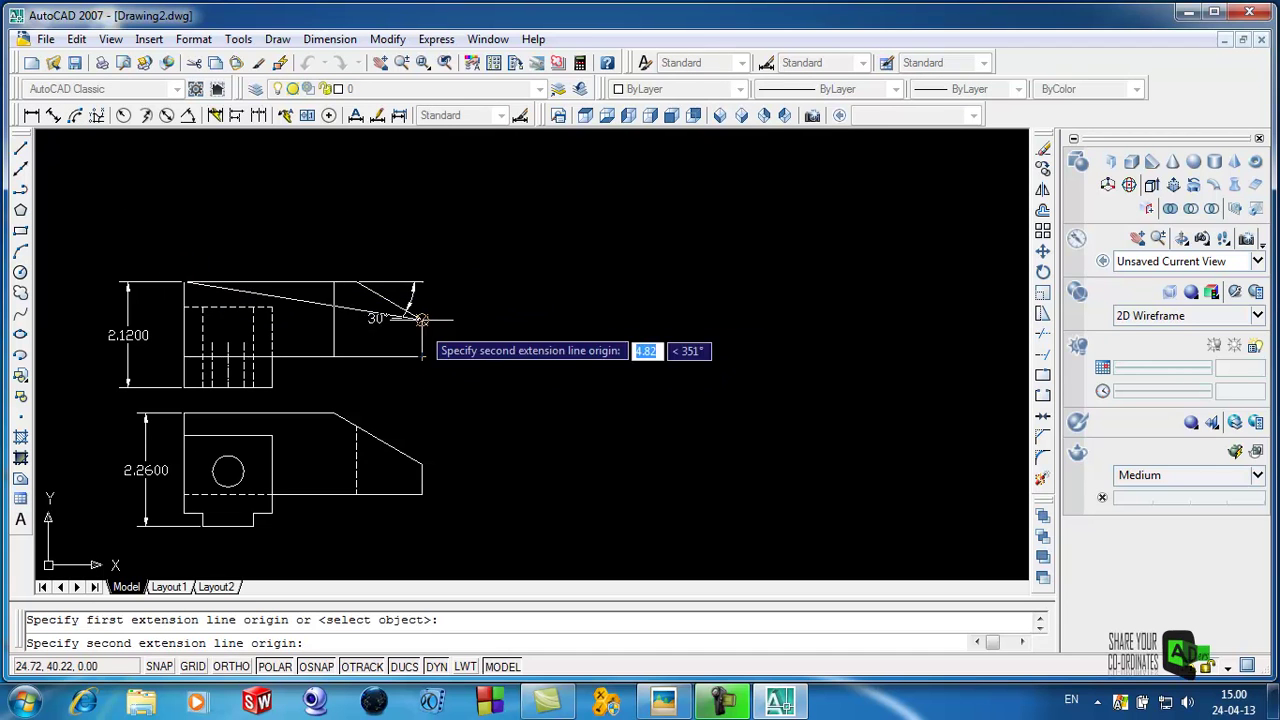
left_click(422, 283)
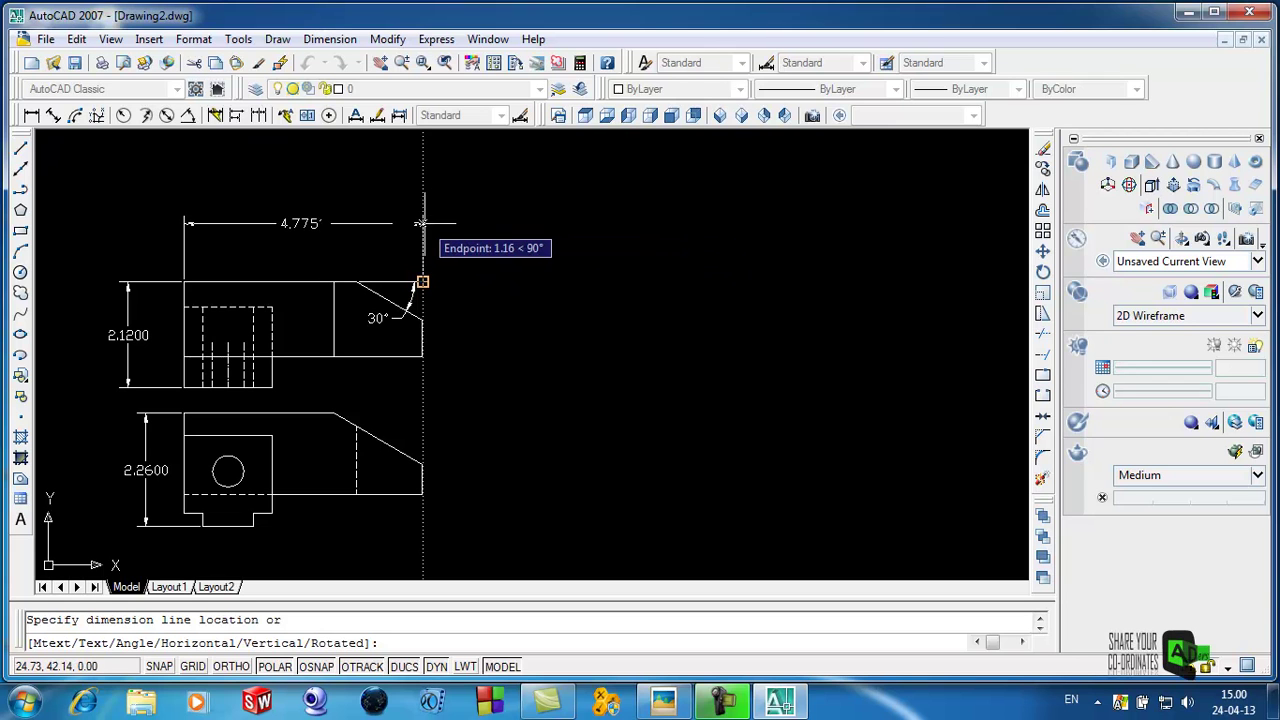
key("Escape")
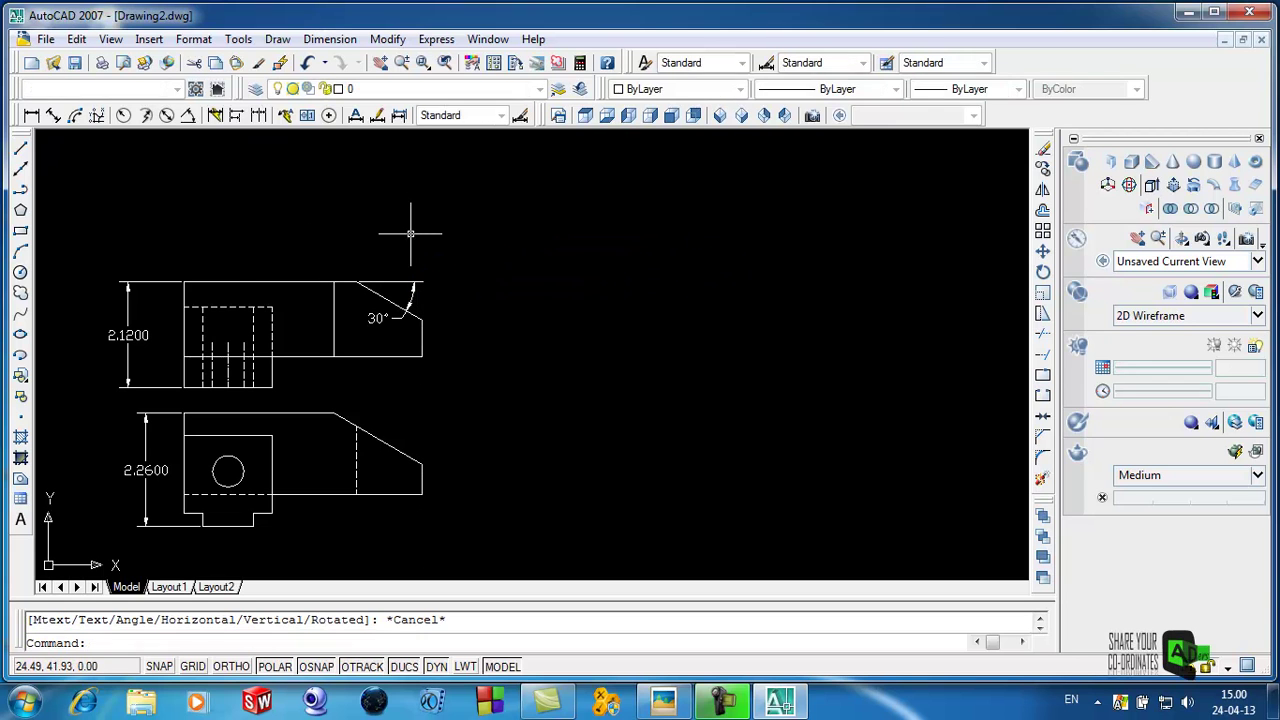
left_click(33, 115)
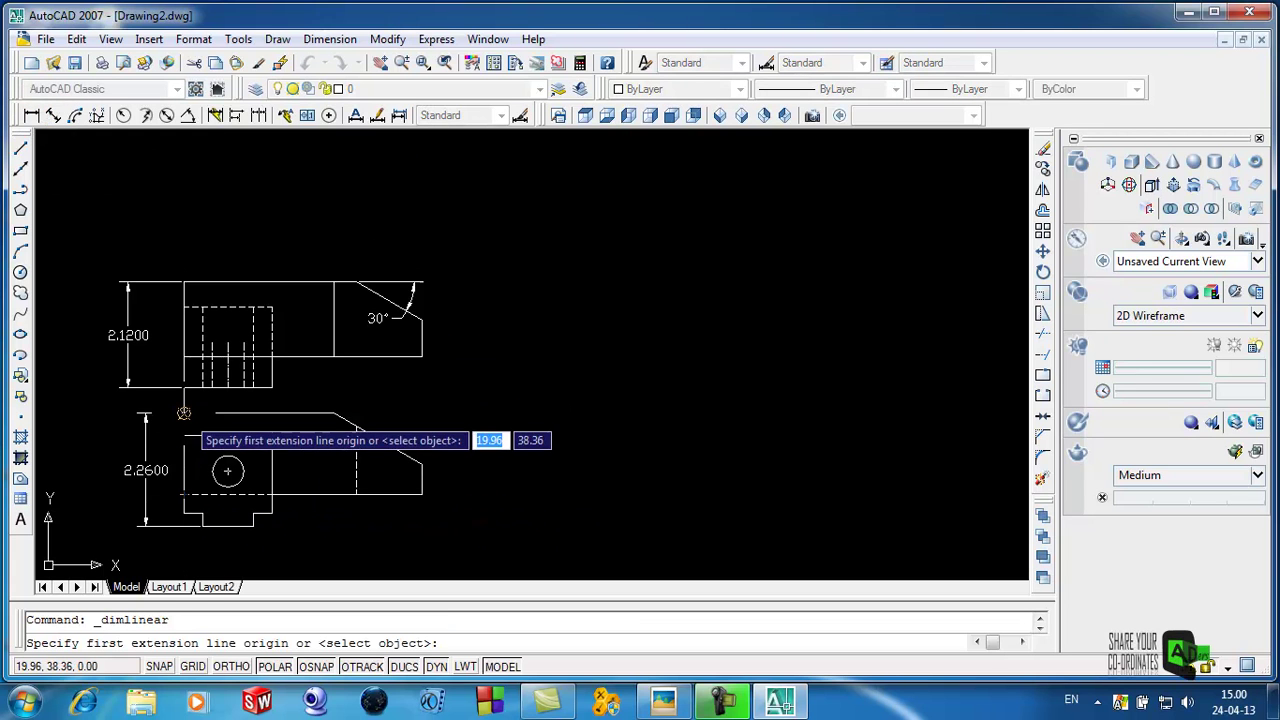
left_click(422, 494)
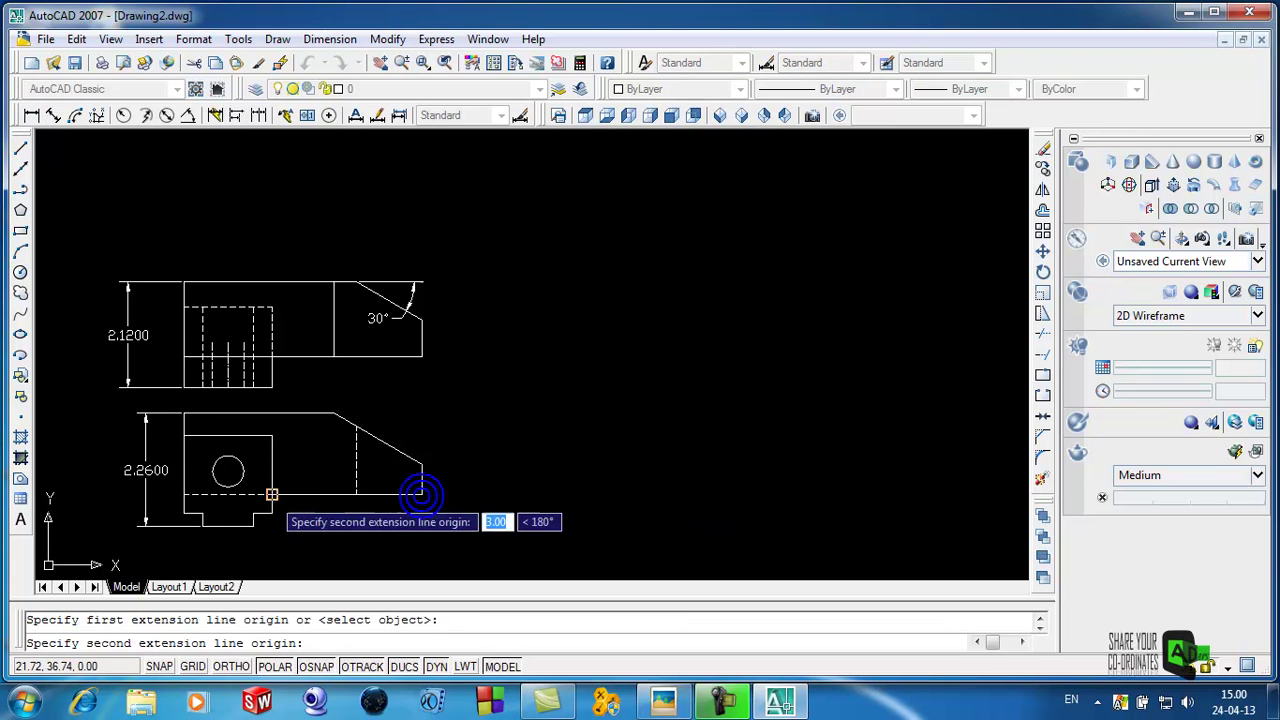
left_click(185, 494)
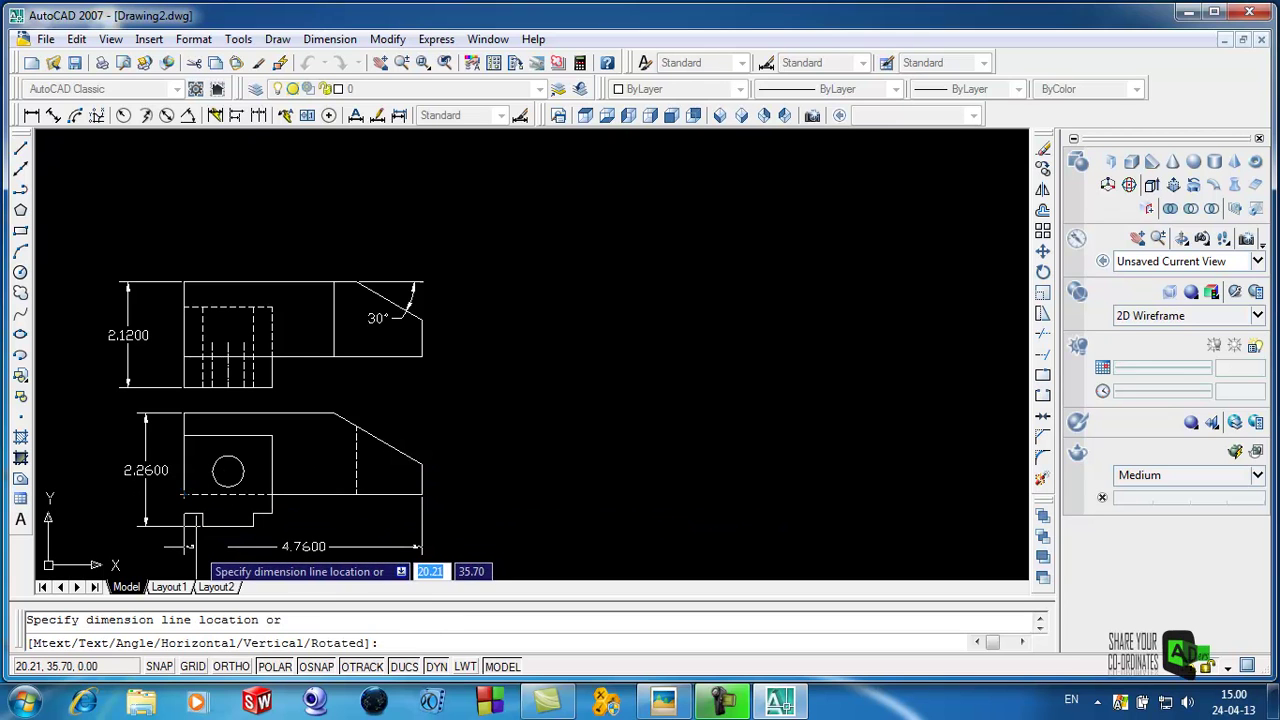
left_click(190, 547)
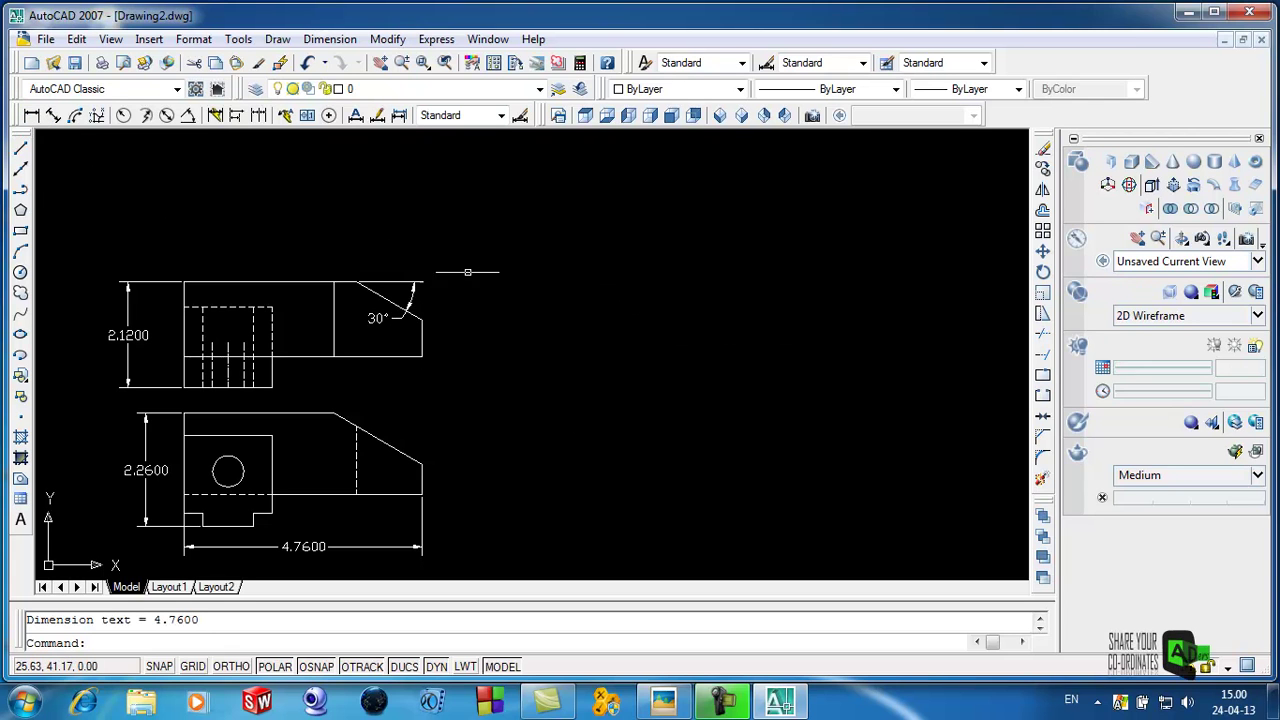
Dimension the chamfered end face as 0.7400
left_click(32, 118)
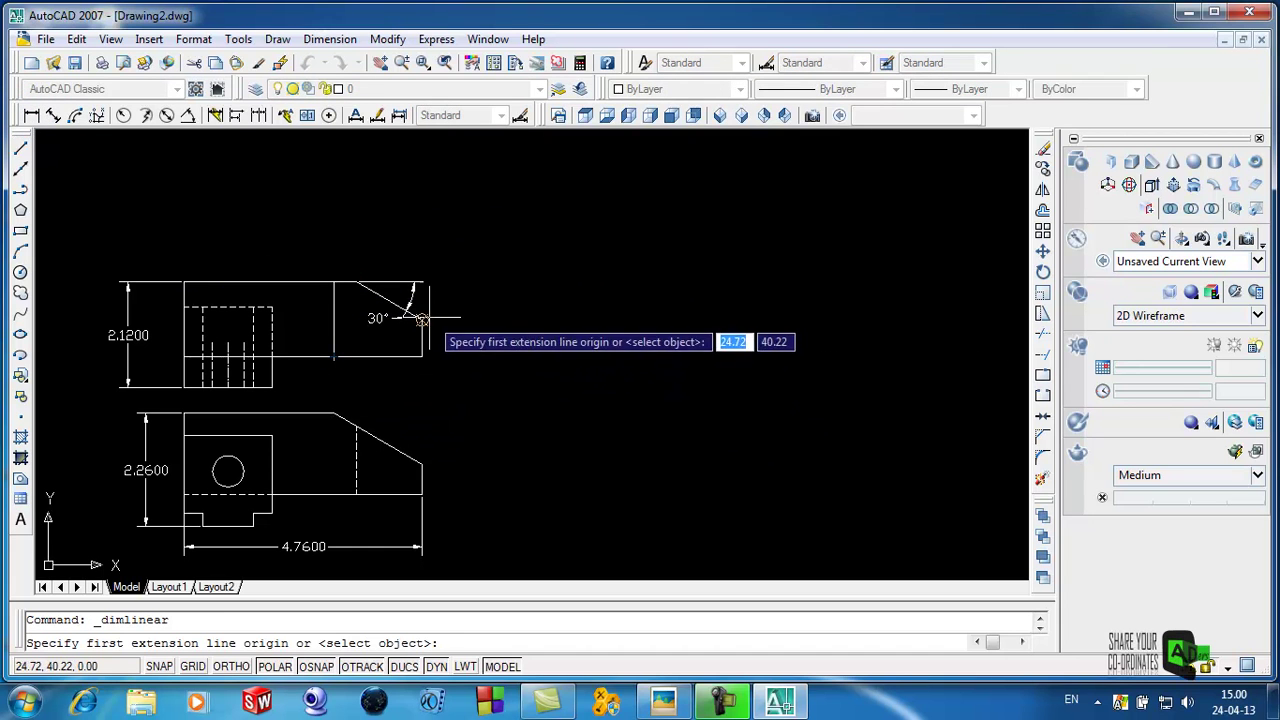
scroll(543, 314, "up", 5)
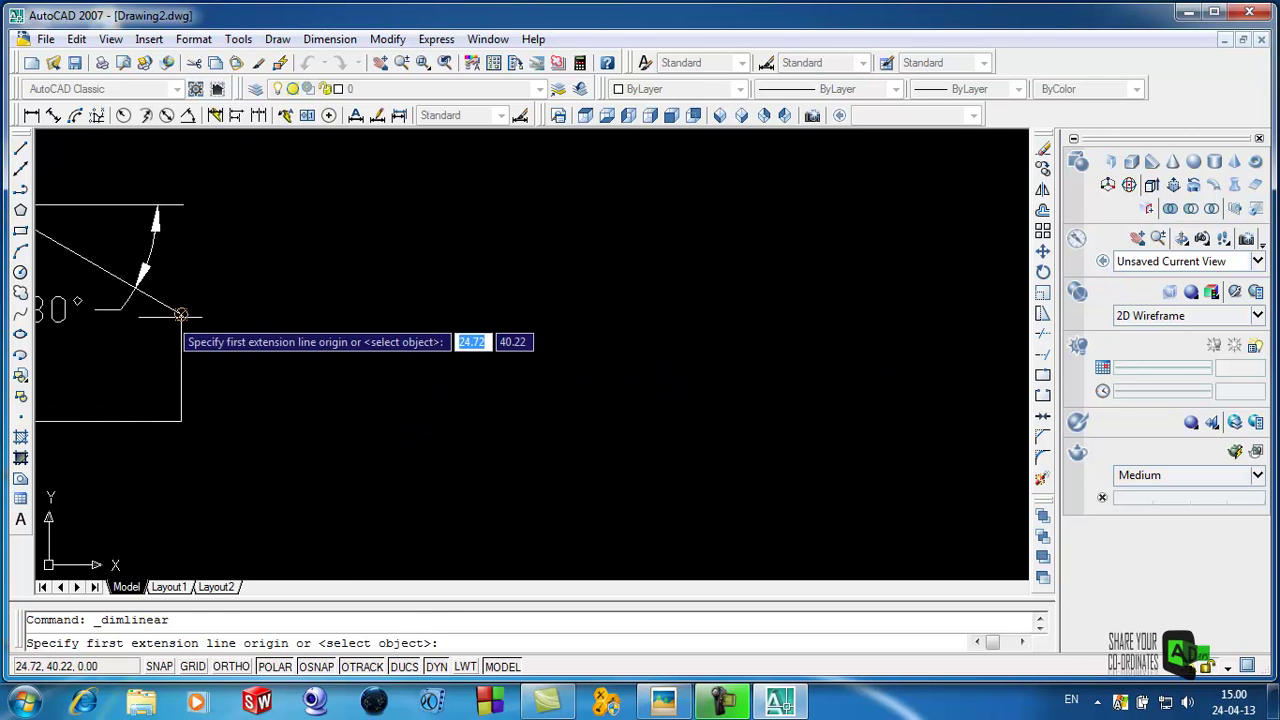
left_click(180, 314)
left_click(179, 420)
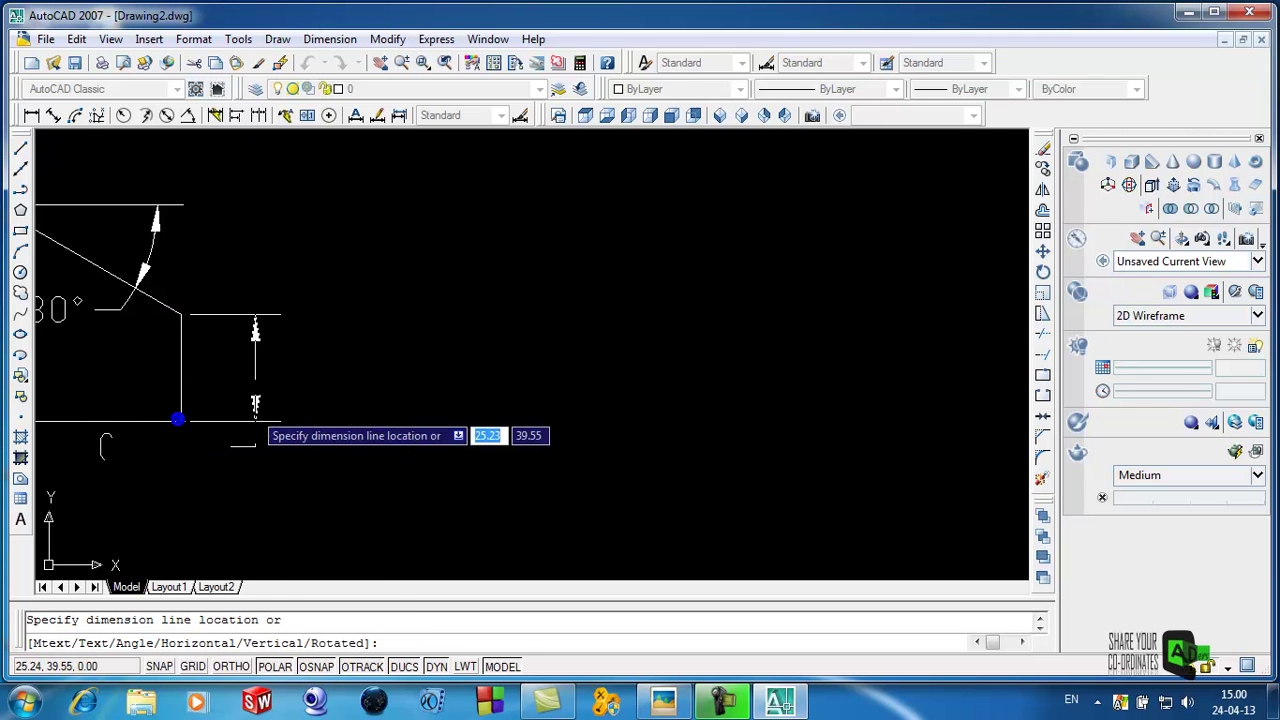
left_click(300, 400)
scroll(442, 381, "down", 3)
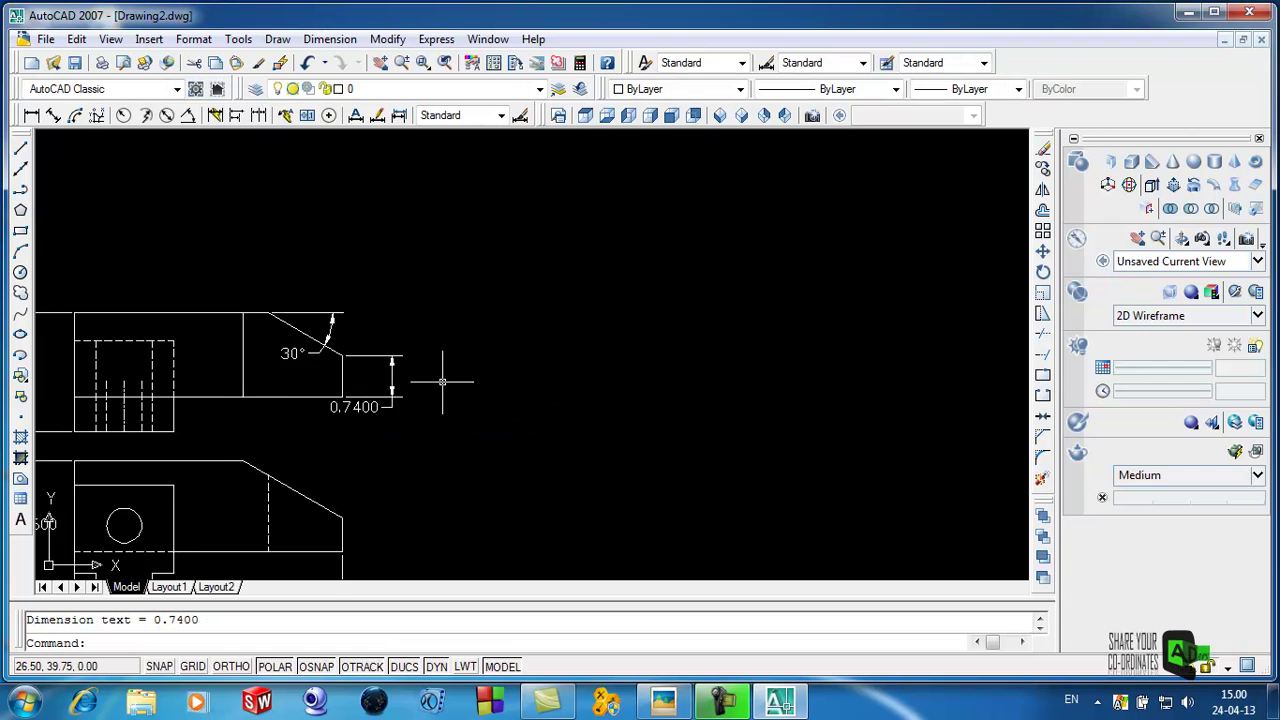
scroll(440, 372, "down", 2)
Label the hole with a Ø0.6200 diameter dimension placed above it
left_click(181, 116)
left_click(166, 117)
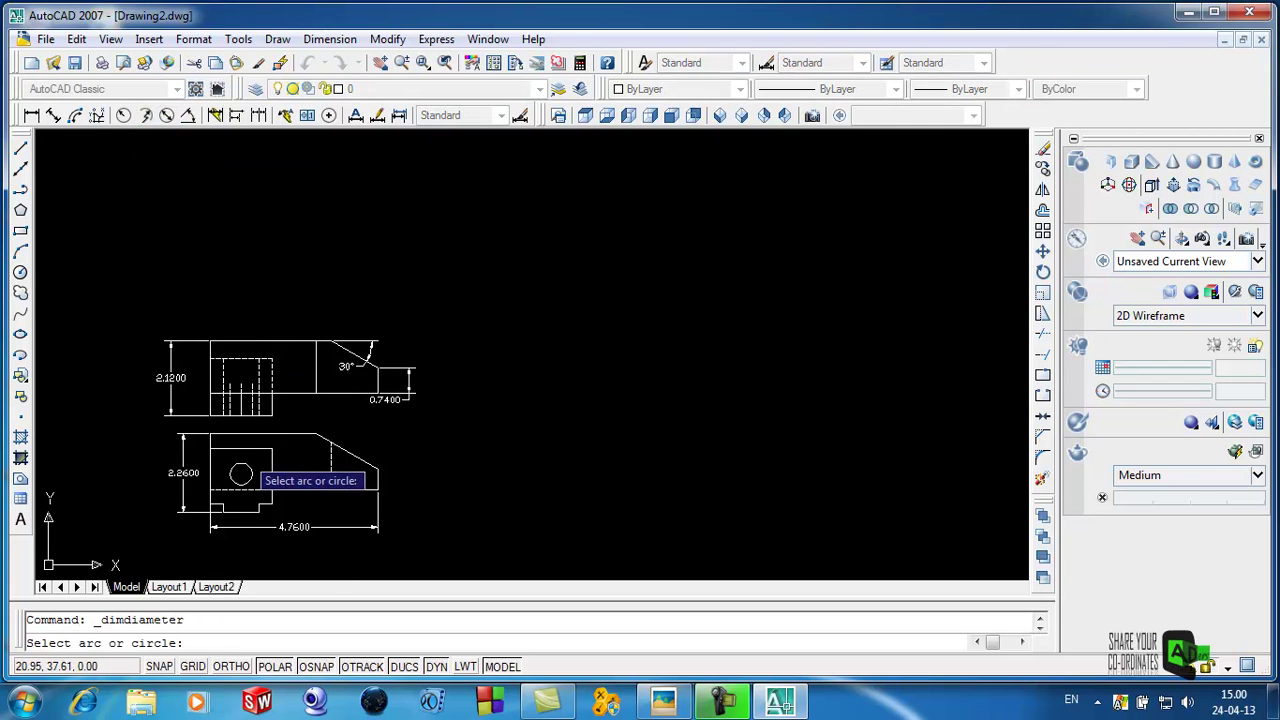
left_click(244, 463)
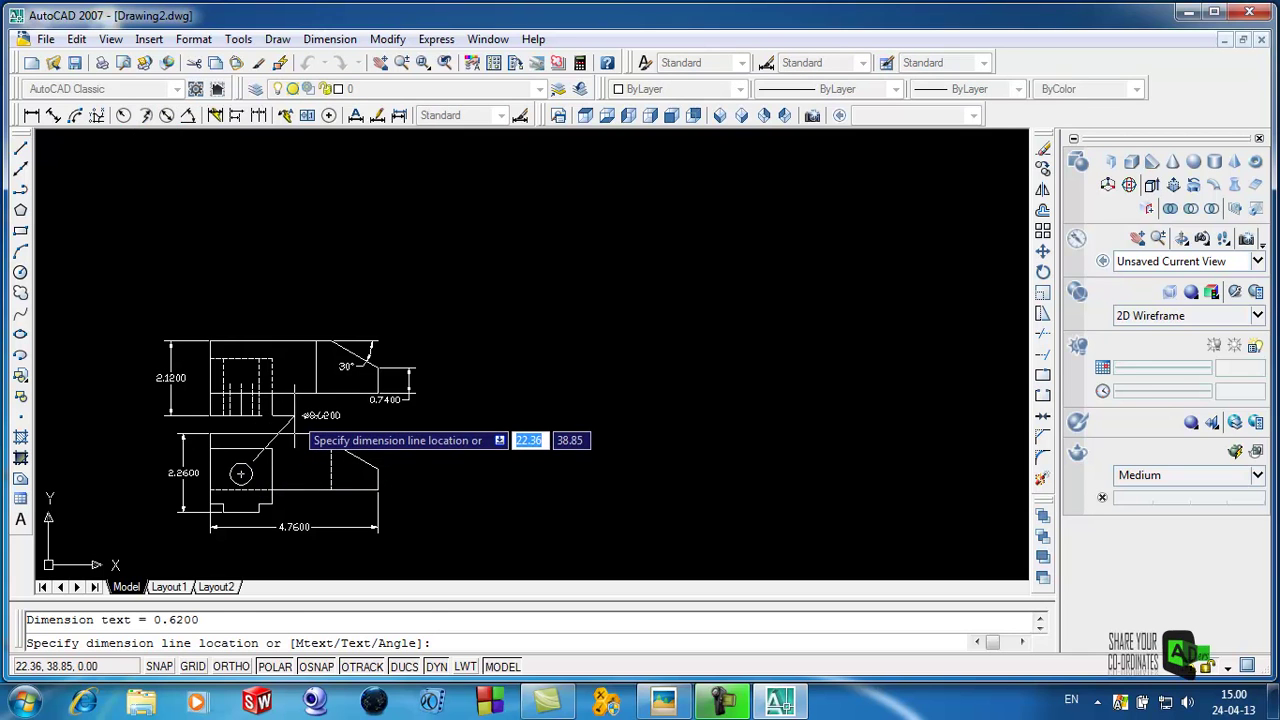
left_click(292, 416)
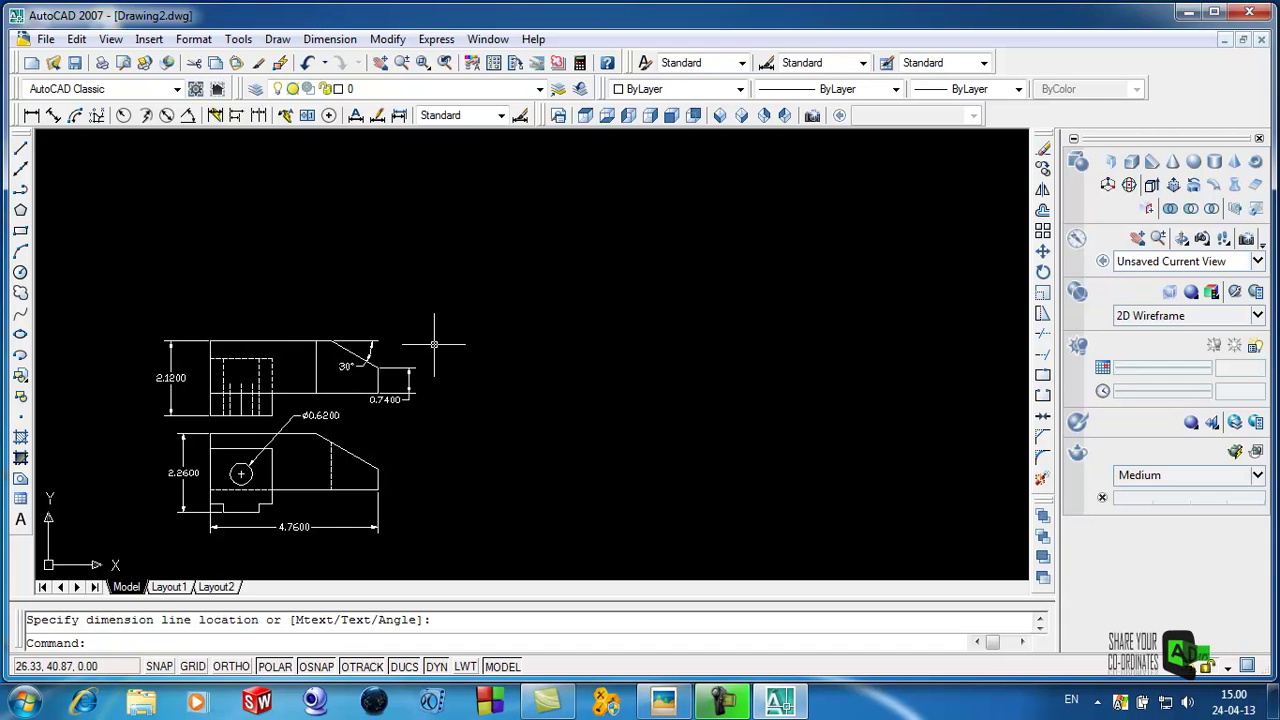
scroll(276, 492, "up", 1)
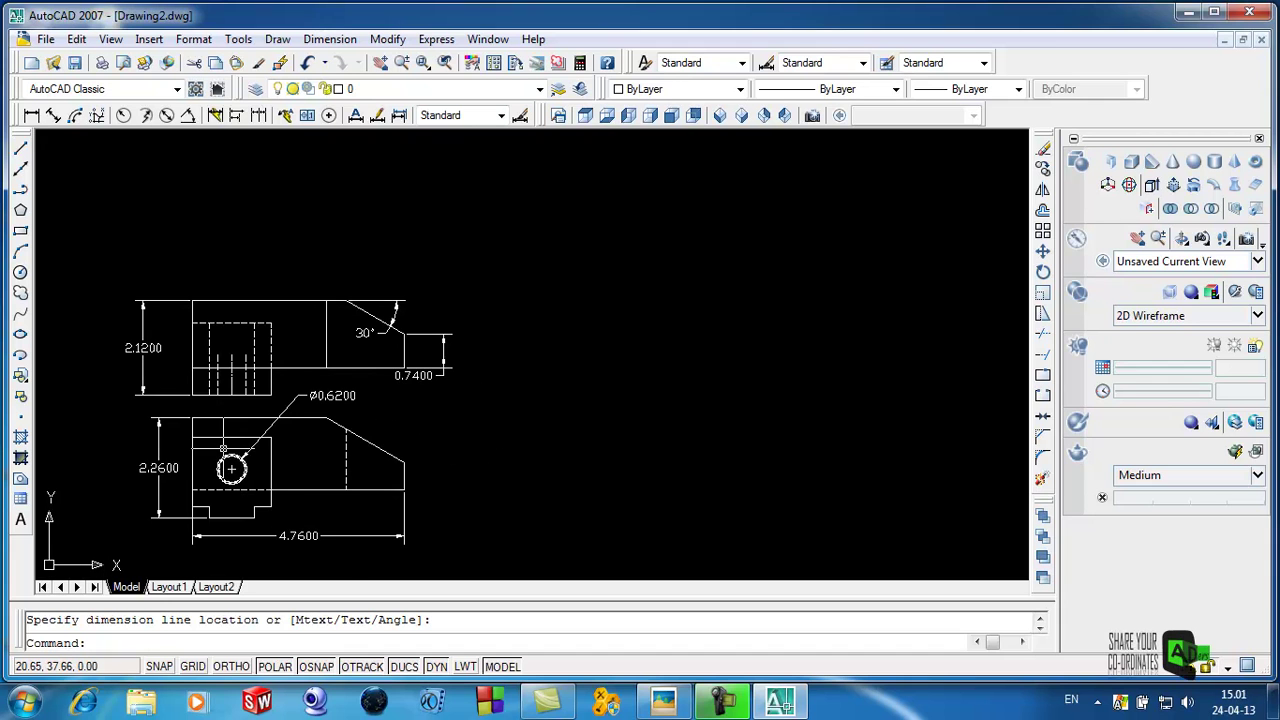
scroll(223, 449, "up", 1)
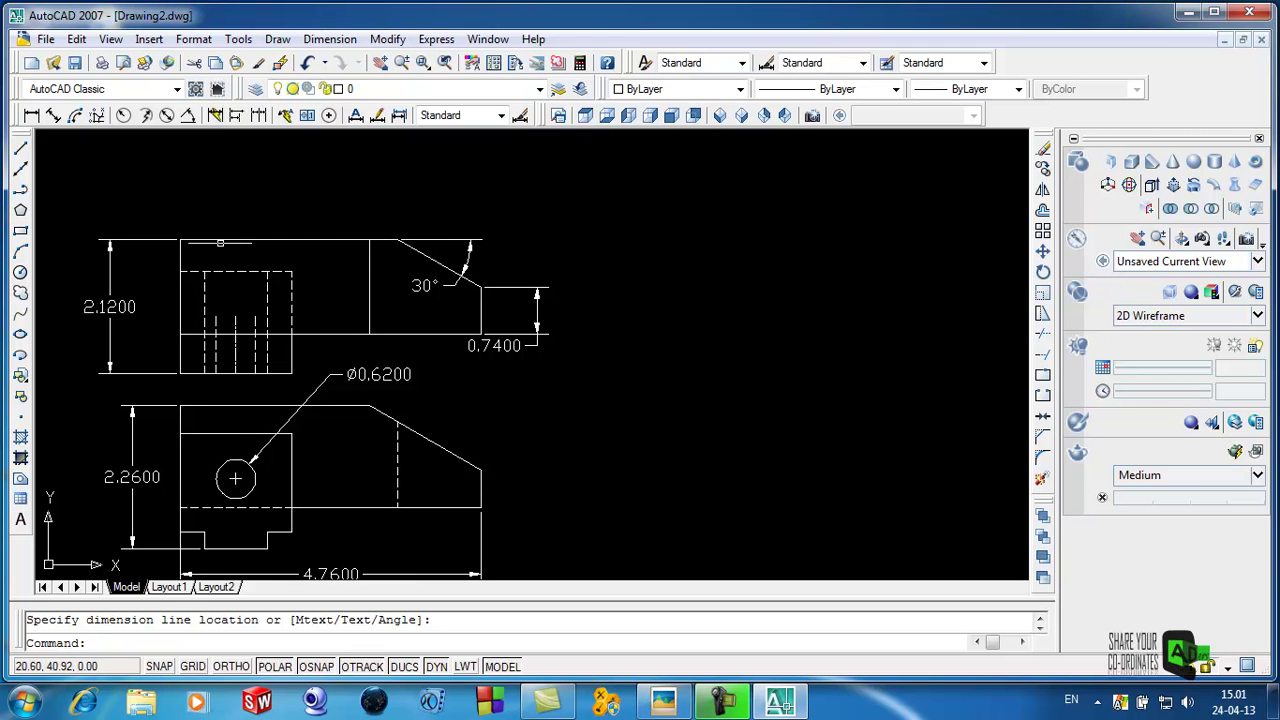
Dimension the lower view's inner vertical edge as 1.5600
left_click(20, 149)
left_click(30, 116)
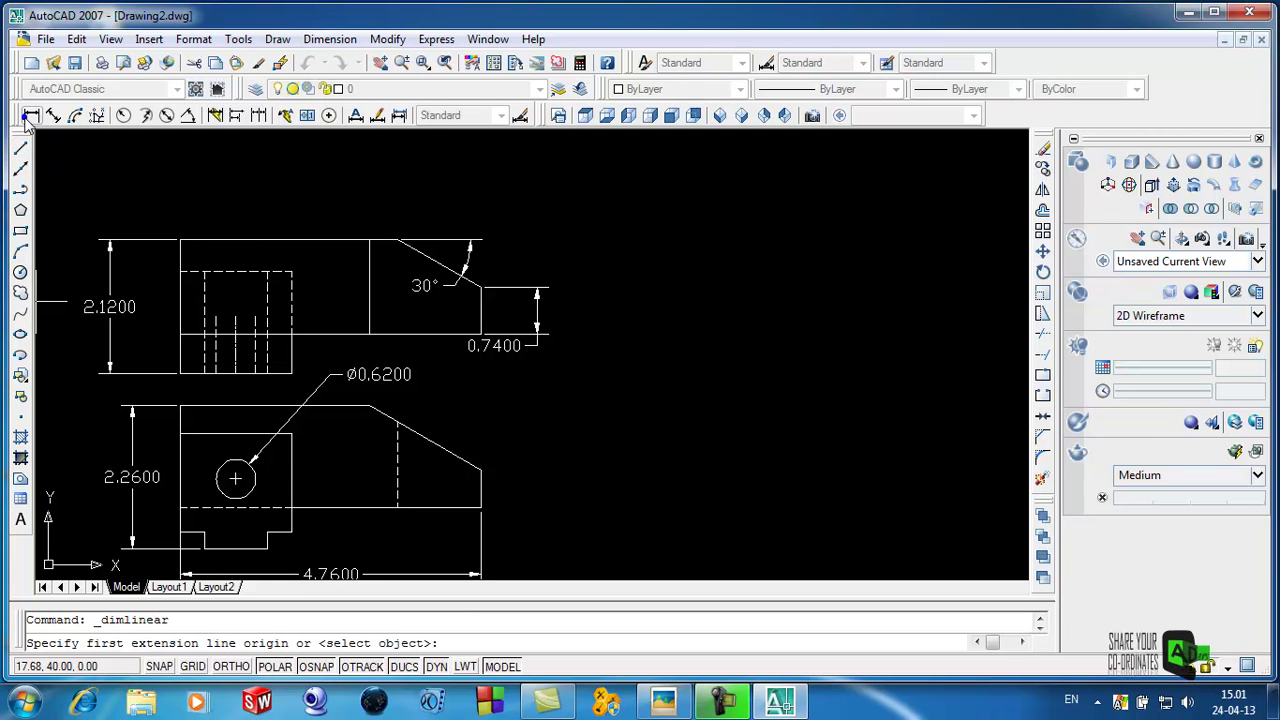
left_click(290, 433)
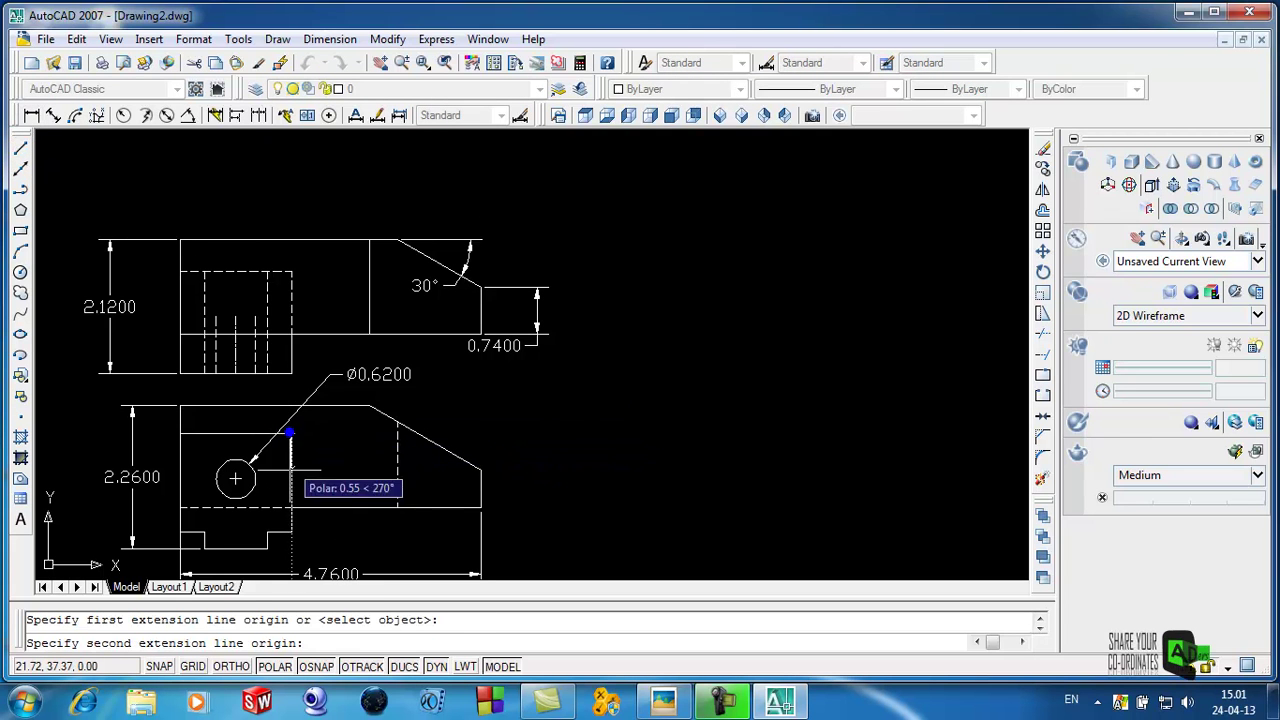
left_click(290, 531)
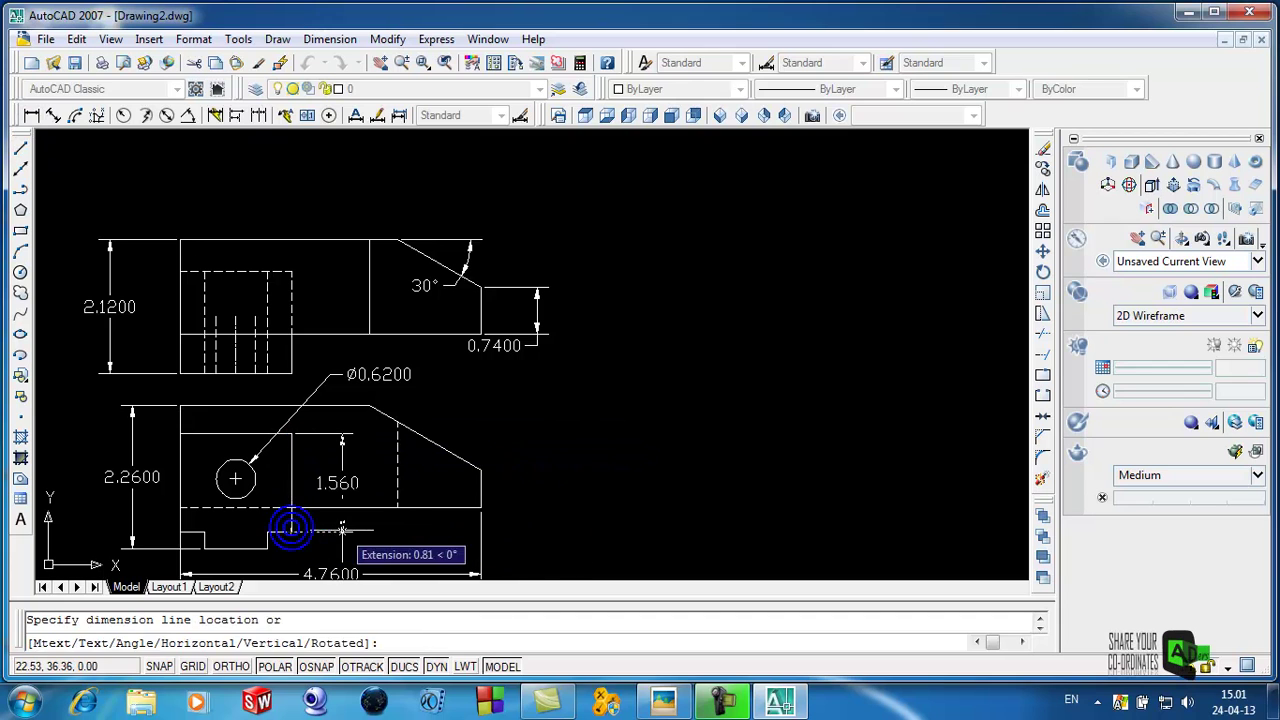
left_click(343, 530)
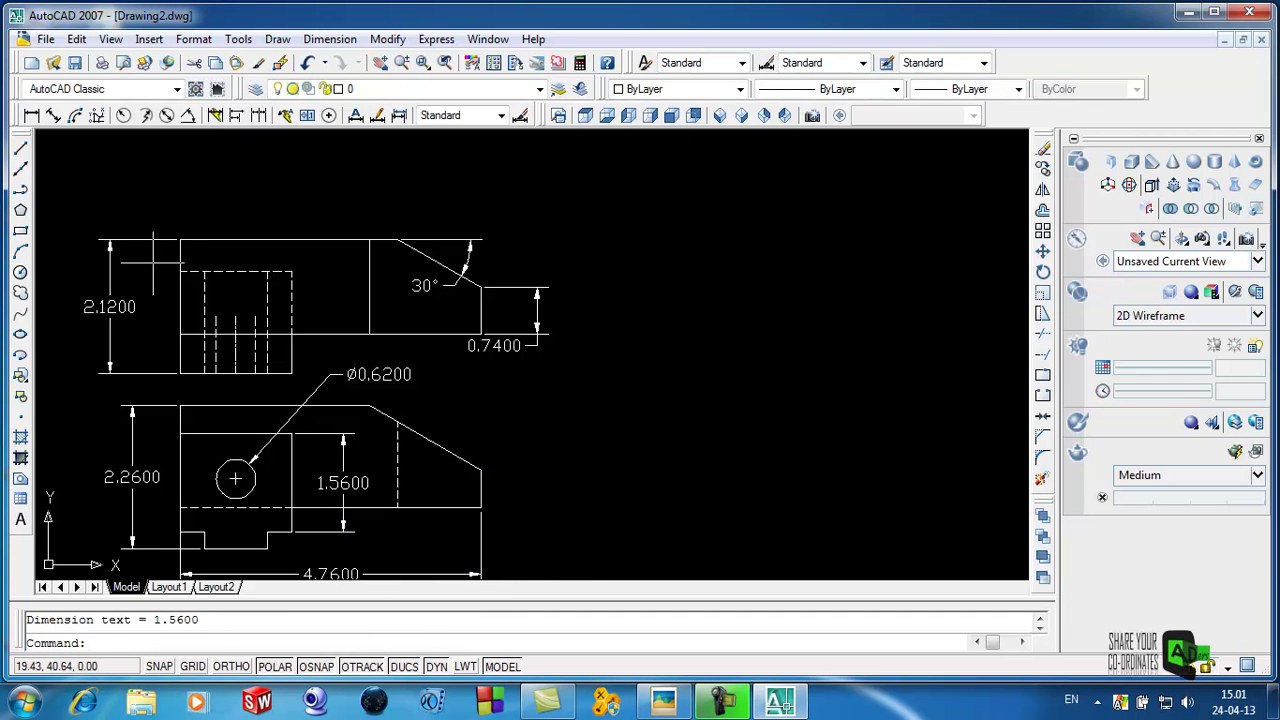
Add a 30° angular dimension between the front view's top and slanted edges
left_click(187, 115)
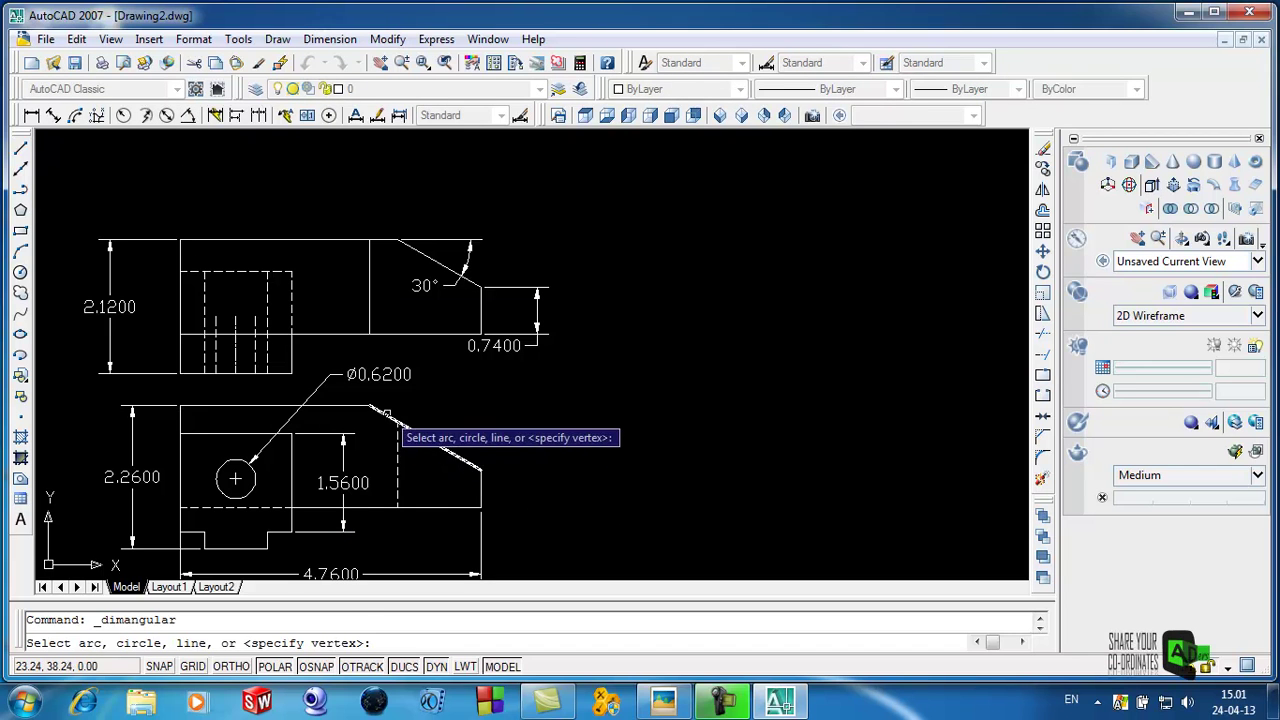
left_click(365, 407)
left_click(385, 416)
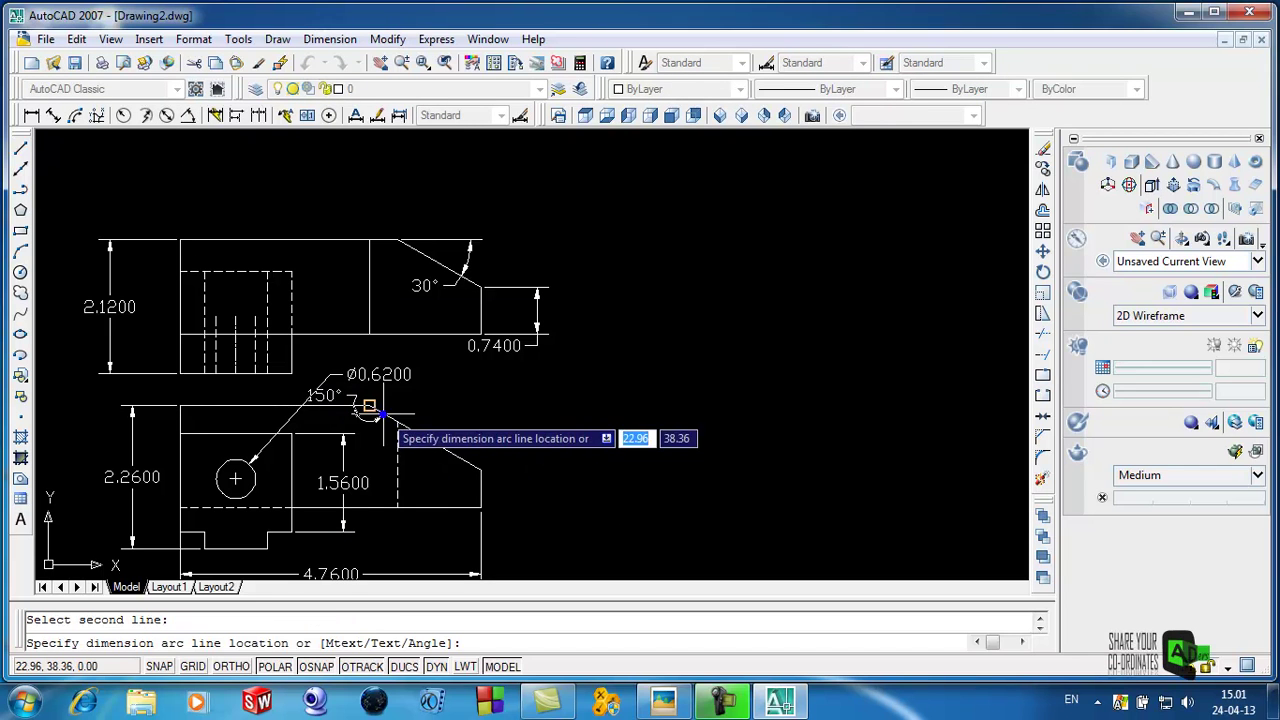
left_click(476, 432)
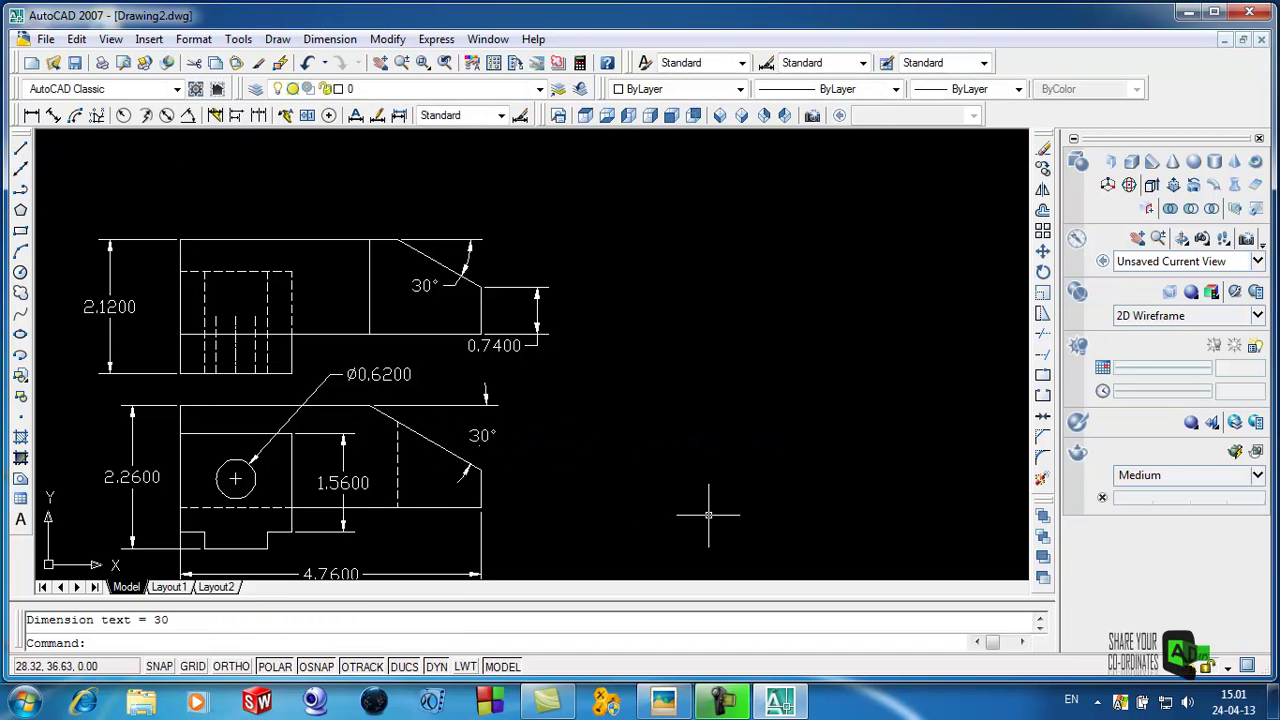
Dimension the front view's right-hand end height as 0.6039, placed to the right
left_click(30, 115)
left_click(480, 470)
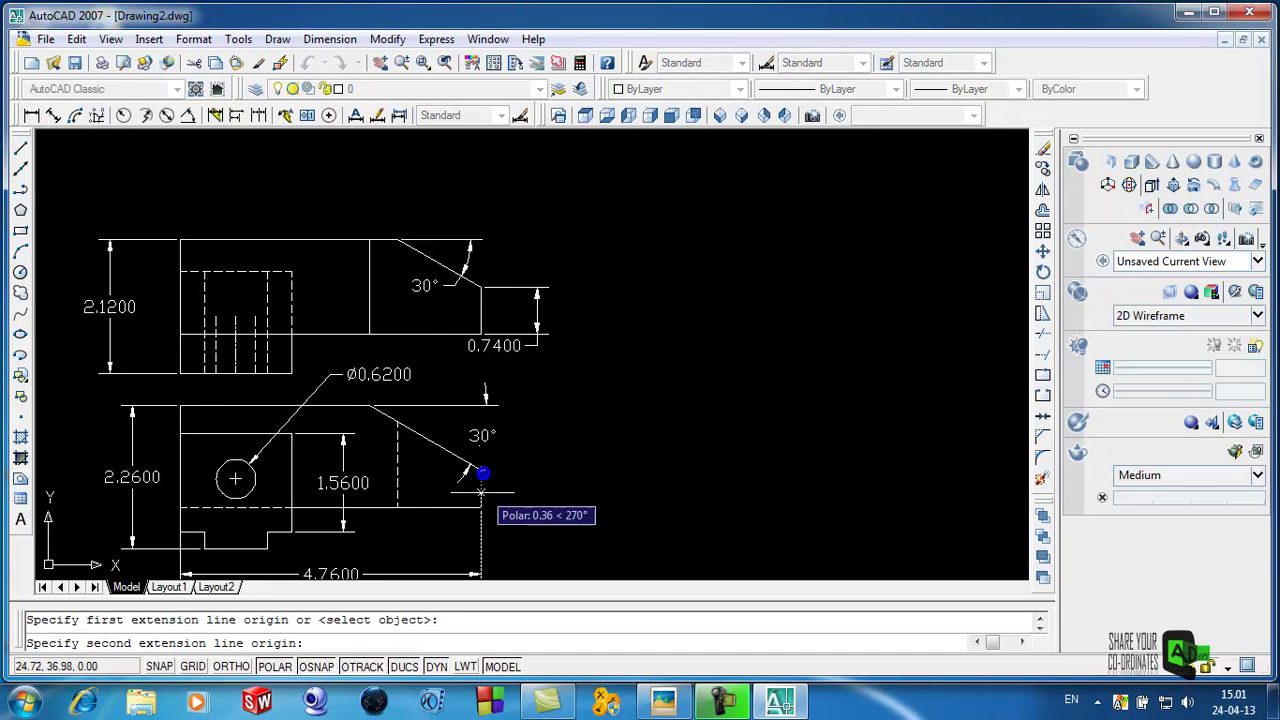
left_click(480, 508)
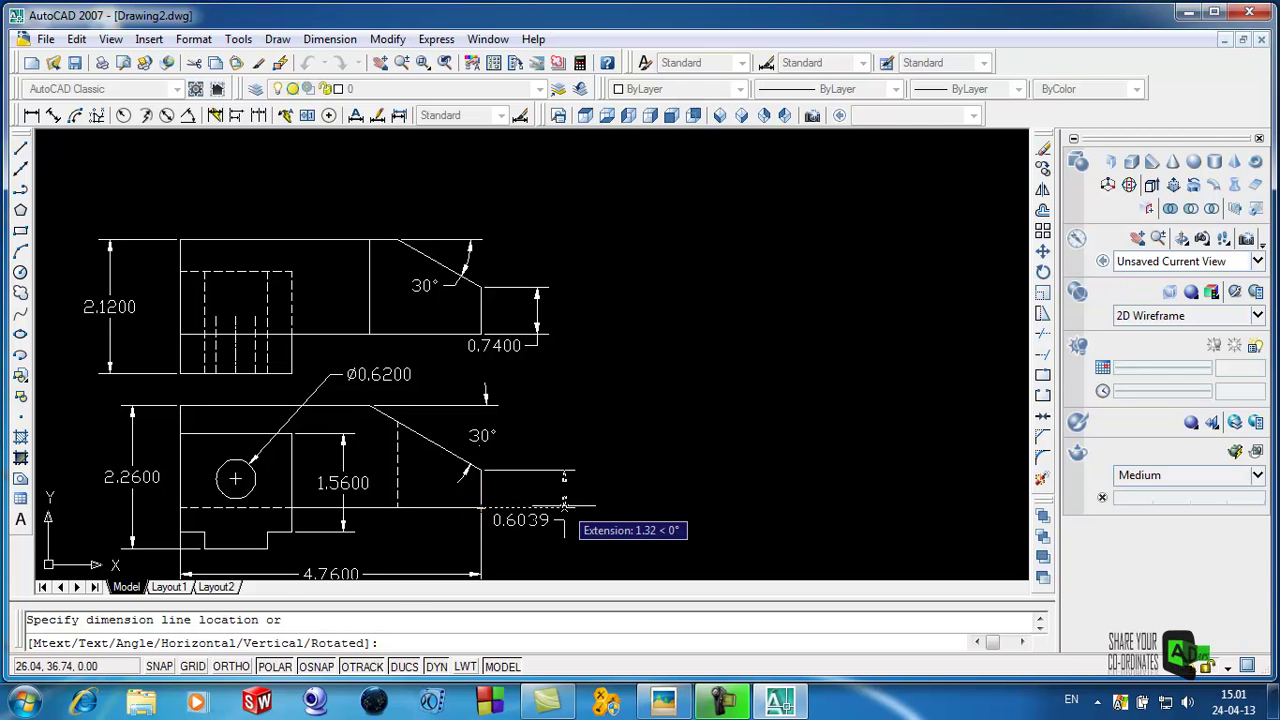
left_click(564, 505)
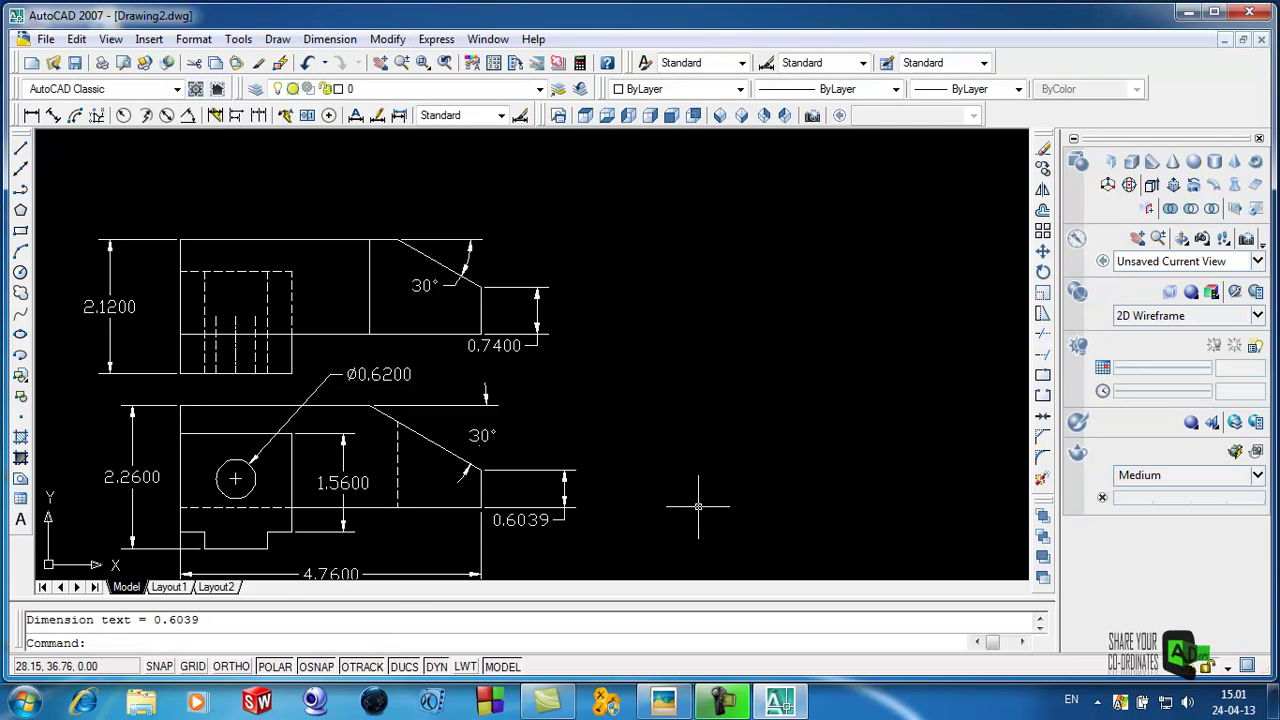
scroll(709, 470, "down", 2)
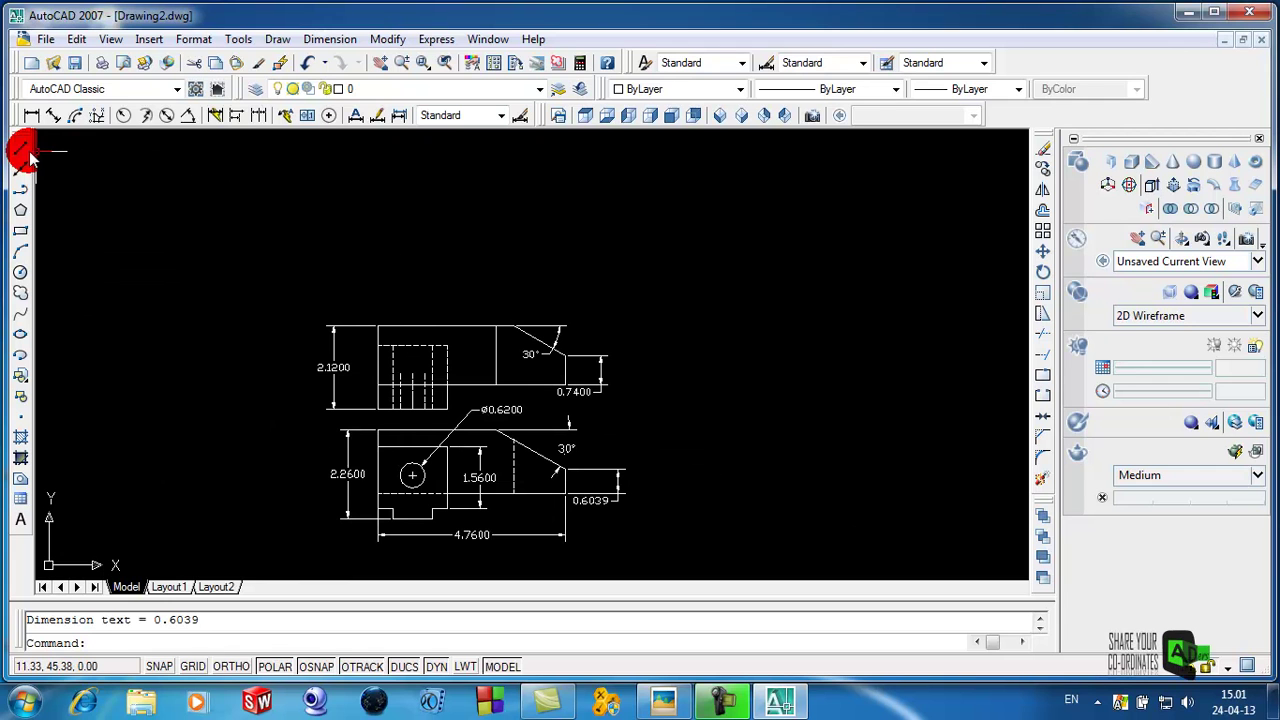
Add a 3.0000 linear dimension from the slant corner to the upper-left corner, placed above the top view
left_click(31, 115)
scroll(508, 345, "up", 3)
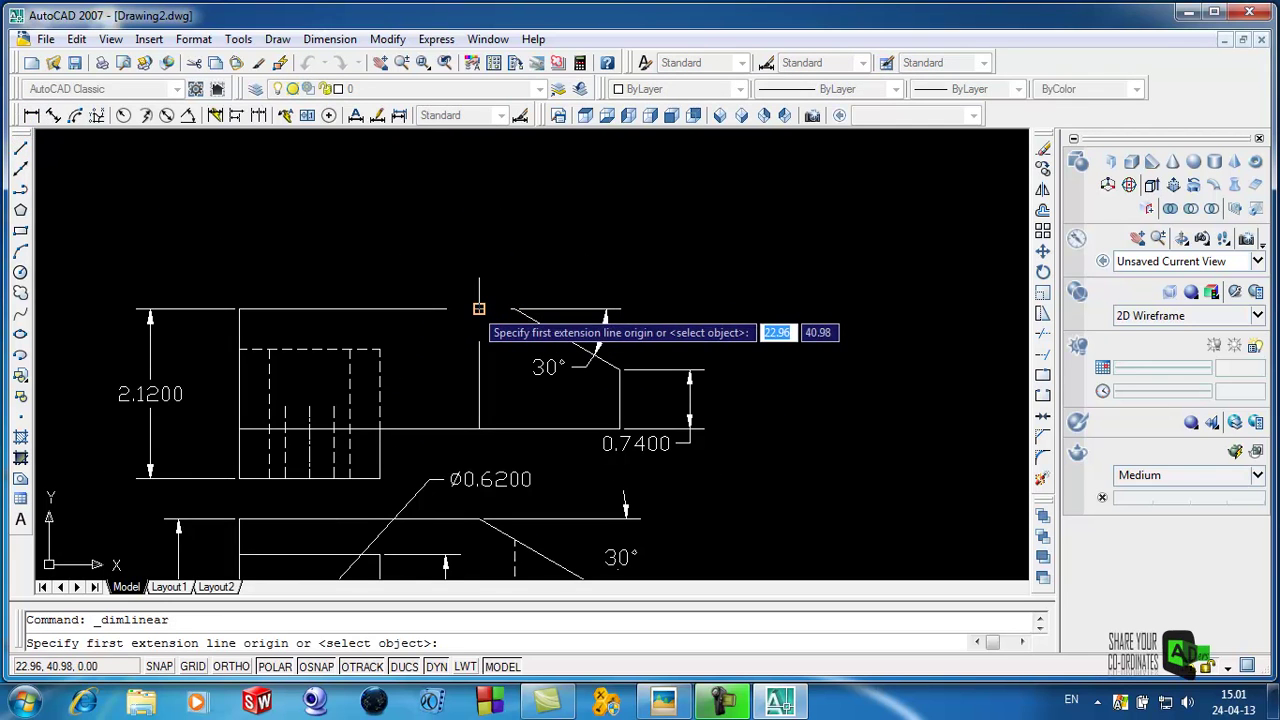
left_click(479, 309)
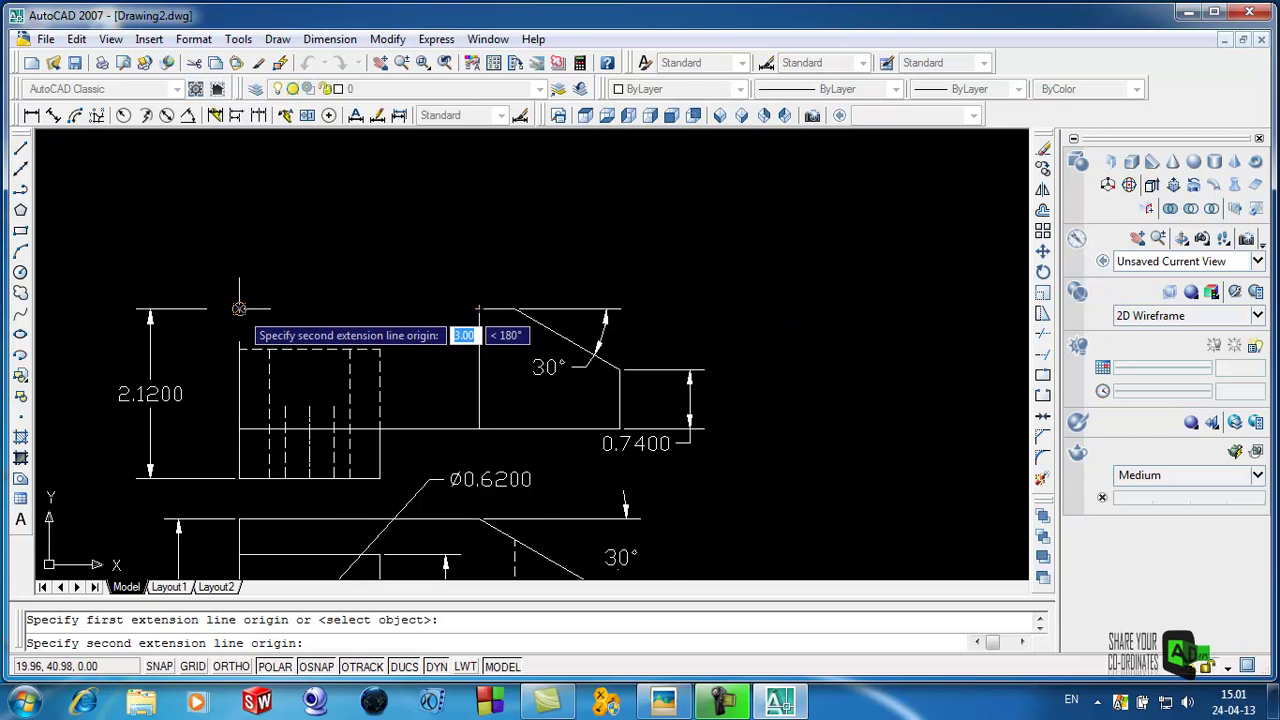
scroll(239, 308, "up", 1)
scroll(237, 308, "up", 3)
scroll(233, 308, "up", 2)
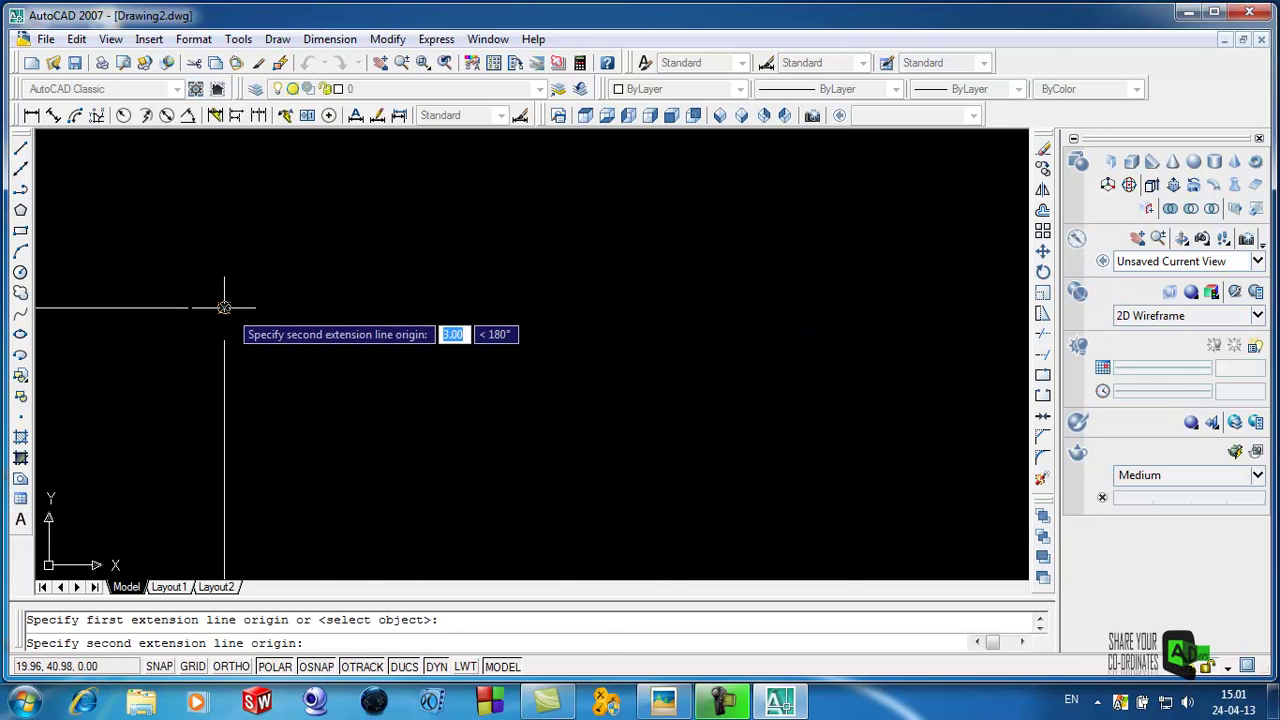
left_click(224, 308)
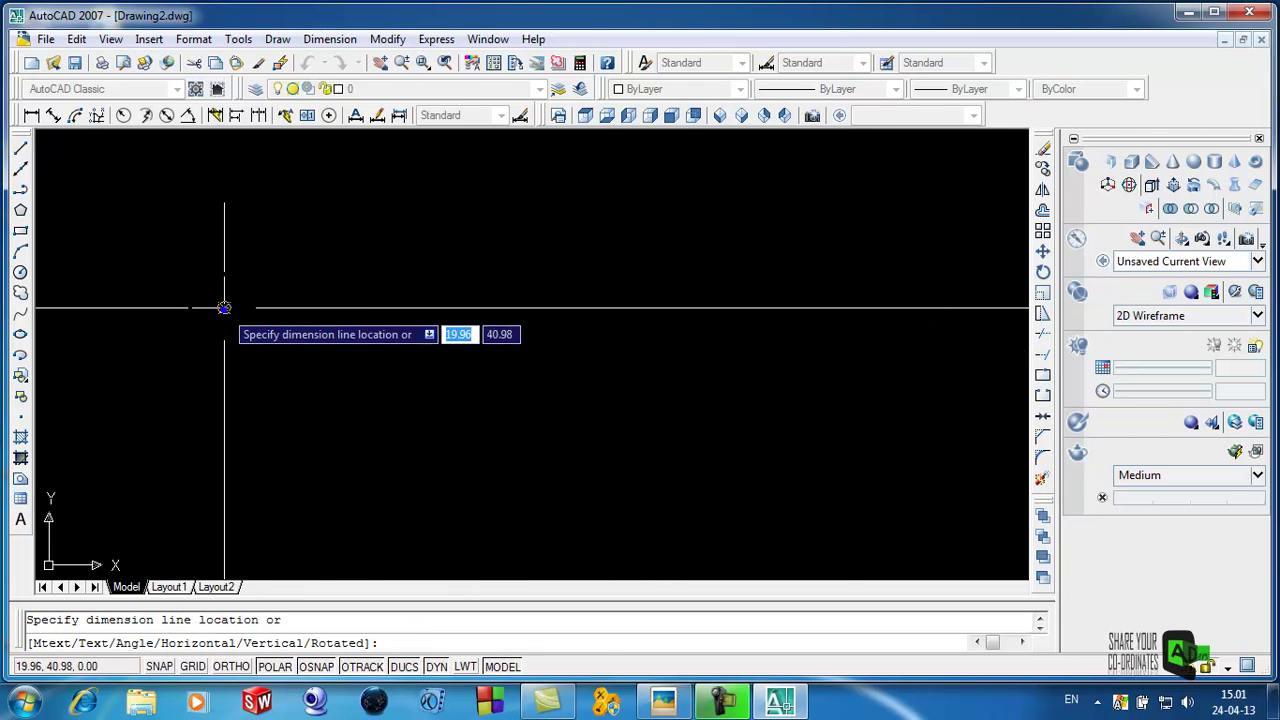
left_click(230, 190)
scroll(771, 414, "down", 3)
scroll(924, 471, "down", 2)
scroll(960, 485, "up", 2)
scroll(709, 429, "down", 4)
scroll(303, 283, "down", 2)
scroll(357, 301, "down", 2)
scroll(913, 500, "up", 2)
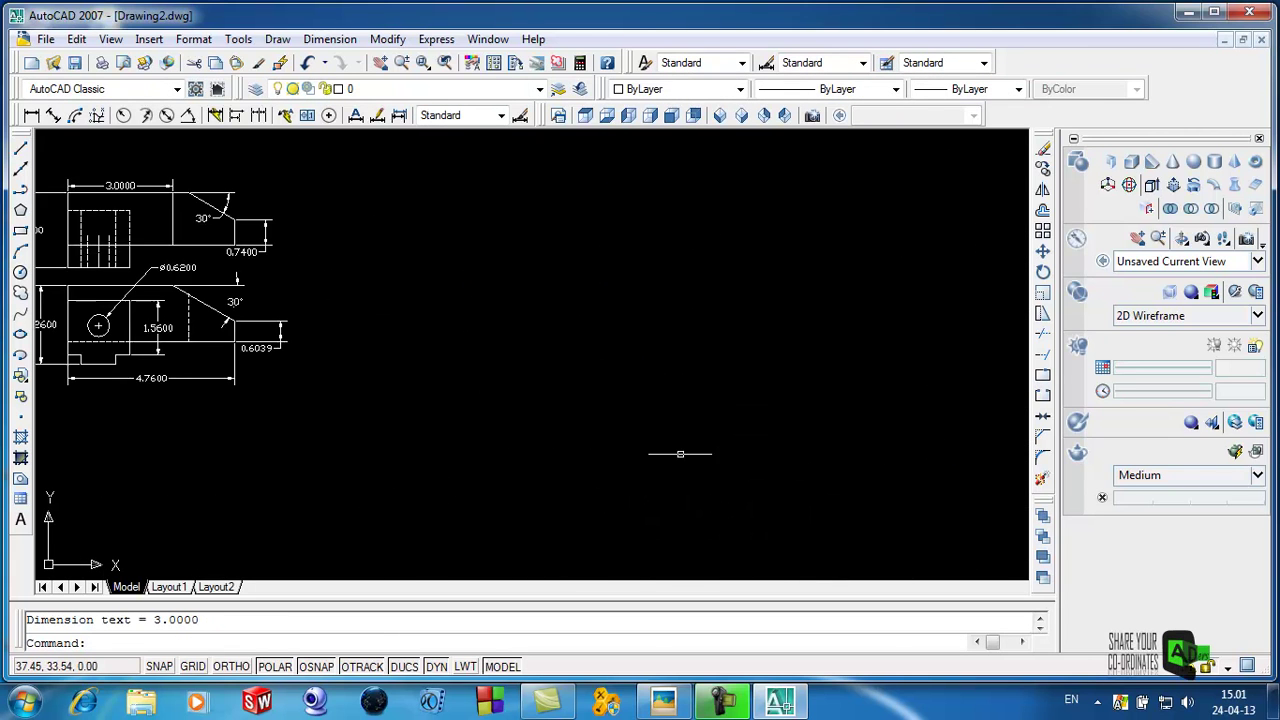
scroll(200, 310, "down", 2)
scroll(66, 263, "up", 2)
scroll(155, 277, "up", 1)
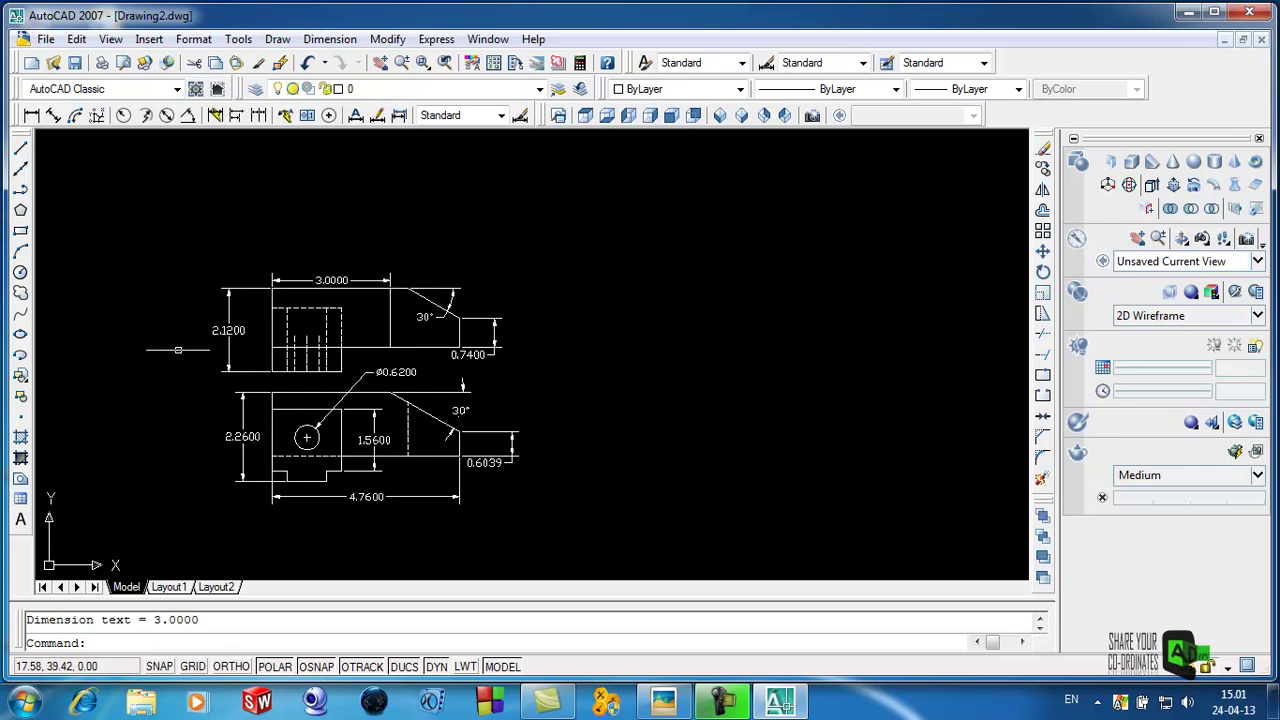
scroll(178, 350, "up", 2)
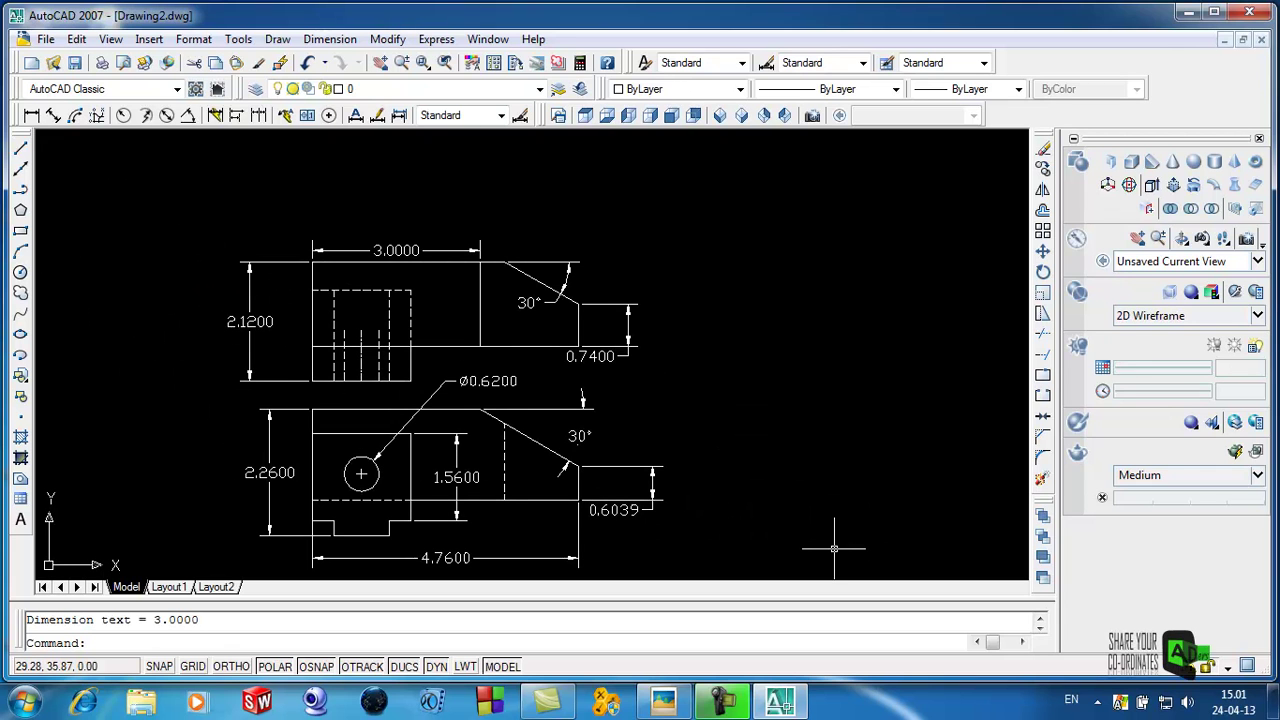
Dimension the front view's bottom notch width as 1.0000, placed below the view
left_click(31, 115)
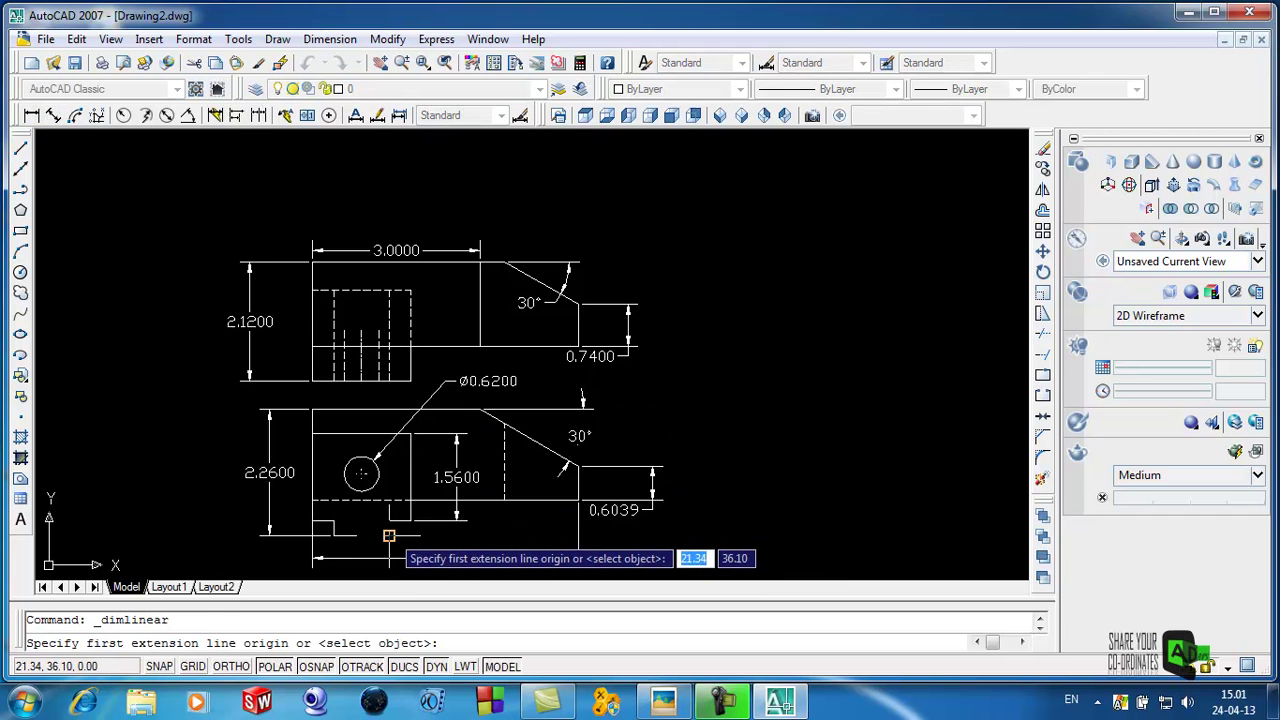
left_click(388, 535)
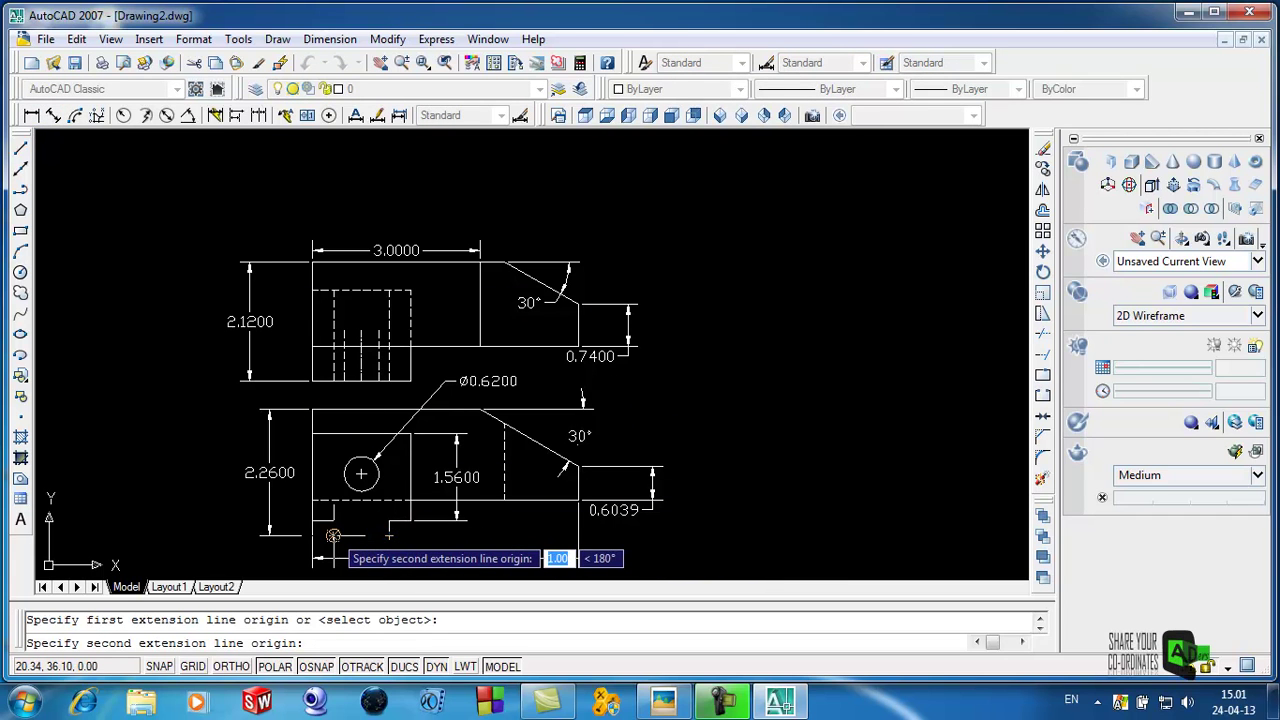
left_click(333, 536)
left_click(380, 547)
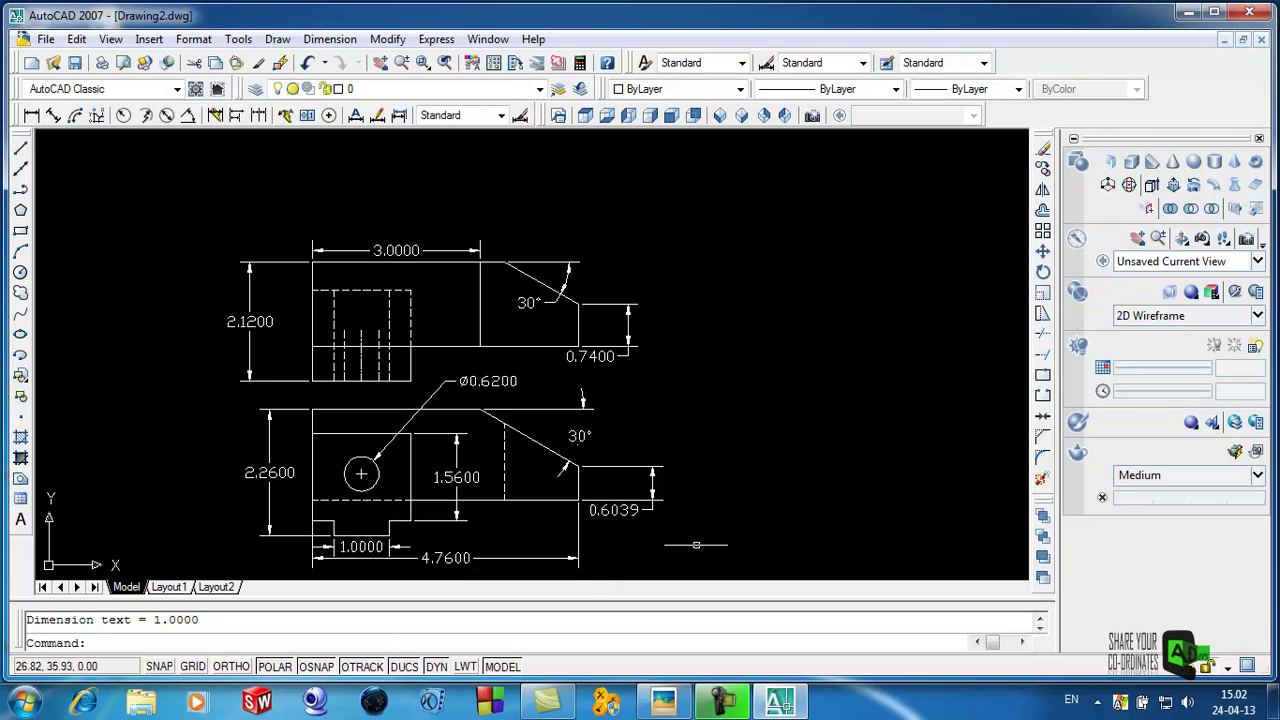
Add the 0.3800 step dimension beside the notch, deleting and redrawing the misplaced first attempt
left_click(31, 115)
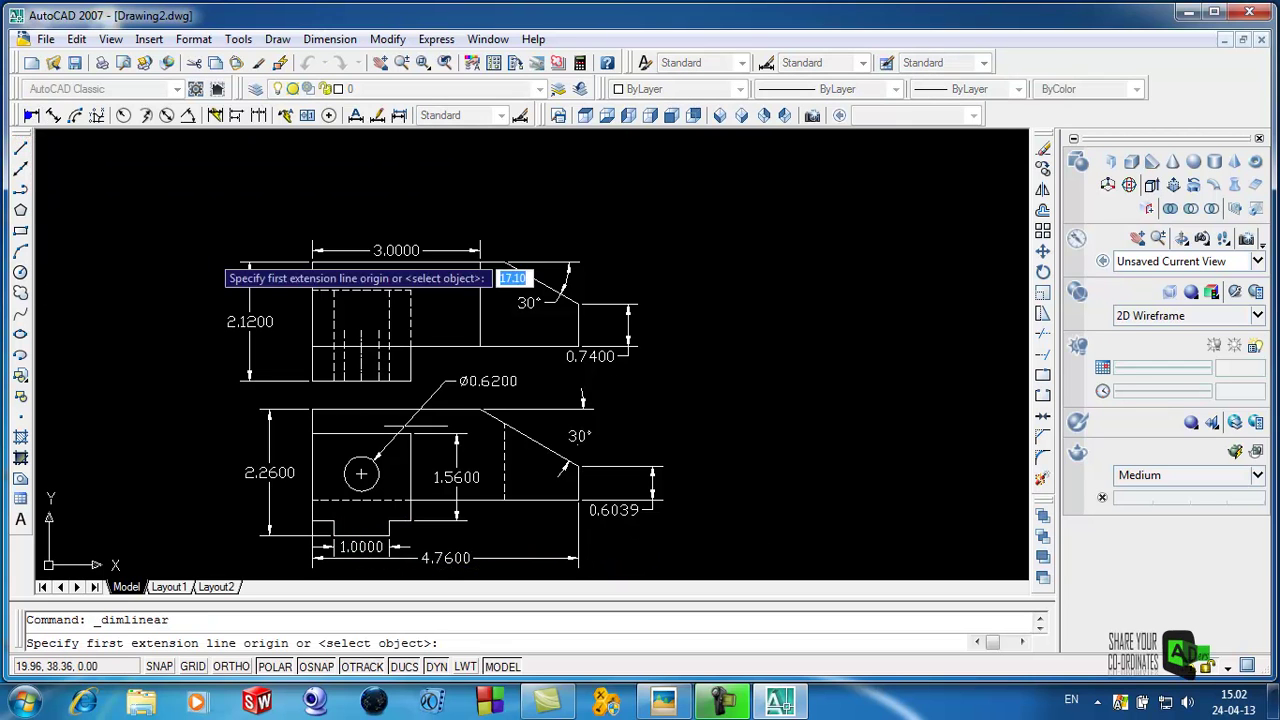
left_click(389, 522)
left_click(410, 500)
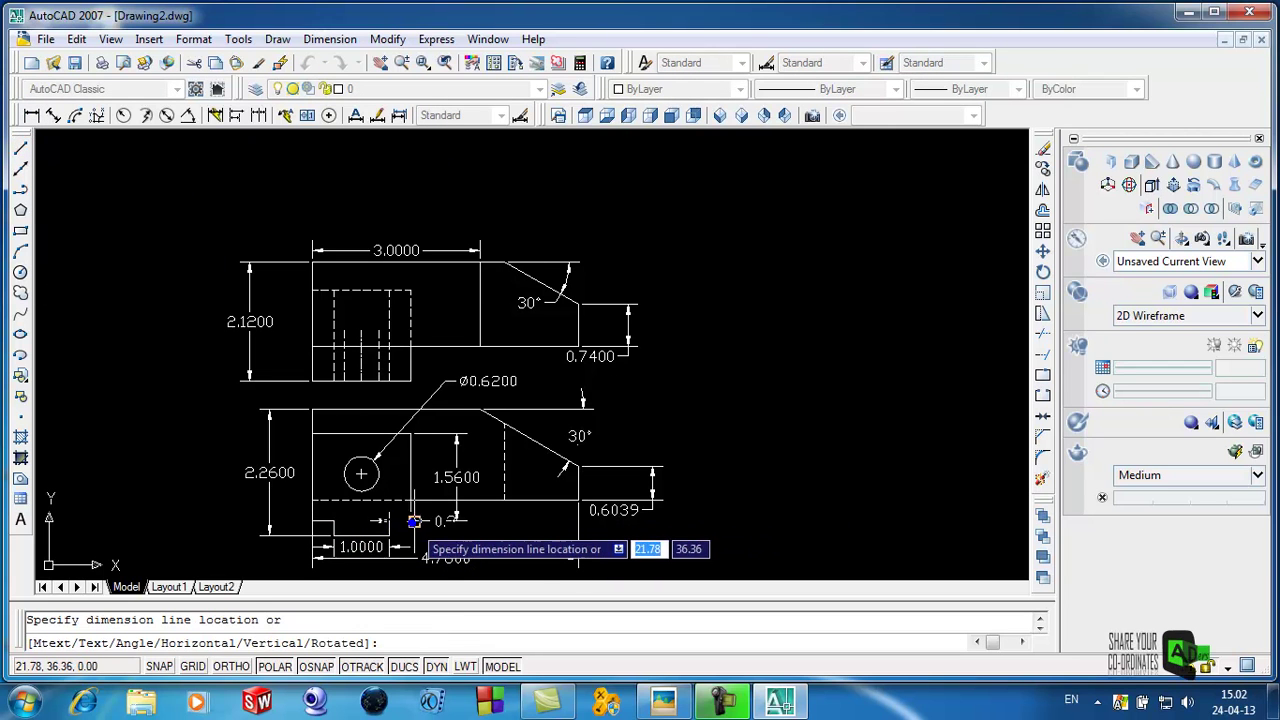
left_click(410, 521)
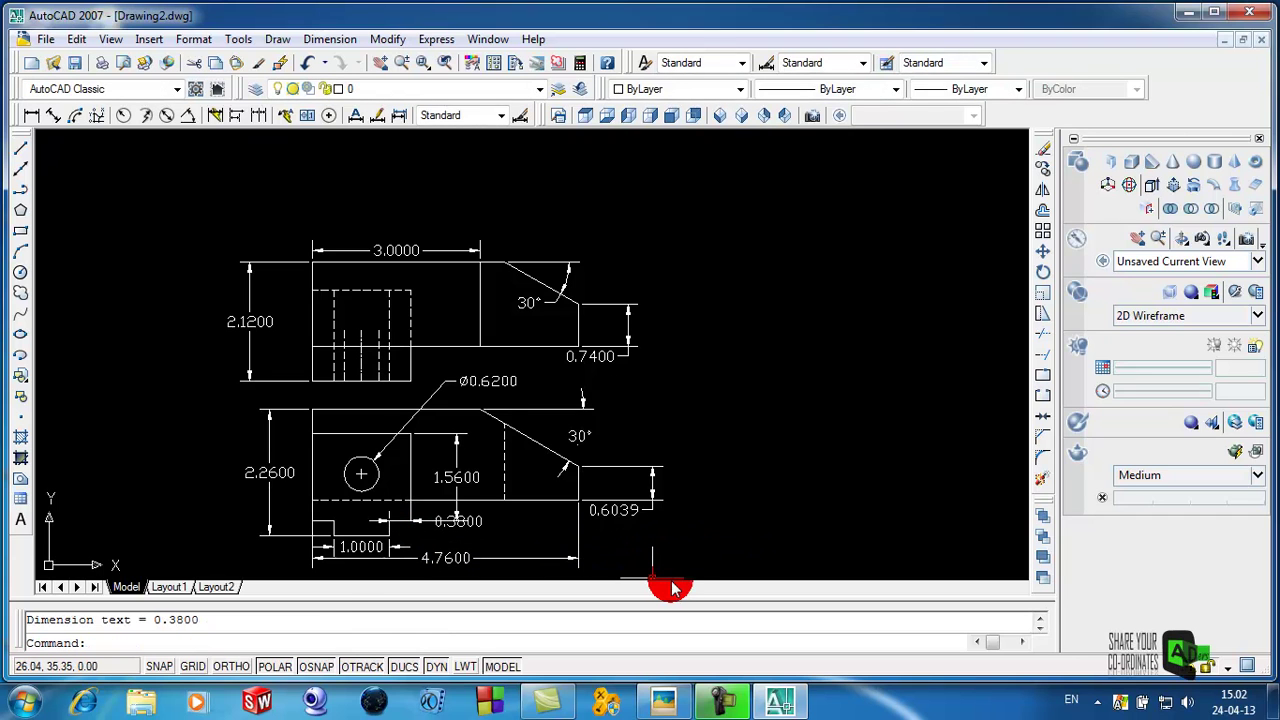
left_click(460, 521)
key("Delete")
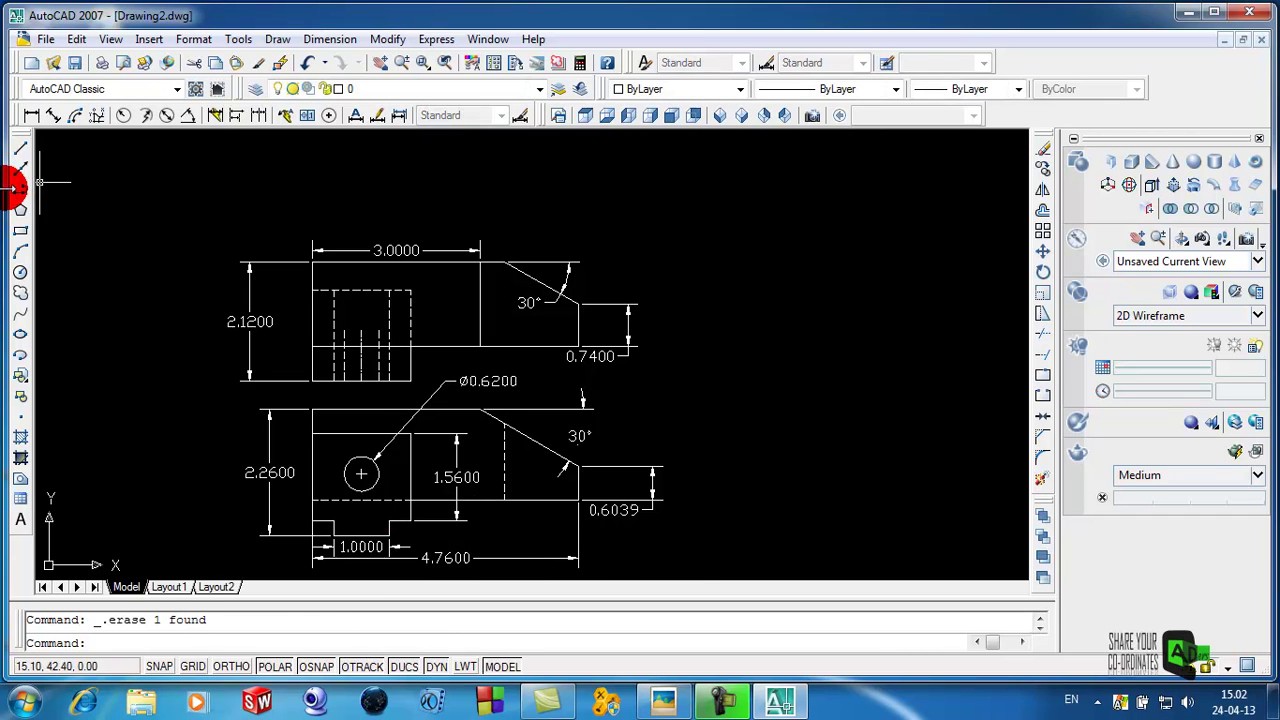
left_click(31, 115)
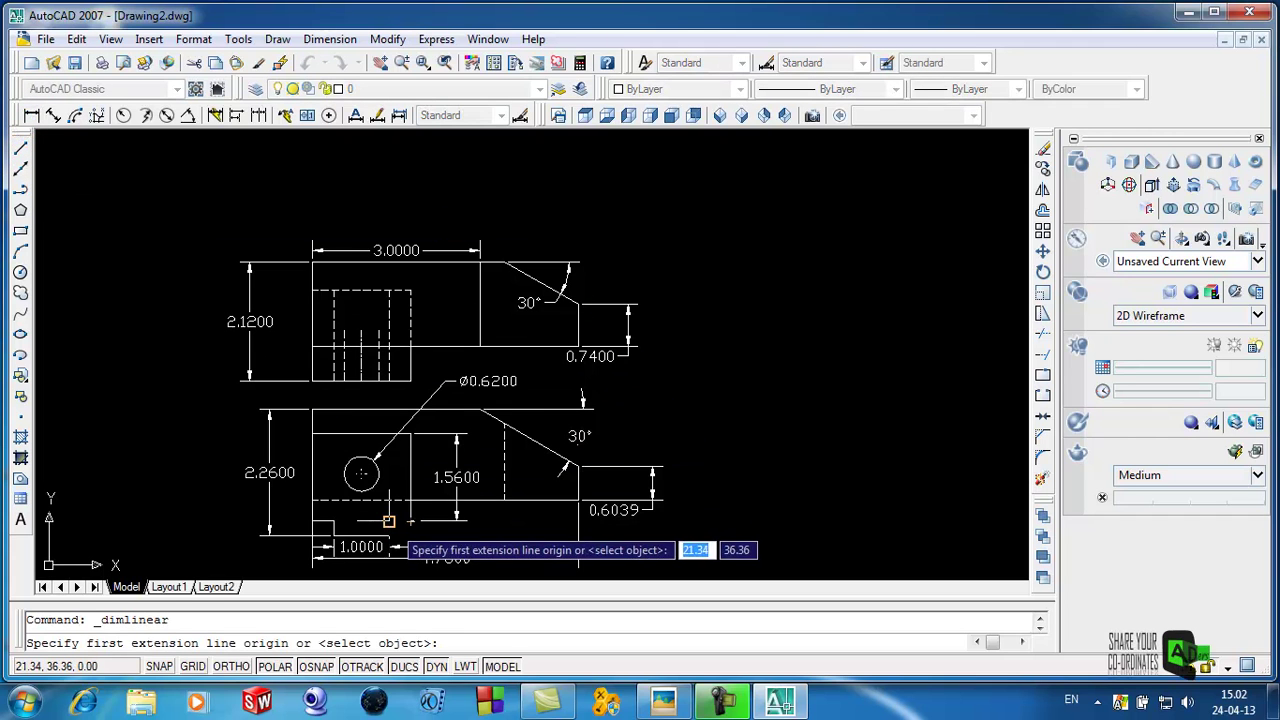
left_click(380, 521)
left_click(410, 521)
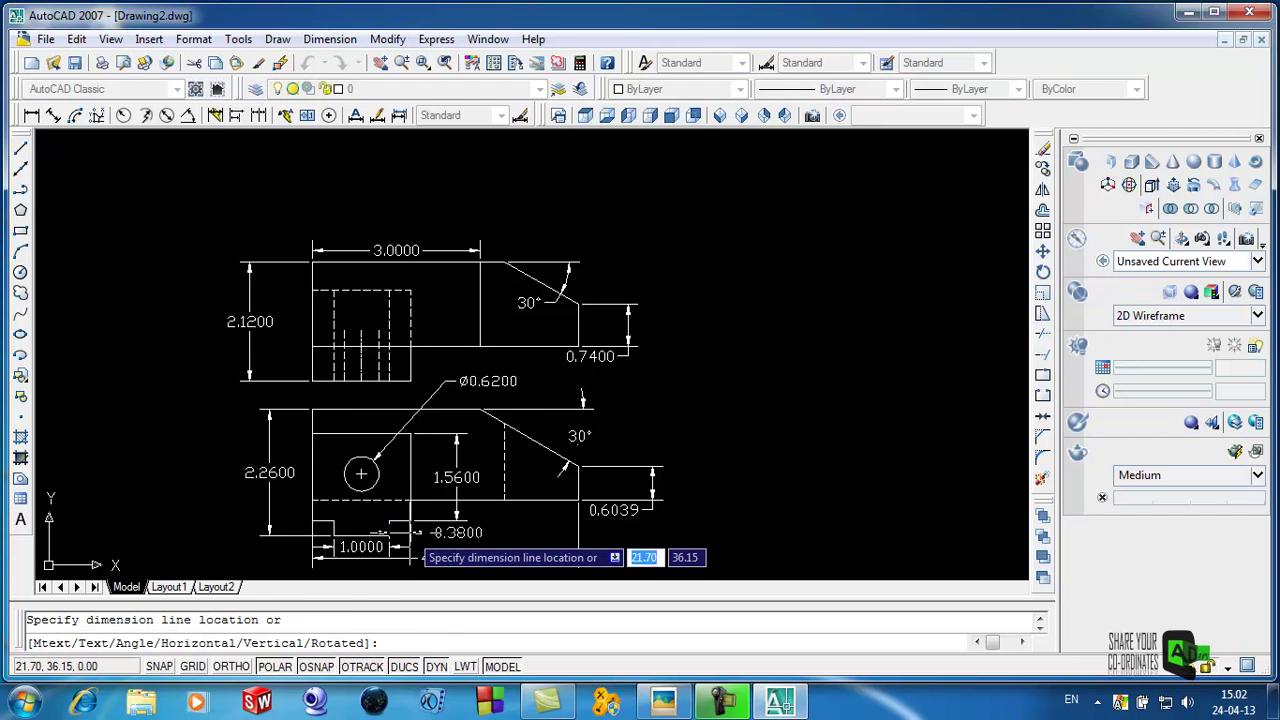
left_click(432, 532)
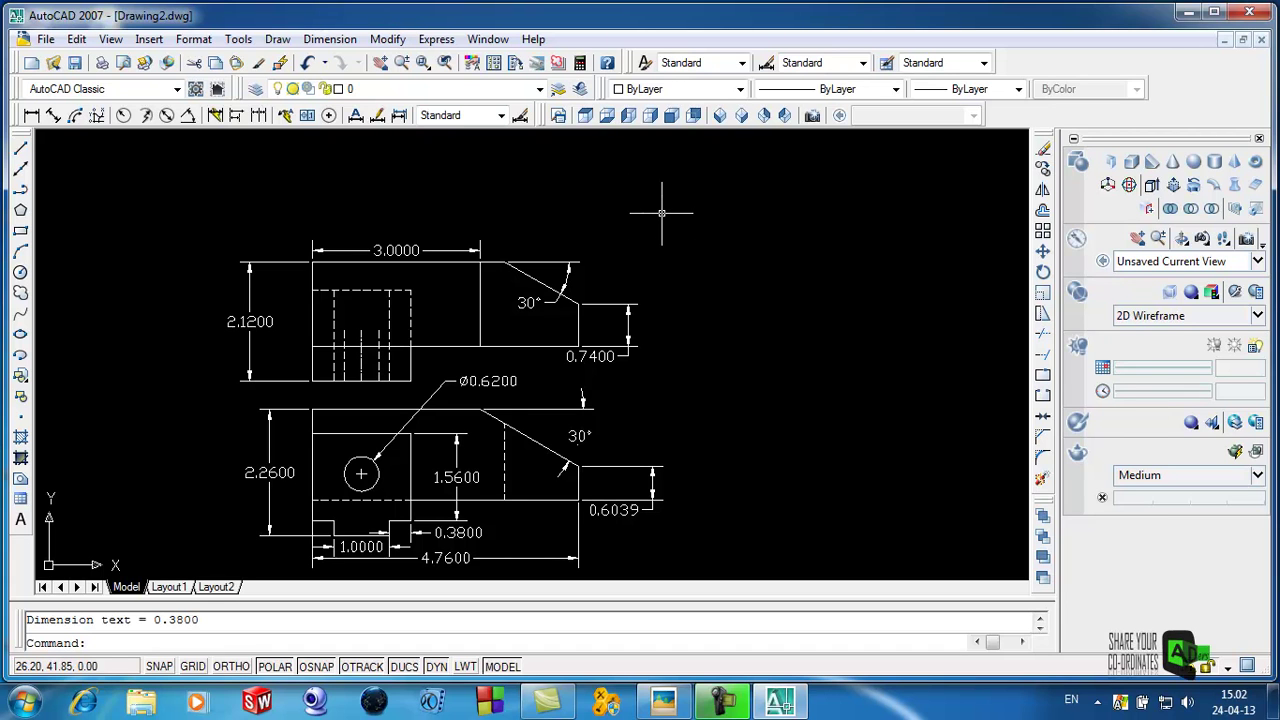
left_click(663, 700)
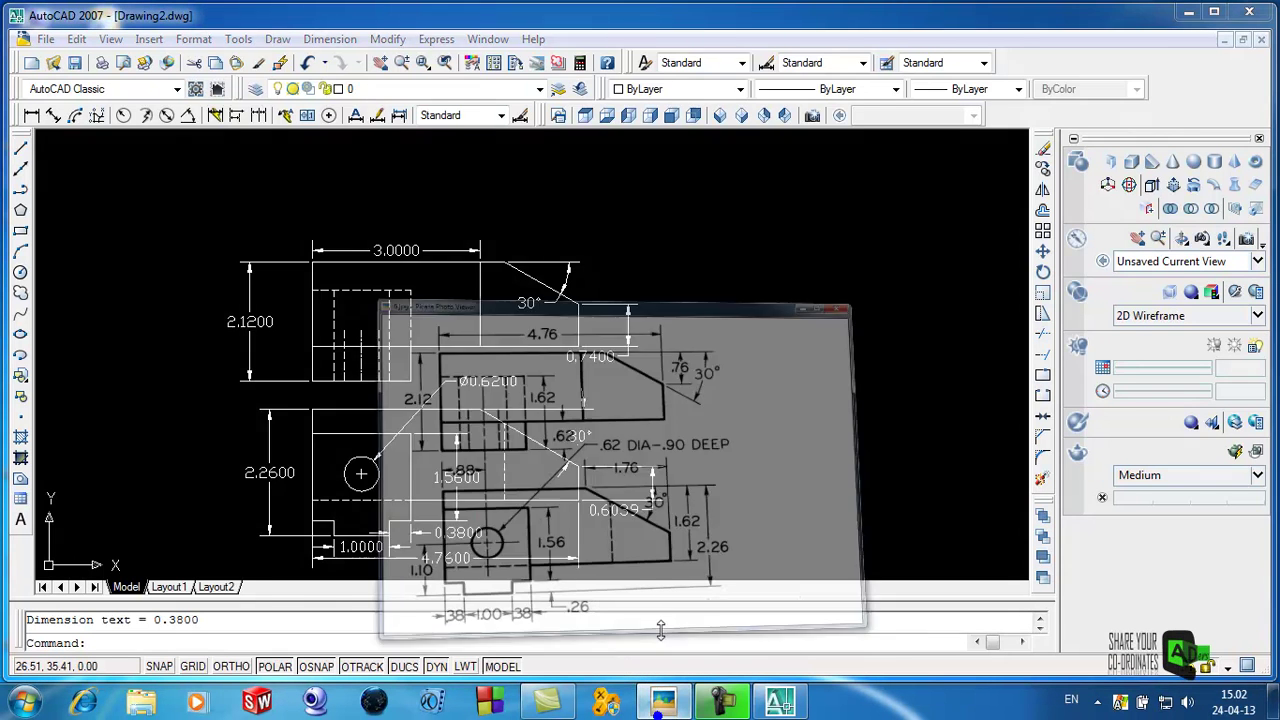
mouse_move(614, 52)
left_mouse_down()
mouse_move(1110, 25)
mouse_move(1120, 39)
left_mouse_up()
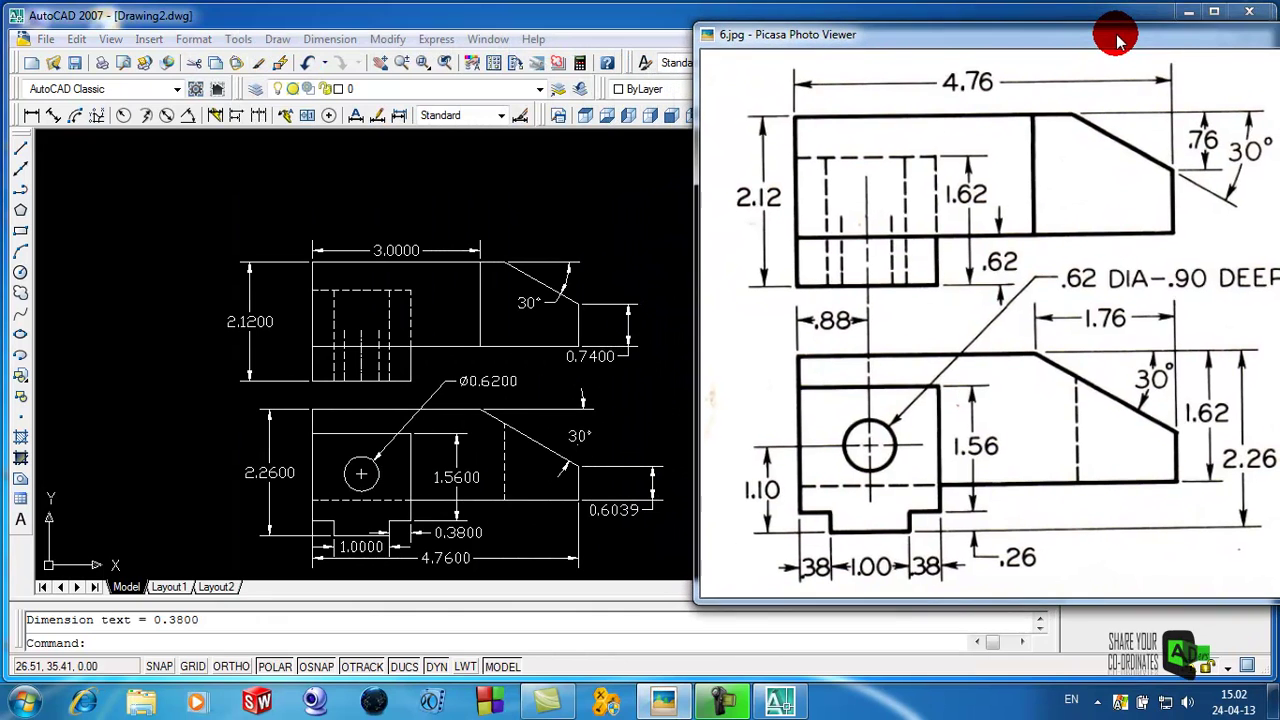
left_click_drag(929, 220, 860, 215)
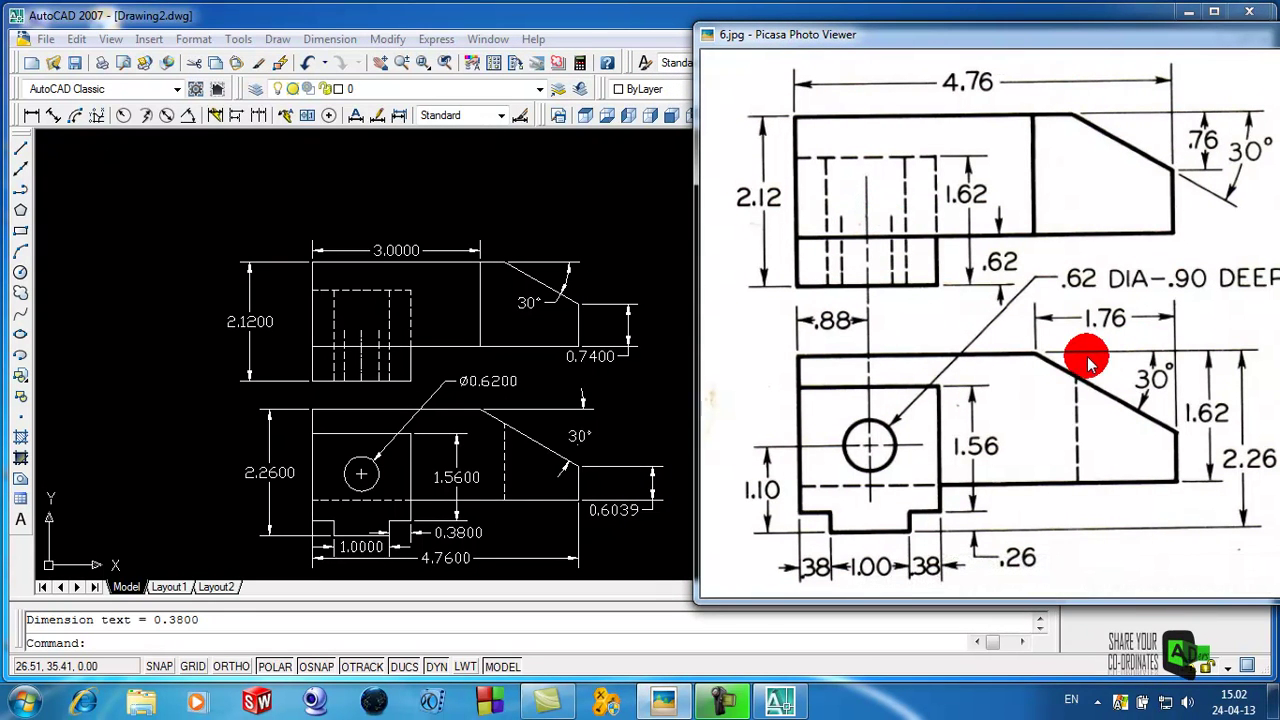
left_click_drag(1093, 48, 649, 63)
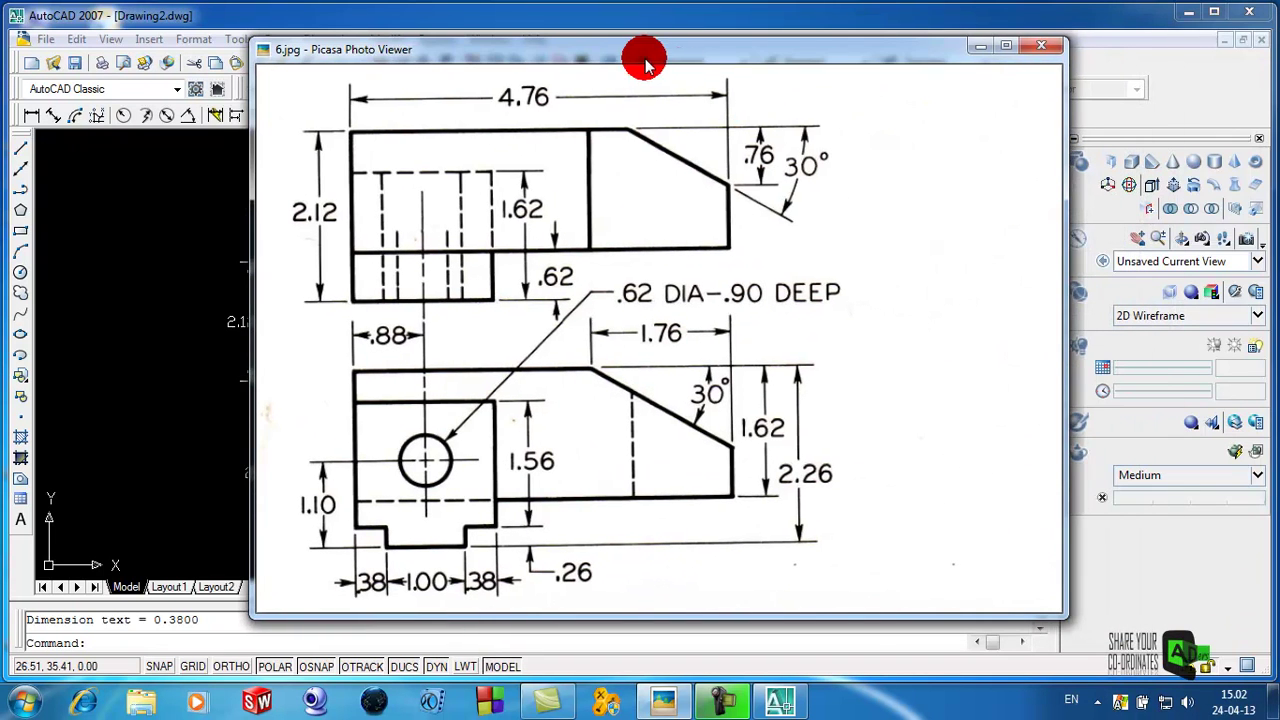
left_click(979, 55)
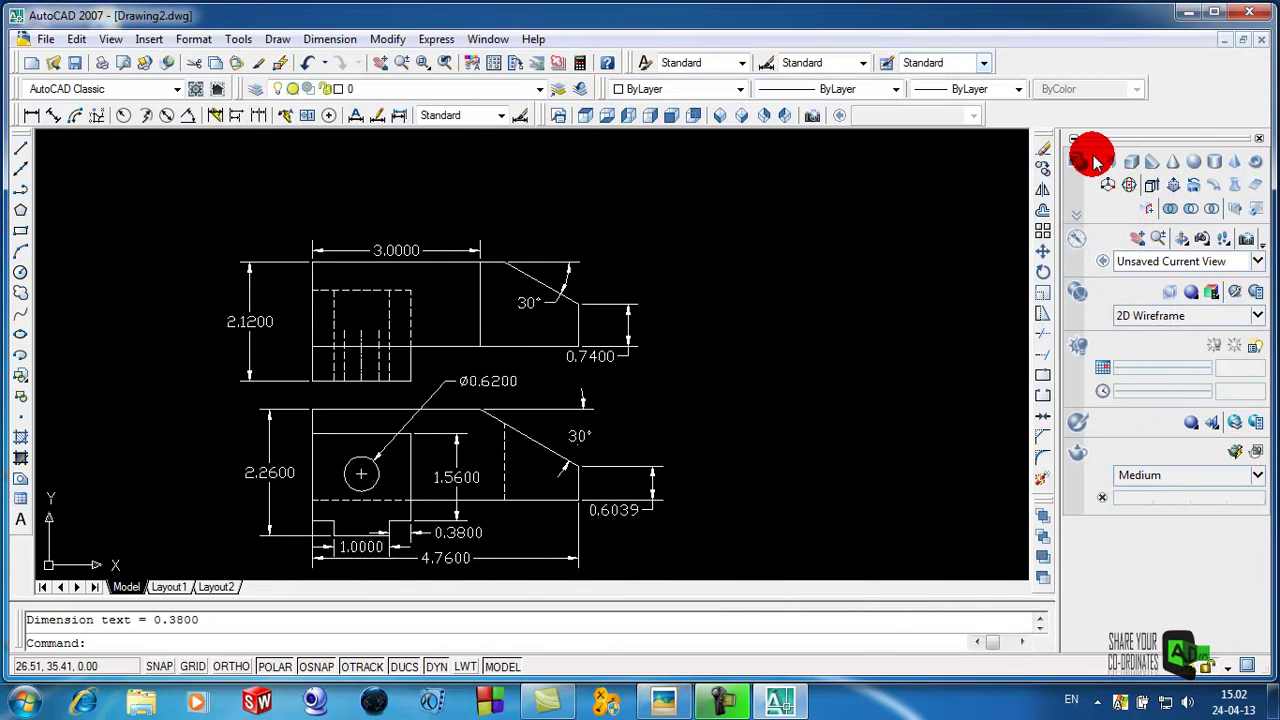